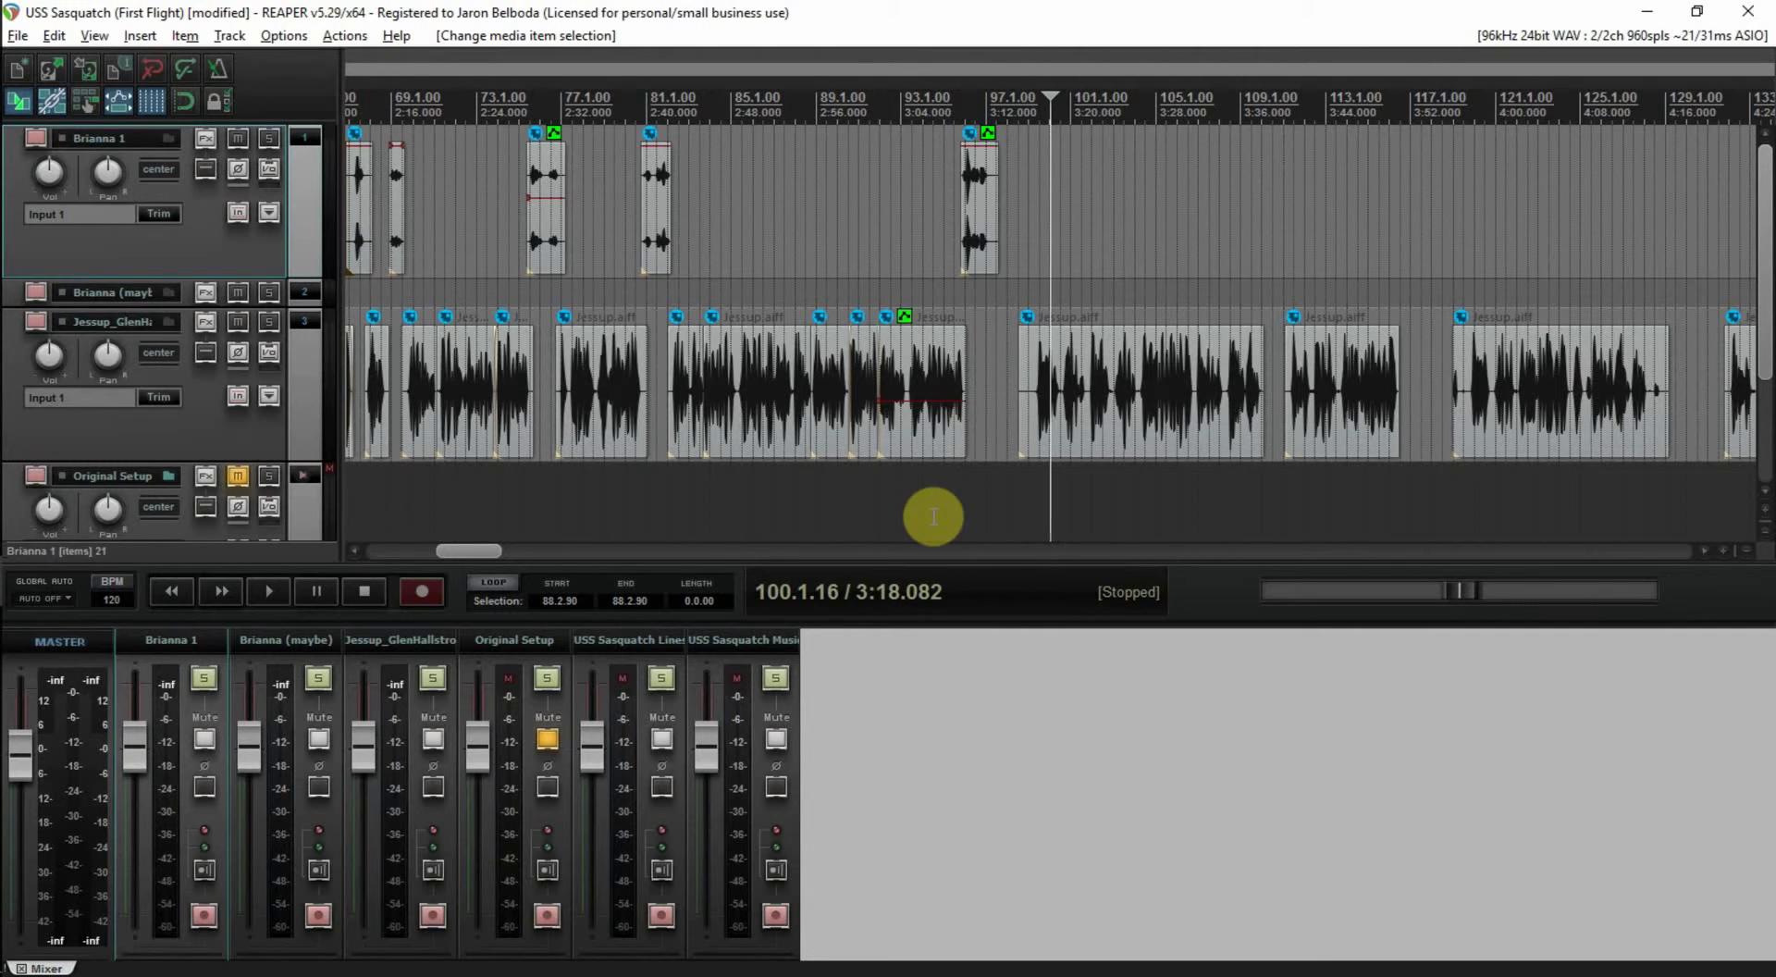
# - Play the dialogue on track 3 from about 1:33 to review the cut clips
pyautogui.click(519, 191)
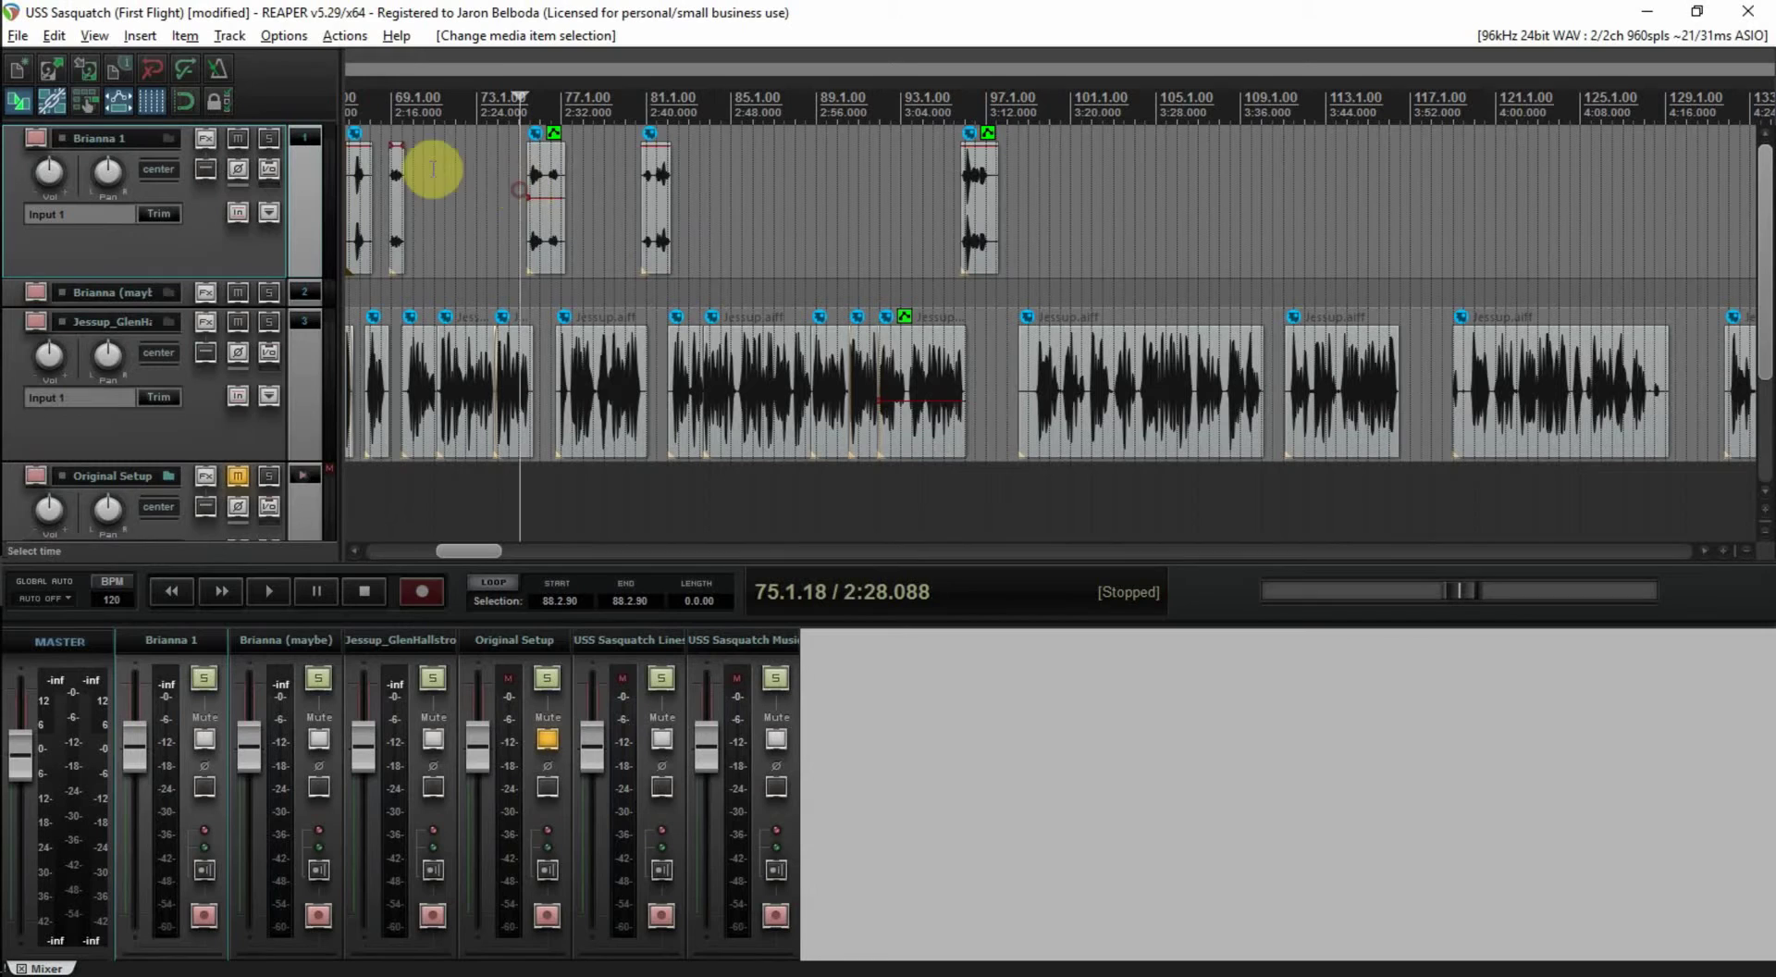
pyautogui.click(382, 139)
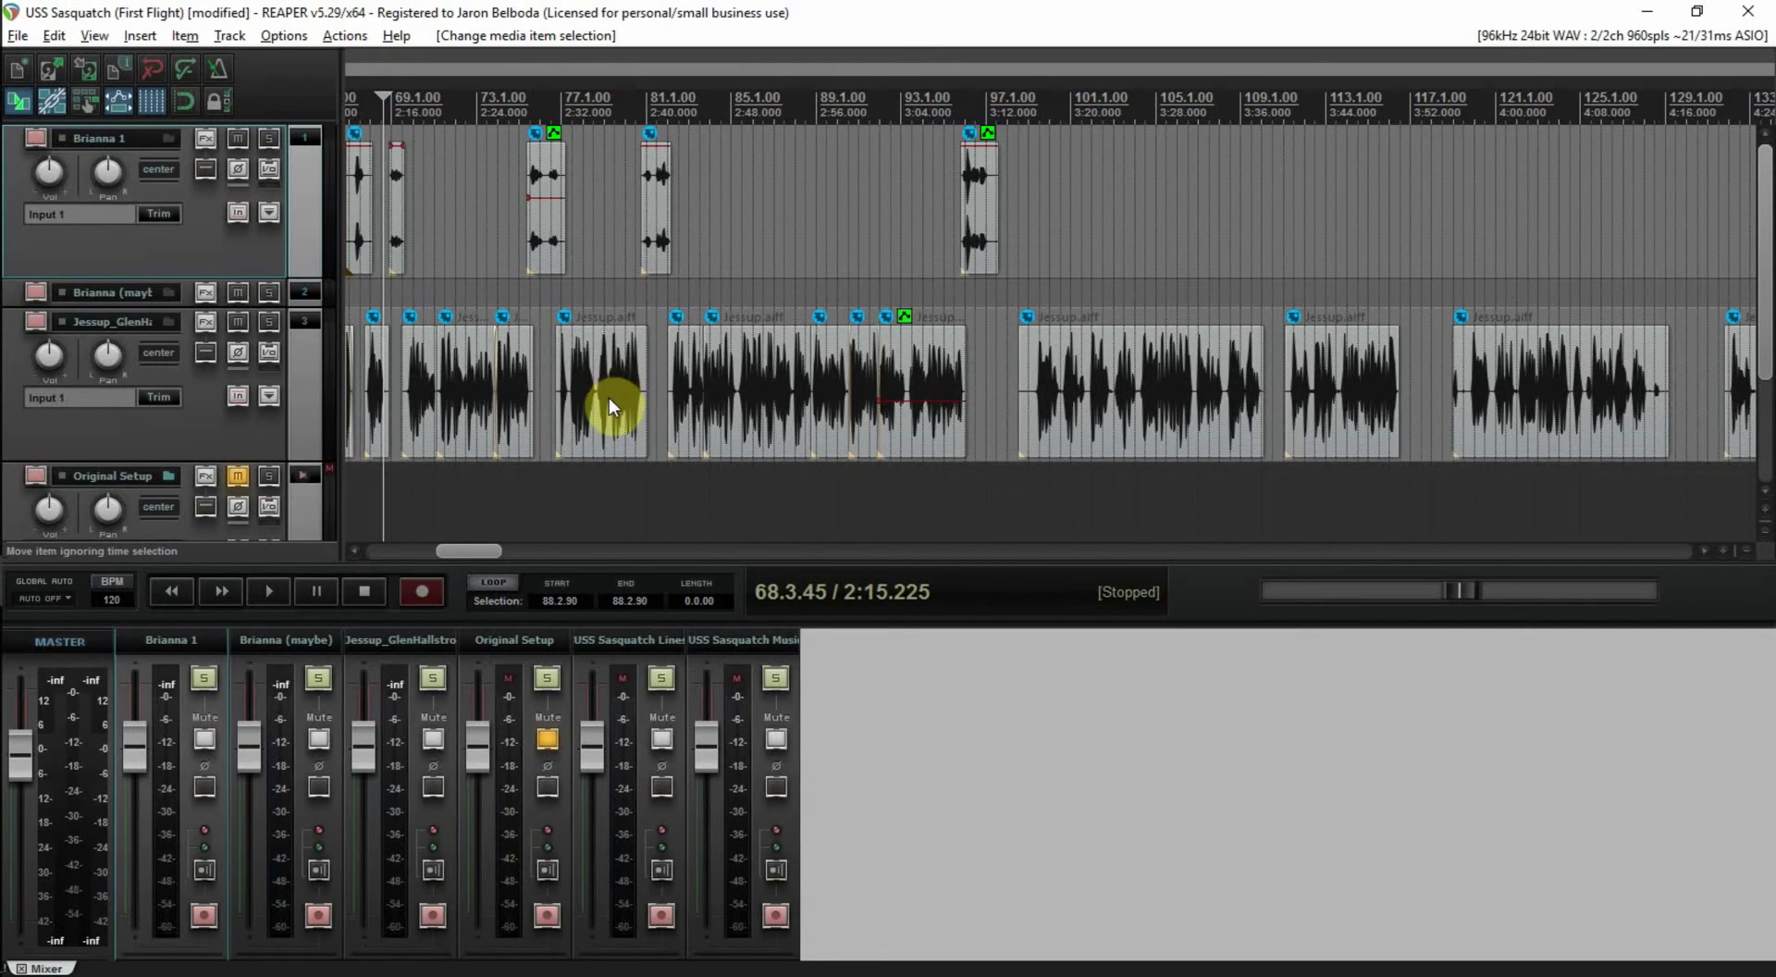
pyautogui.scroll(3, 614, 397)
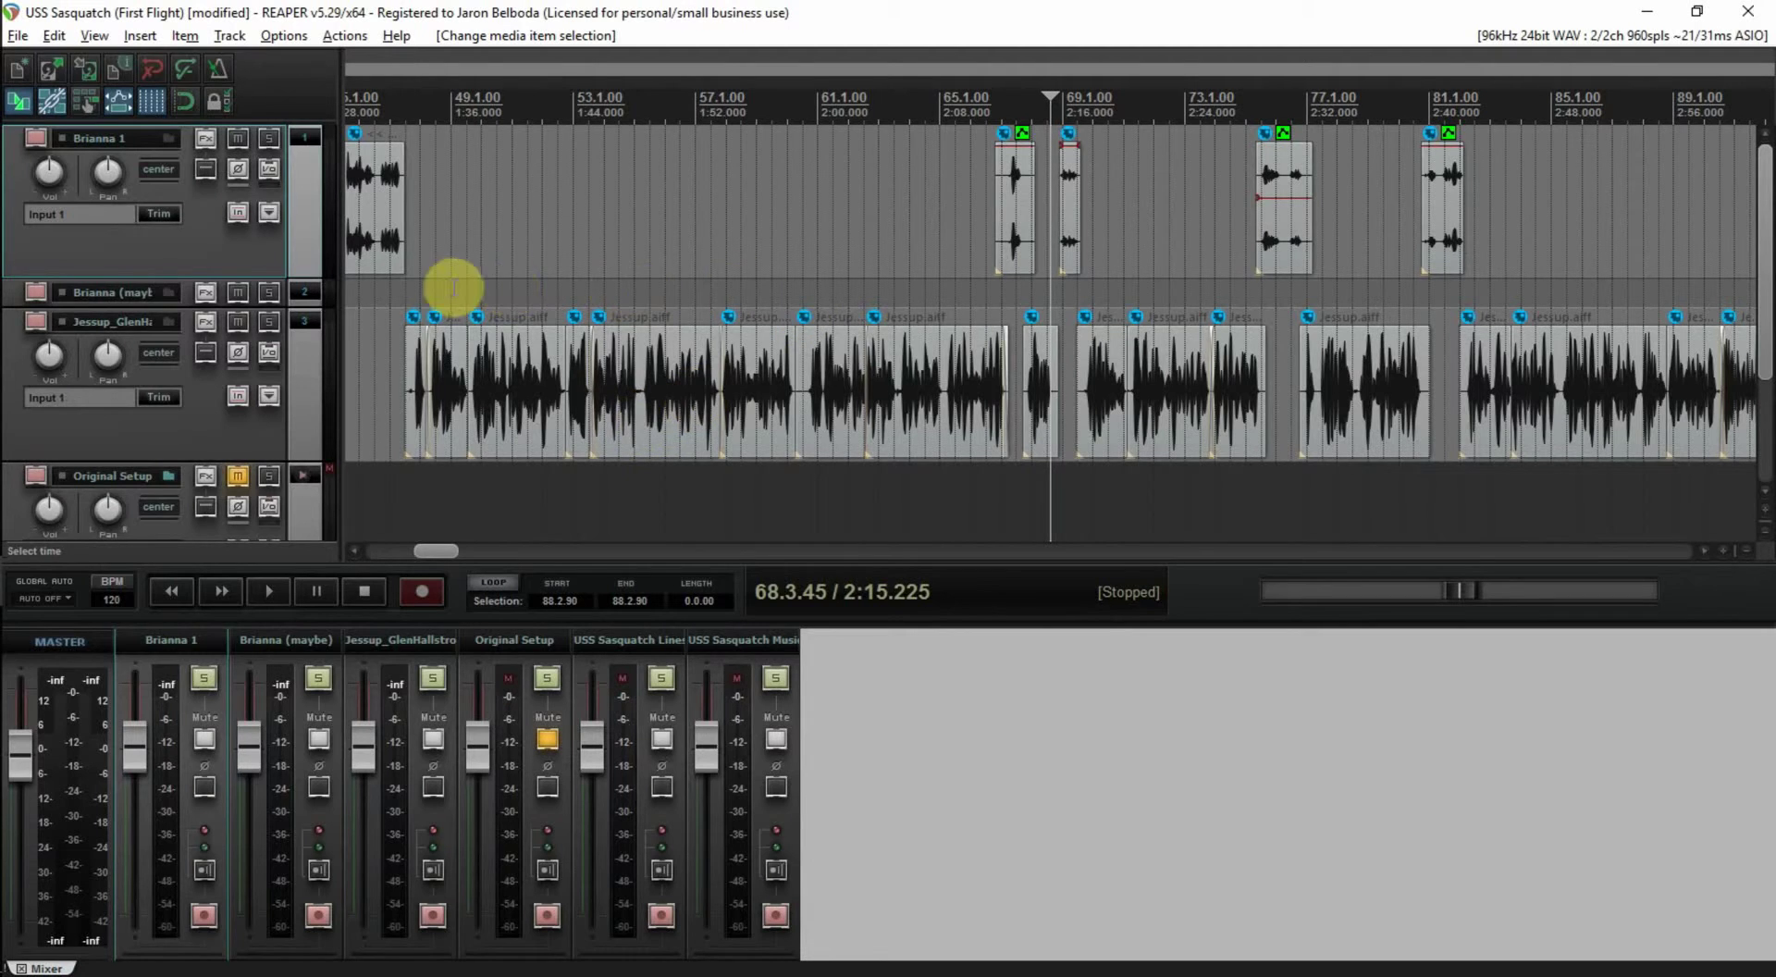
pyautogui.scroll(6, 595, 349)
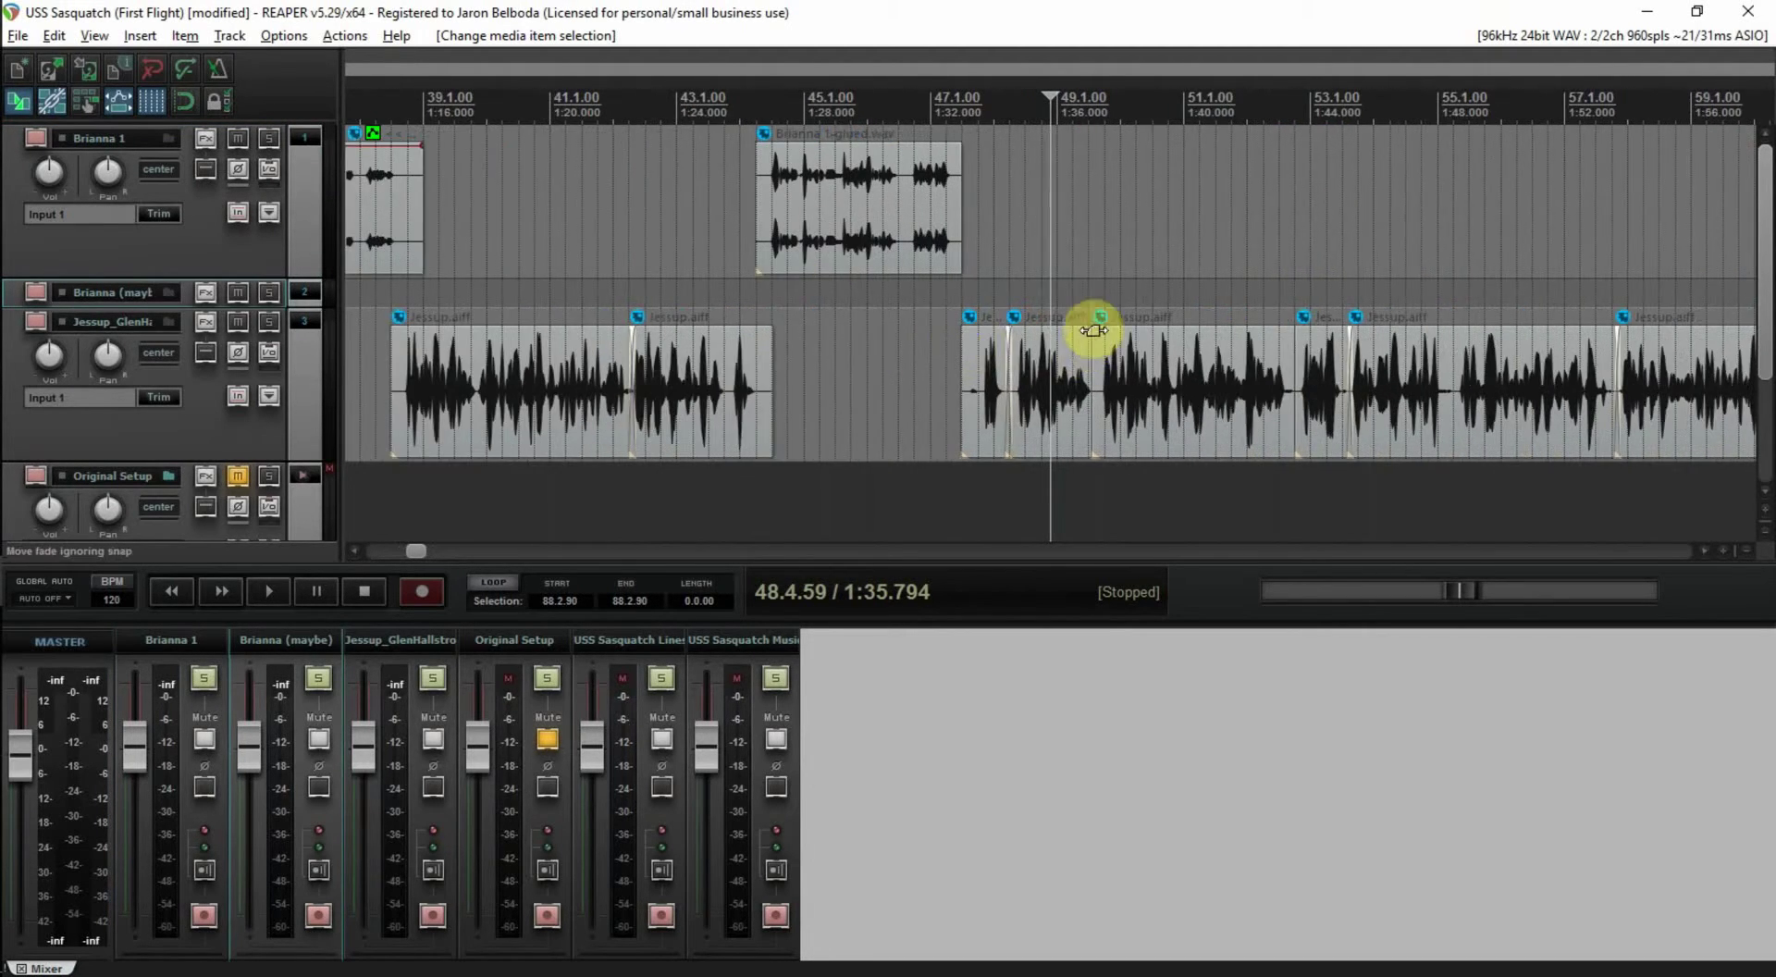
pyautogui.scroll(2, 1076, 357)
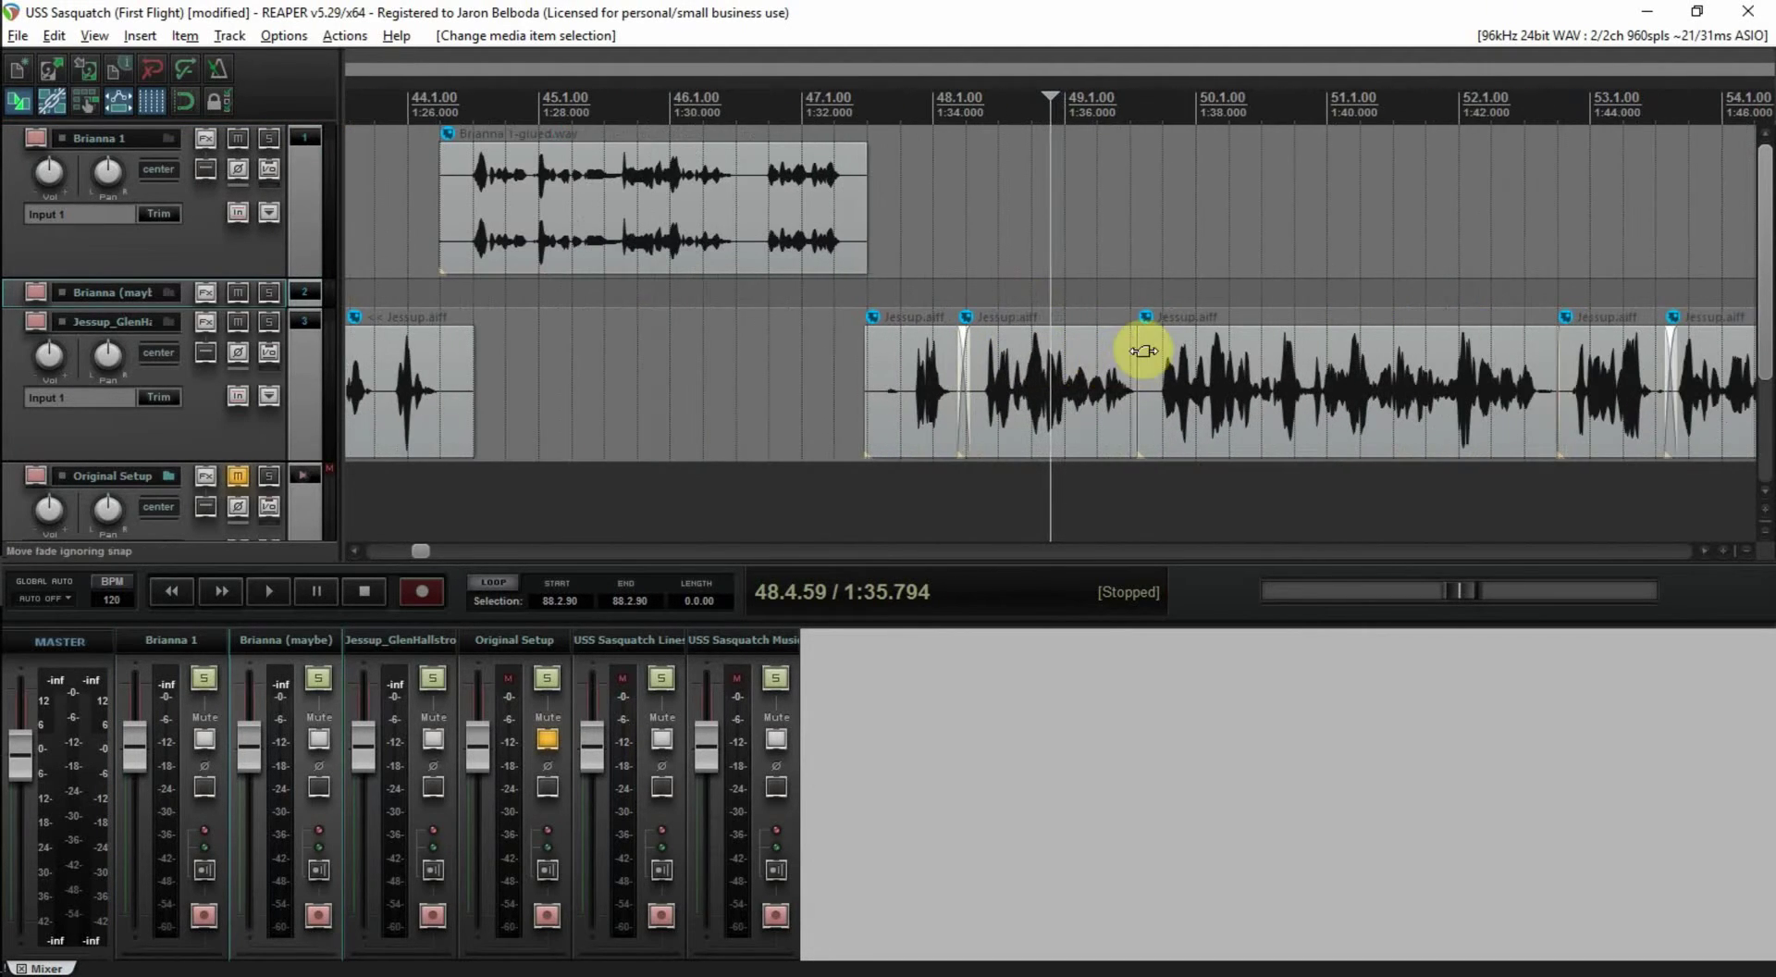
pyautogui.click(894, 297)
pyautogui.scroll(-1, 1040, 361)
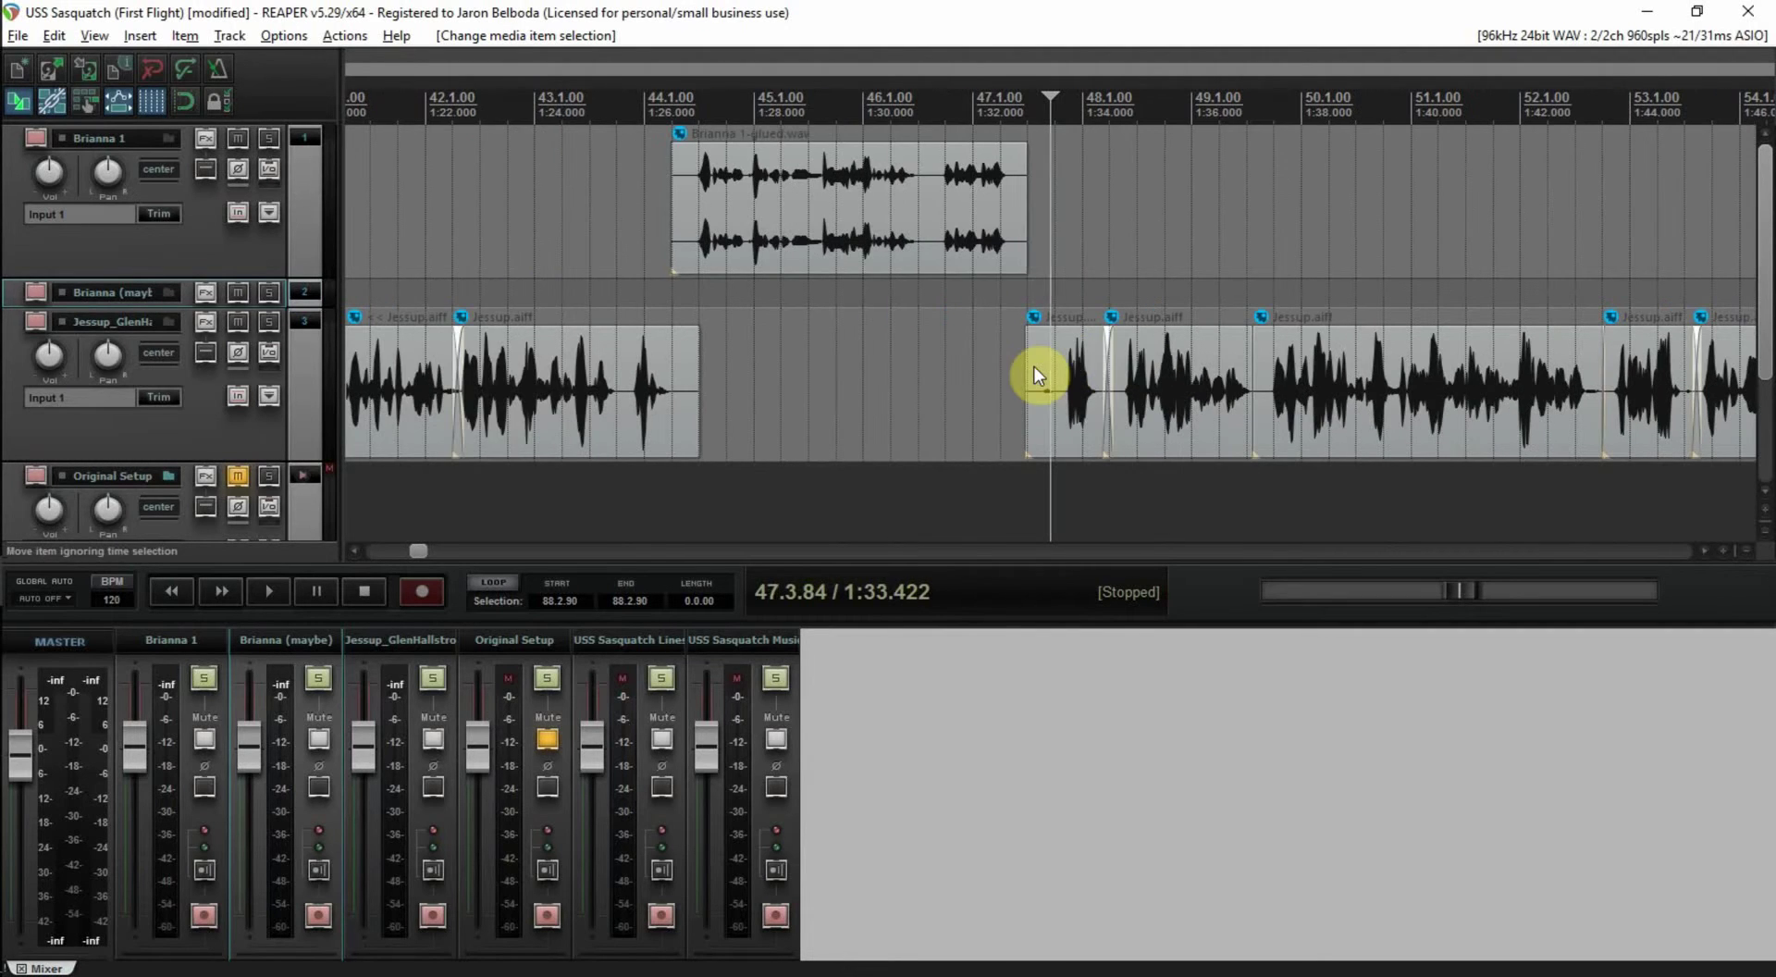
pyautogui.scroll(-5, 1057, 370)
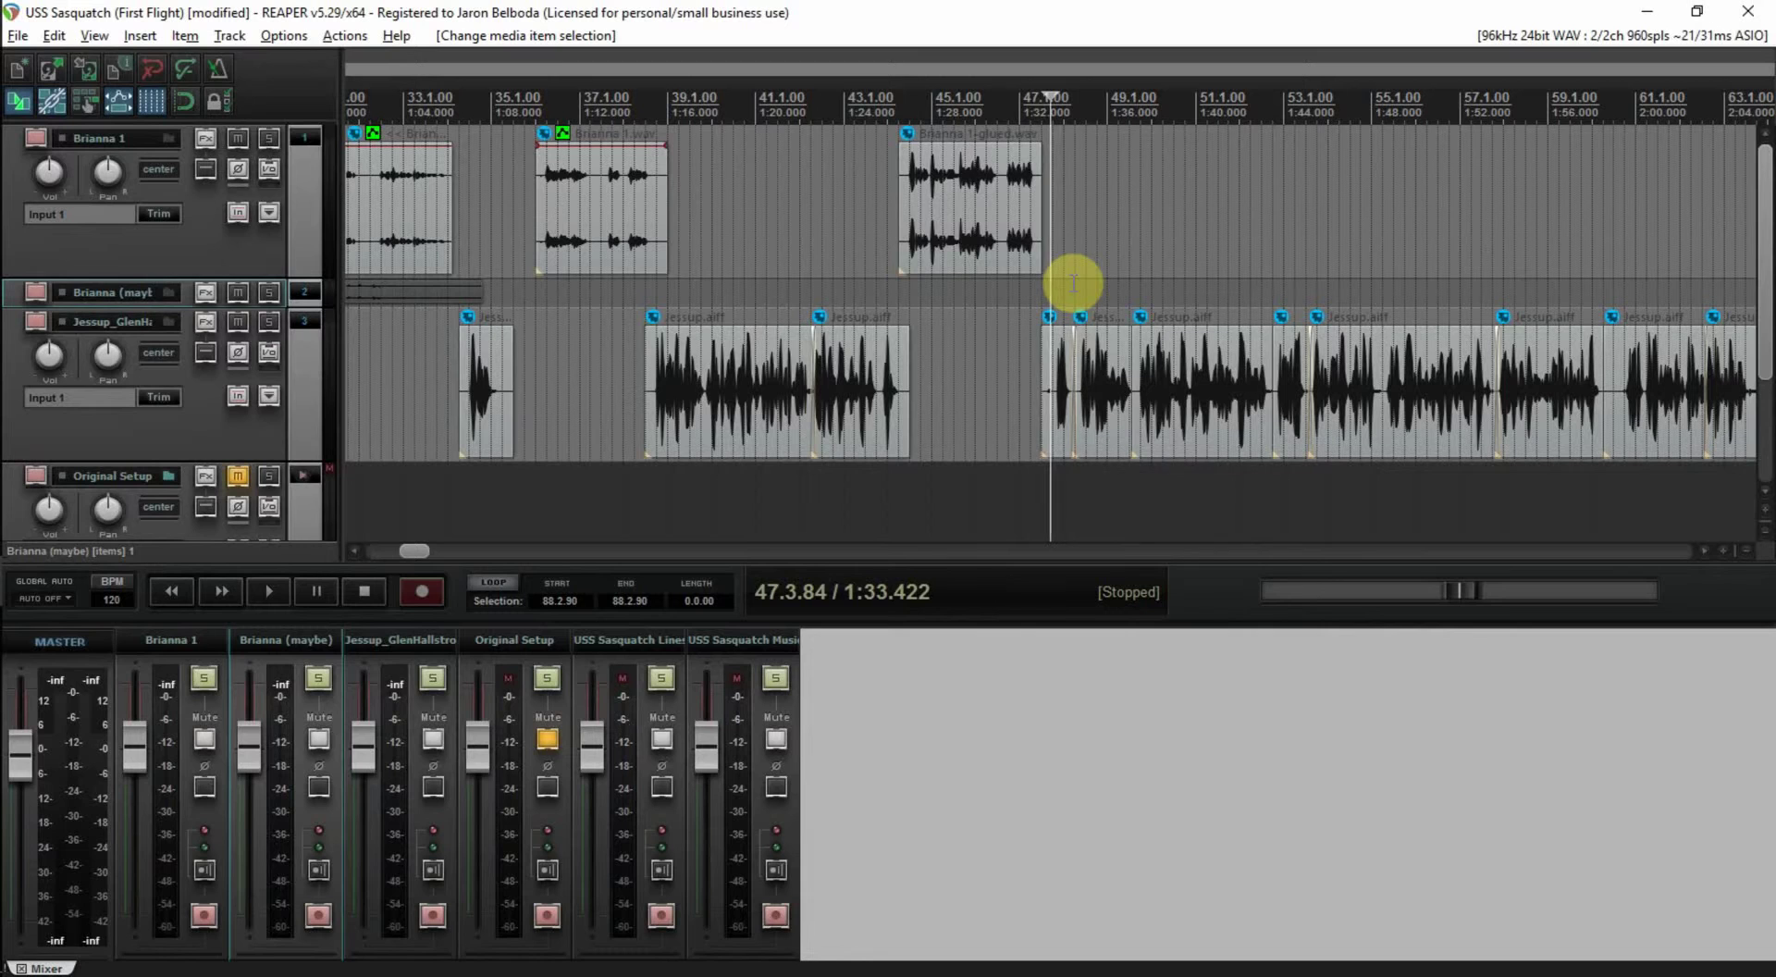
pyautogui.press('space')
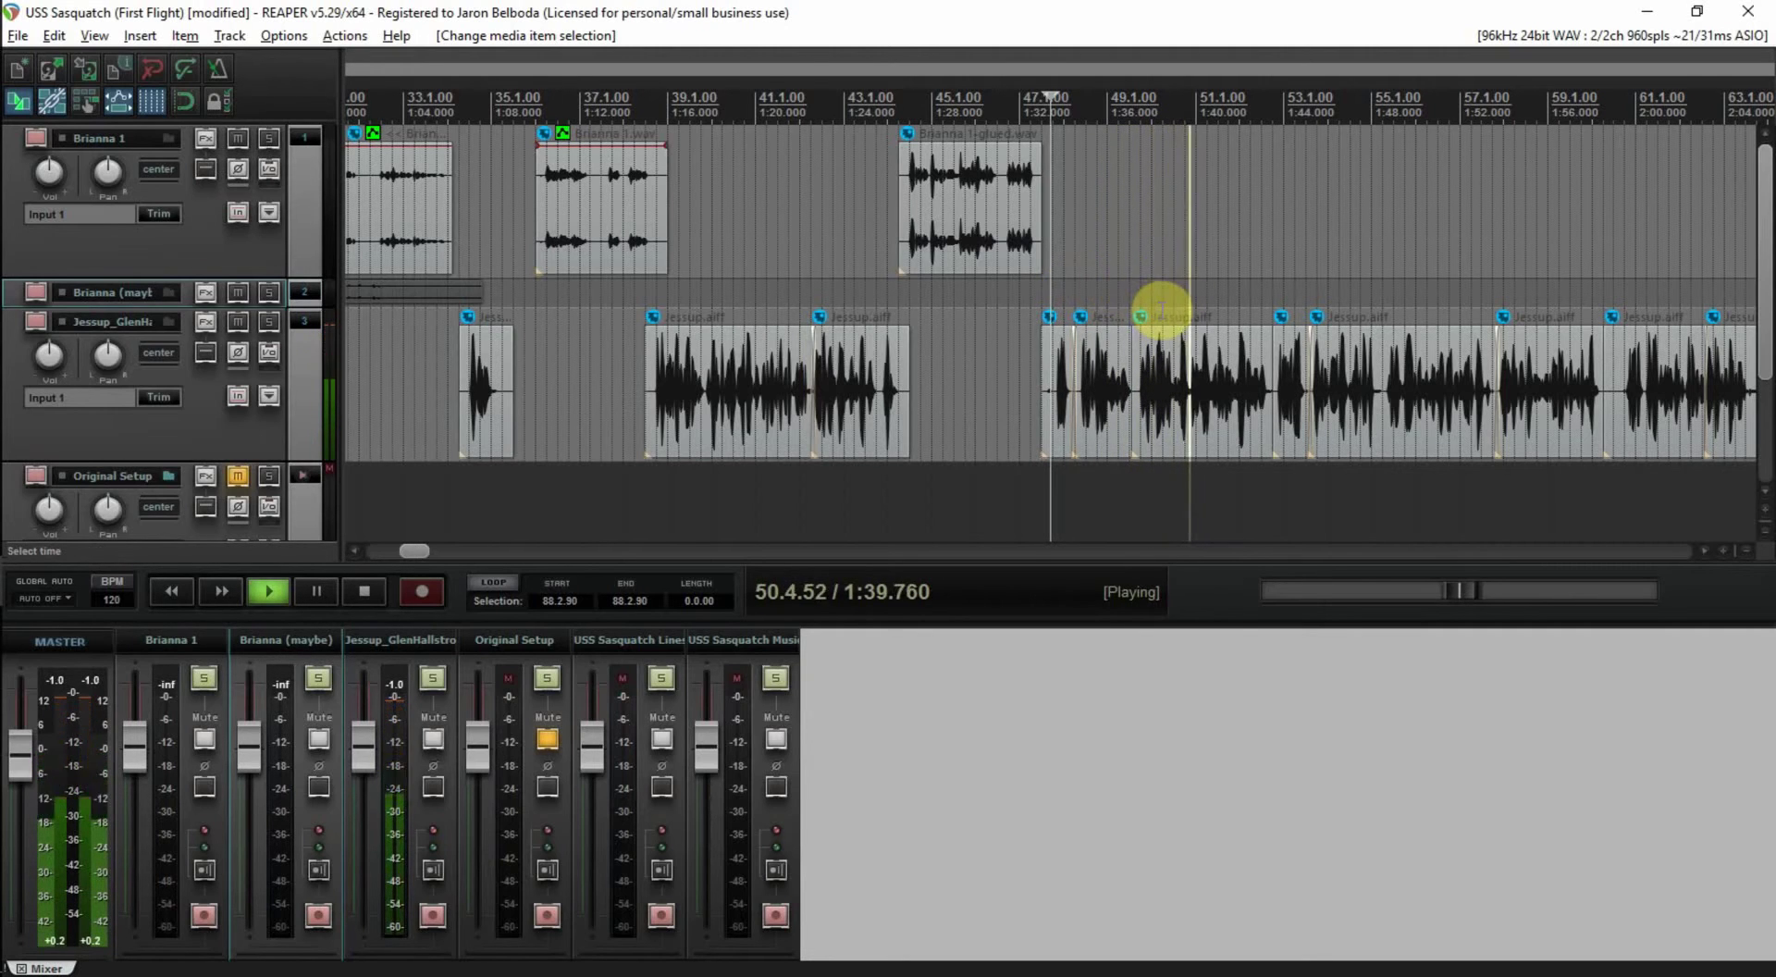
pyautogui.press('space')
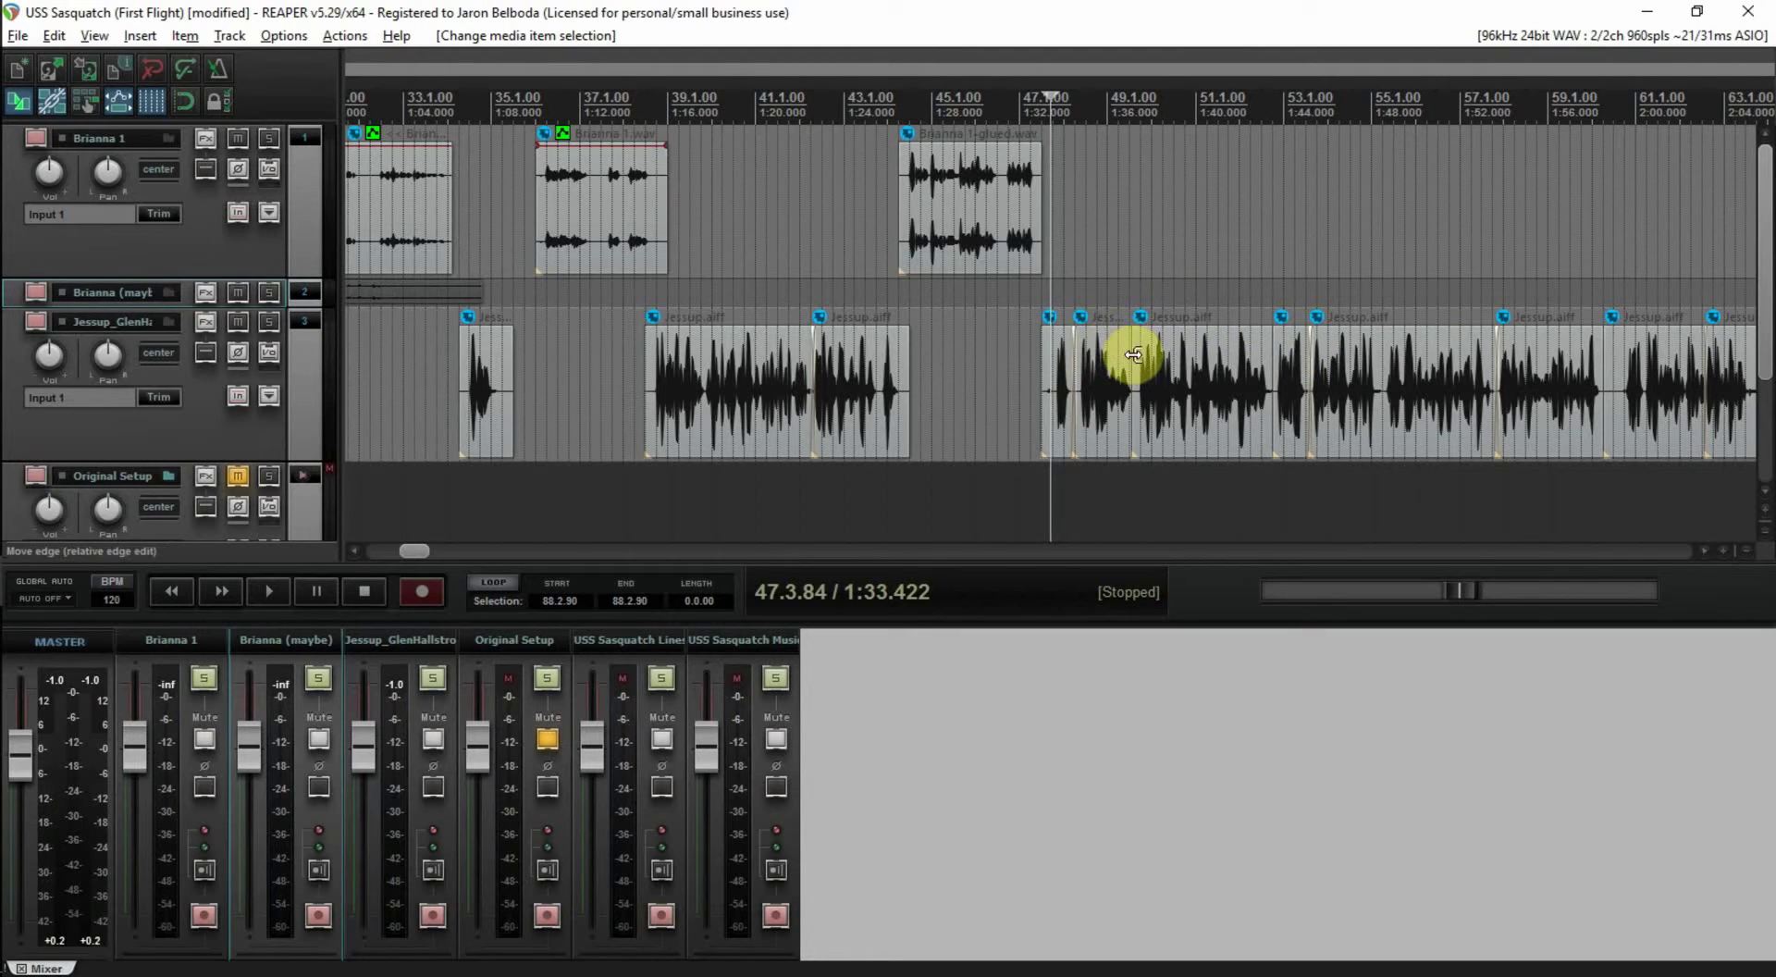
# - Examine the crossfaded clip joins on track 3 around 1:34 and around 3:02
pyautogui.scroll(5, 1123, 353)
pyautogui.scroll(2, 1119, 319)
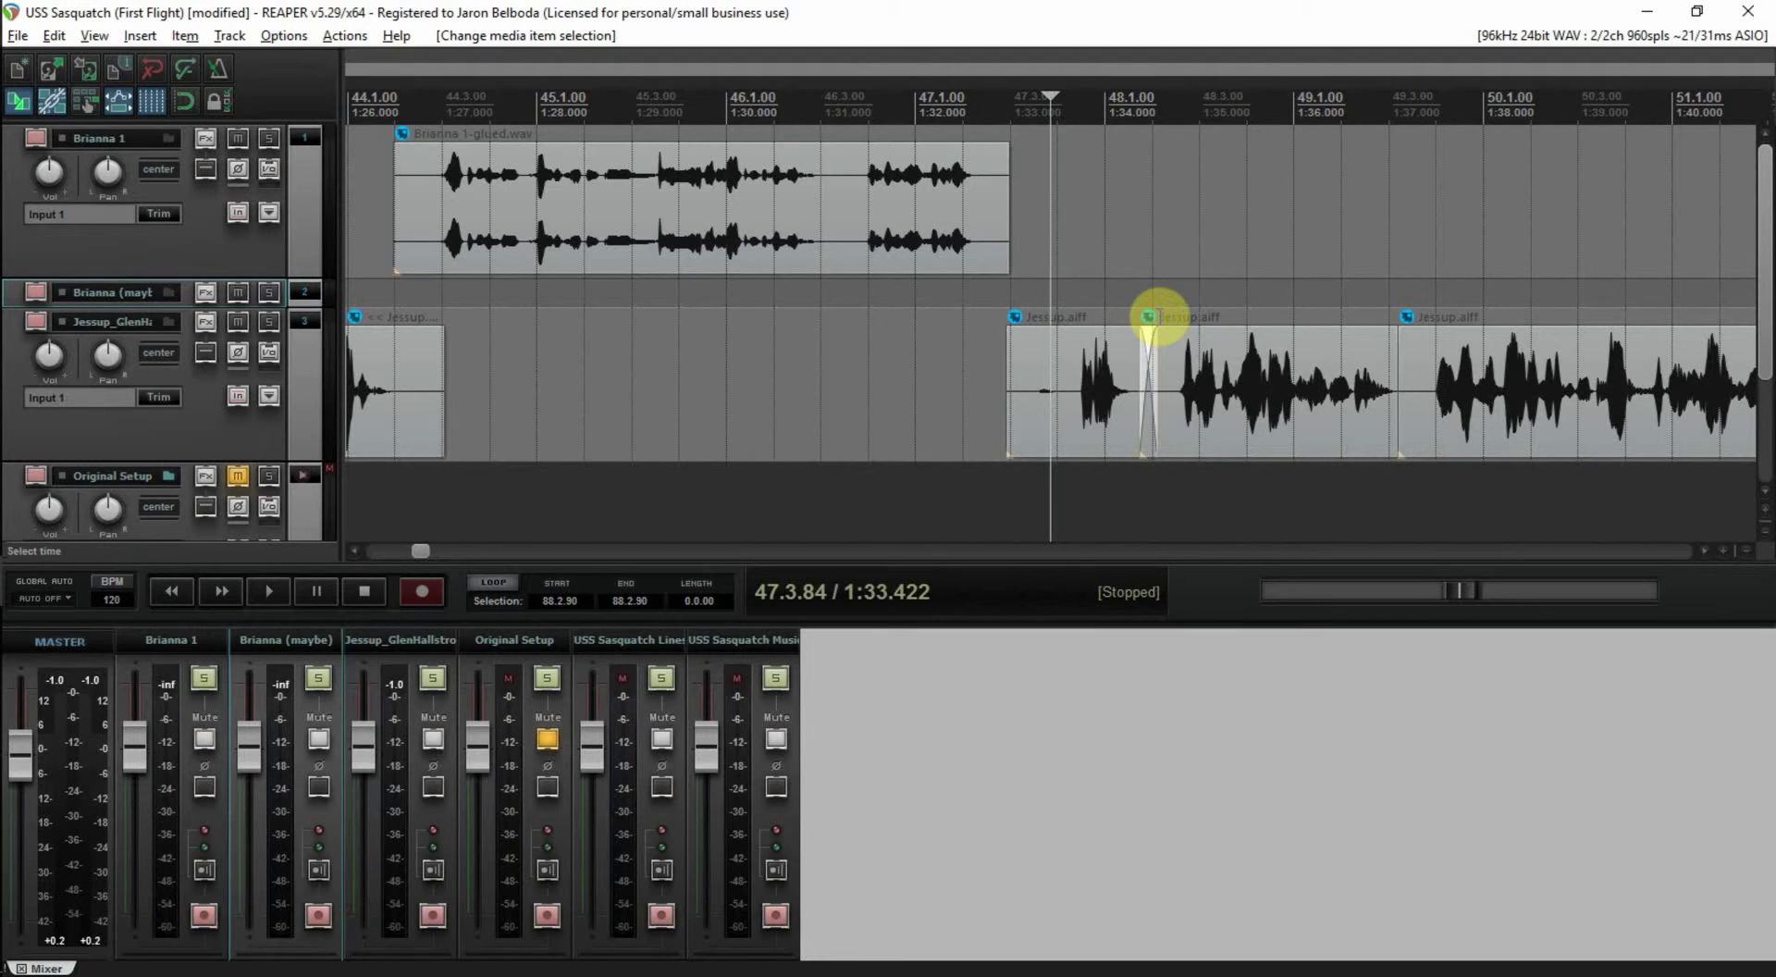
pyautogui.scroll(-6, 1328, 385)
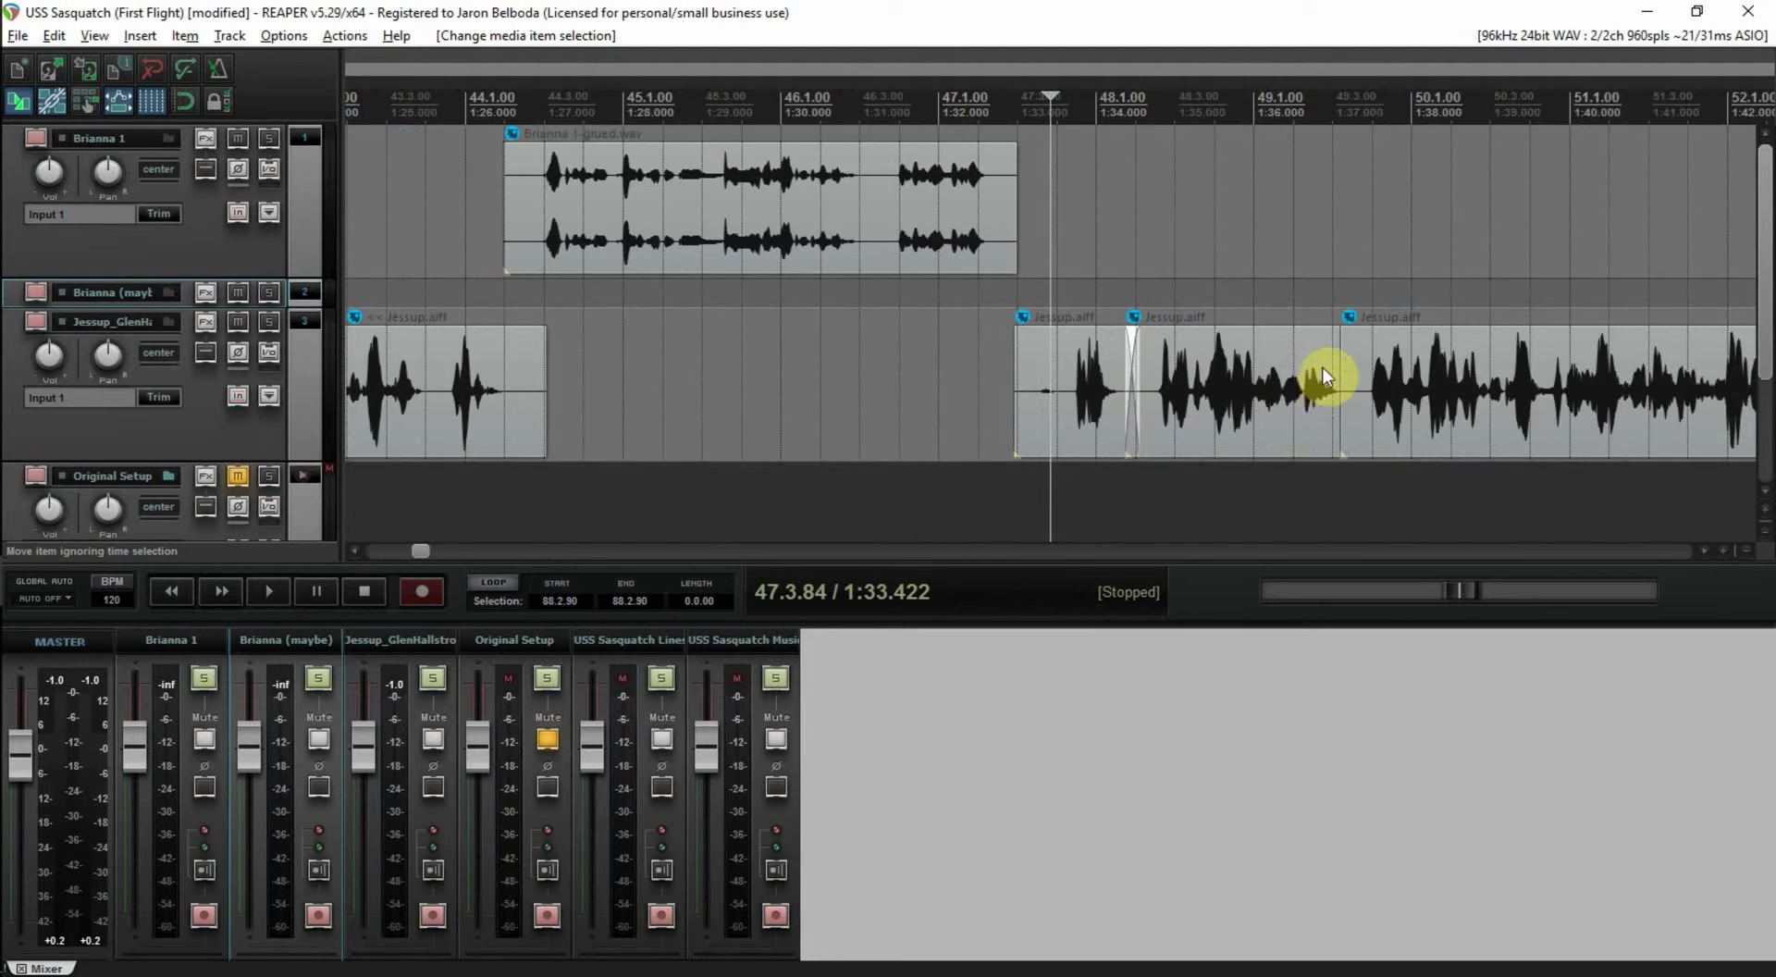
pyautogui.scroll(-4, 1230, 342)
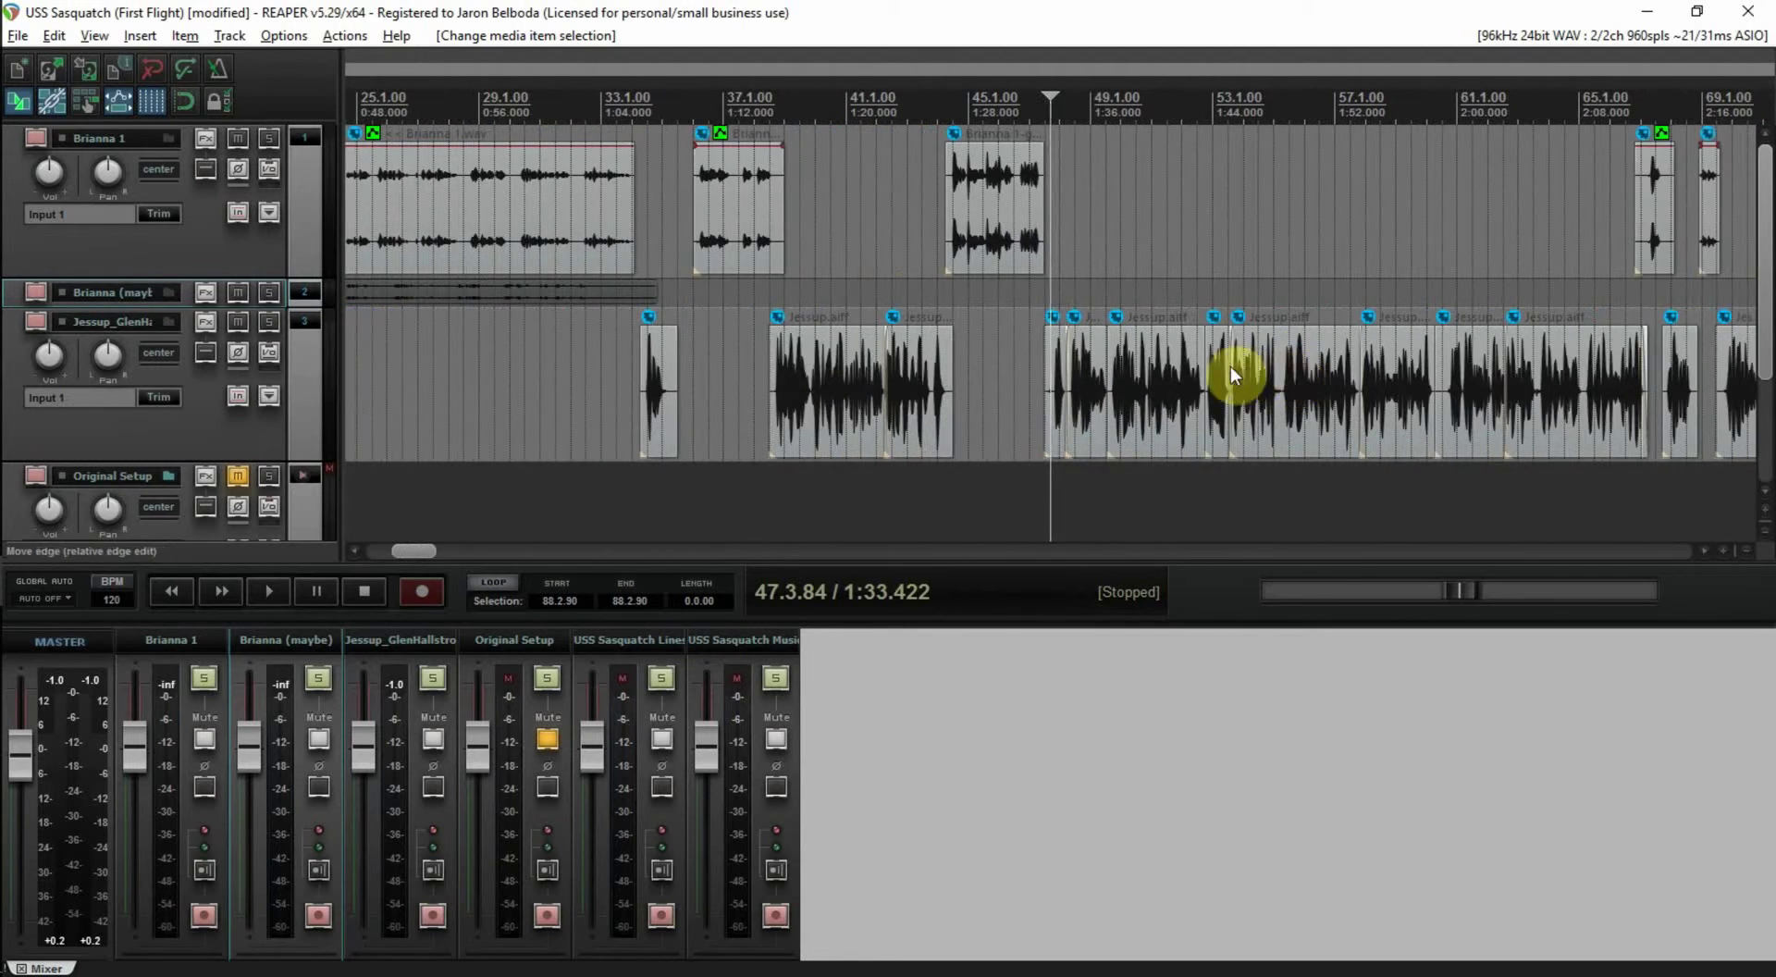
pyautogui.scroll(-3, 1311, 323)
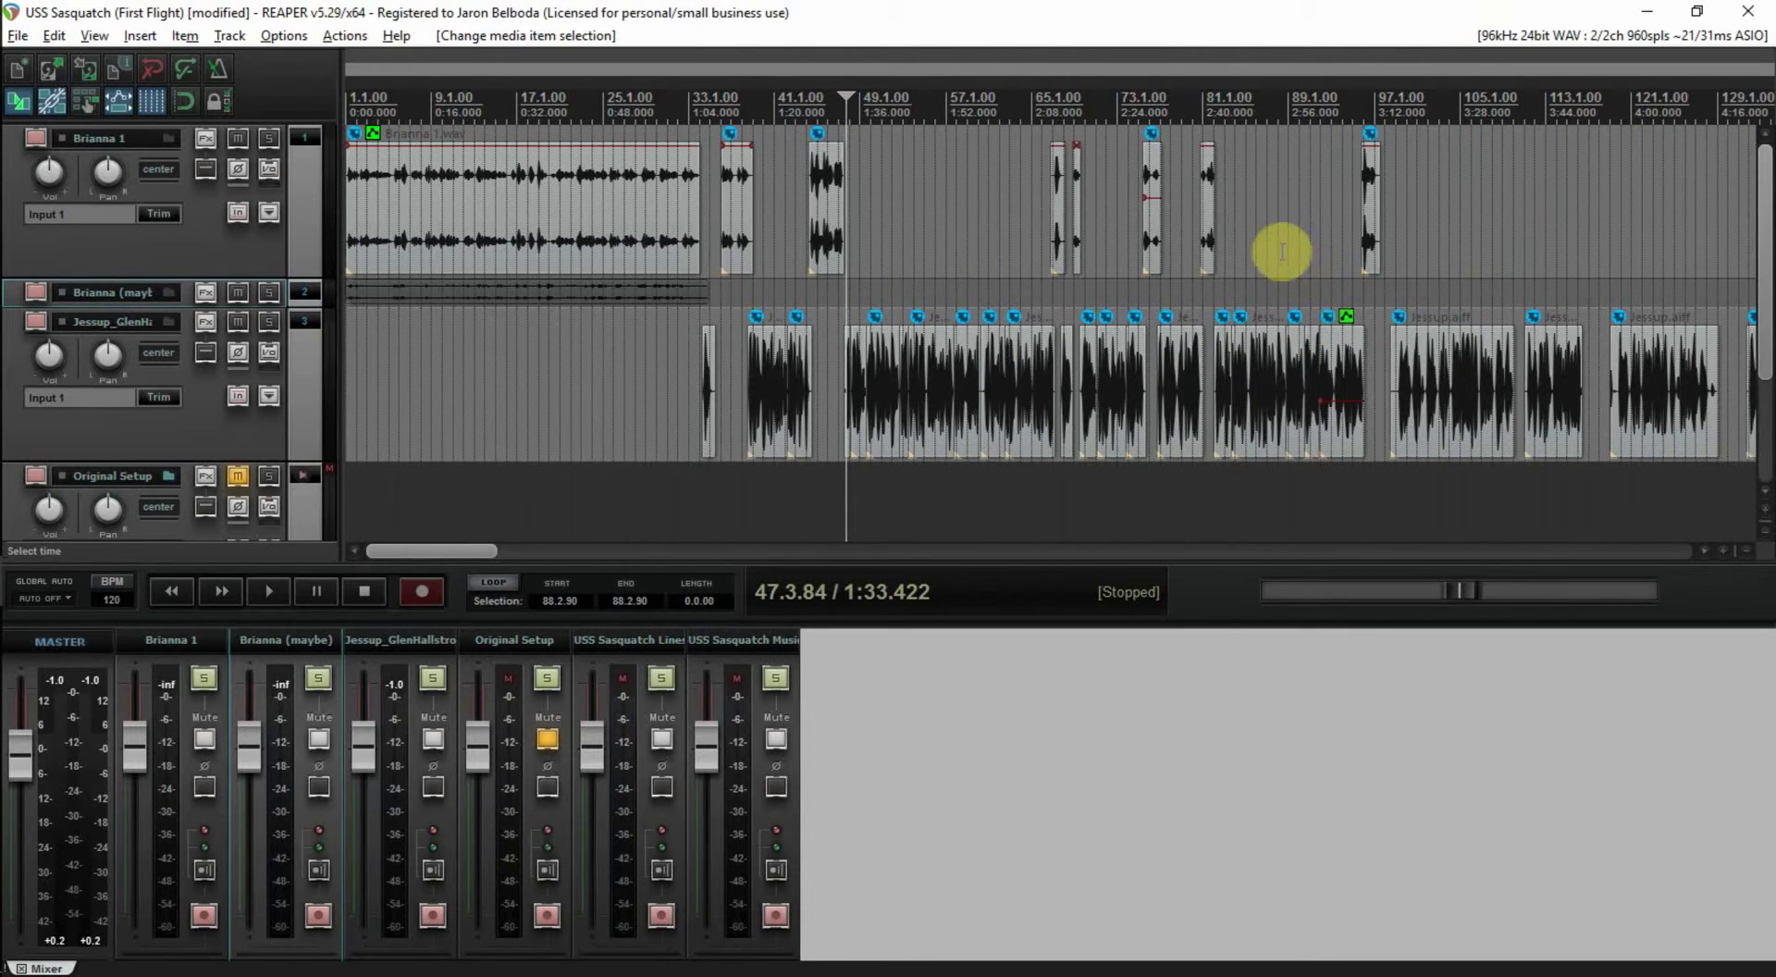
pyautogui.click(1328, 294)
pyautogui.scroll(5, 1328, 294)
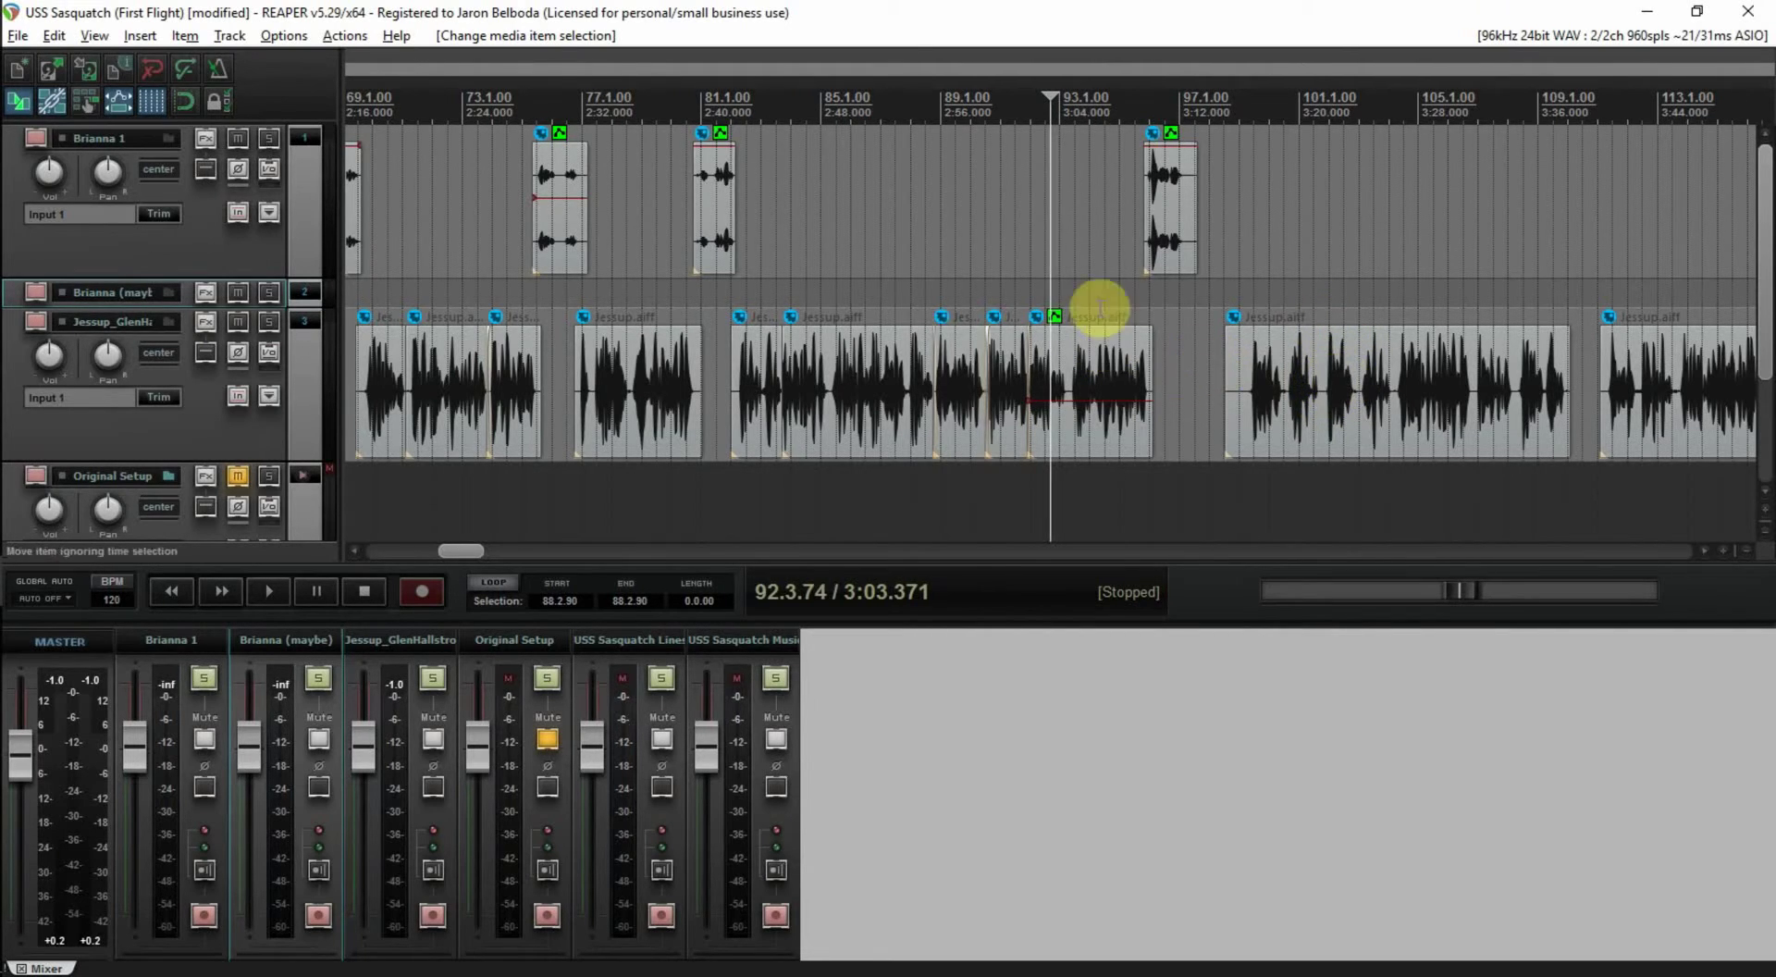
pyautogui.click(1033, 278)
pyautogui.scroll(2, 1091, 314)
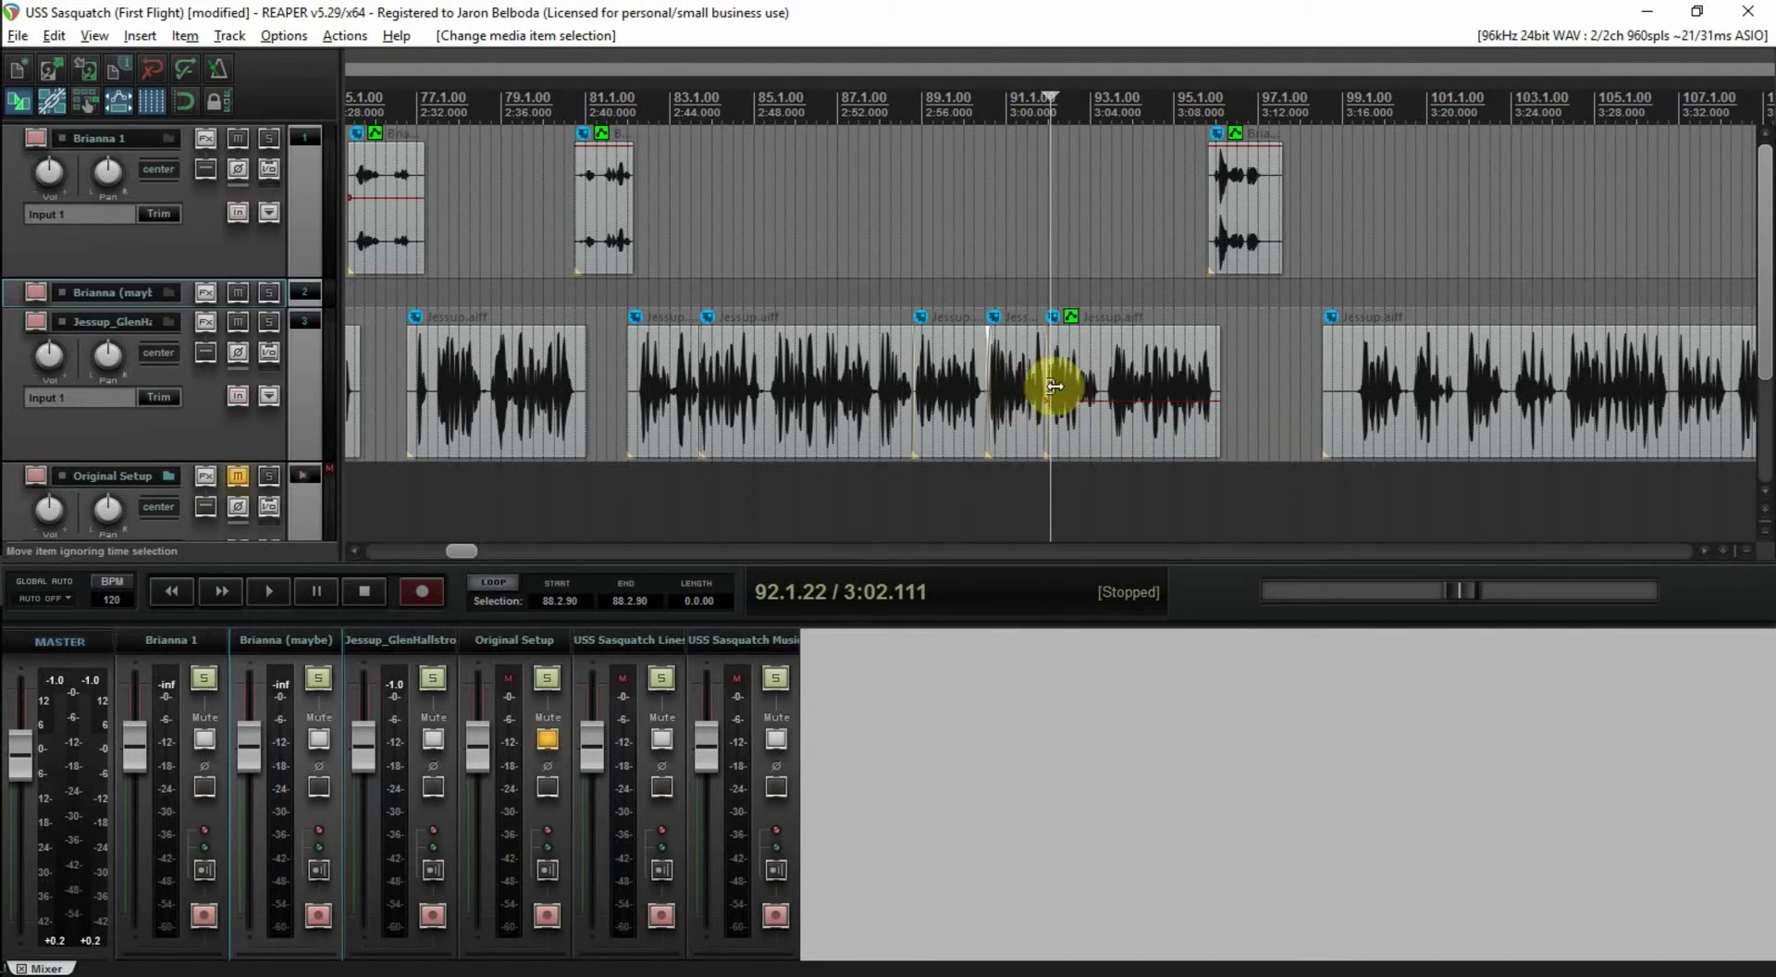
pyautogui.scroll(5, 1036, 386)
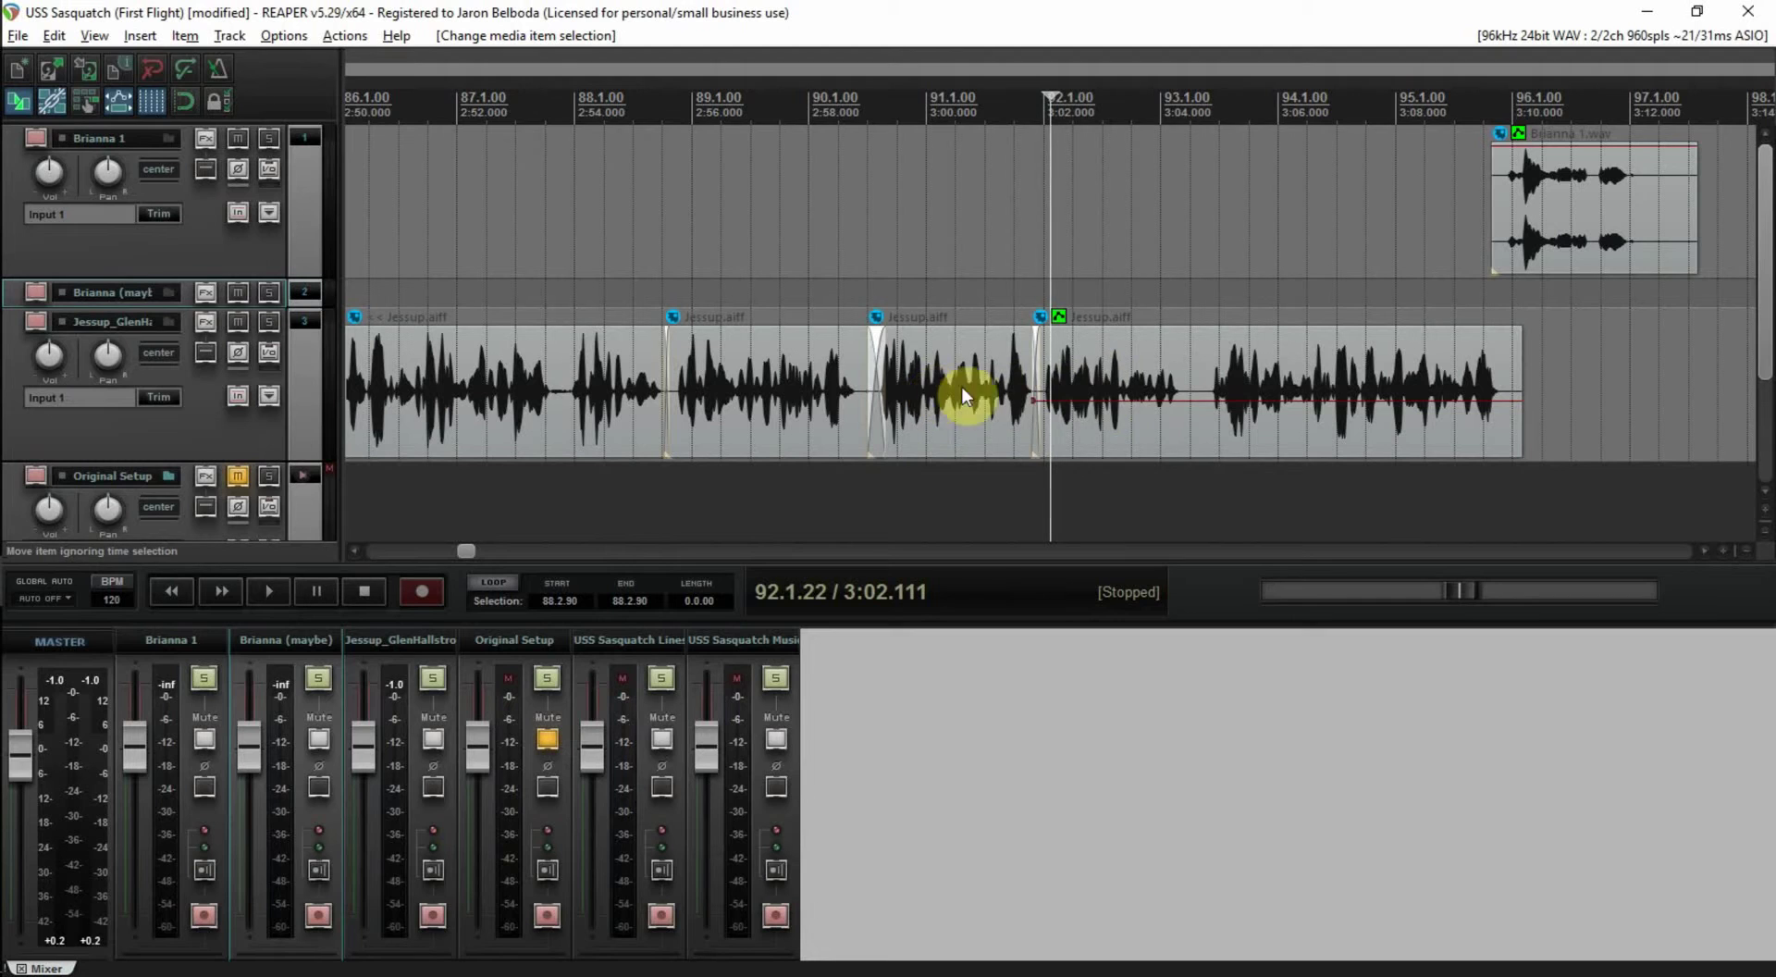
pyautogui.scroll(-4, 1063, 391)
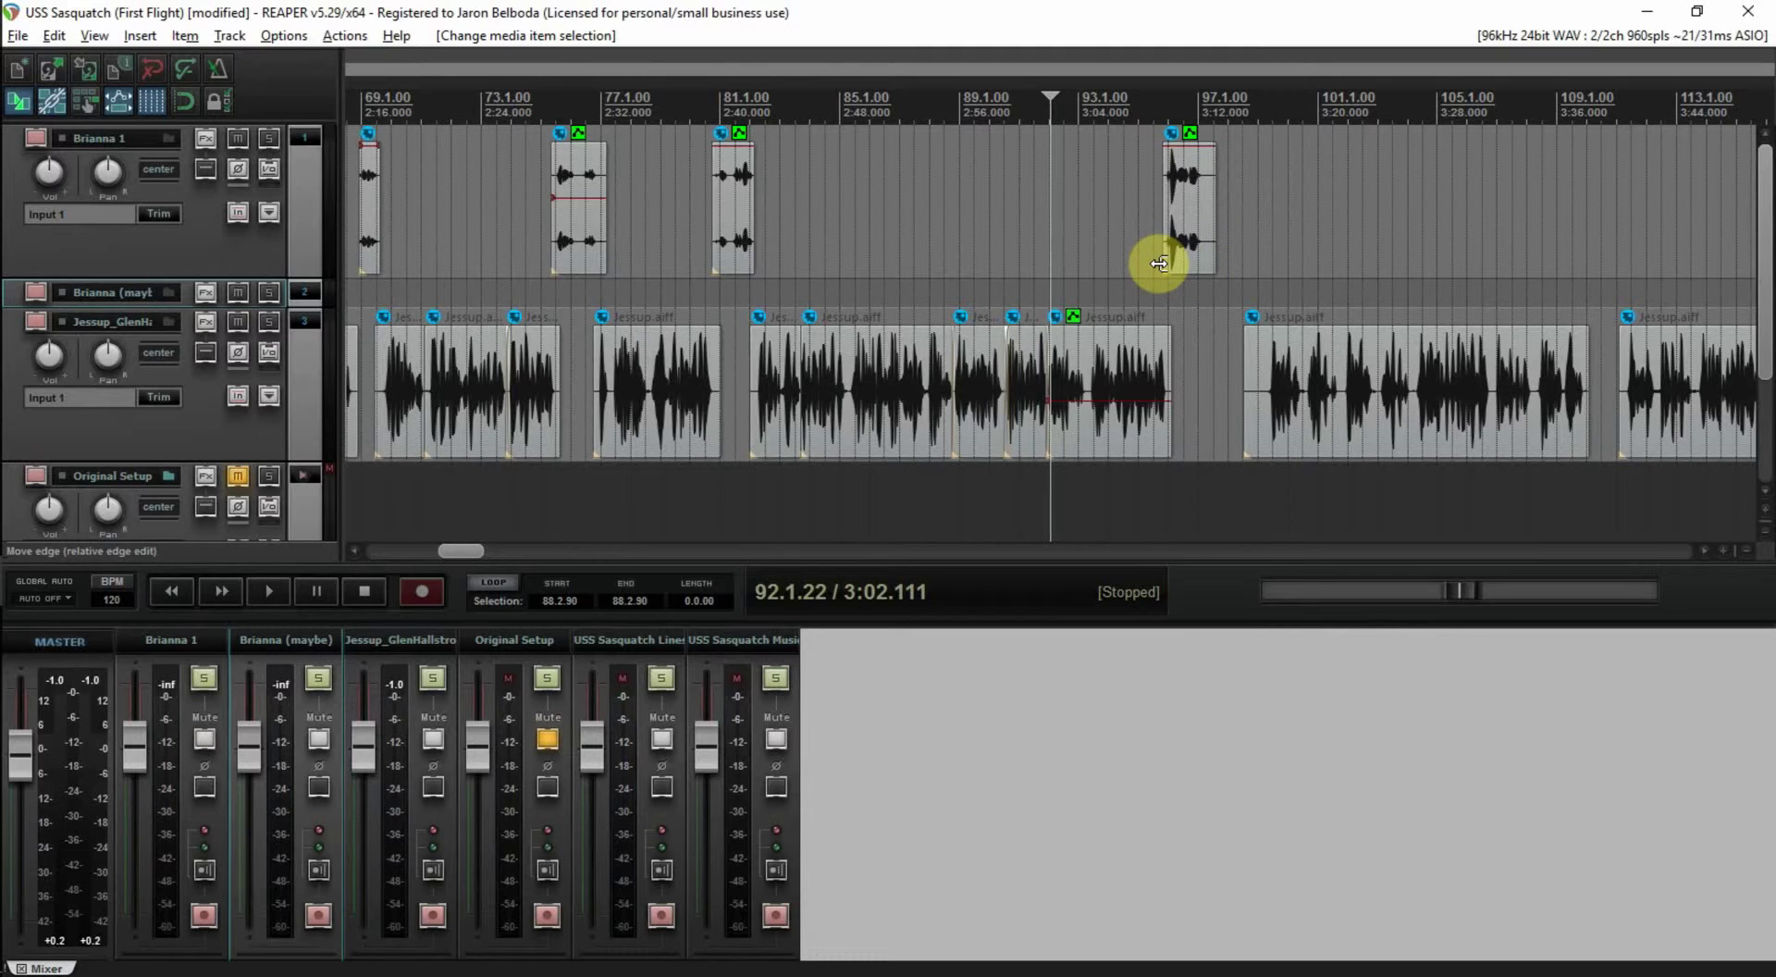
# - Listen to the long dialogue clip on track 3 that starts around 3:15
pyautogui.click(1223, 315)
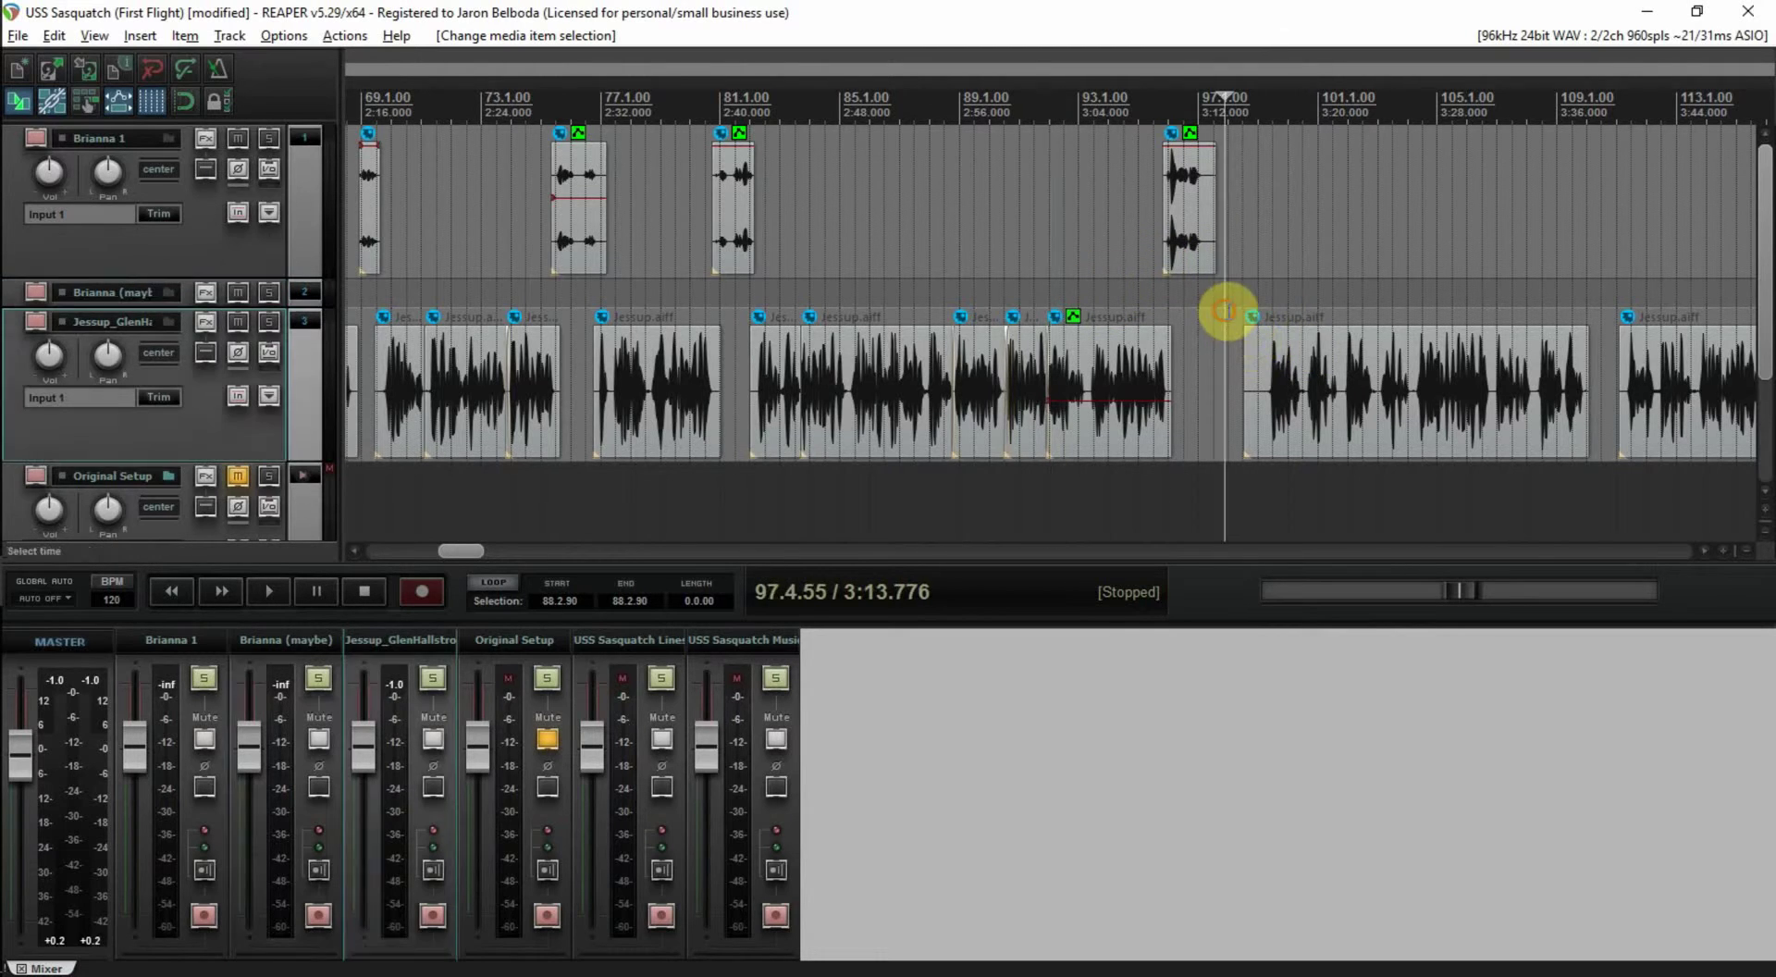
pyautogui.click(1251, 296)
pyautogui.press('space')
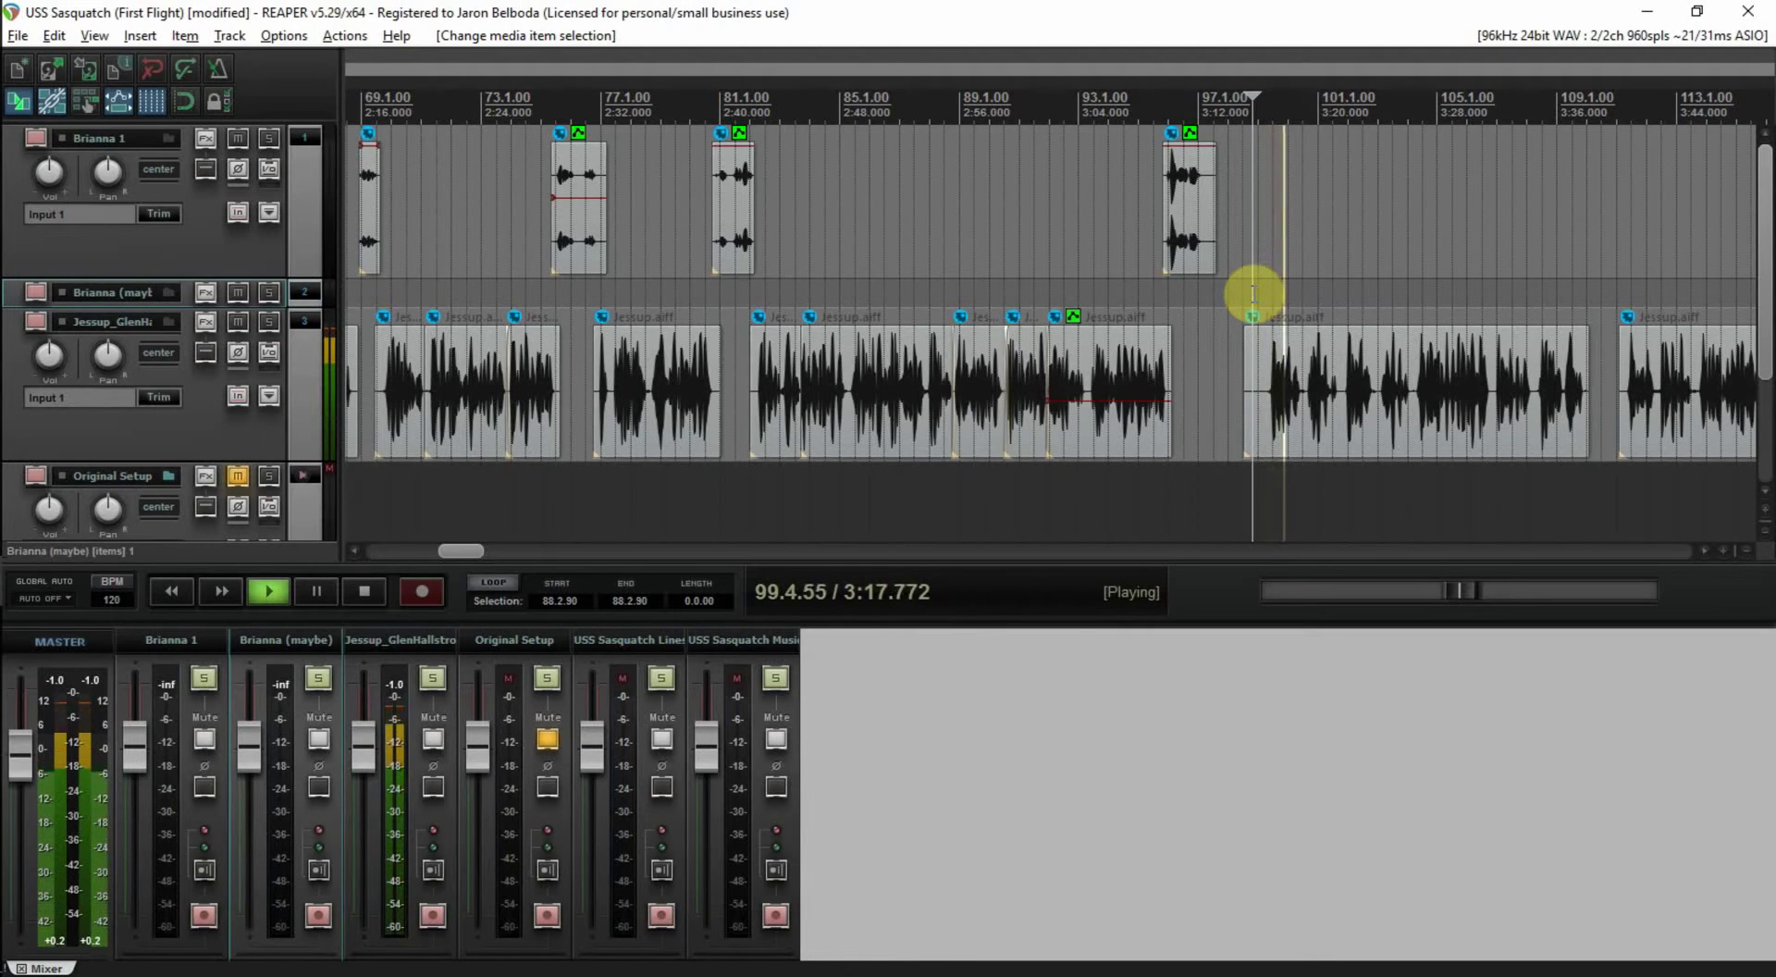
pyautogui.scroll(2, 1253, 294)
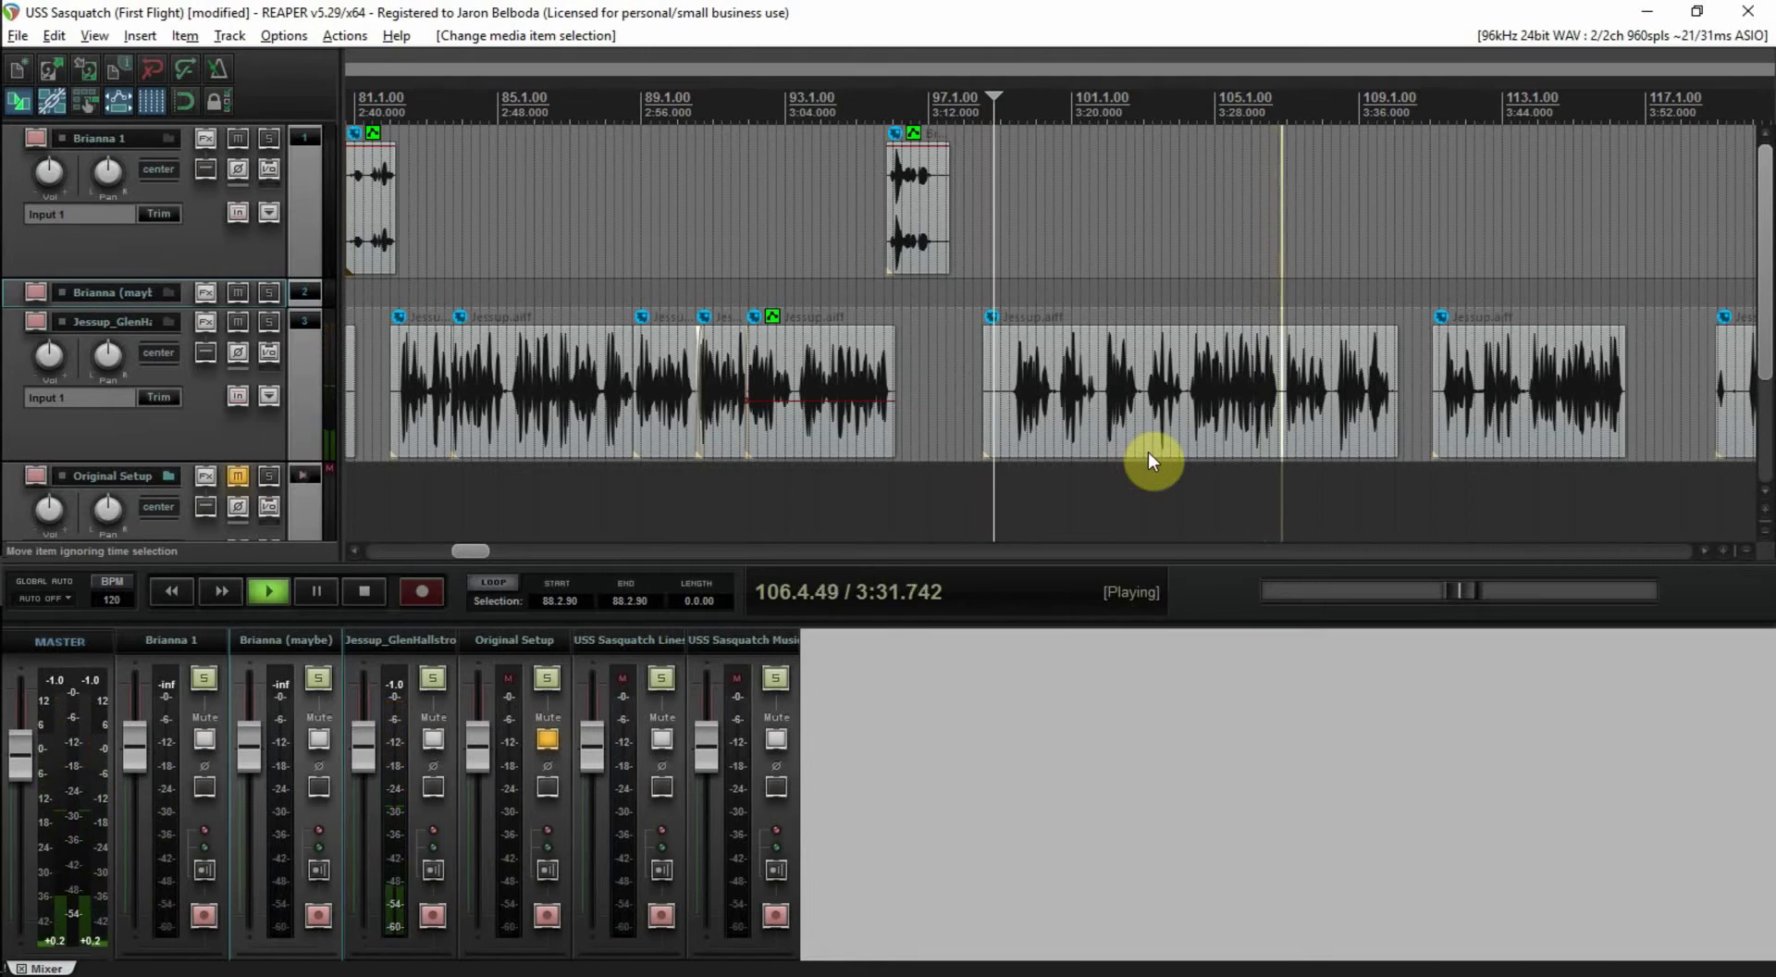
pyautogui.press('space')
# - Split that track 3 clip before its last word at about 3:36.5 and move the short tail piece up to track 2
pyautogui.click(1365, 424)
pyautogui.scroll(3, 1365, 424)
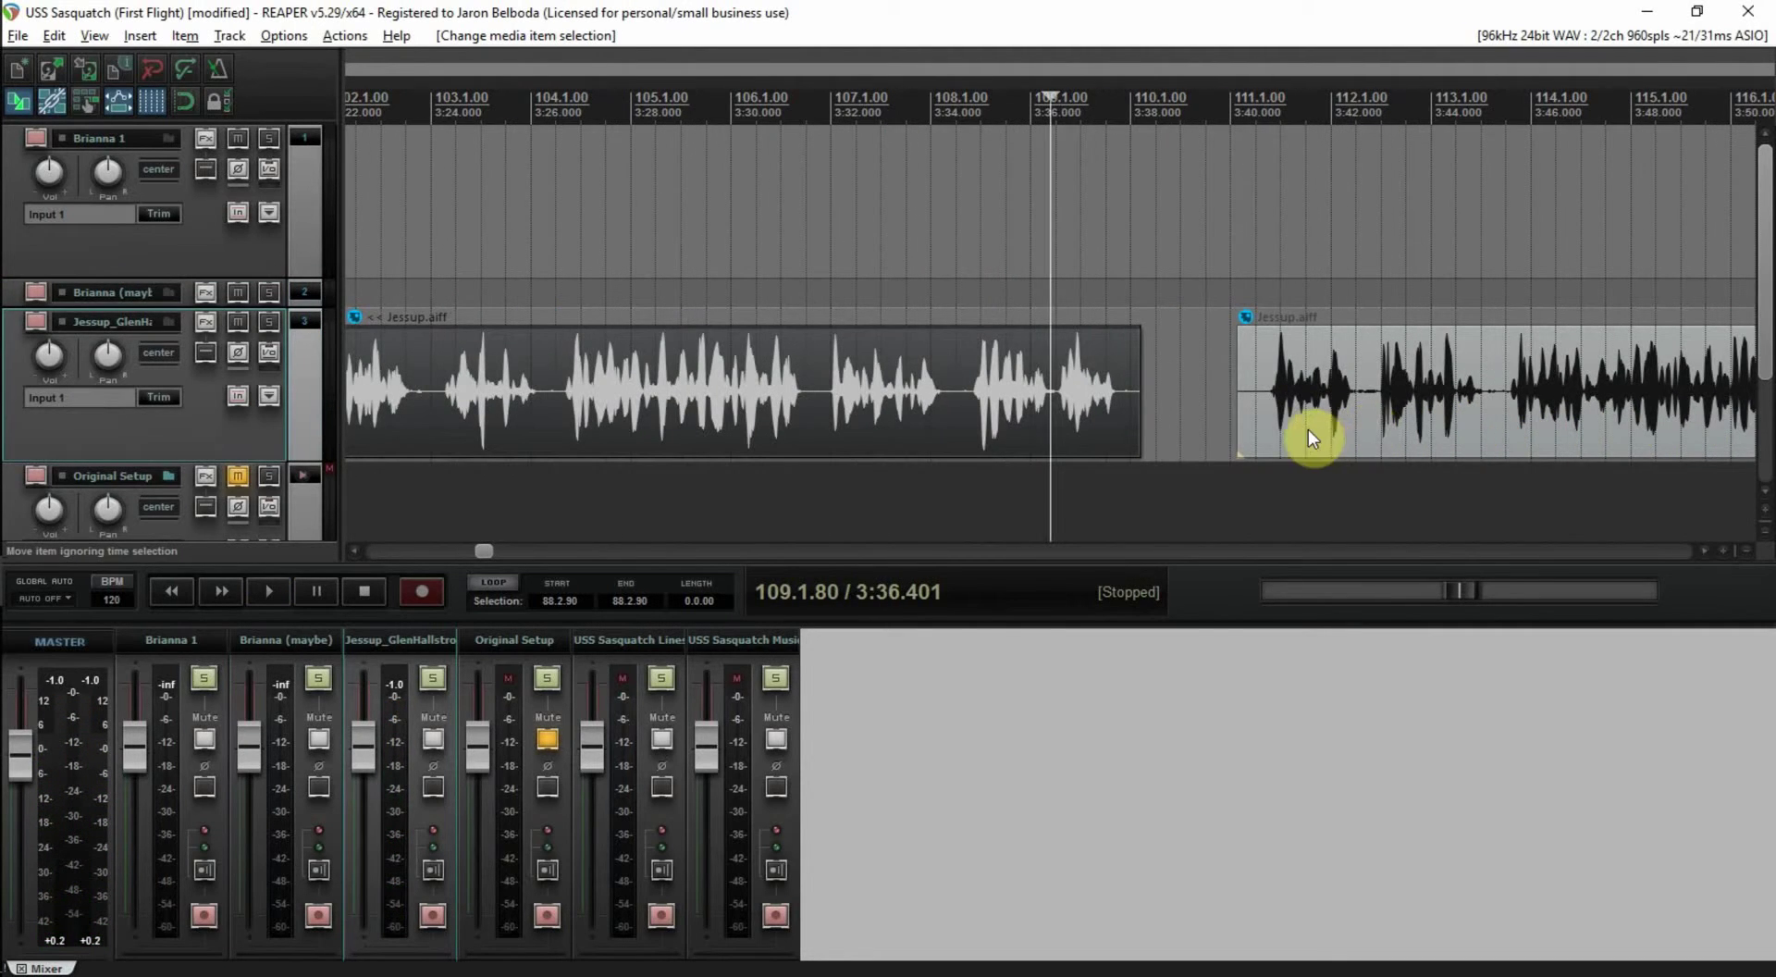
pyautogui.click(1062, 417)
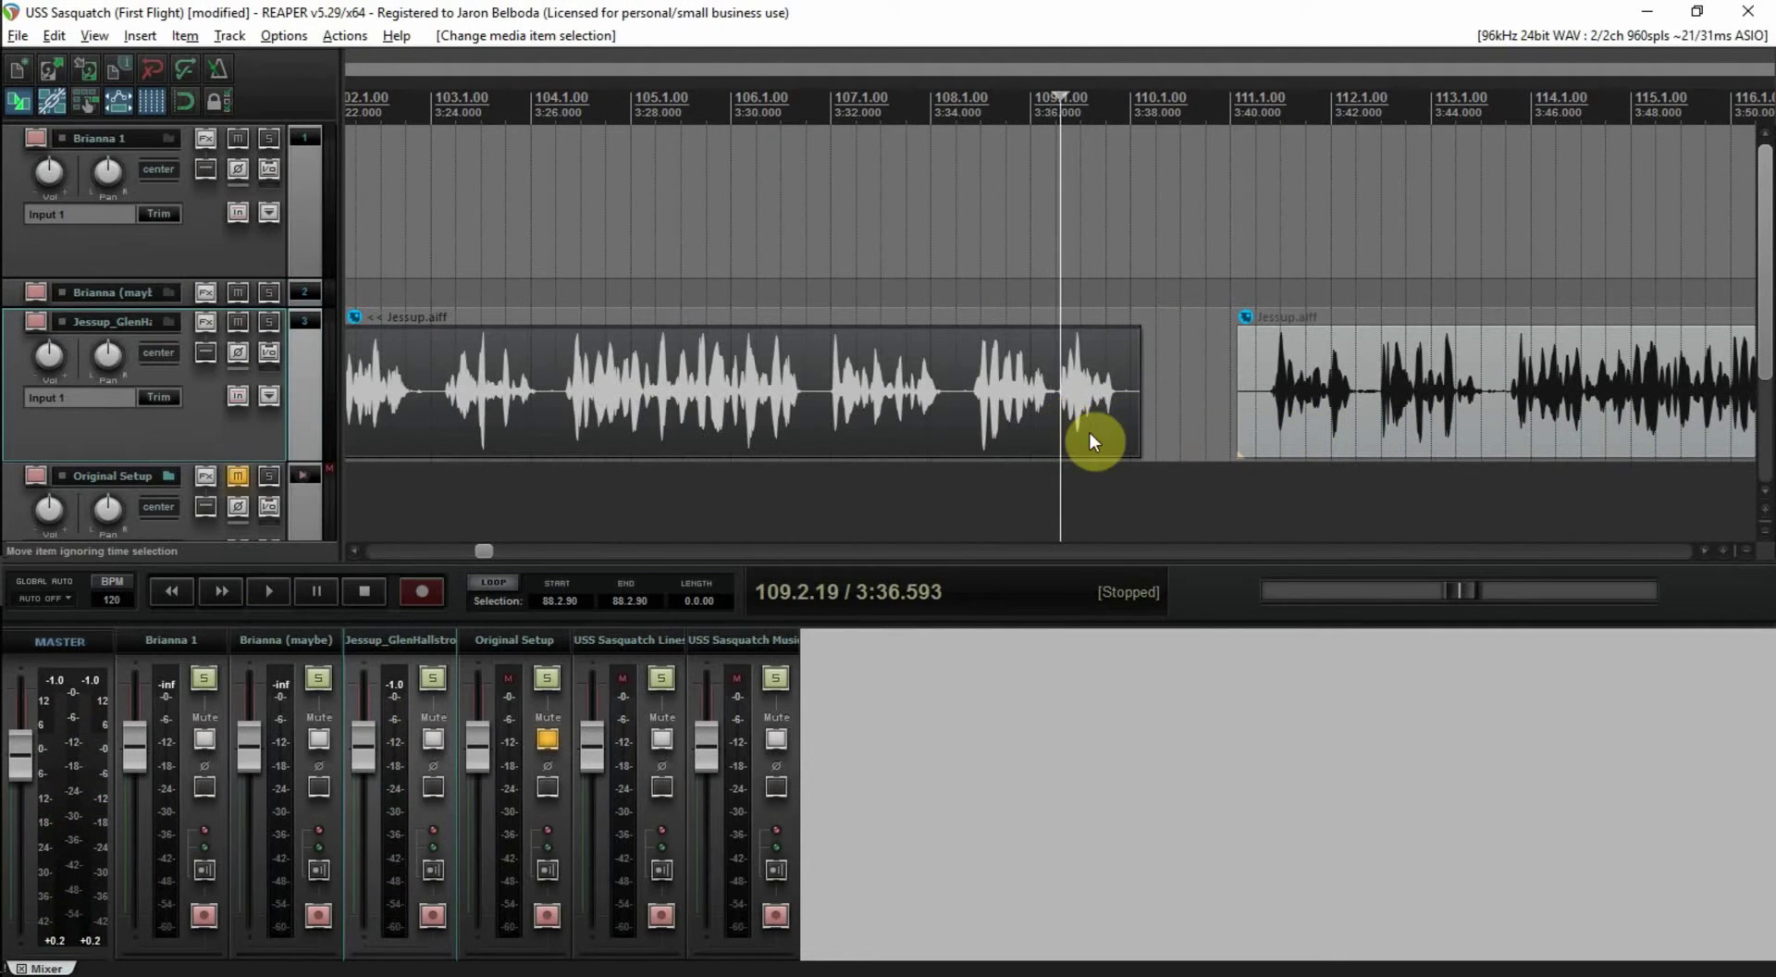
pyautogui.press('Left')
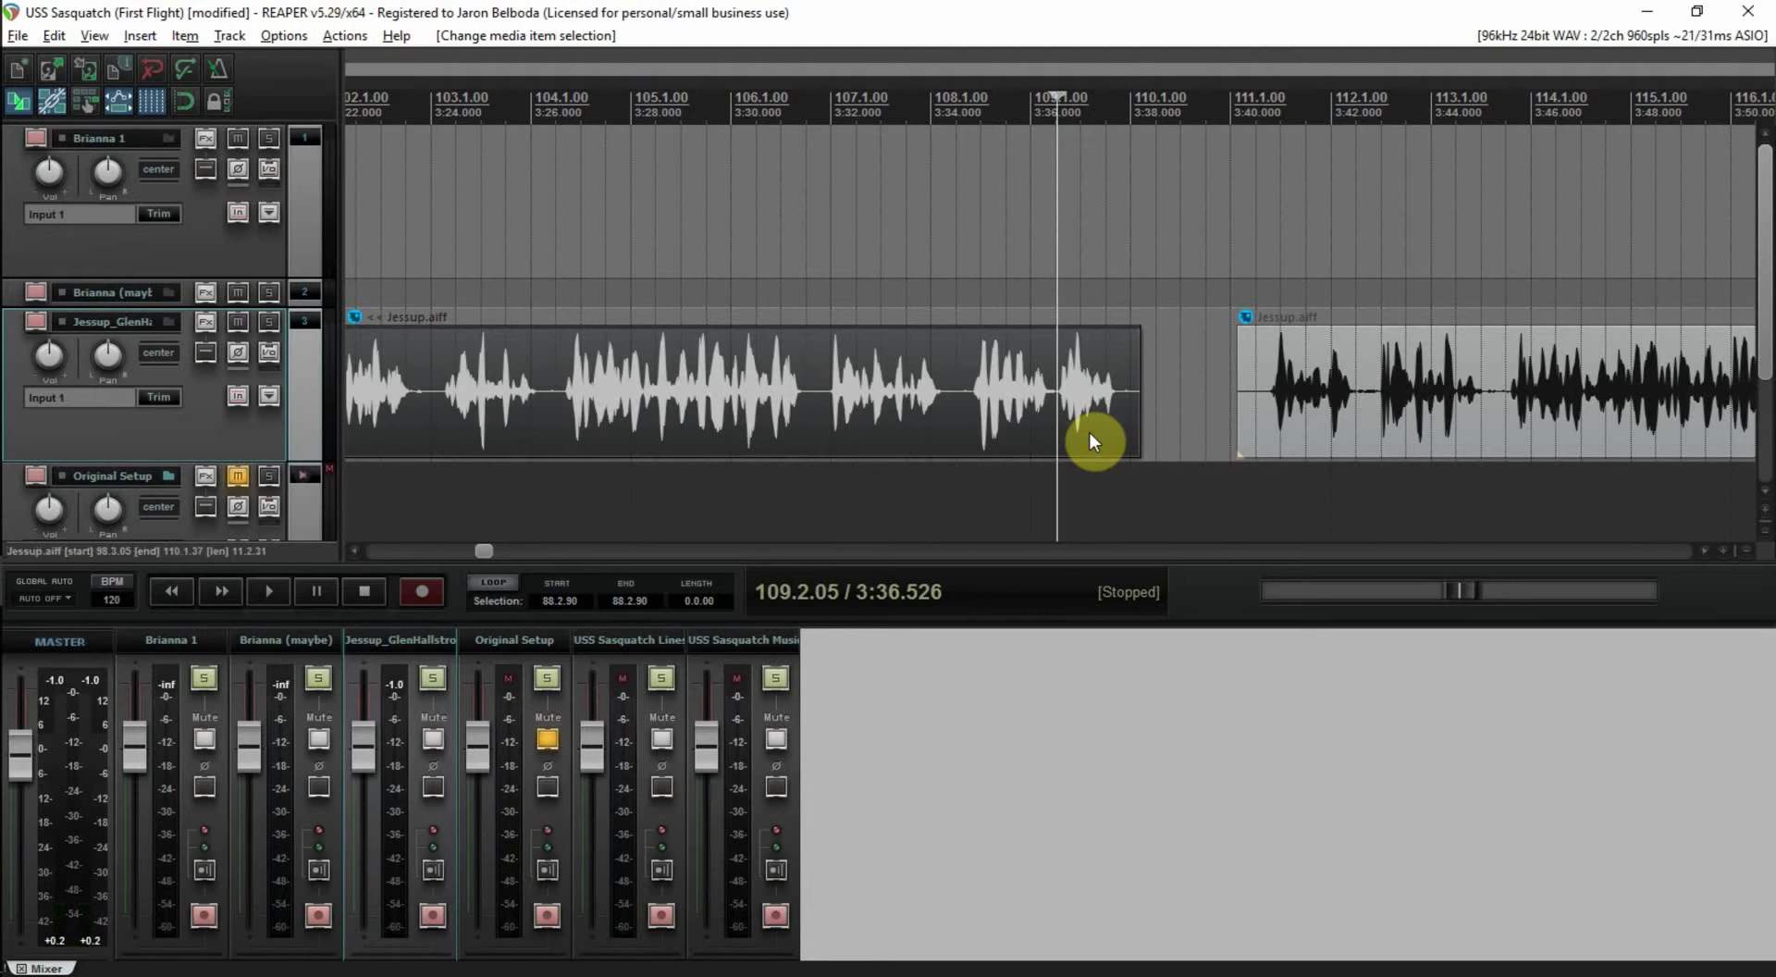
pyautogui.press('s')
pyautogui.click(1102, 335)
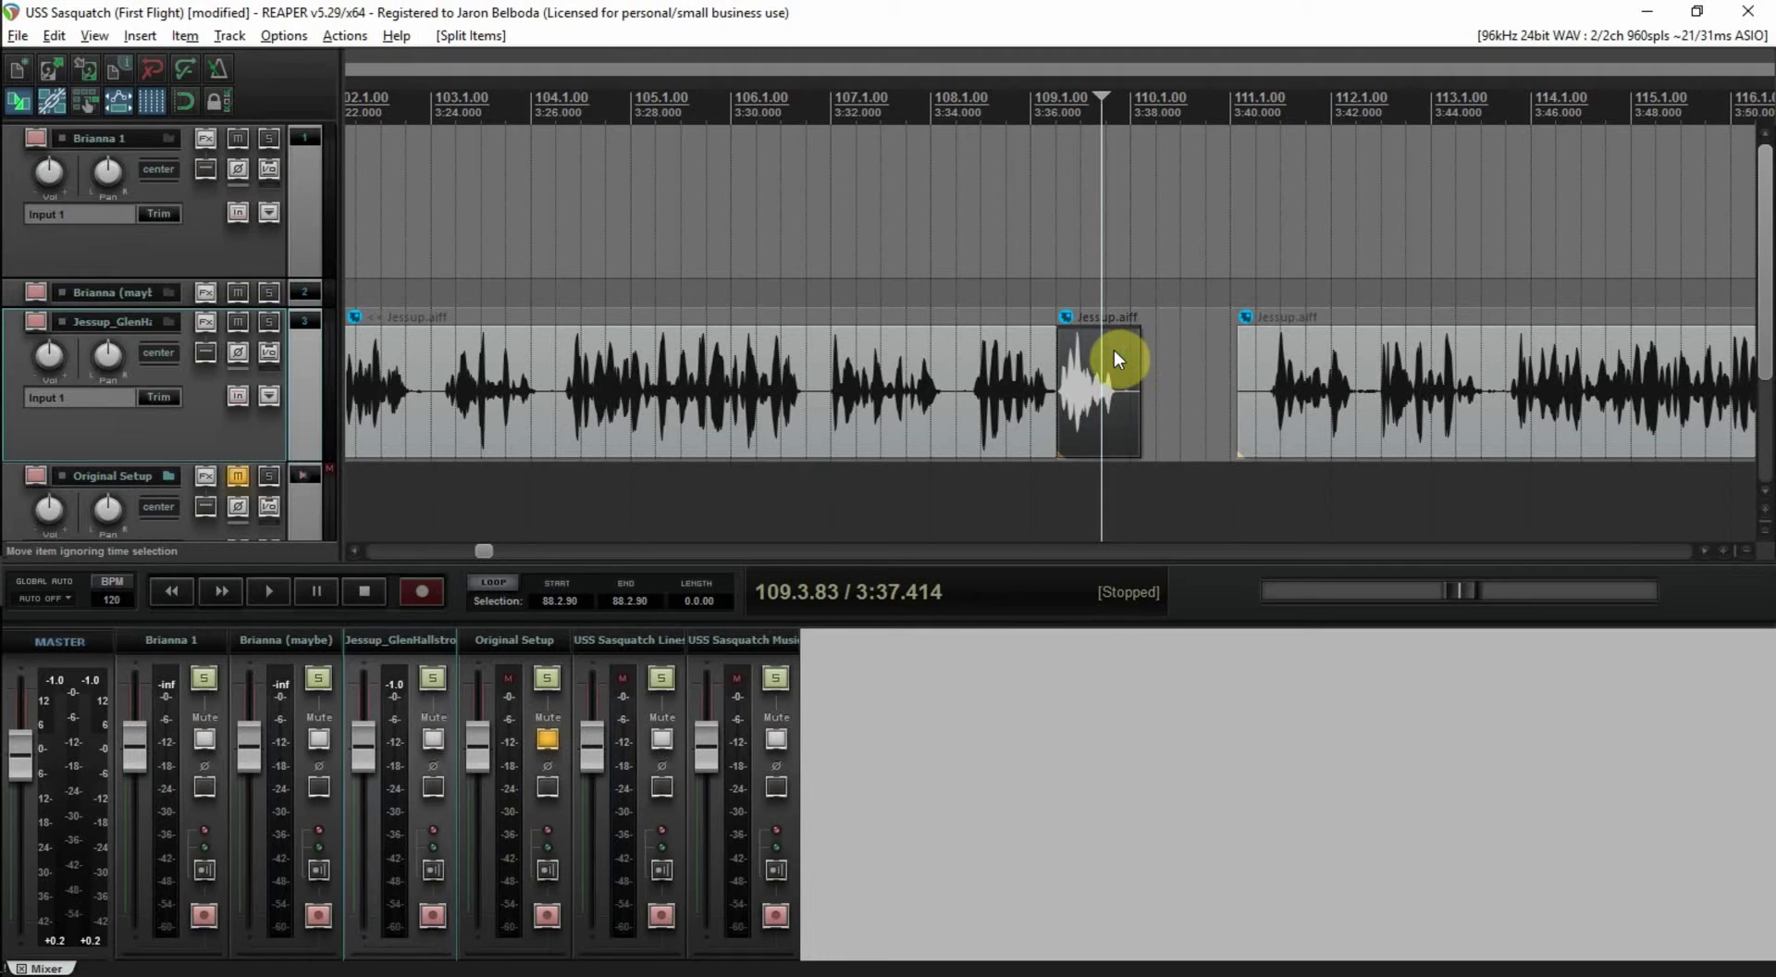
pyautogui.moveTo(1113, 349); pyautogui.dragTo(1114, 294)
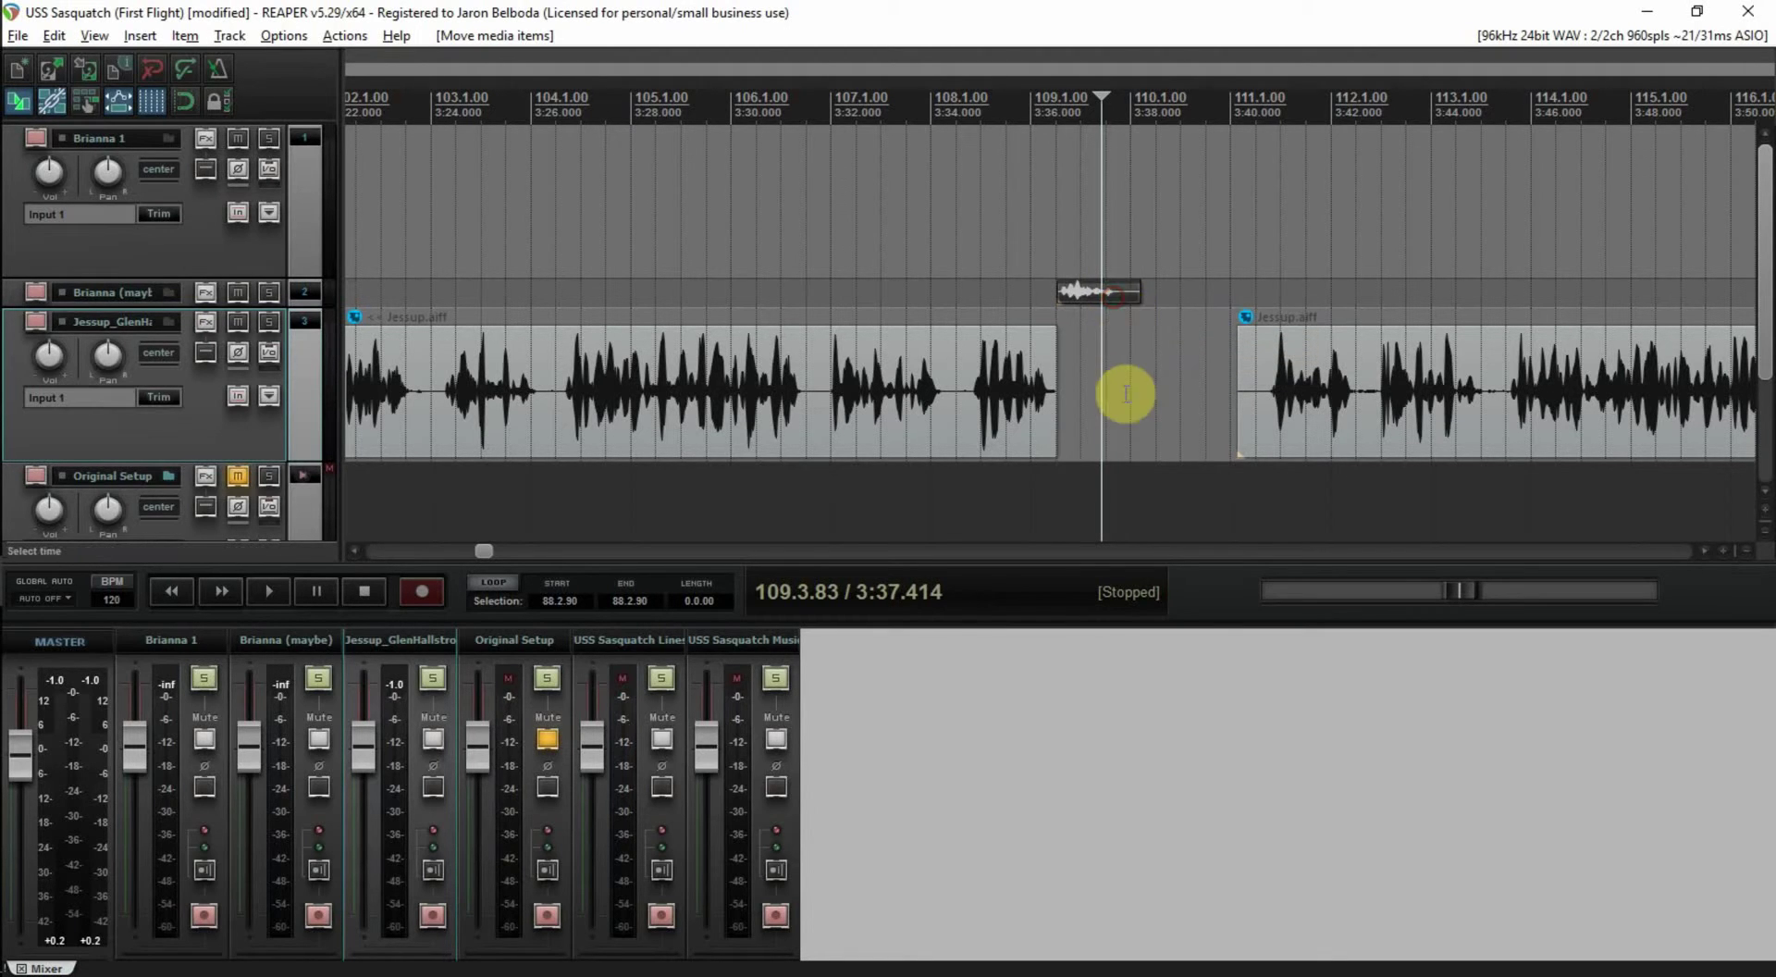
# - Trim the silence from the start of the long track 3 clip so it begins at about 3:16
pyautogui.scroll(-5, 1072, 407)
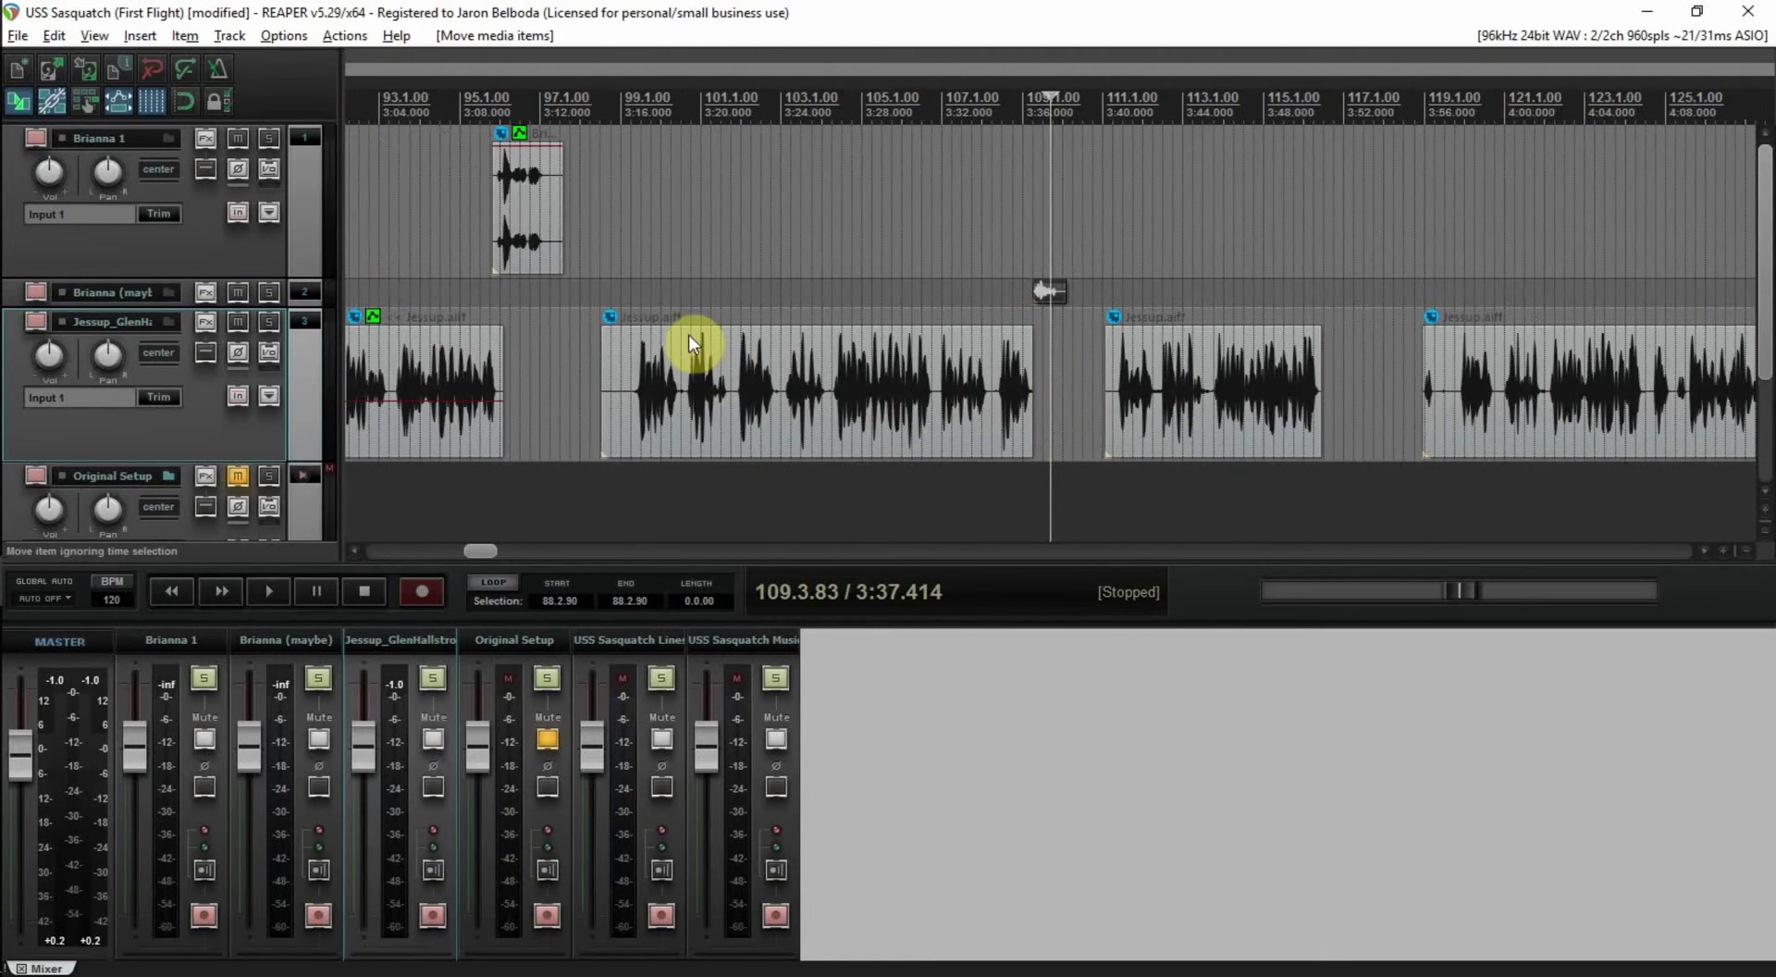
pyautogui.click(614, 294)
pyautogui.moveTo(601, 350); pyautogui.dragTo(633, 358)
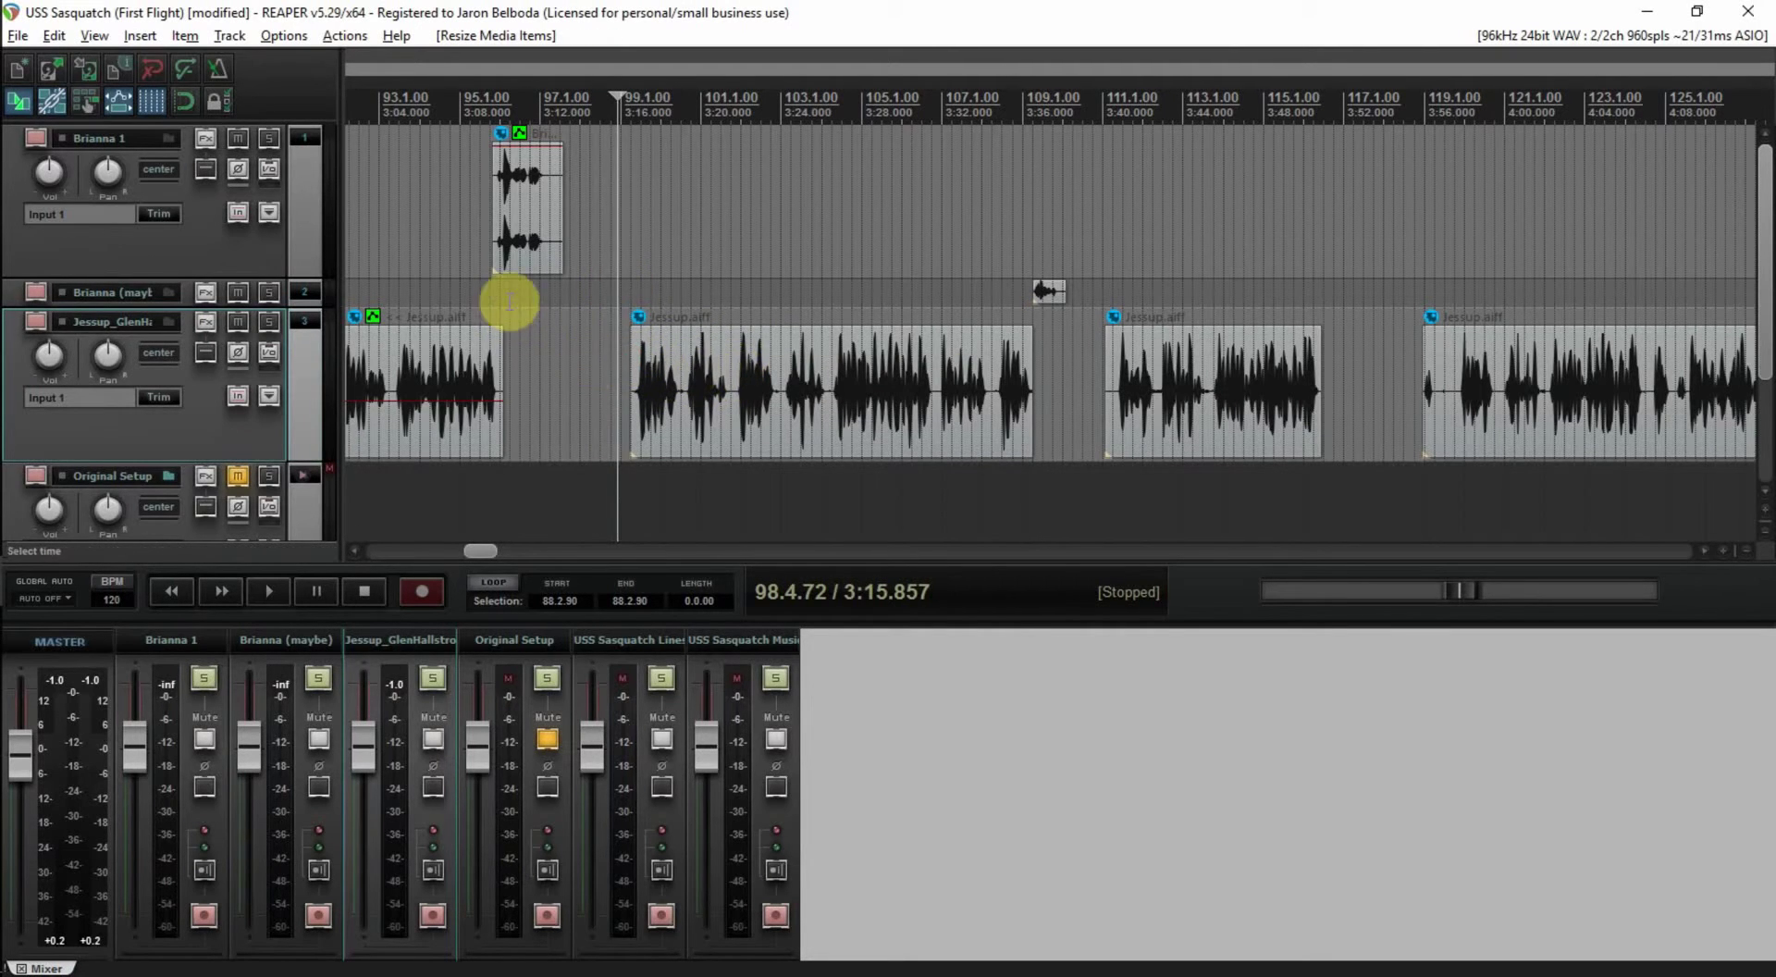
# - Move the trimmed track 3 clip earlier to start at about 3:12 and play the transition from about 3:08
pyautogui.click(400, 243)
pyautogui.scroll(-6, 500, 283)
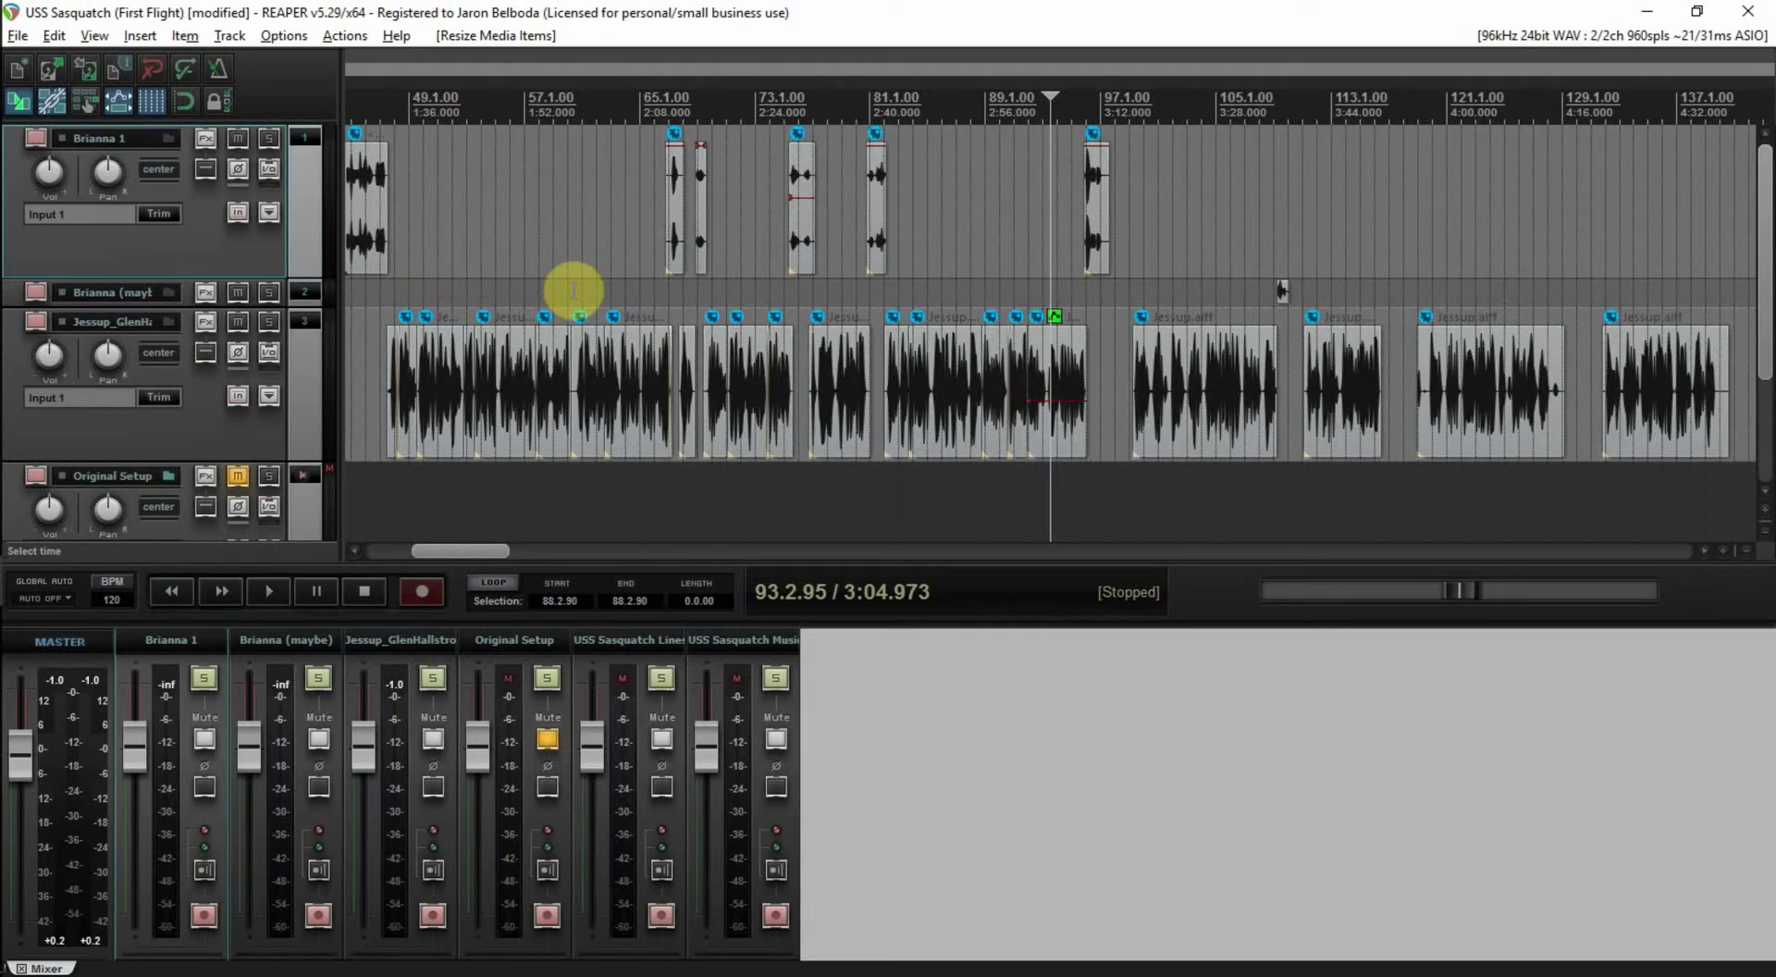
pyautogui.scroll(5, 996, 264)
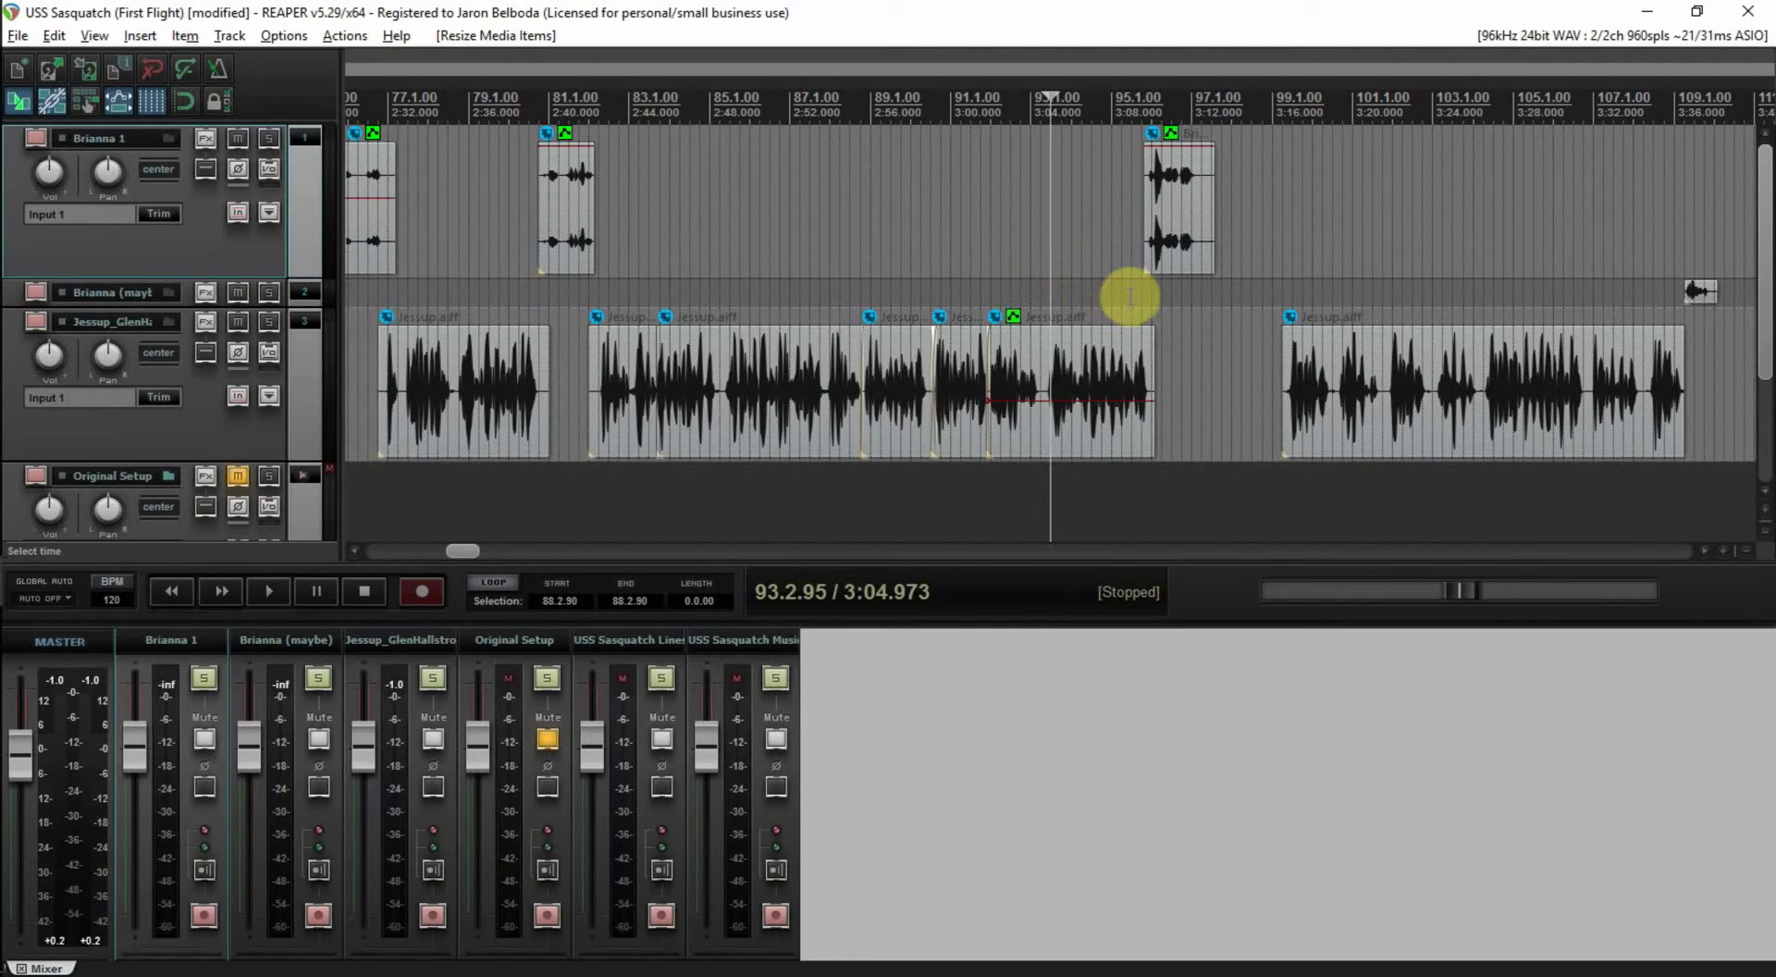
pyautogui.click(1127, 291)
pyautogui.moveTo(1328, 361); pyautogui.dragTo(1237, 360)
pyautogui.press('space')
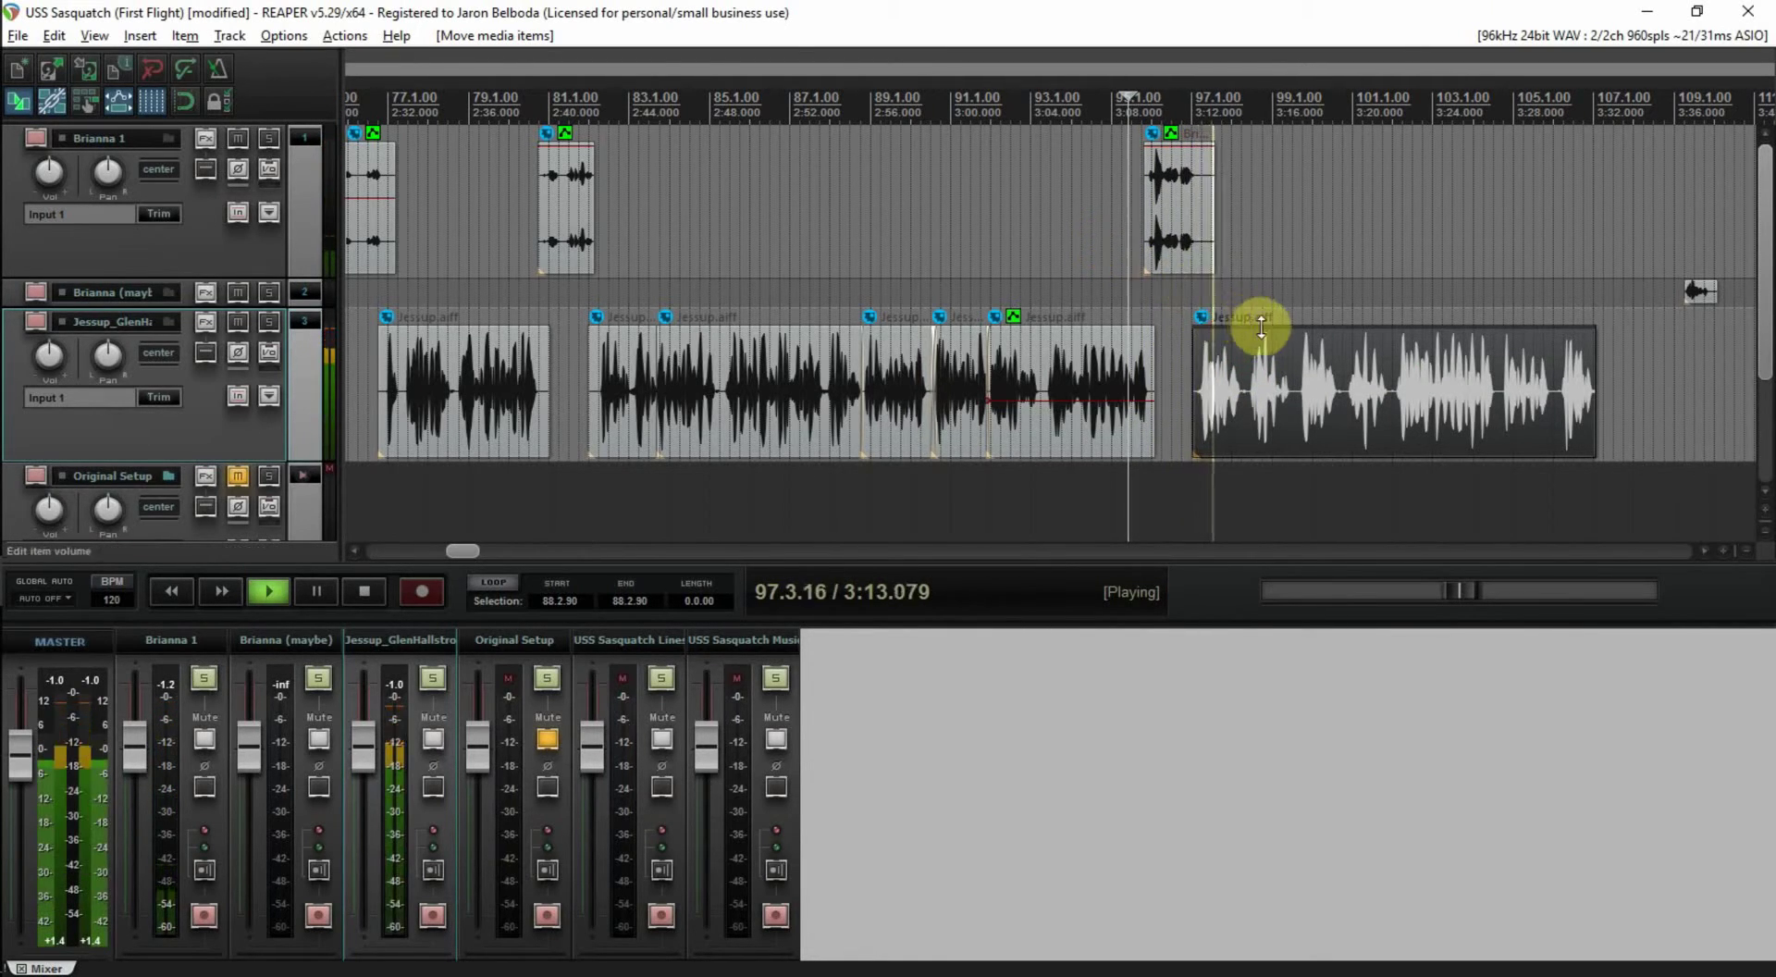
pyautogui.press('space')
# - Shift the track 3 clip slightly earlier to about 3:11.5 and play the transition again from about 3:08
pyautogui.scroll(4, 1268, 333)
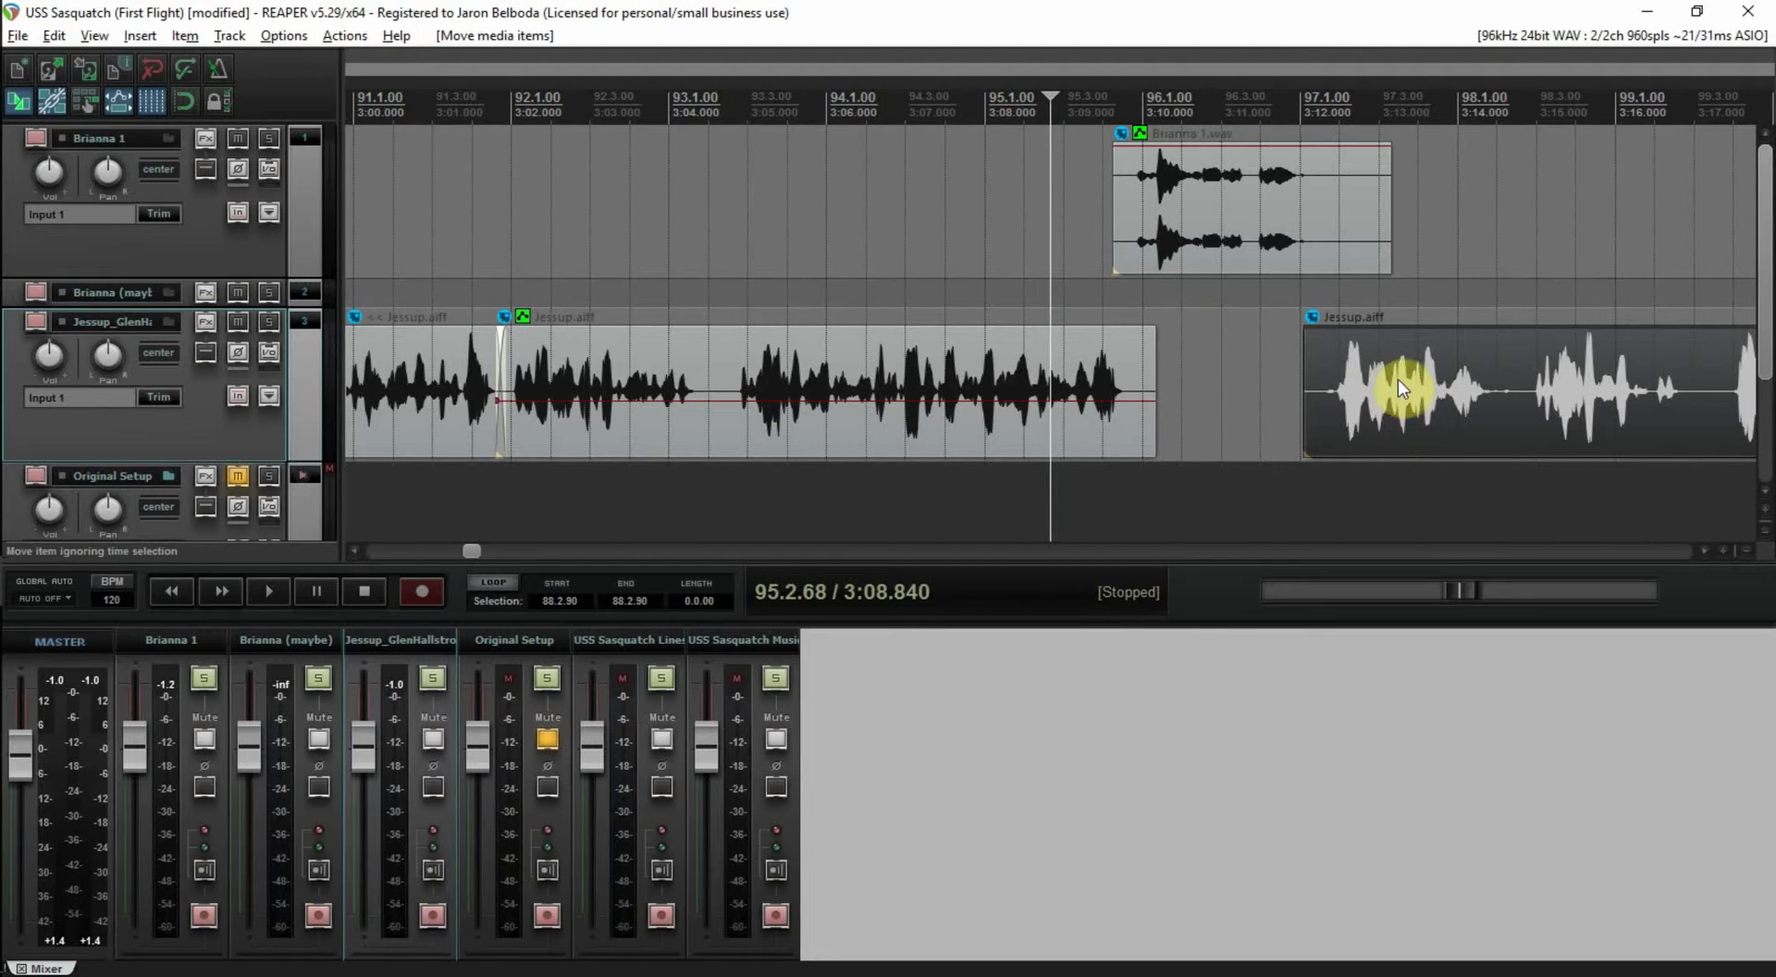
pyautogui.moveTo(1408, 375); pyautogui.dragTo(1365, 375)
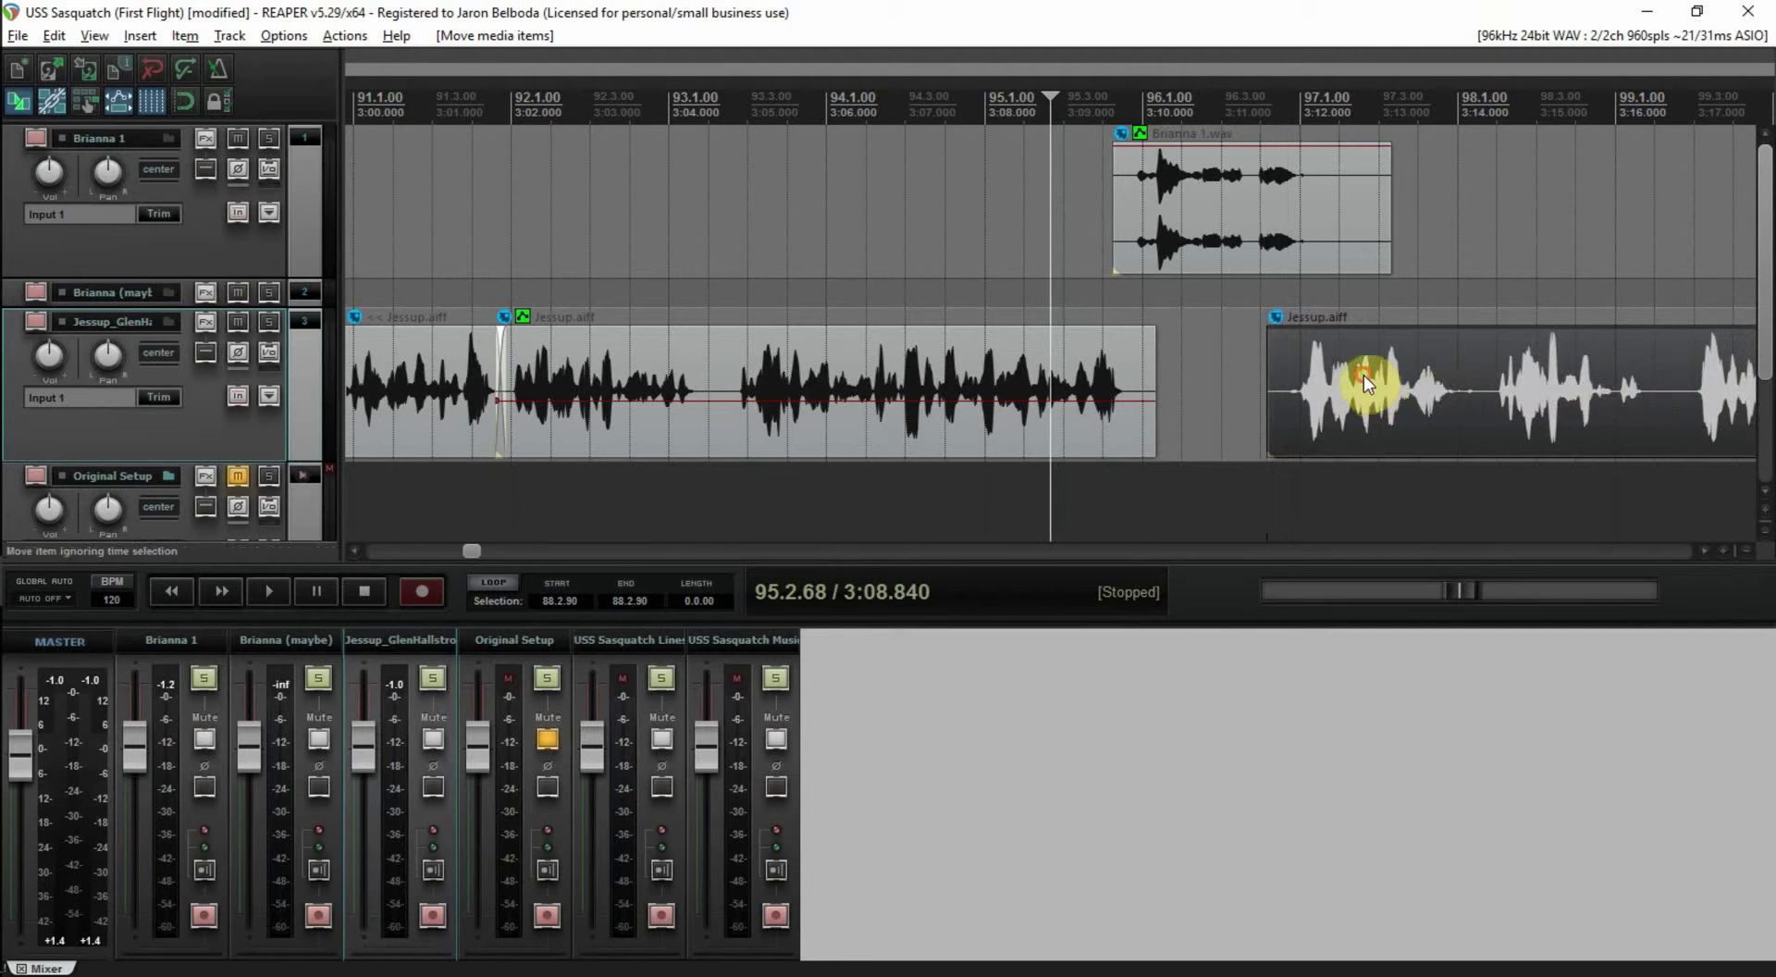
pyautogui.click(1021, 266)
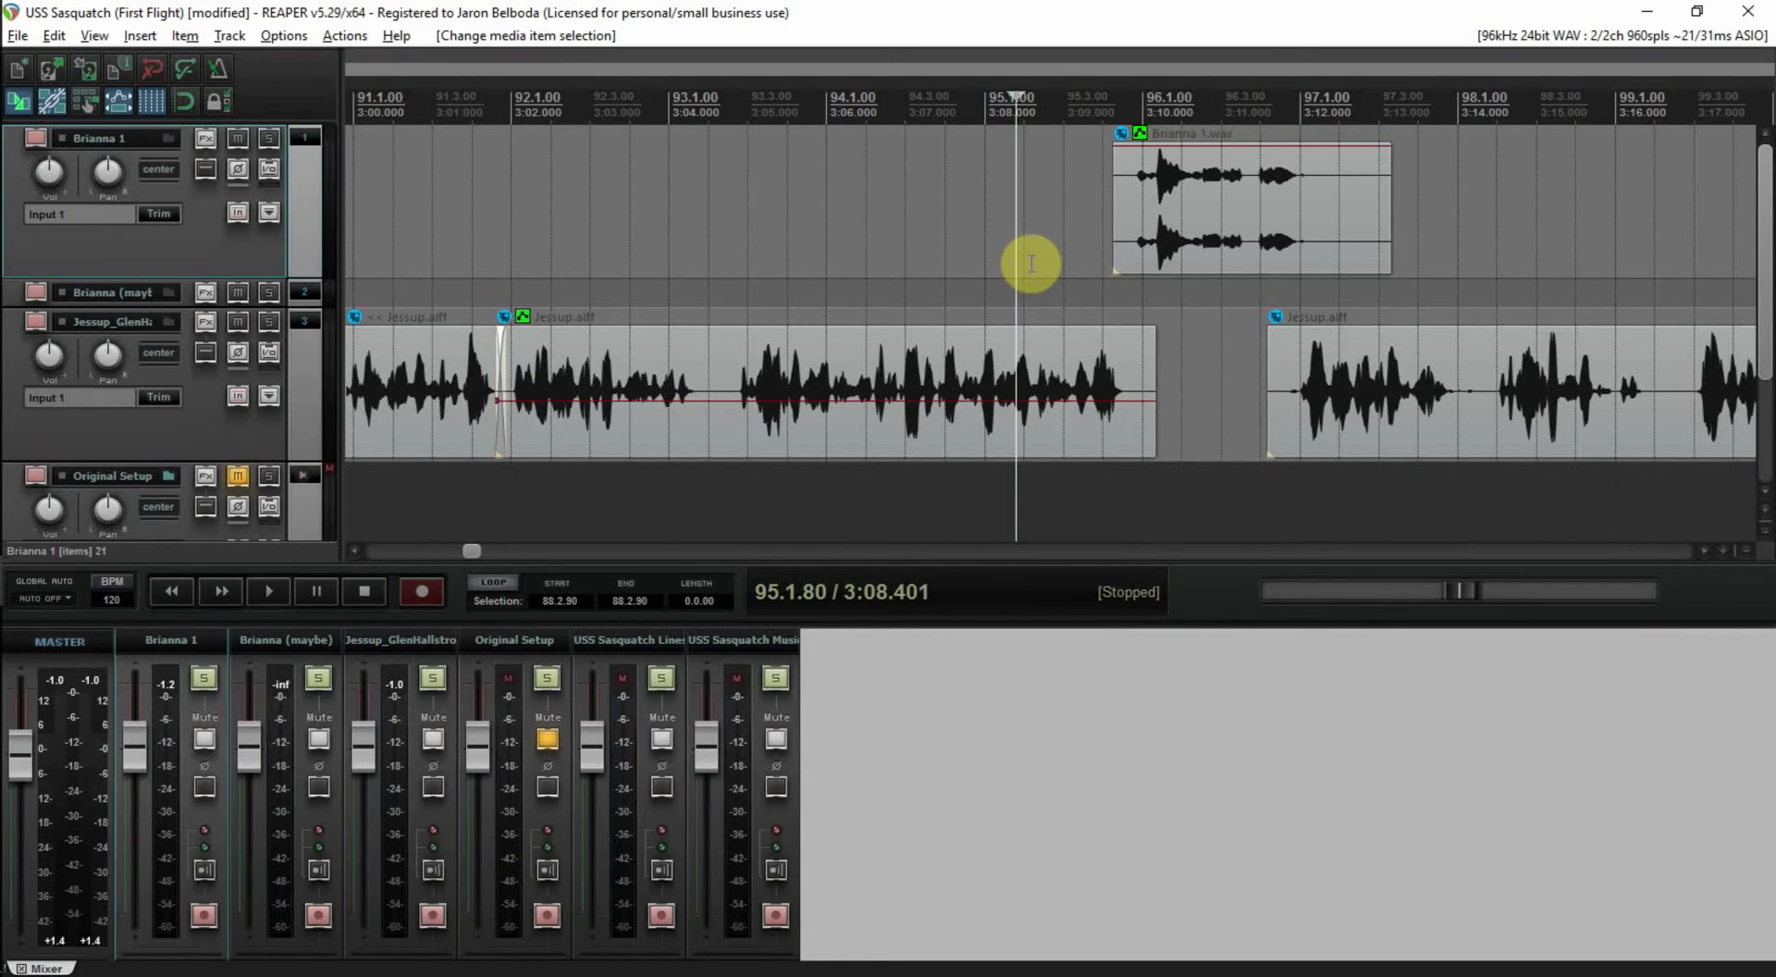
pyautogui.click(981, 233)
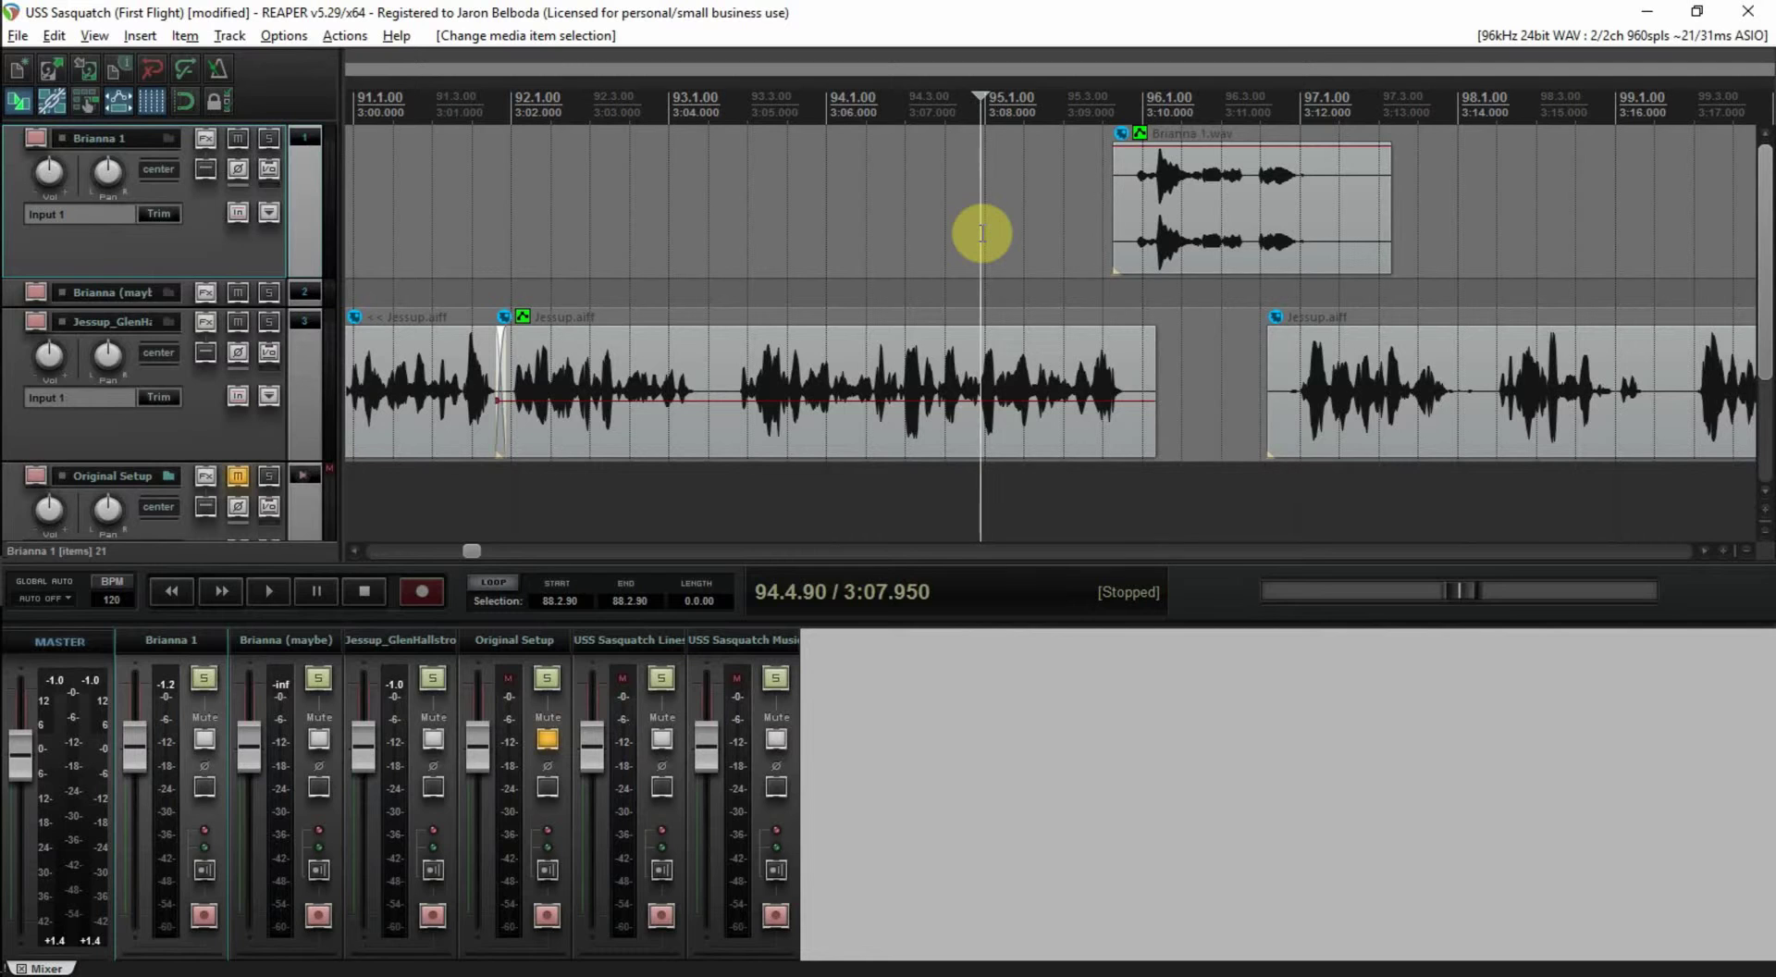
pyautogui.press('space')
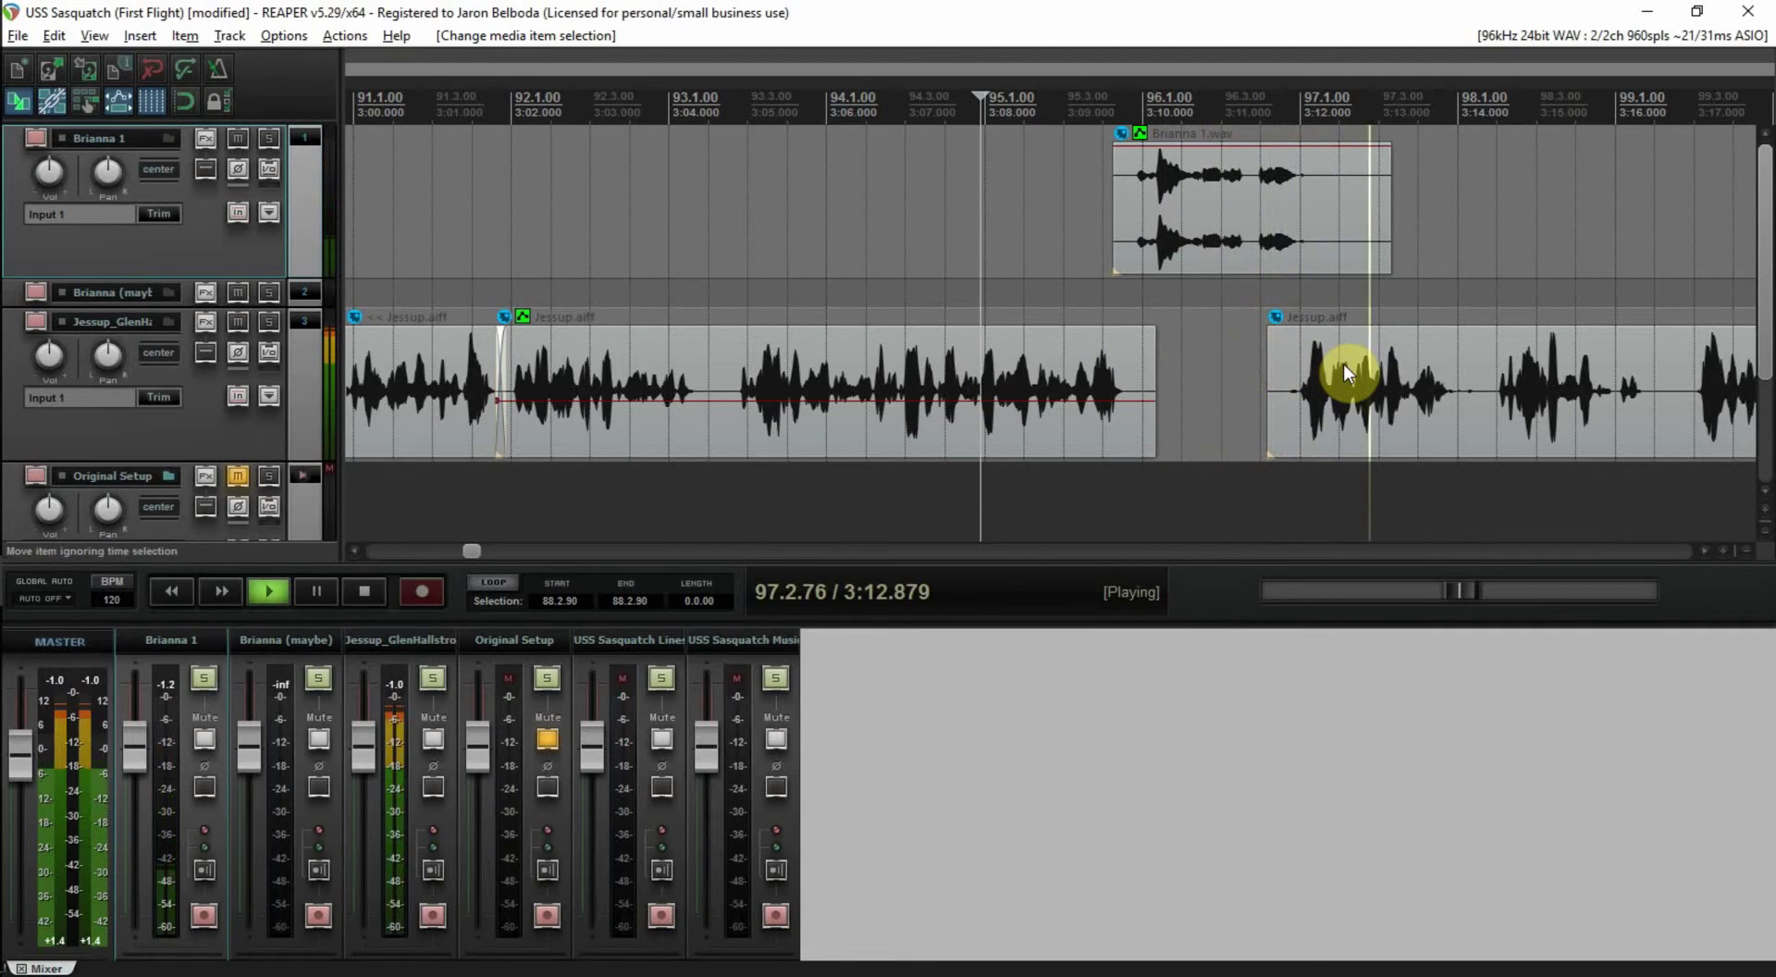
# - Split the long track 3 clip in the pauses at about 3:18.5 and about 3:13.5
pyautogui.press('space')
pyautogui.scroll(3, 1318, 329)
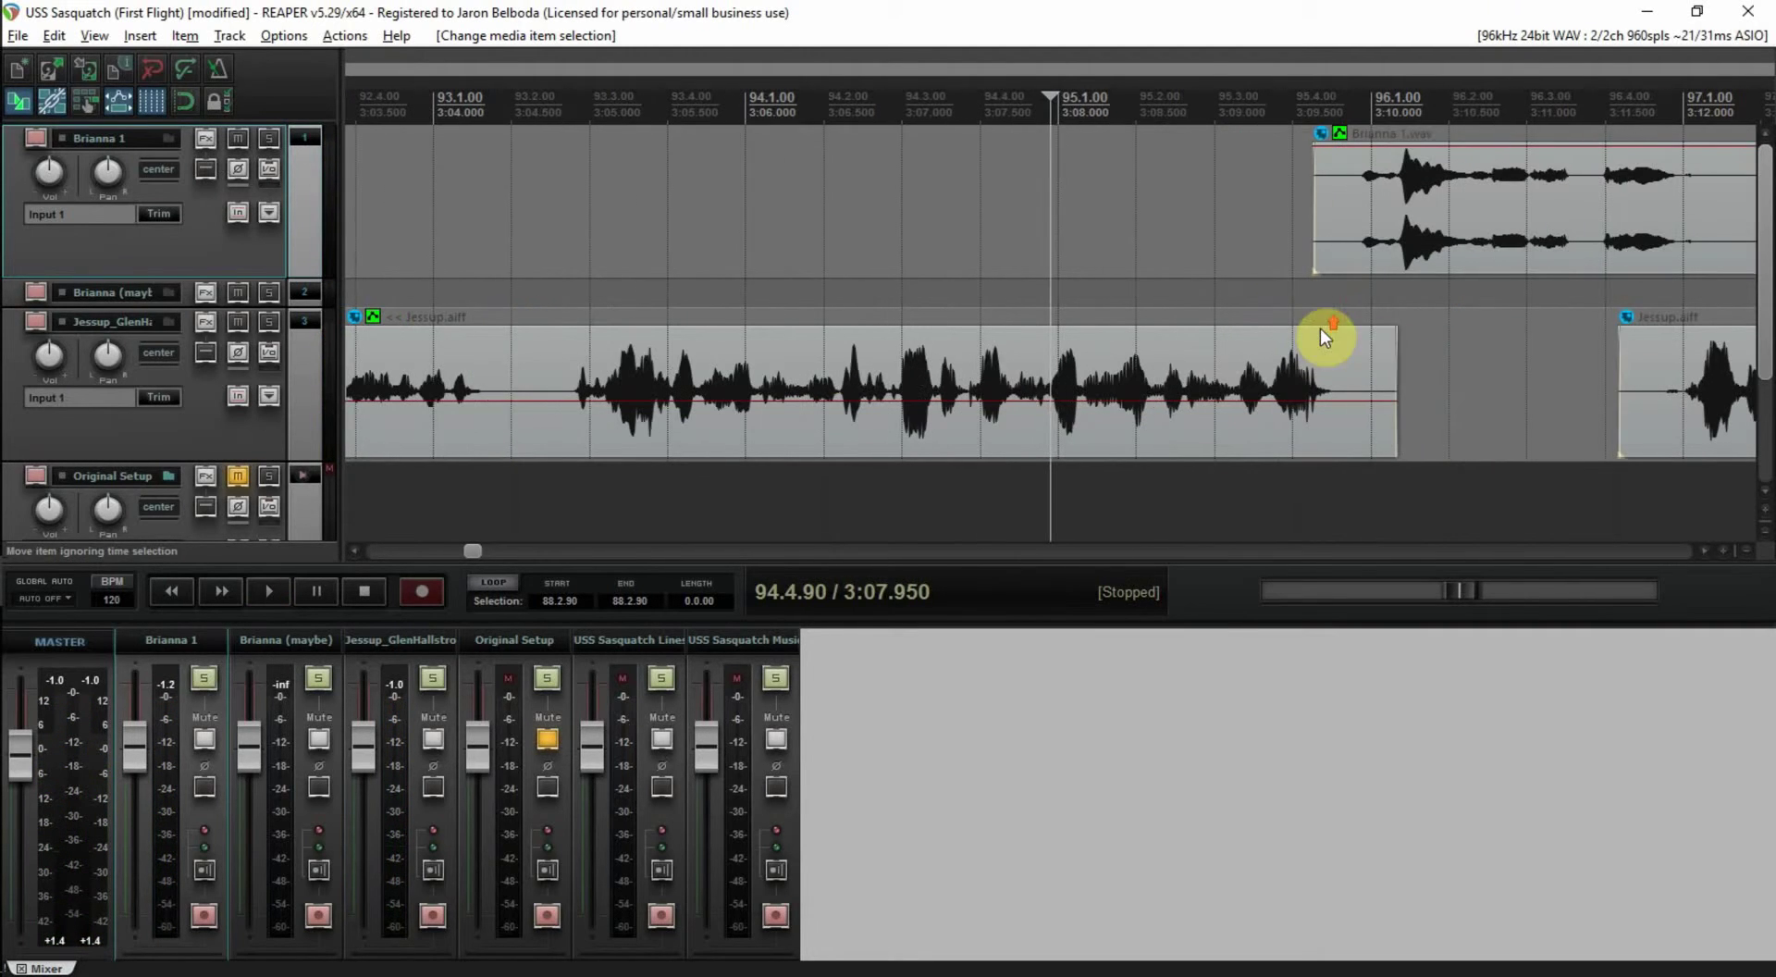
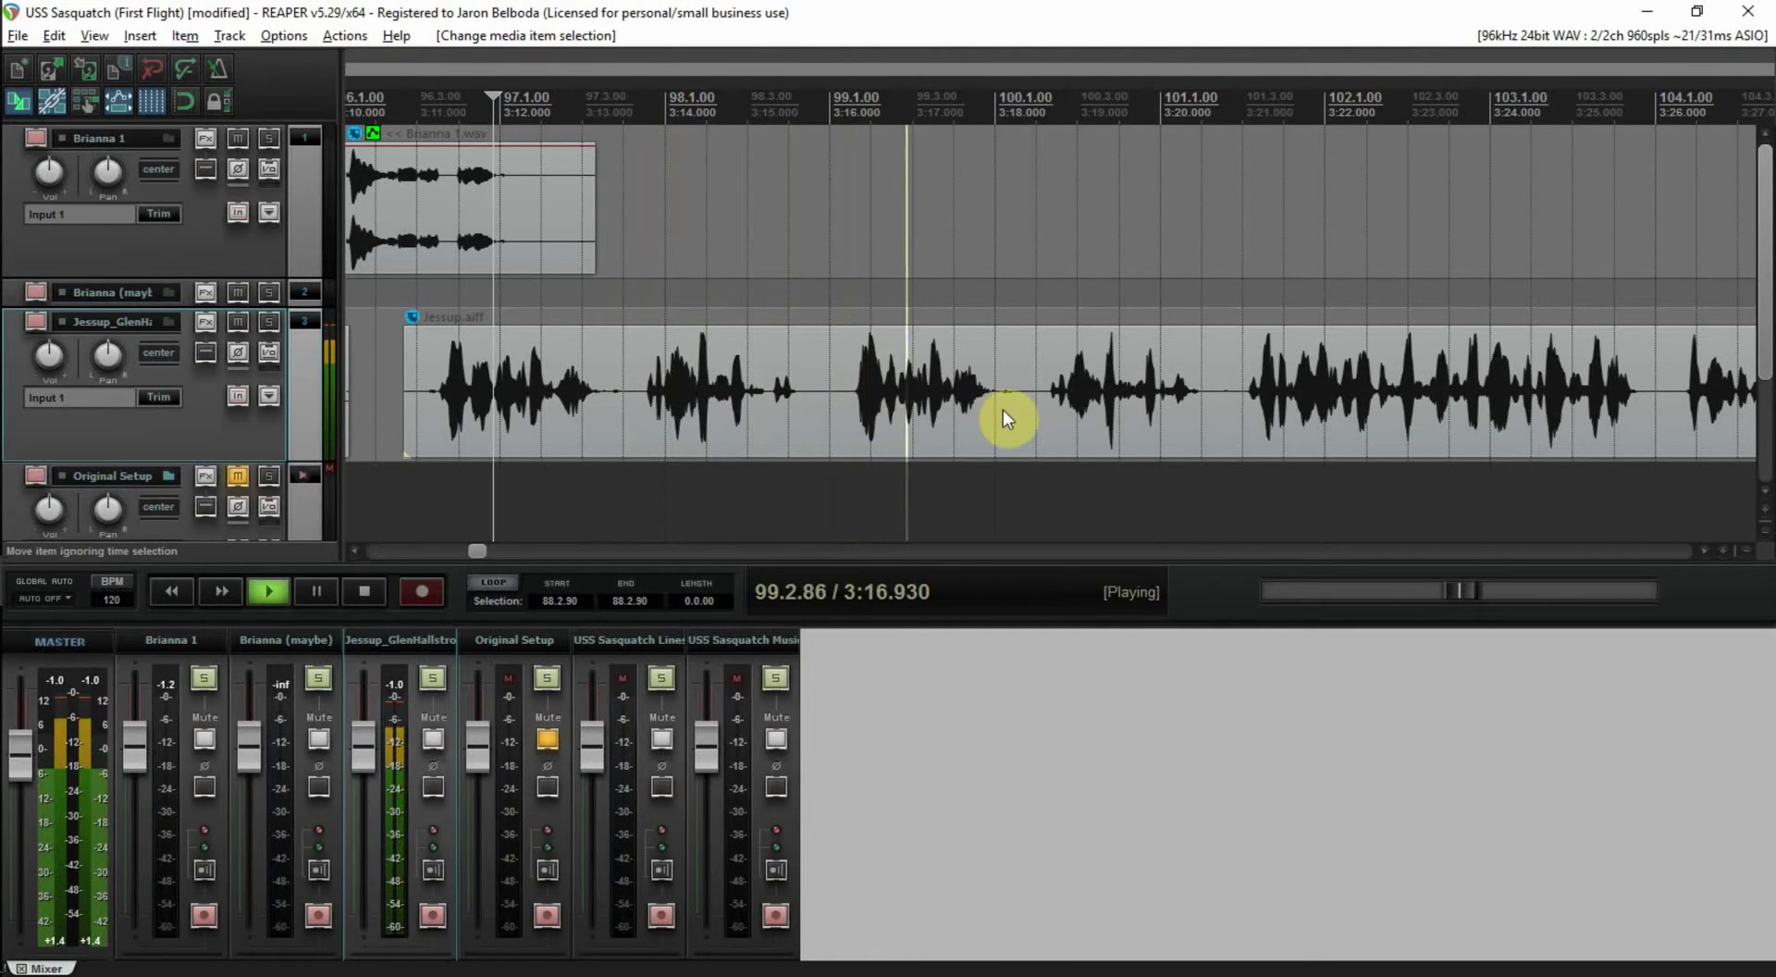
pyautogui.click(1036, 412)
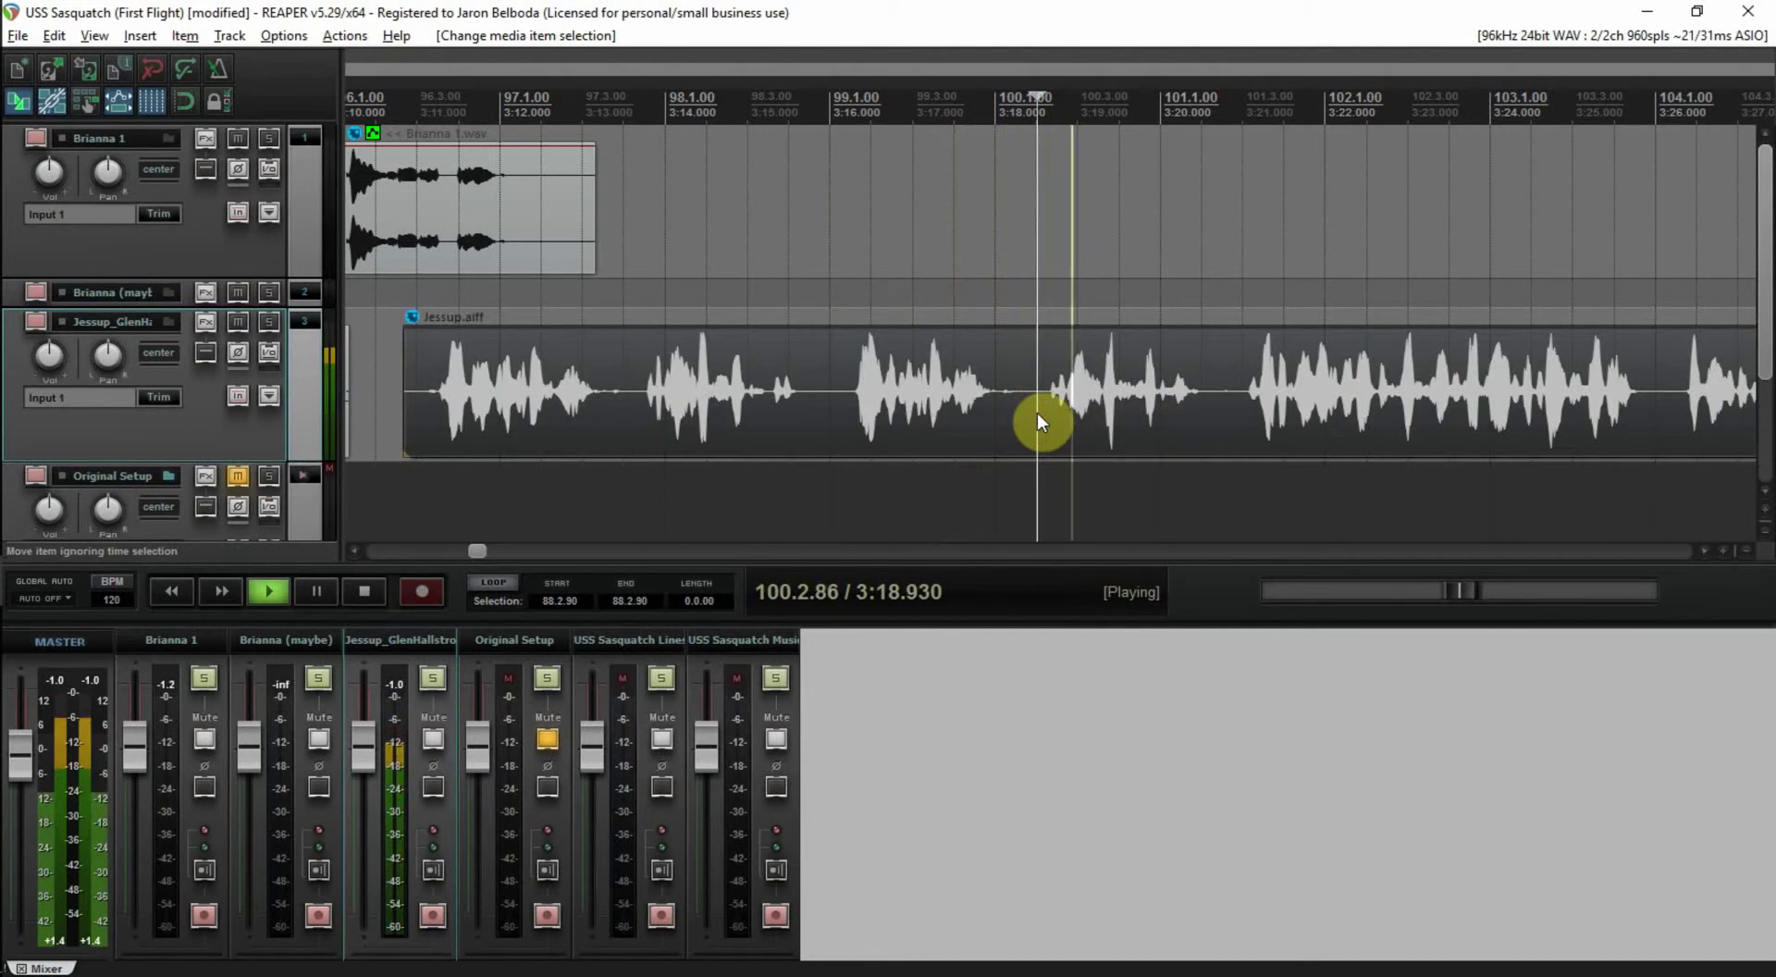
pyautogui.press('s')
pyautogui.press('space')
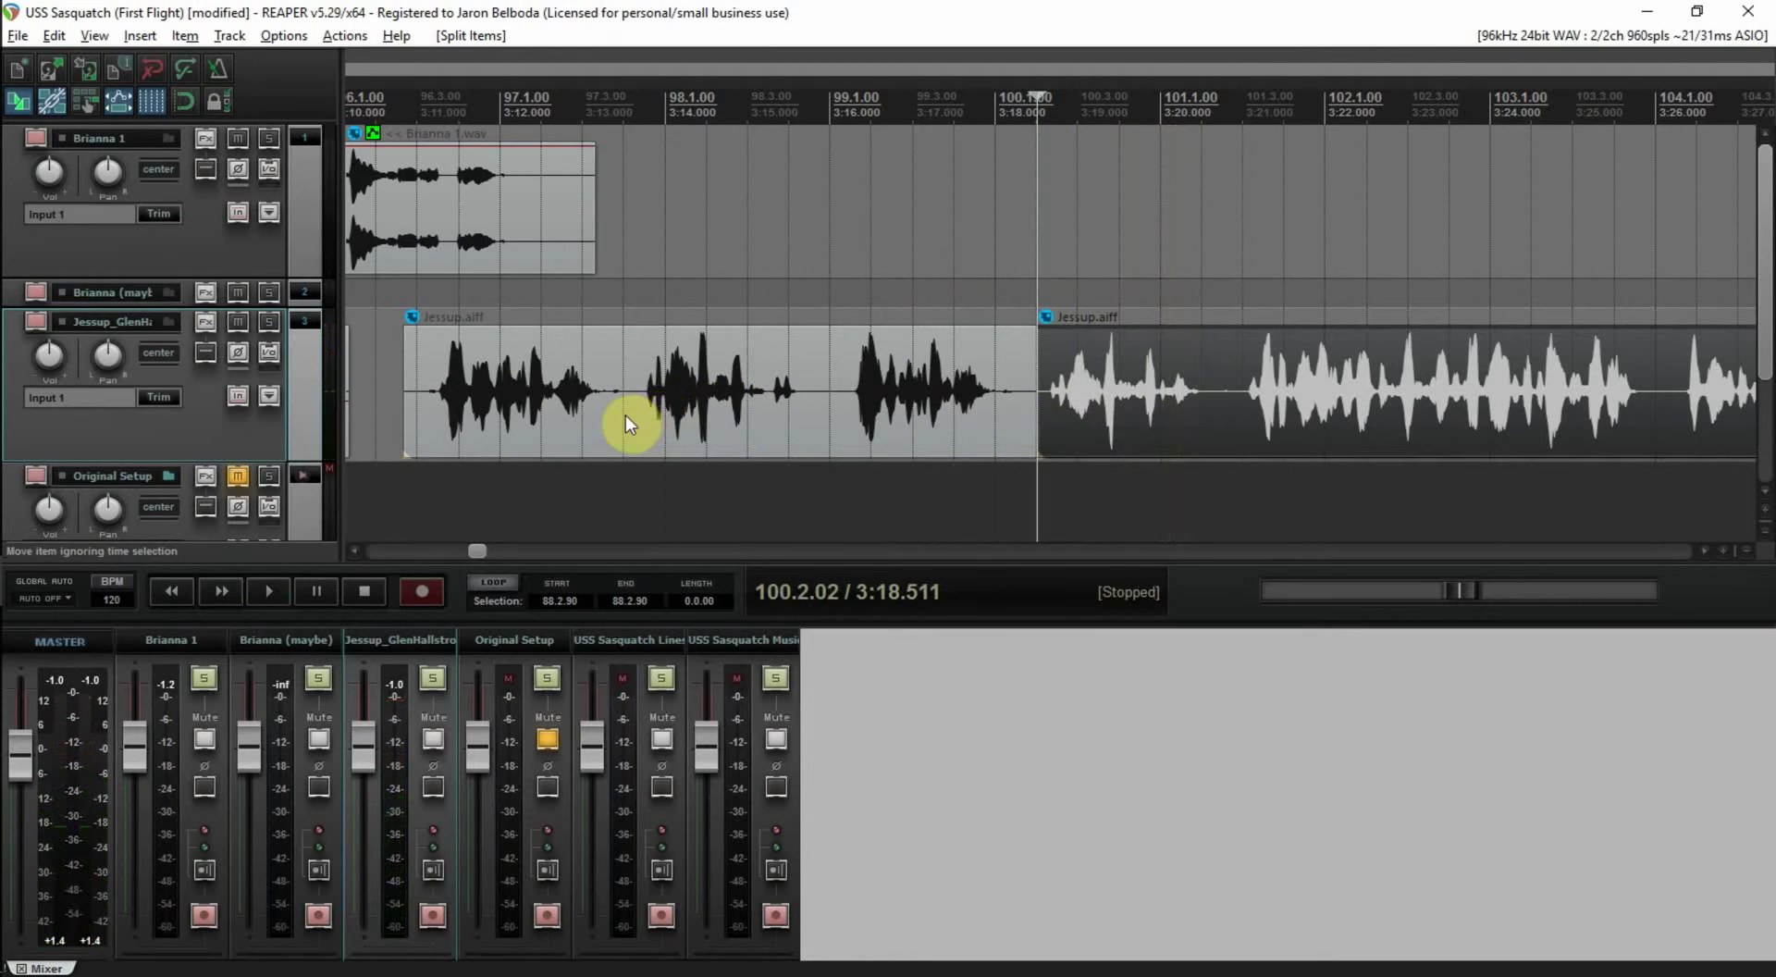
pyautogui.click(626, 415)
pyautogui.press('s')
# - Delete the middle track 3 piece between the two splits with ripple editing on, and turn ripple editing off again
pyautogui.click(843, 407)
pyautogui.click(85, 100)
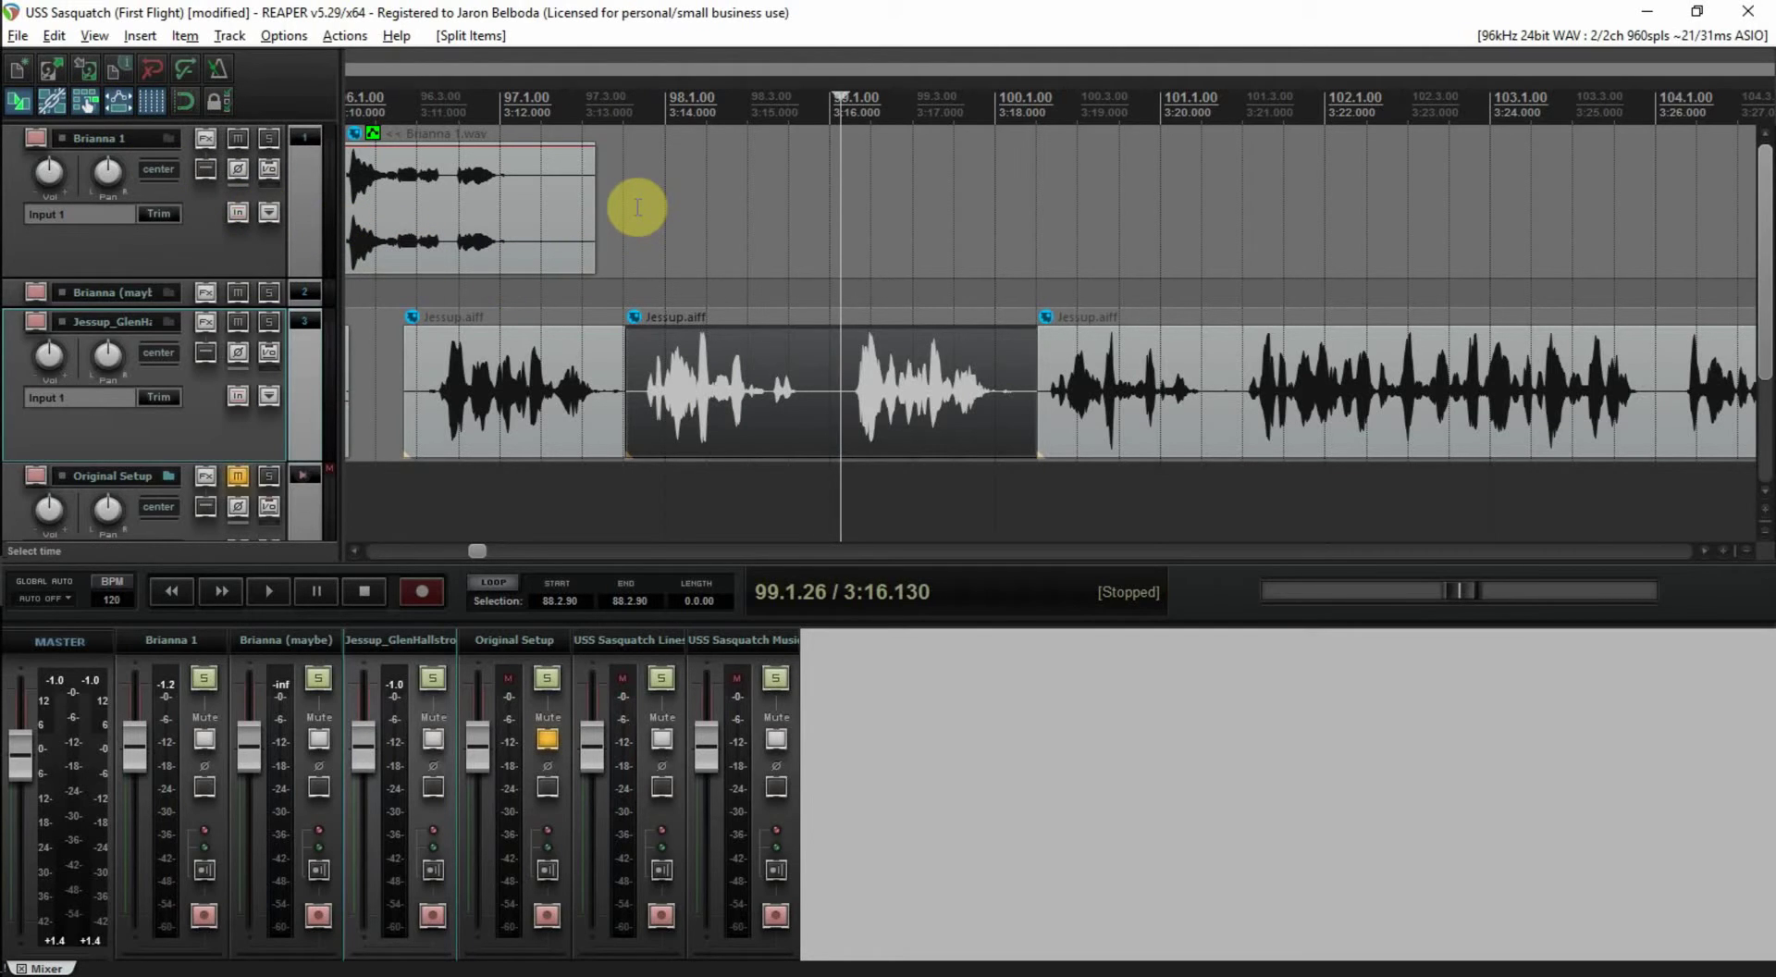
pyautogui.press('Delete')
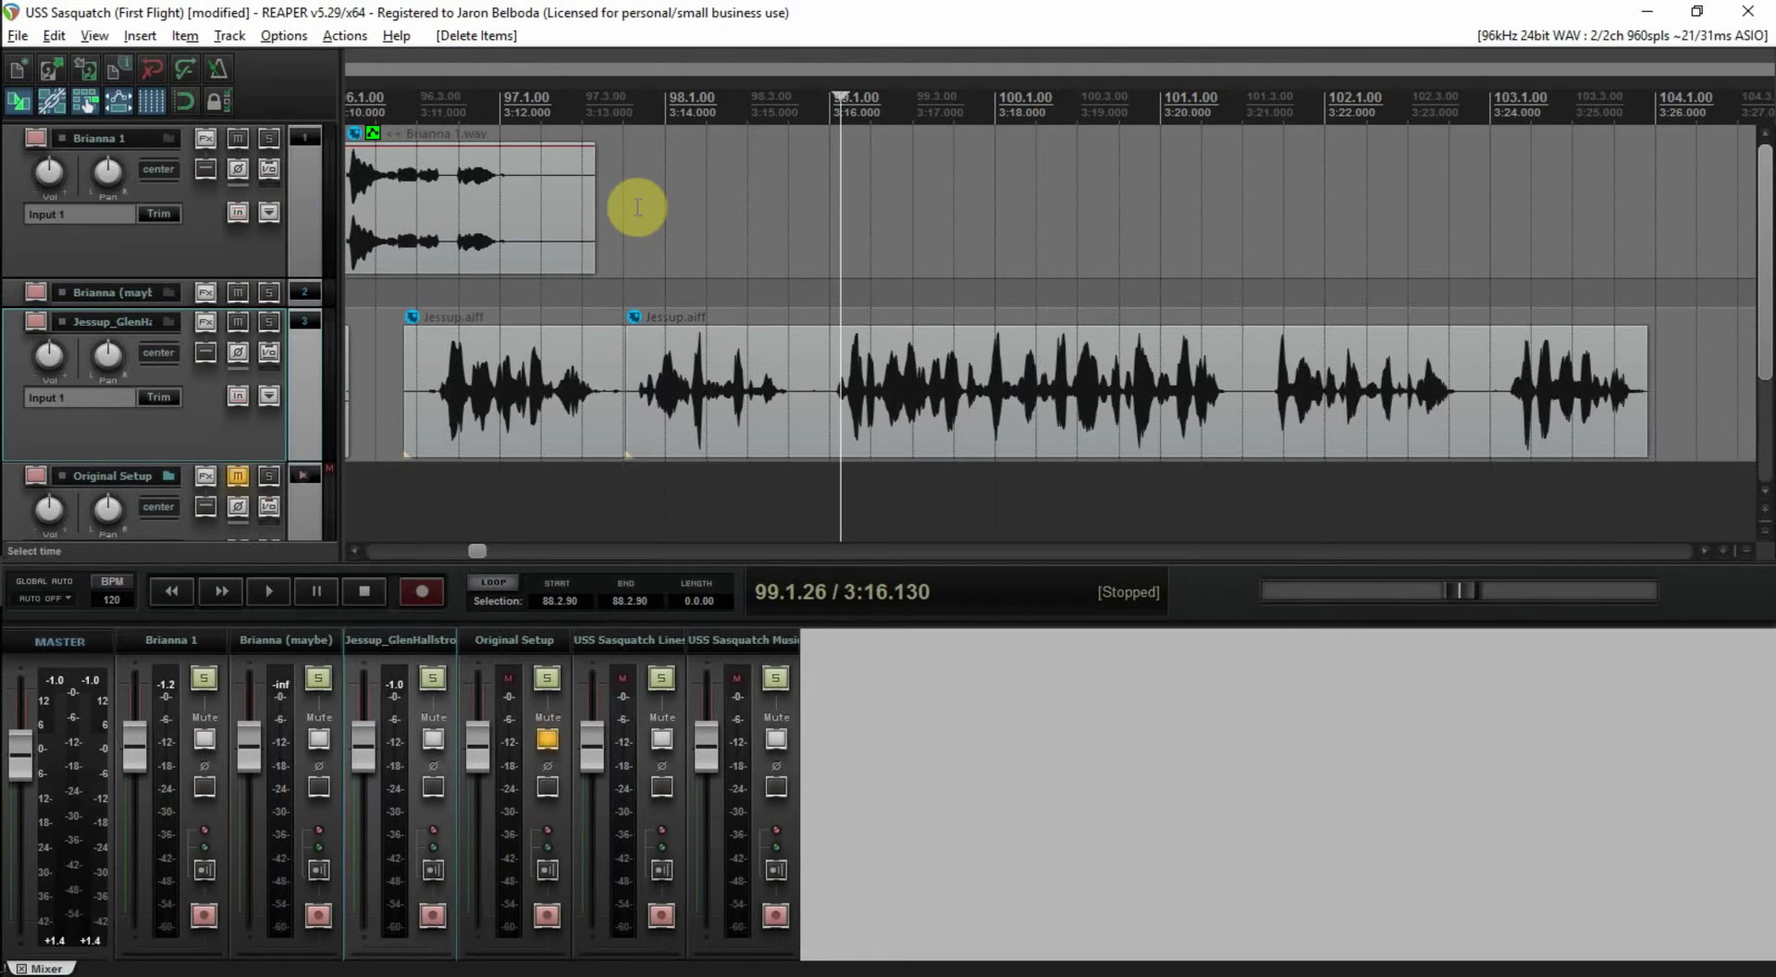
pyautogui.click(86, 104)
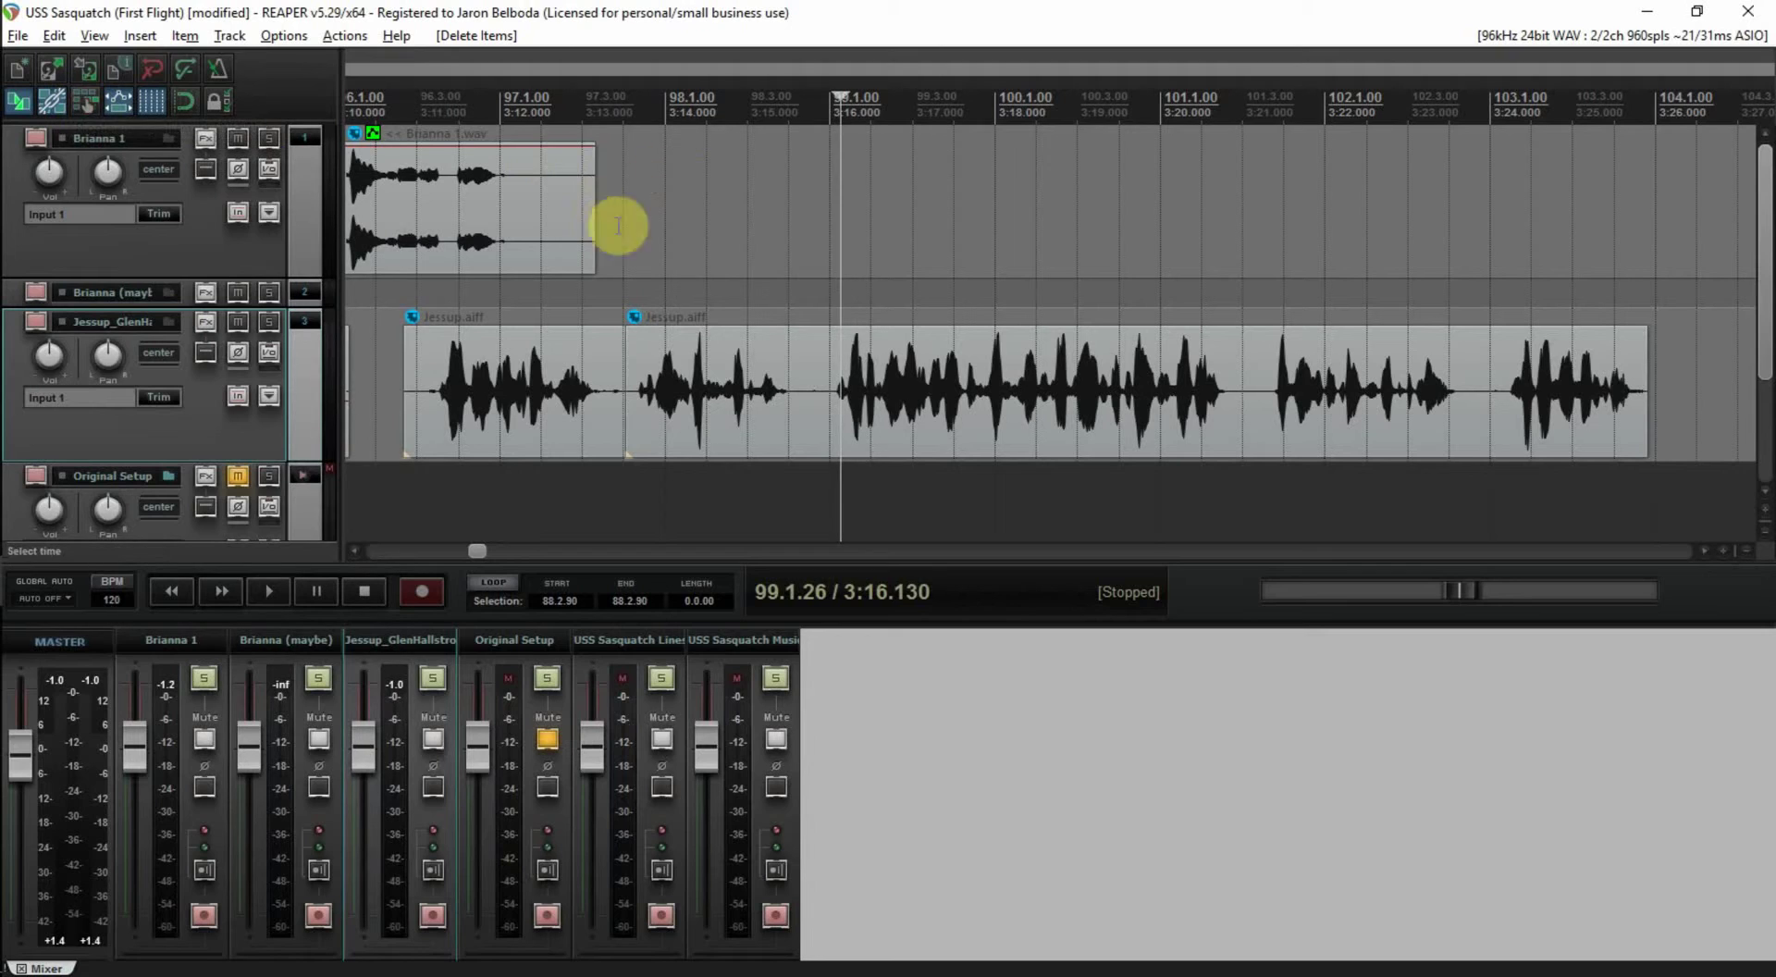
pyautogui.click(93, 97)
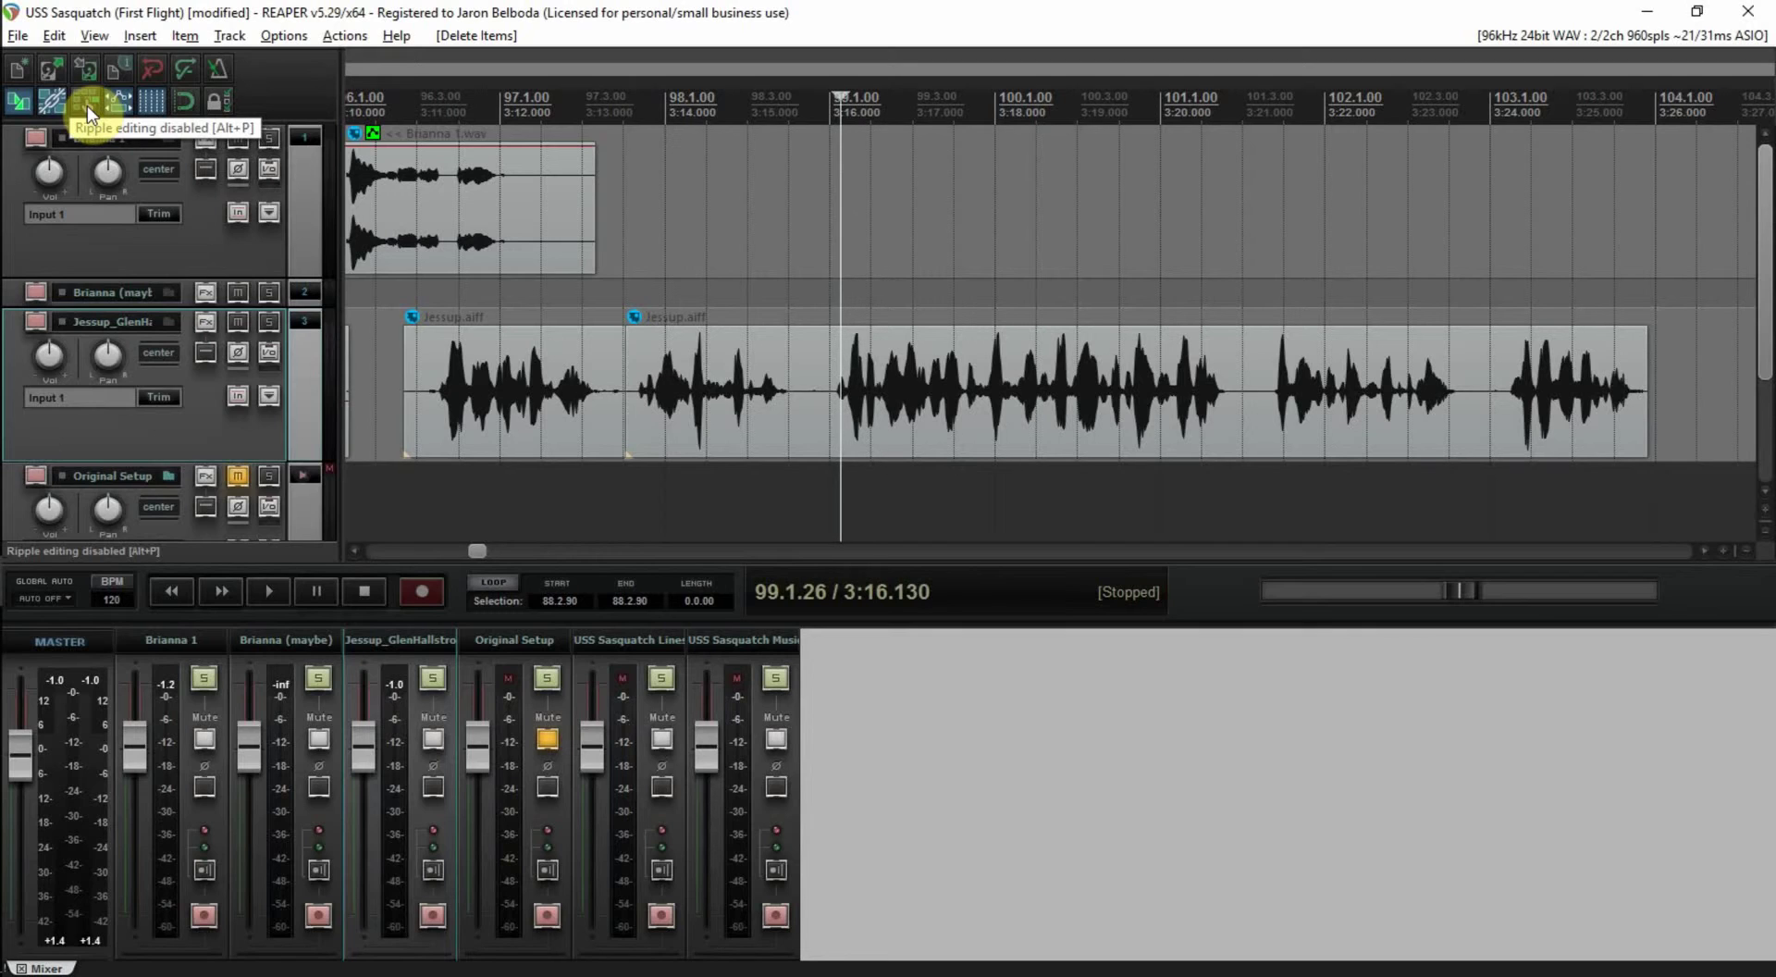
# - Play the joined track 3 dialogue from about 3:12 to check the new transition
pyautogui.click(805, 288)
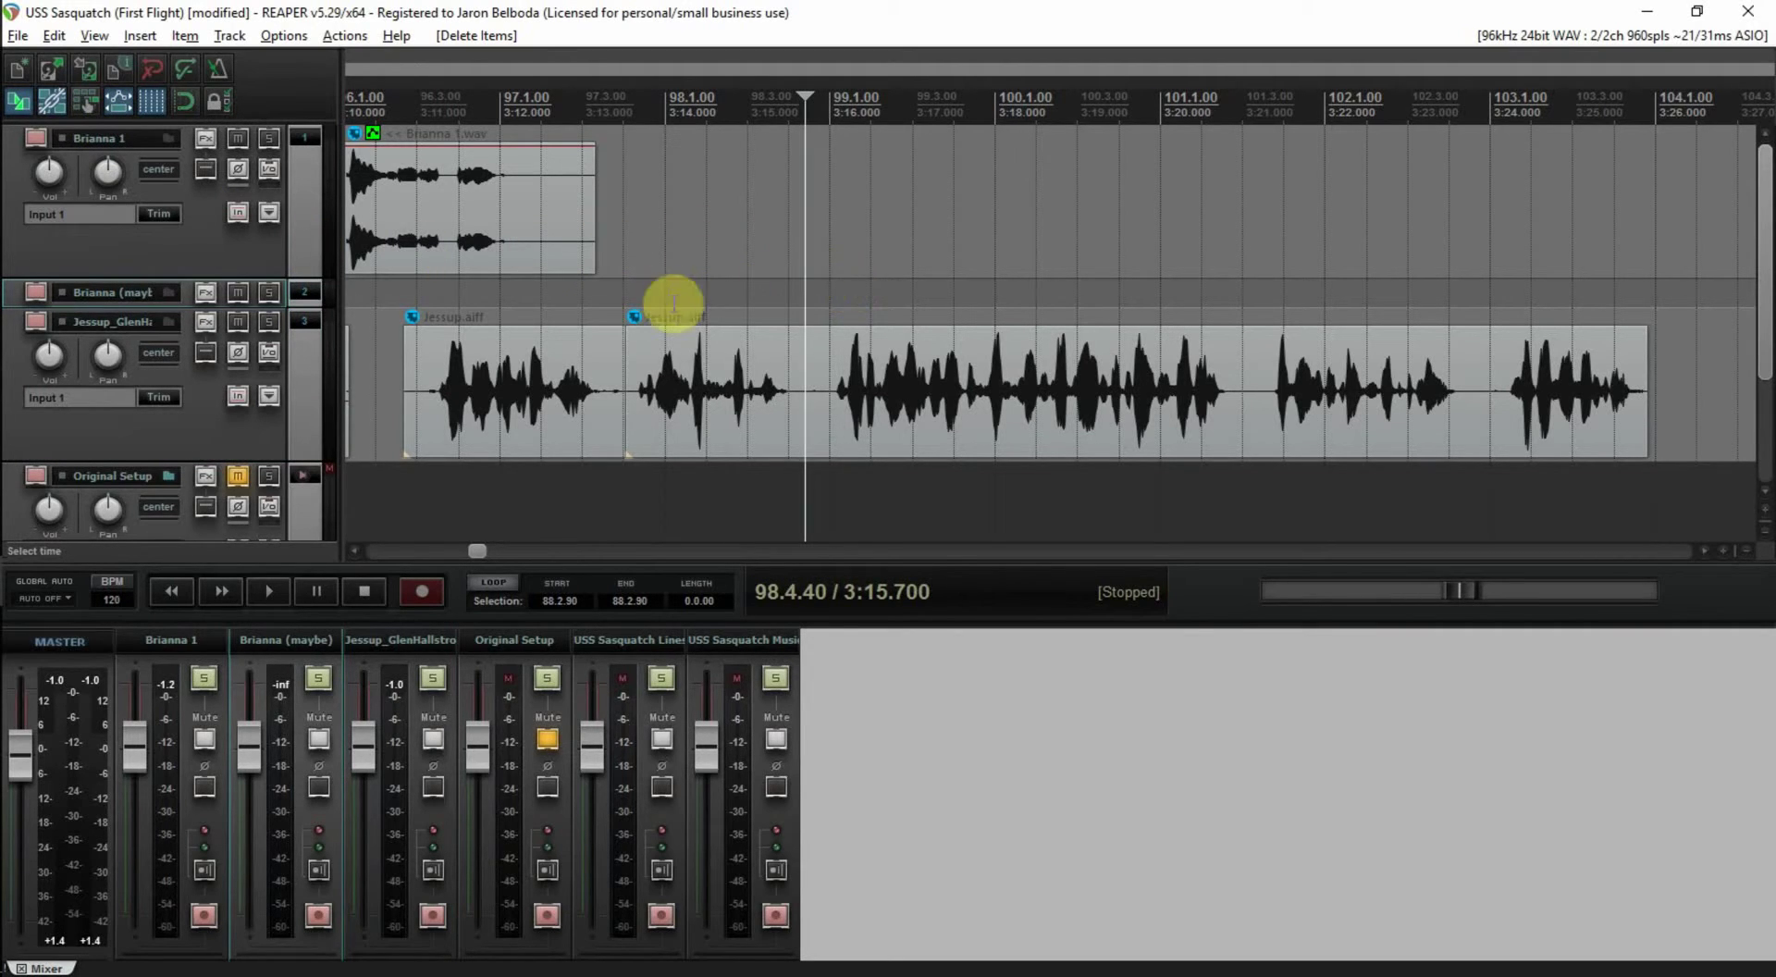
pyautogui.click(513, 311)
pyautogui.press('space')
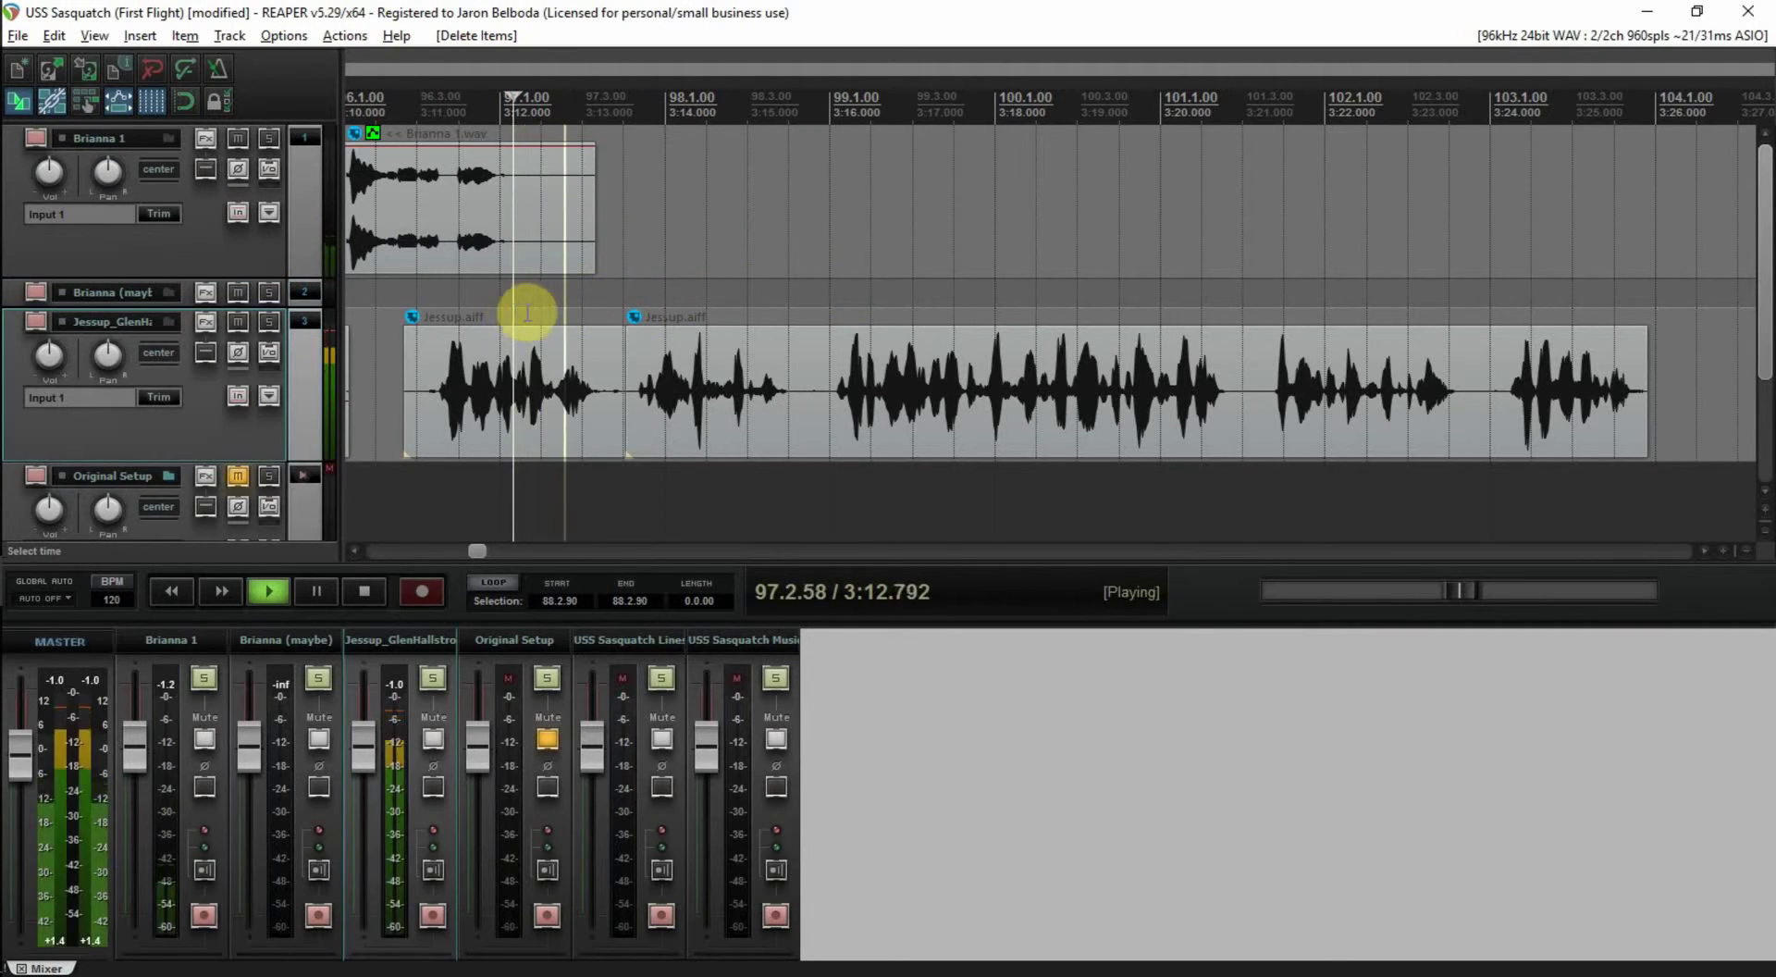
pyautogui.scroll(2, 555, 351)
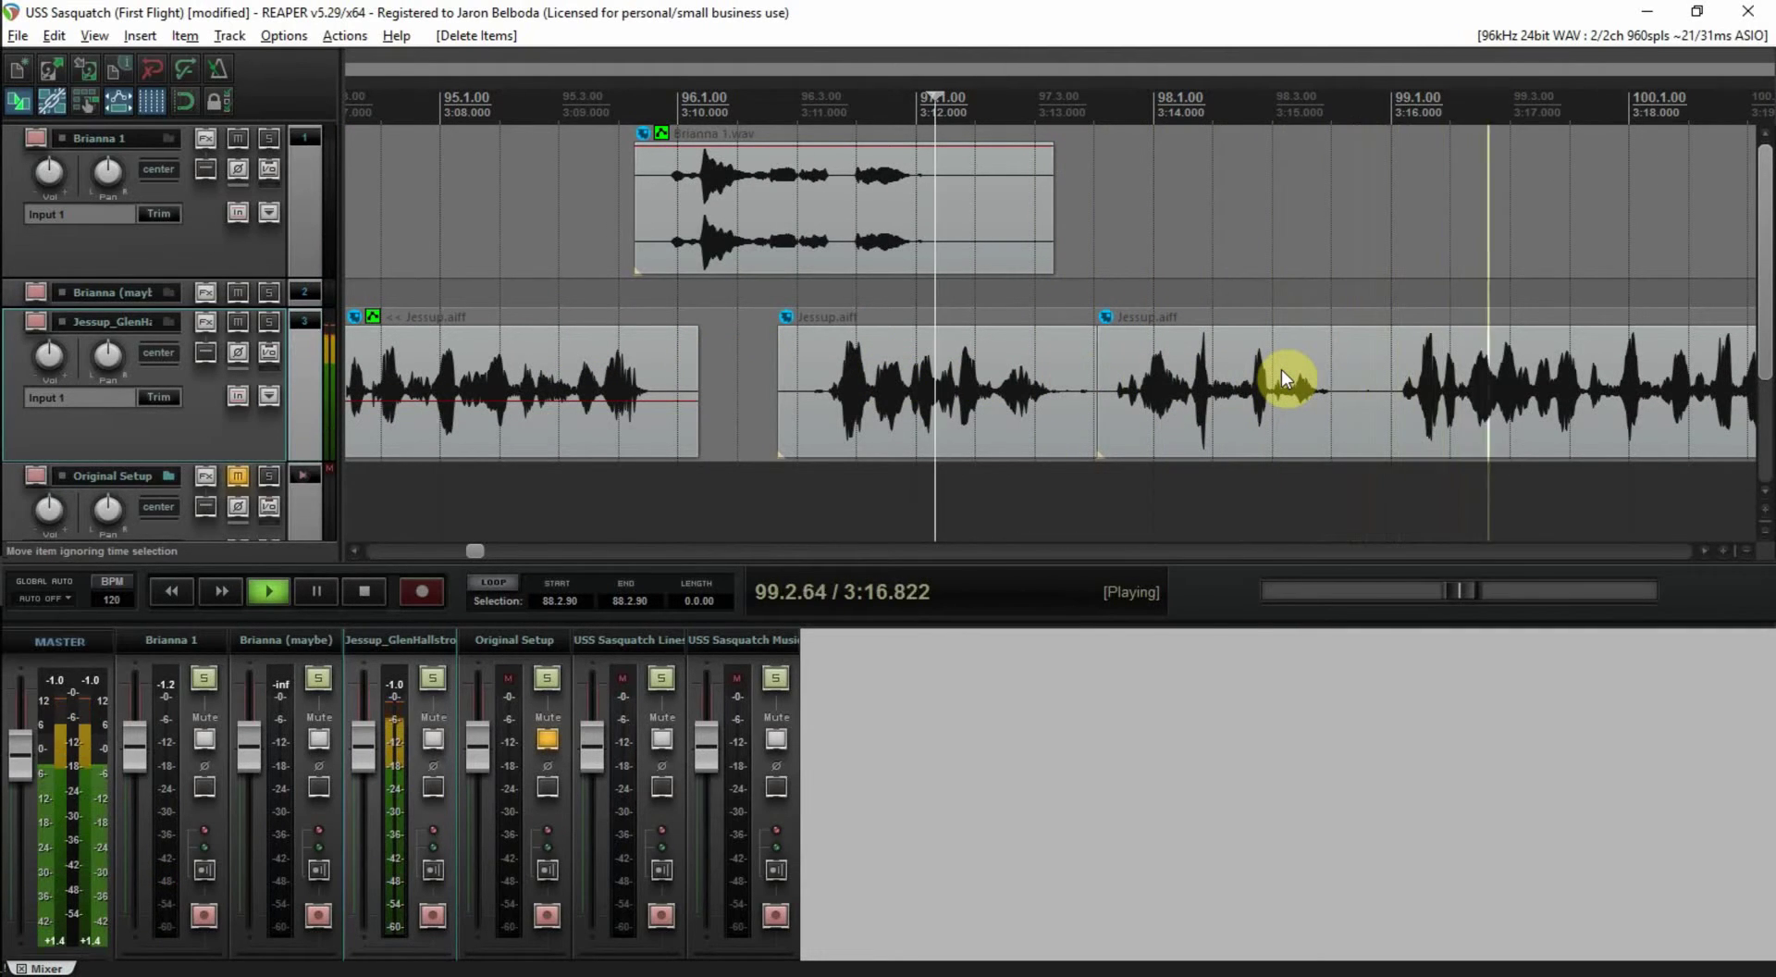
pyautogui.scroll(-5, 1280, 369)
pyautogui.scroll(-2, 1352, 374)
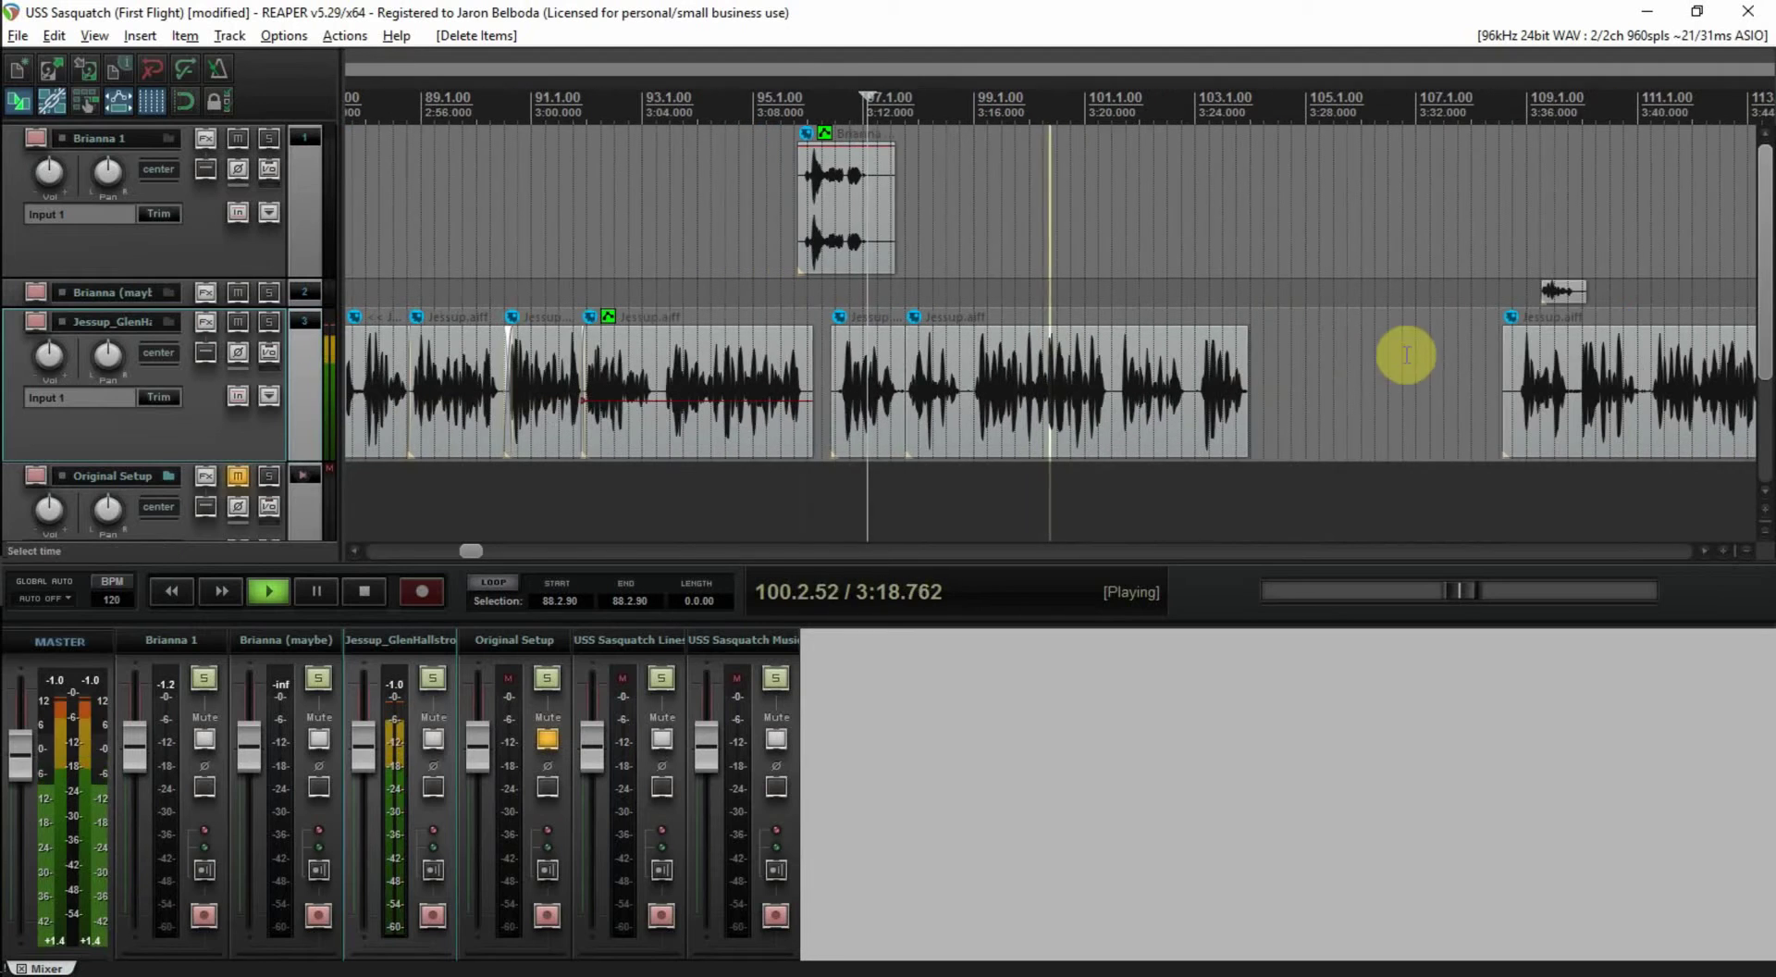
# - Delete the short tail piece on track 2 at about 3:36.5 and save the project
pyautogui.moveTo(1577, 297); pyautogui.dragTo(1573, 298)
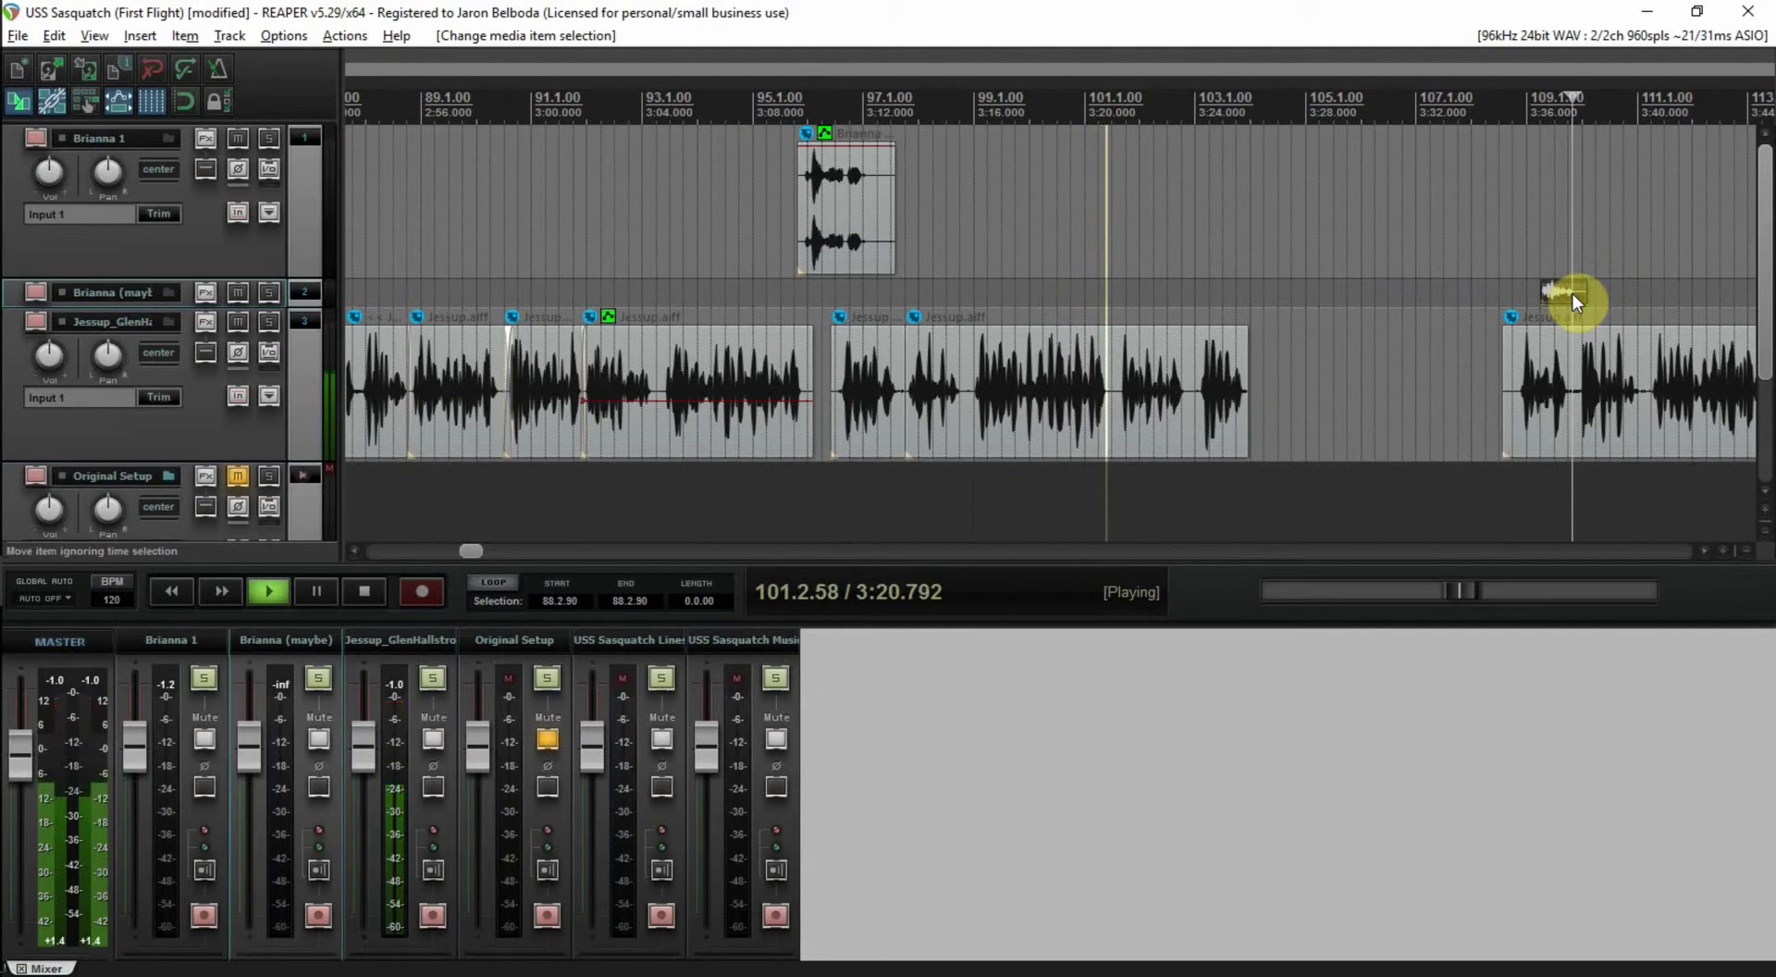
pyautogui.press('Delete')
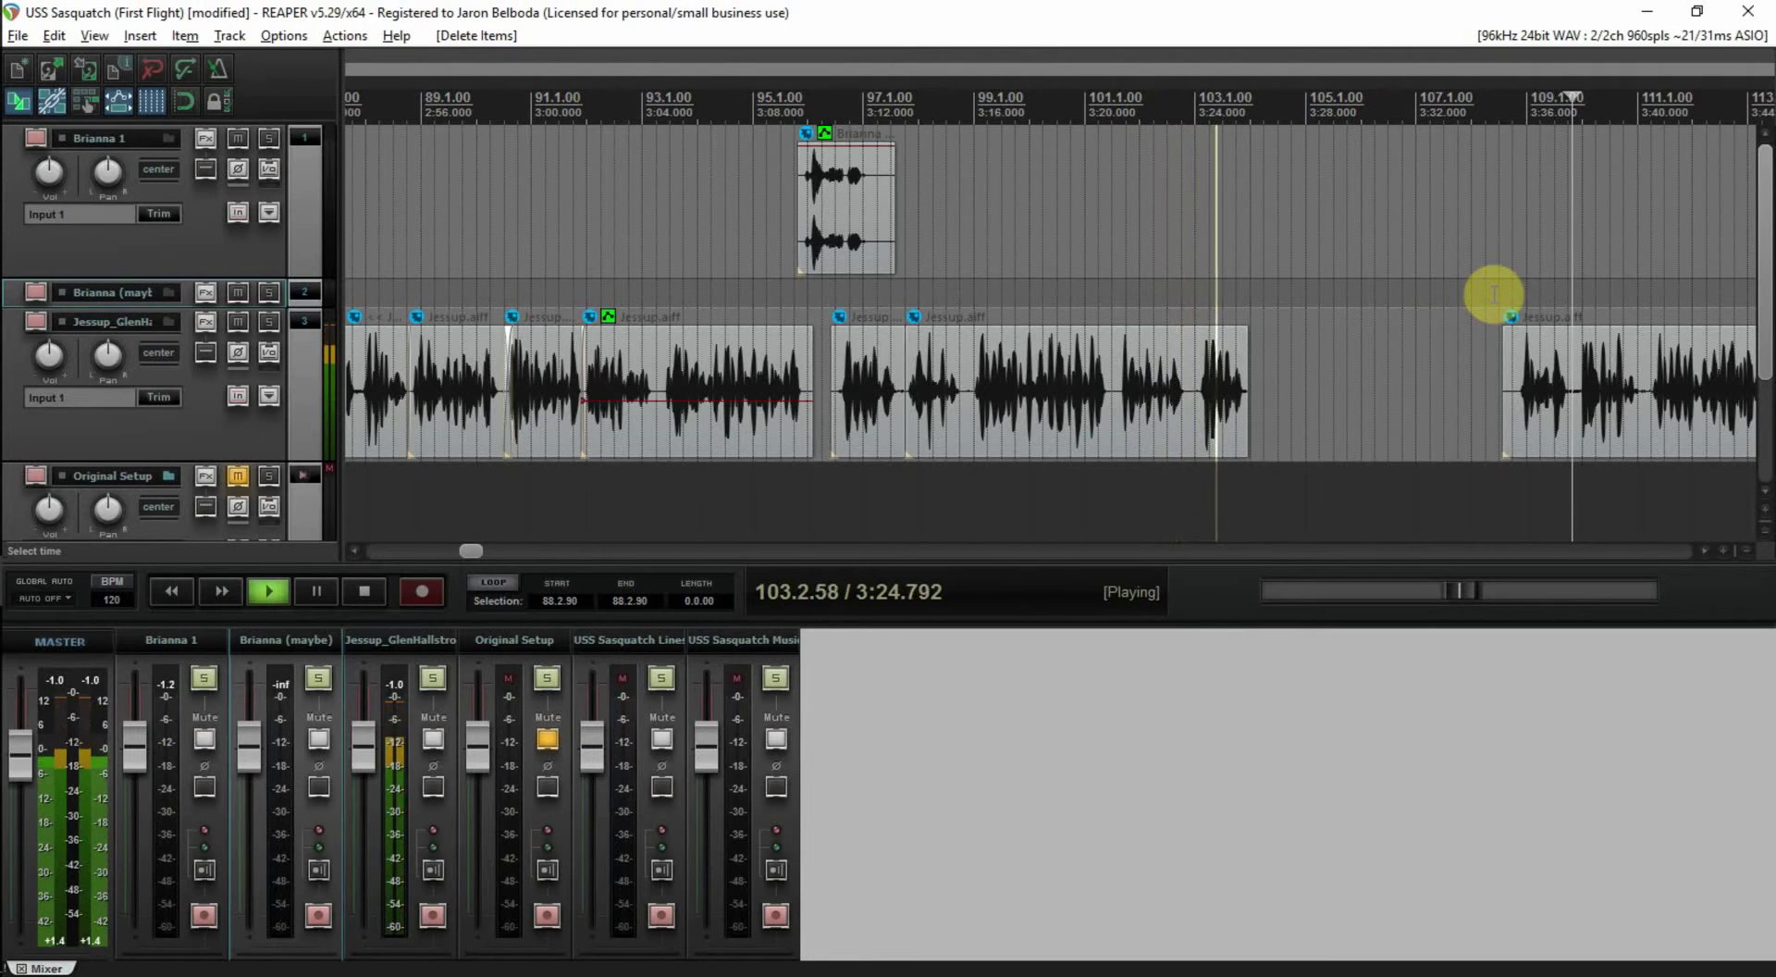
pyautogui.press('space')
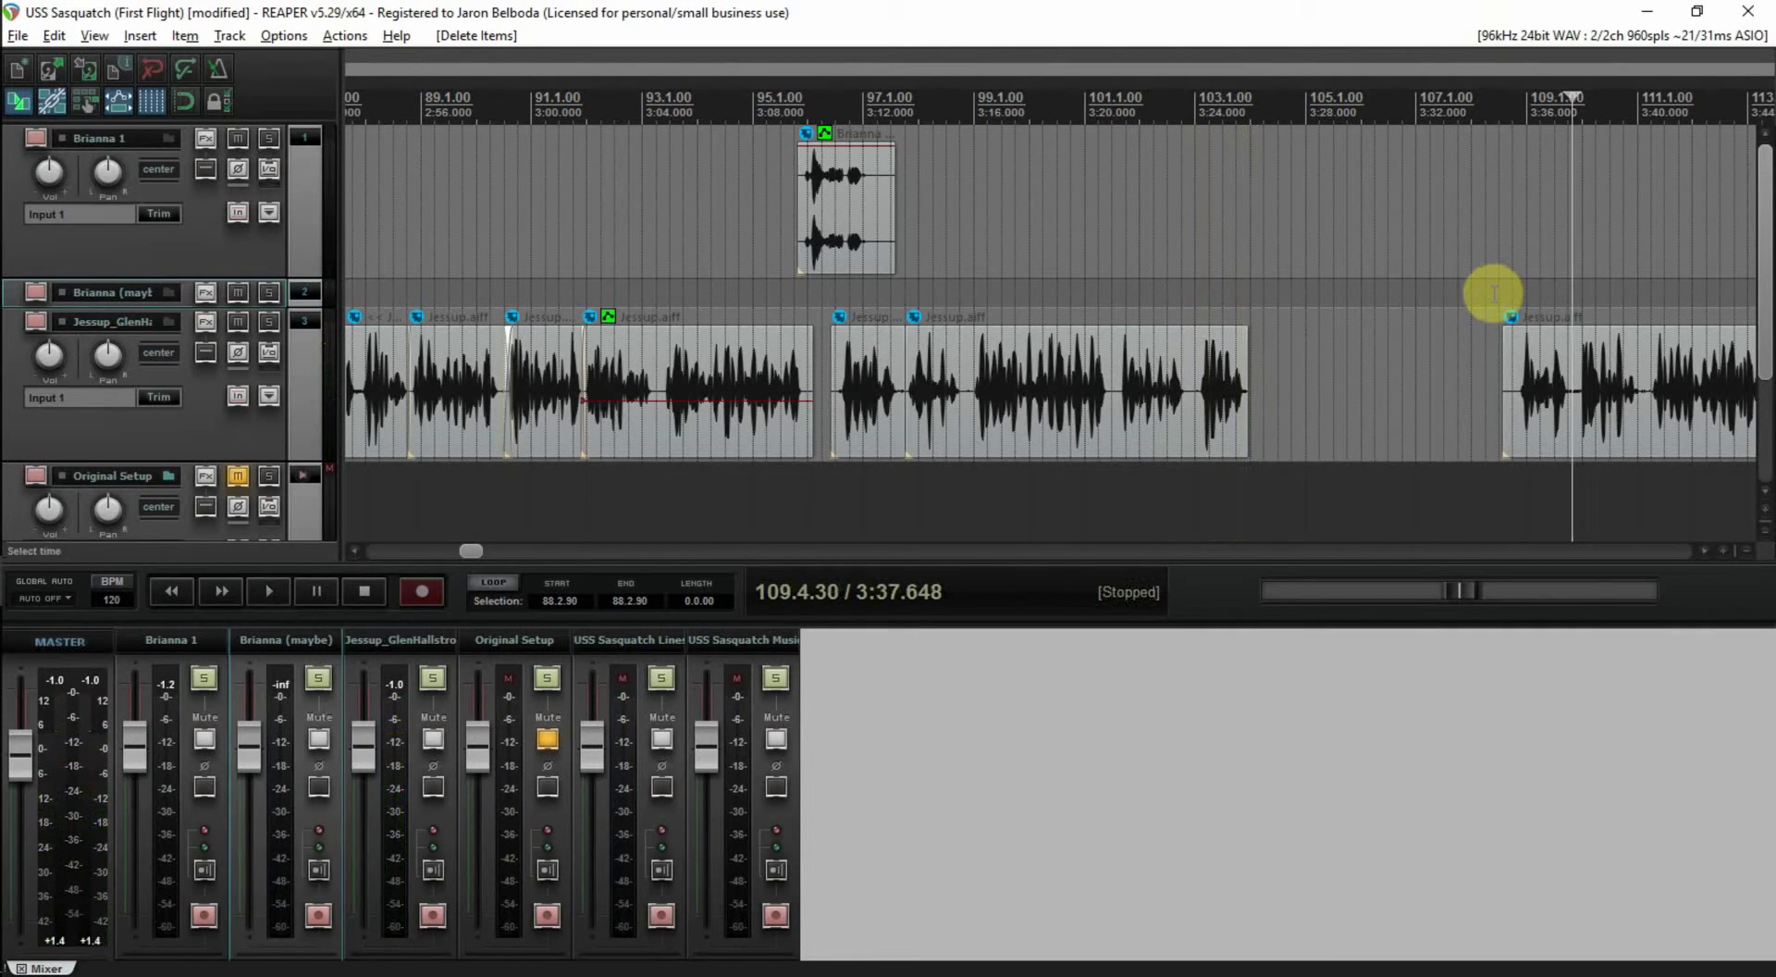
pyautogui.hotkey('ctrl', 's')
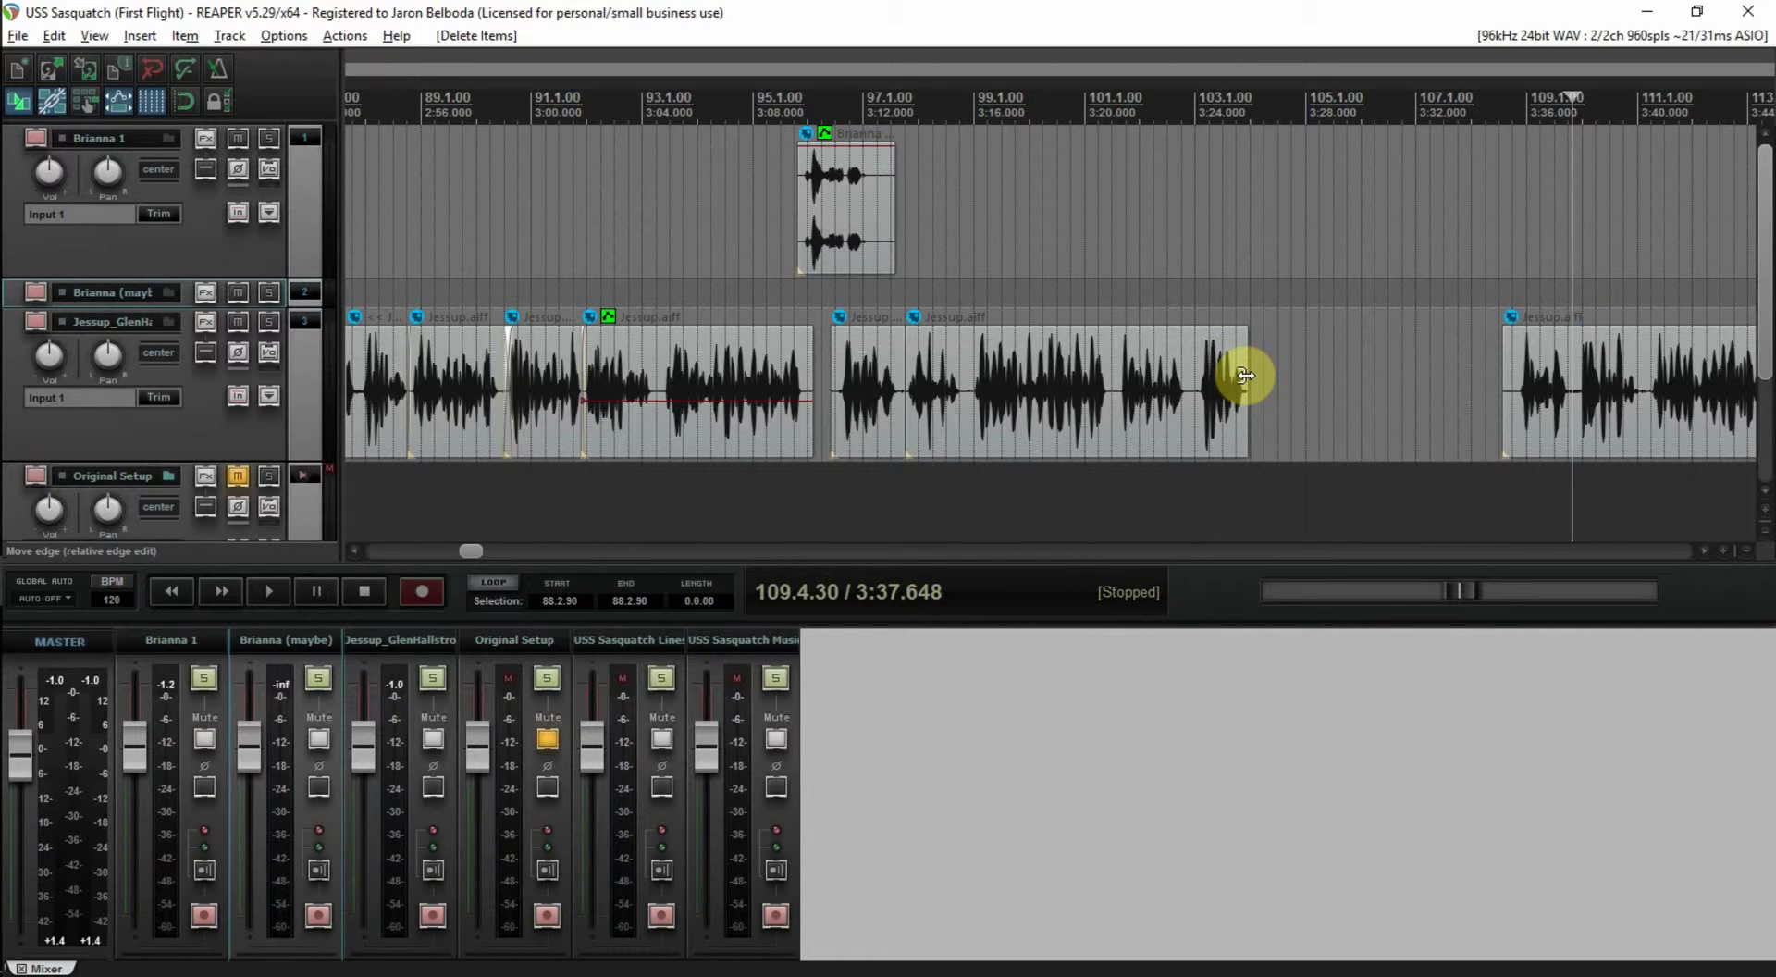
# - Extend the end of the track 3 clip to about 3:27.5 and play the added part from about 3:25.8
pyautogui.moveTo(1247, 376); pyautogui.dragTo(1295, 376)
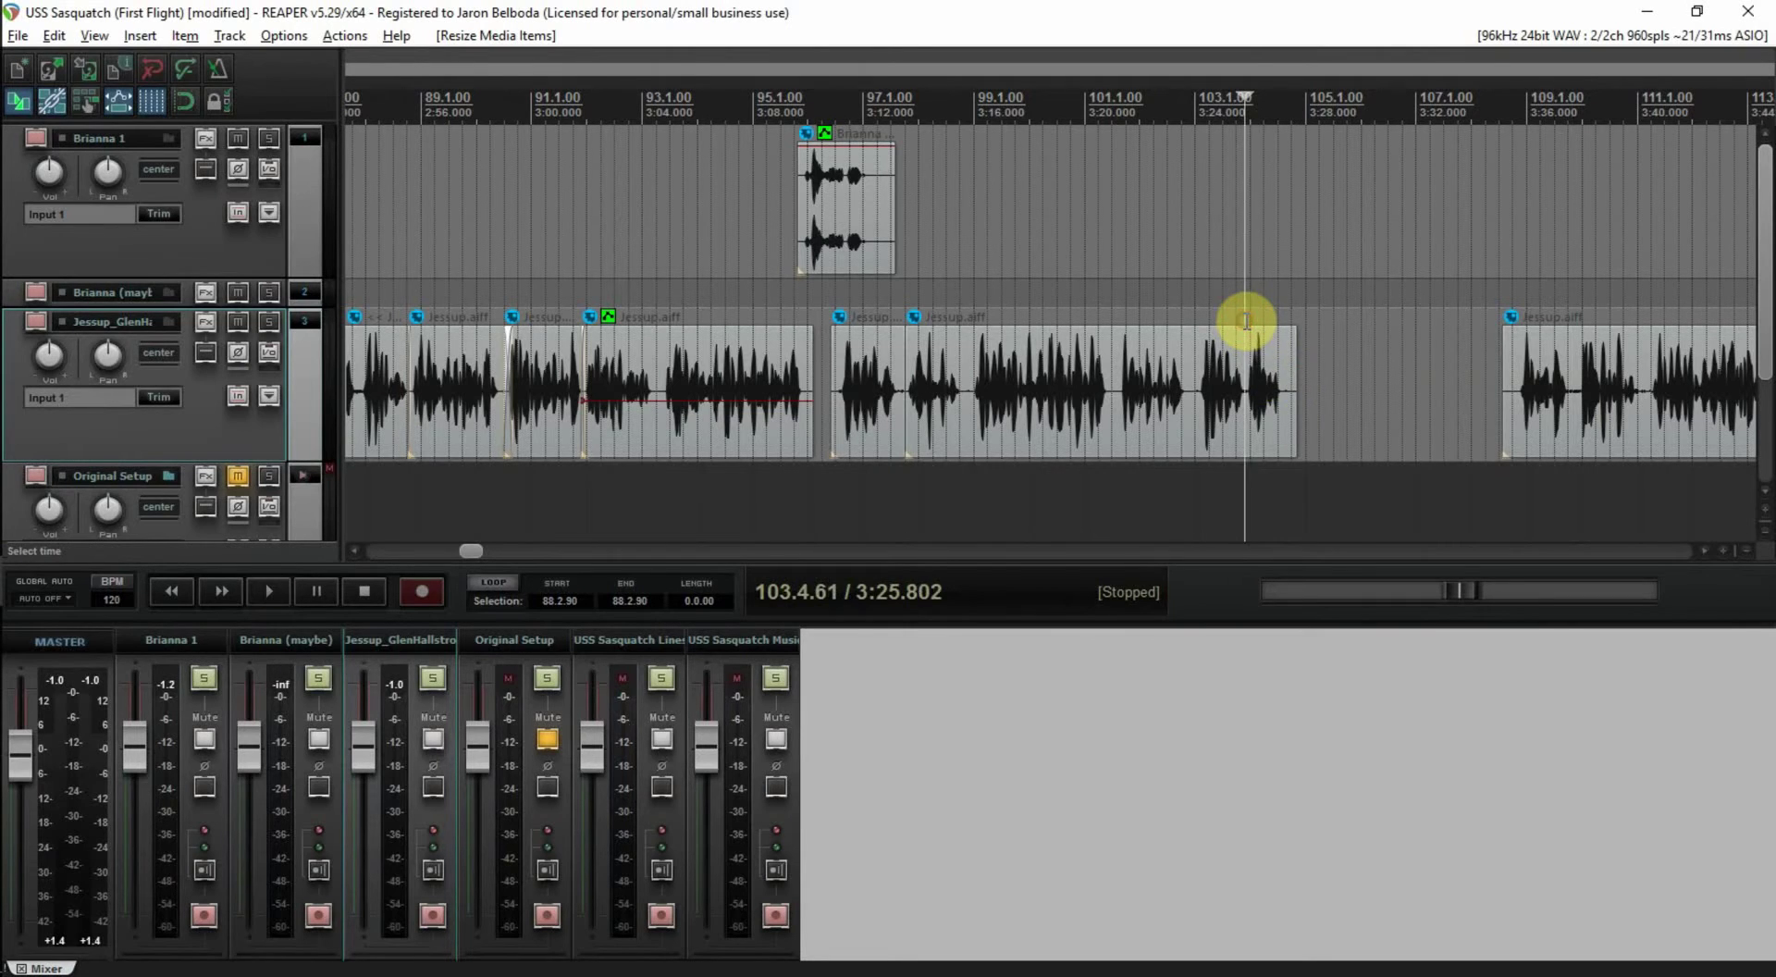
pyautogui.press('space')
pyautogui.press('space')
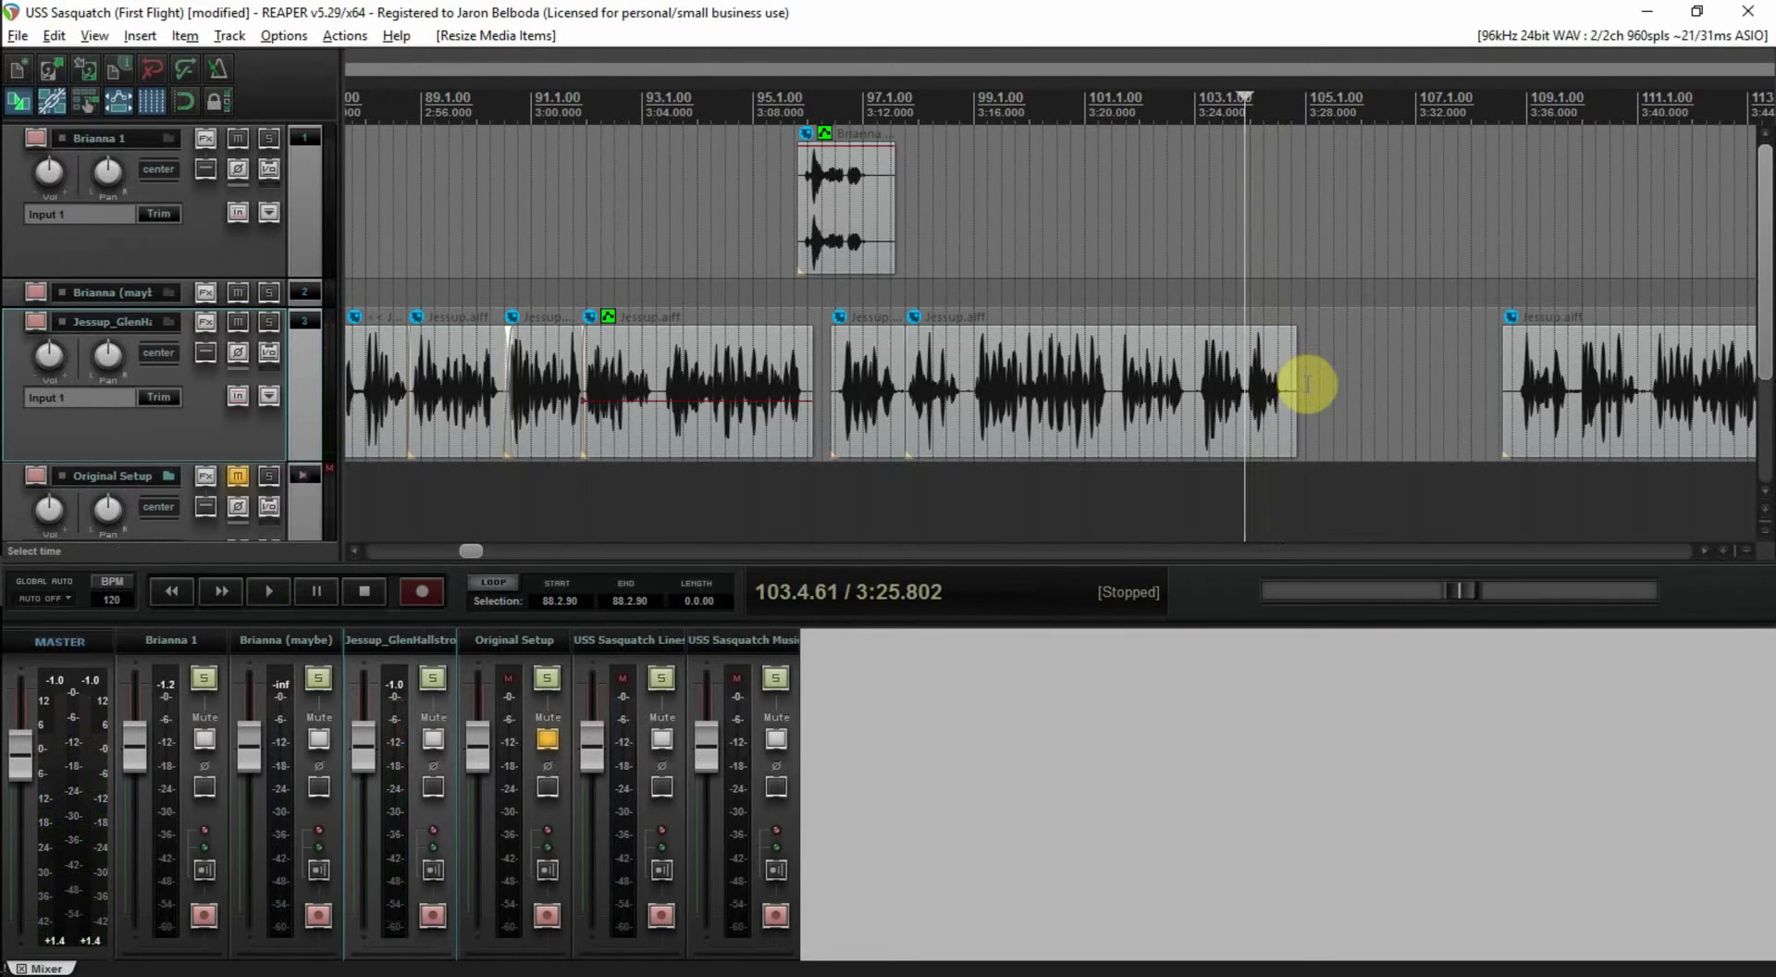
# - Split the extended track 3 clip at about 3:25.8, delete the tail piece and save the project
pyautogui.press('s')
pyautogui.press('Delete')
pyautogui.hotkey('ctrl', 's')
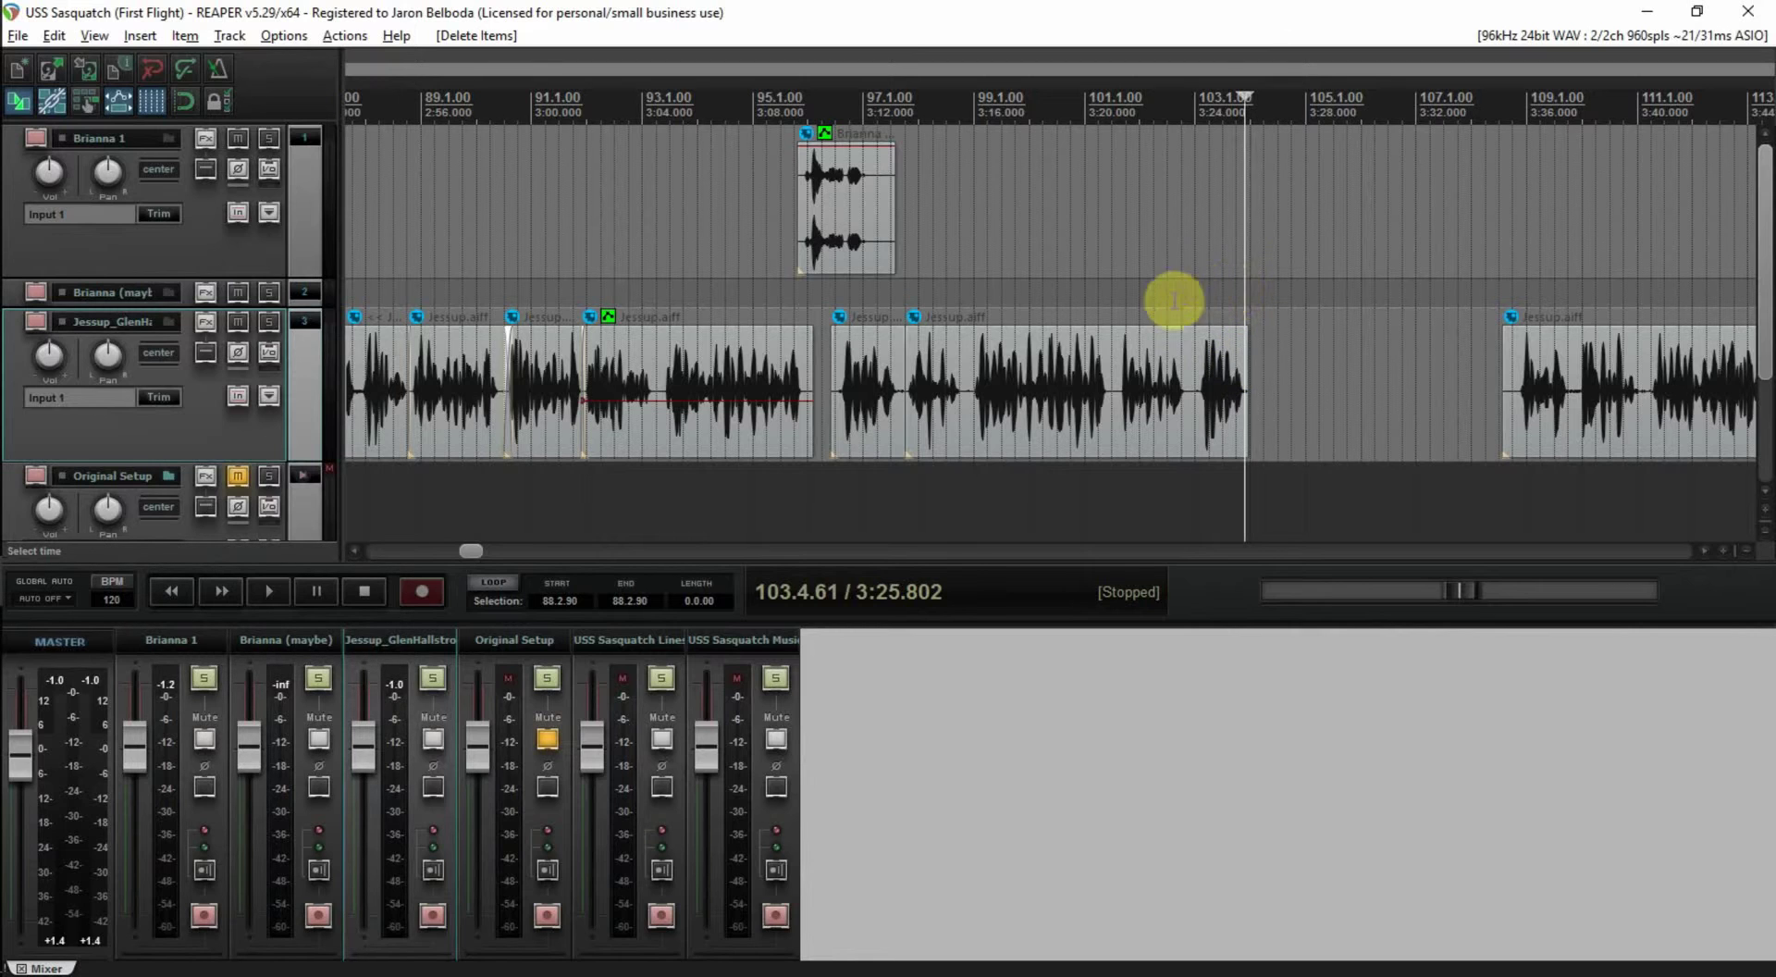
# - Play the next track 3 clip from its start at about 3:35 to hear its line
pyautogui.click(1111, 292)
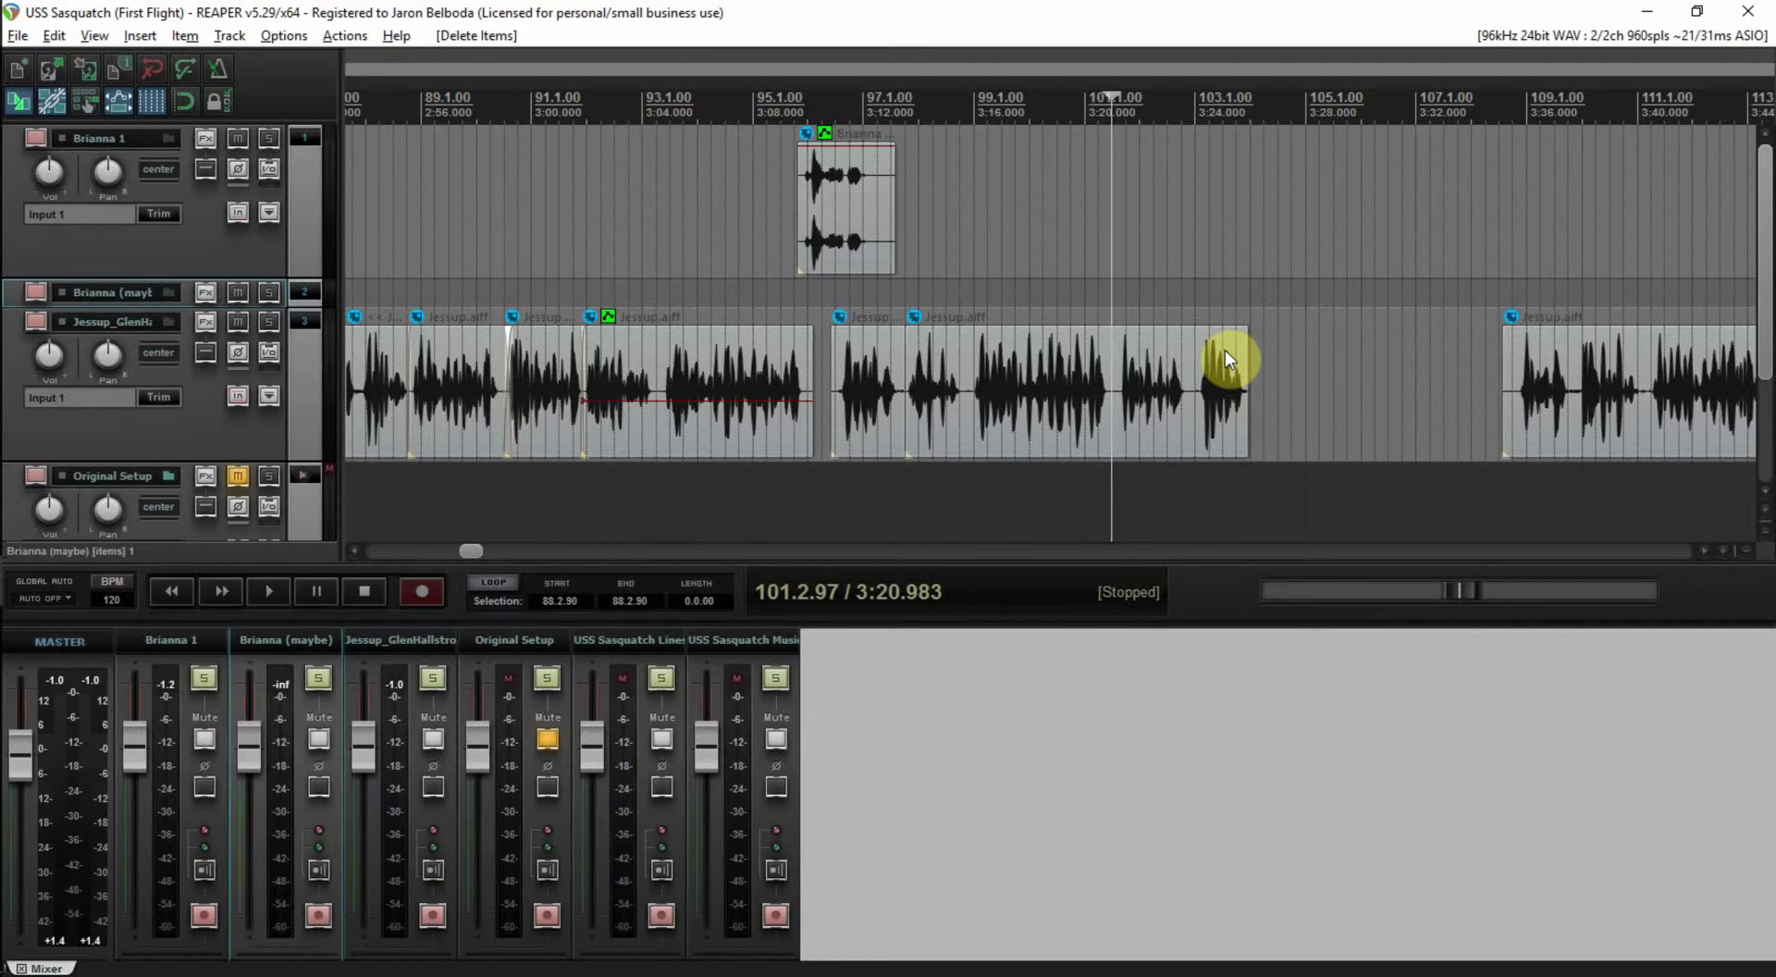
pyautogui.scroll(-3, 1338, 381)
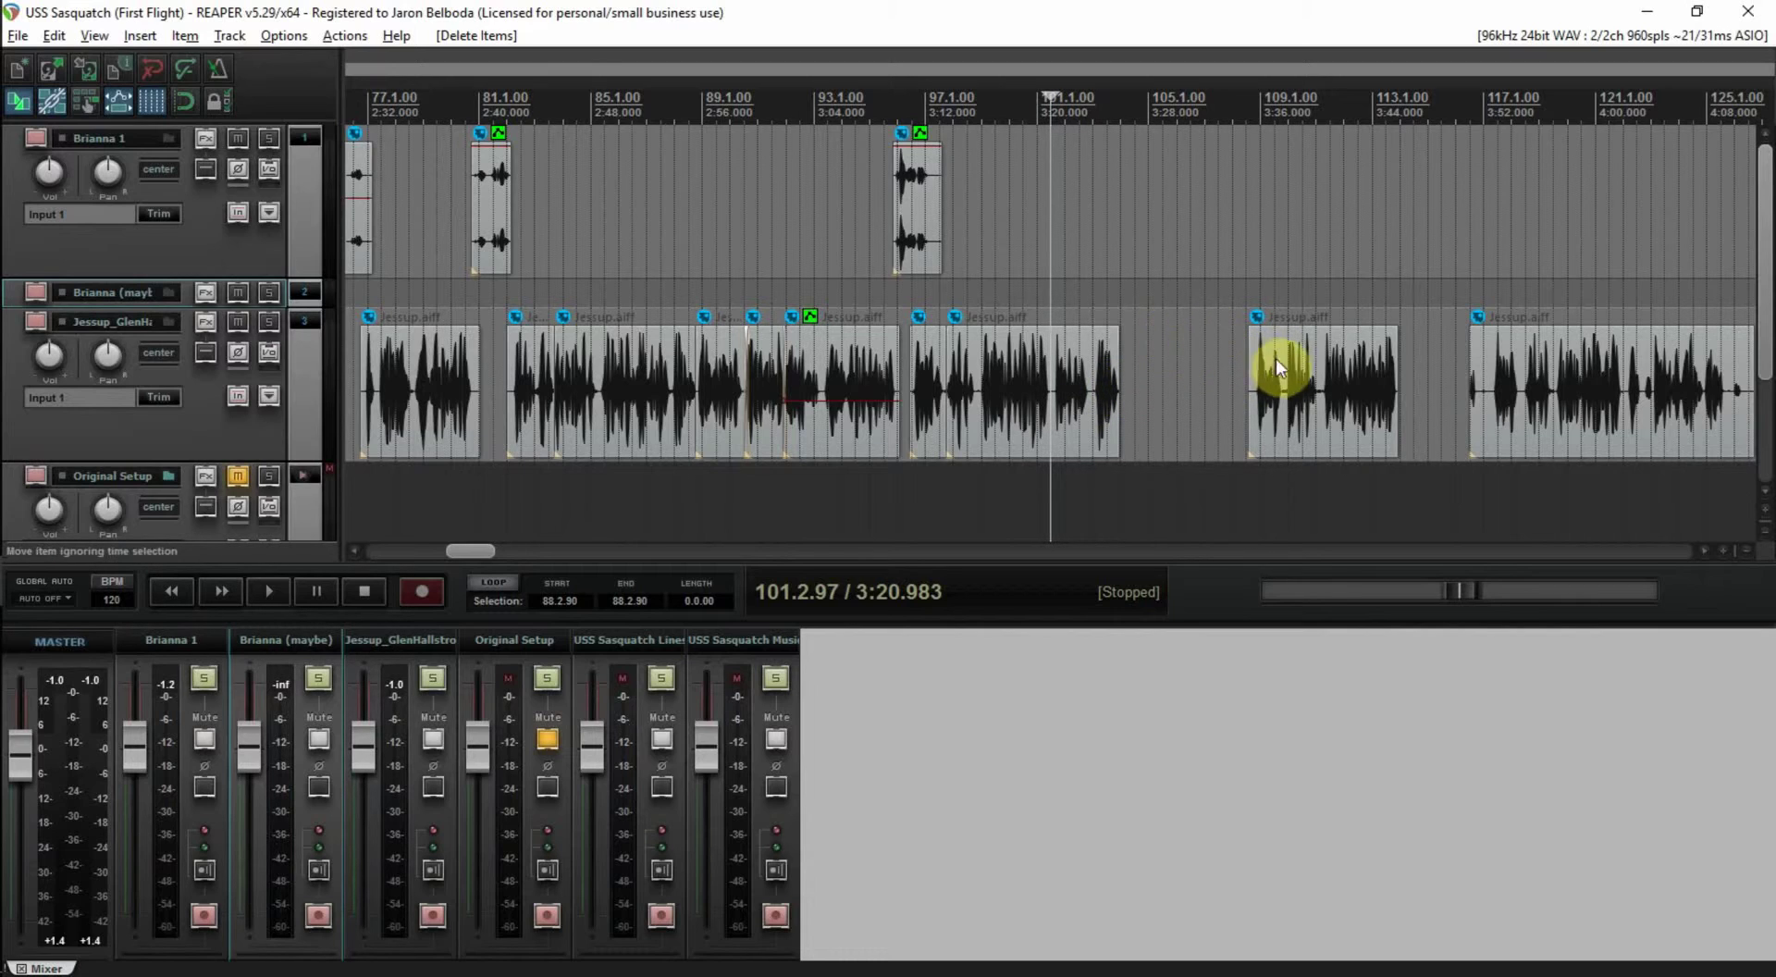
pyautogui.click(1251, 293)
pyautogui.press('space')
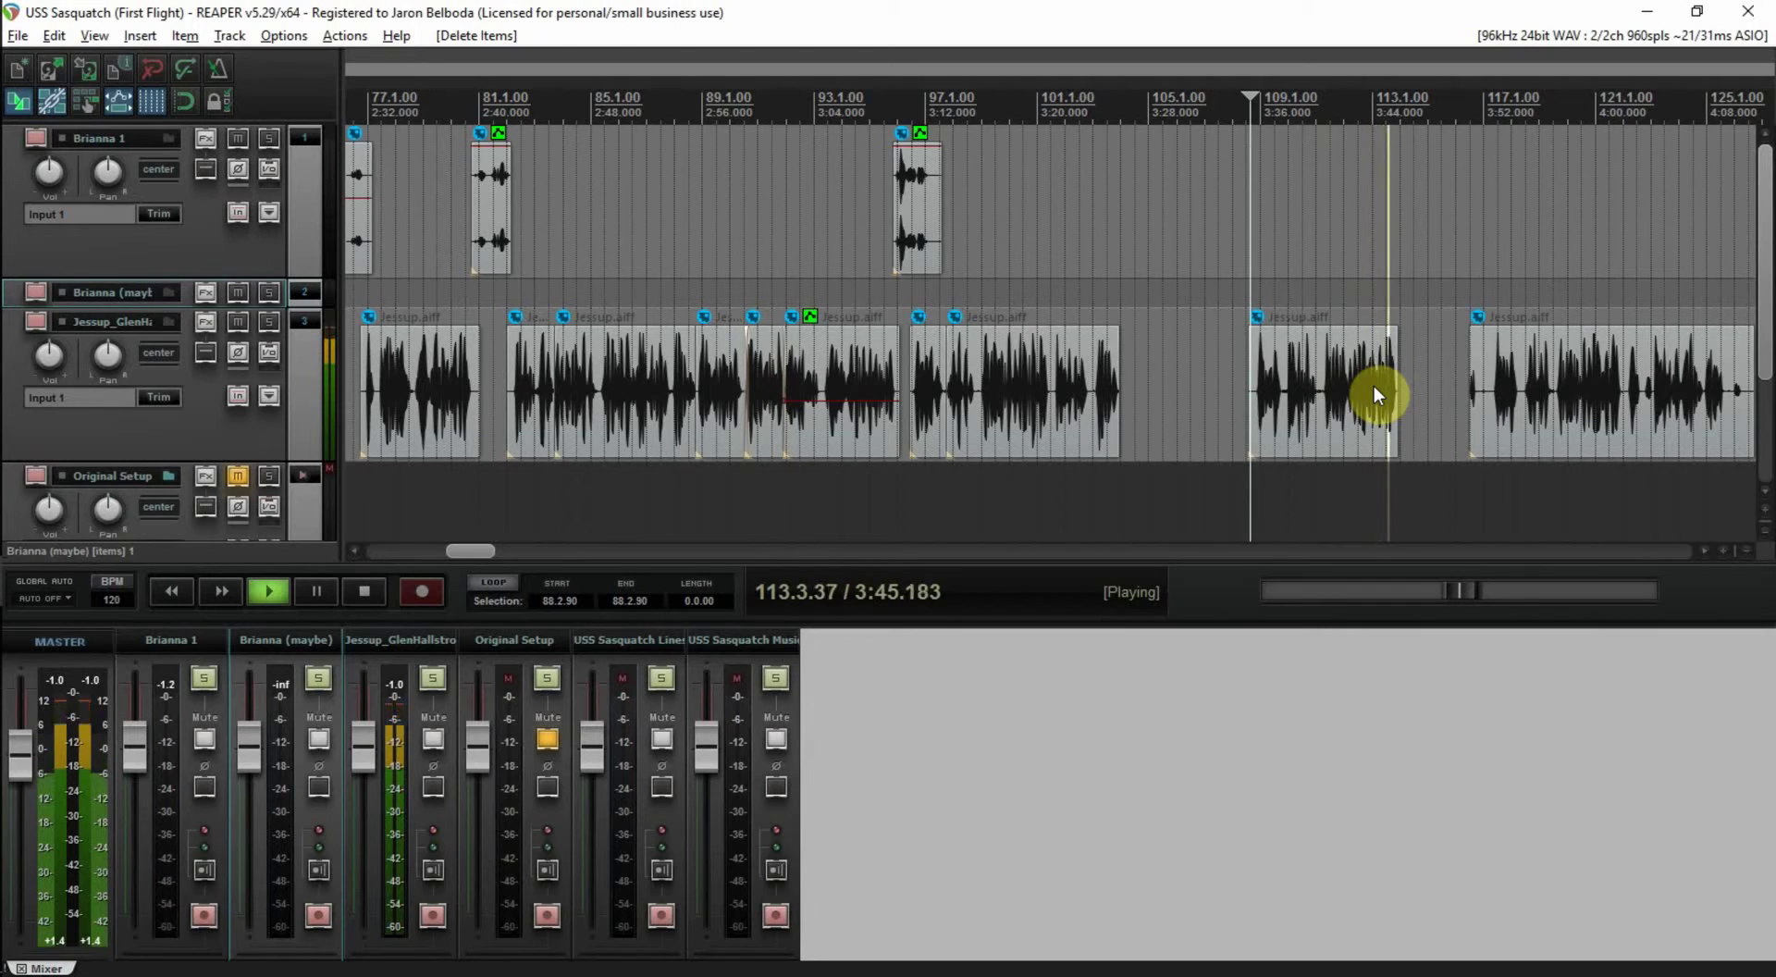
pyautogui.press('space')
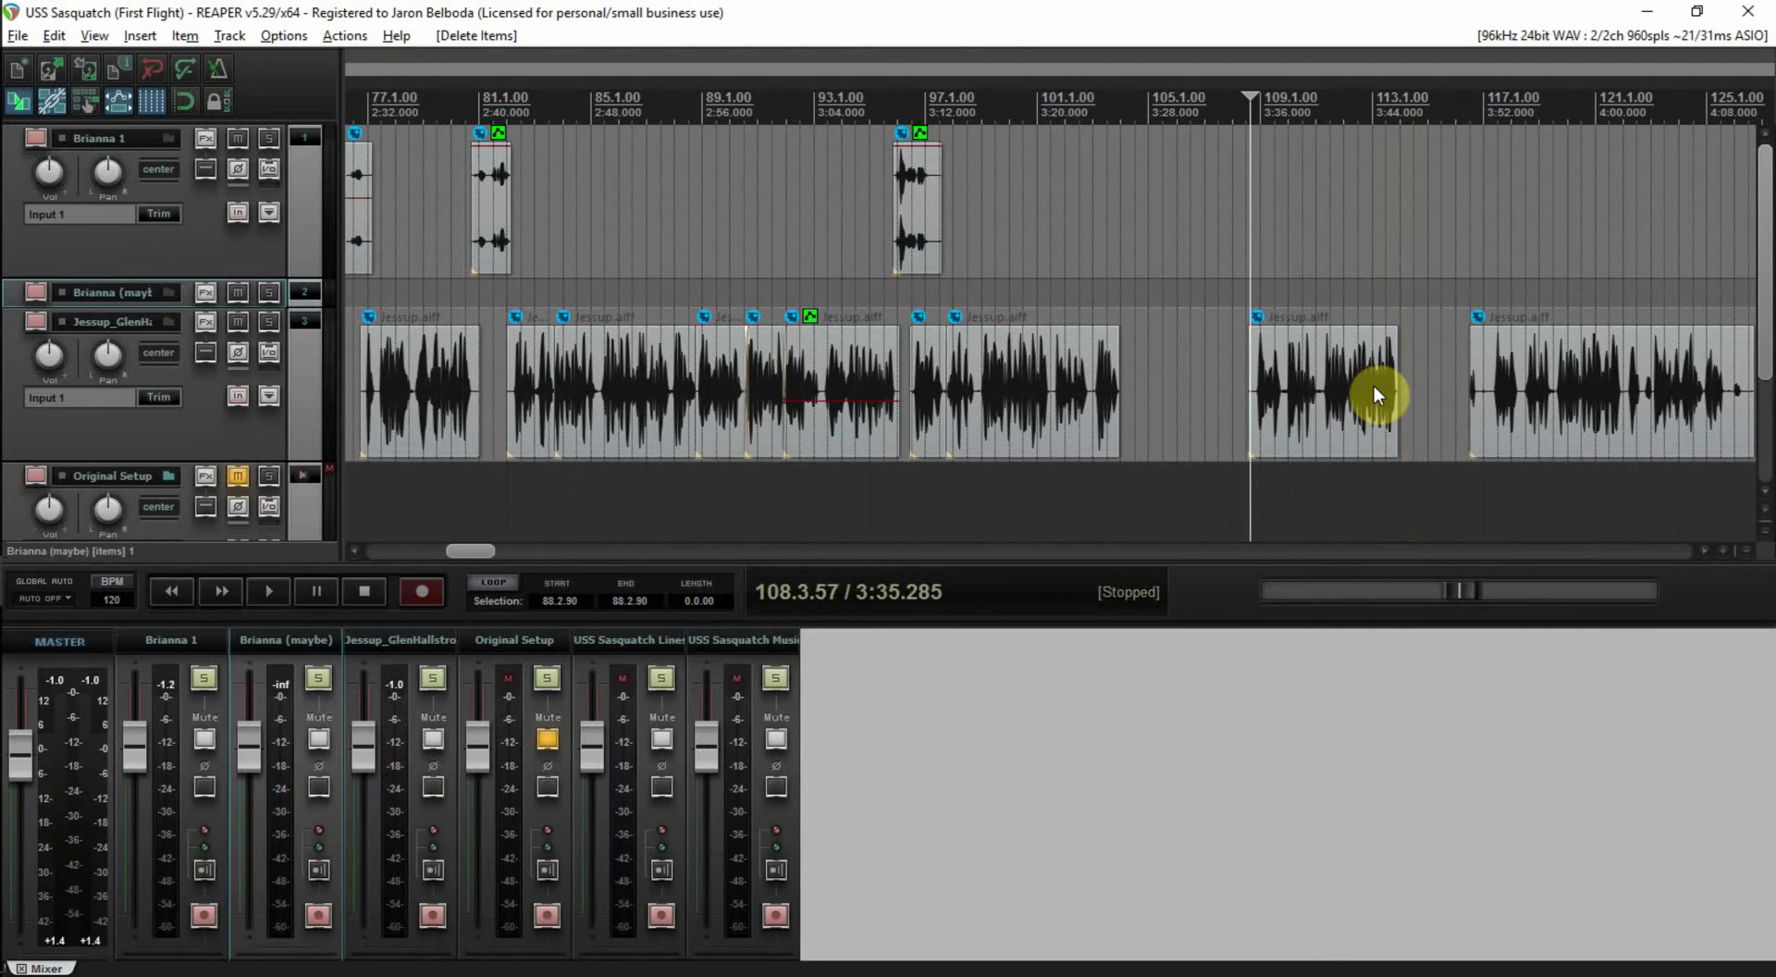
# - Delete the track 3 clip at about 3:35 and move the following clip earlier to start at about 3:30.5
pyautogui.click(1373, 393)
pyautogui.moveTo(1514, 392); pyautogui.dragTo(1208, 354)
pyautogui.click(1202, 310)
pyautogui.press('space')
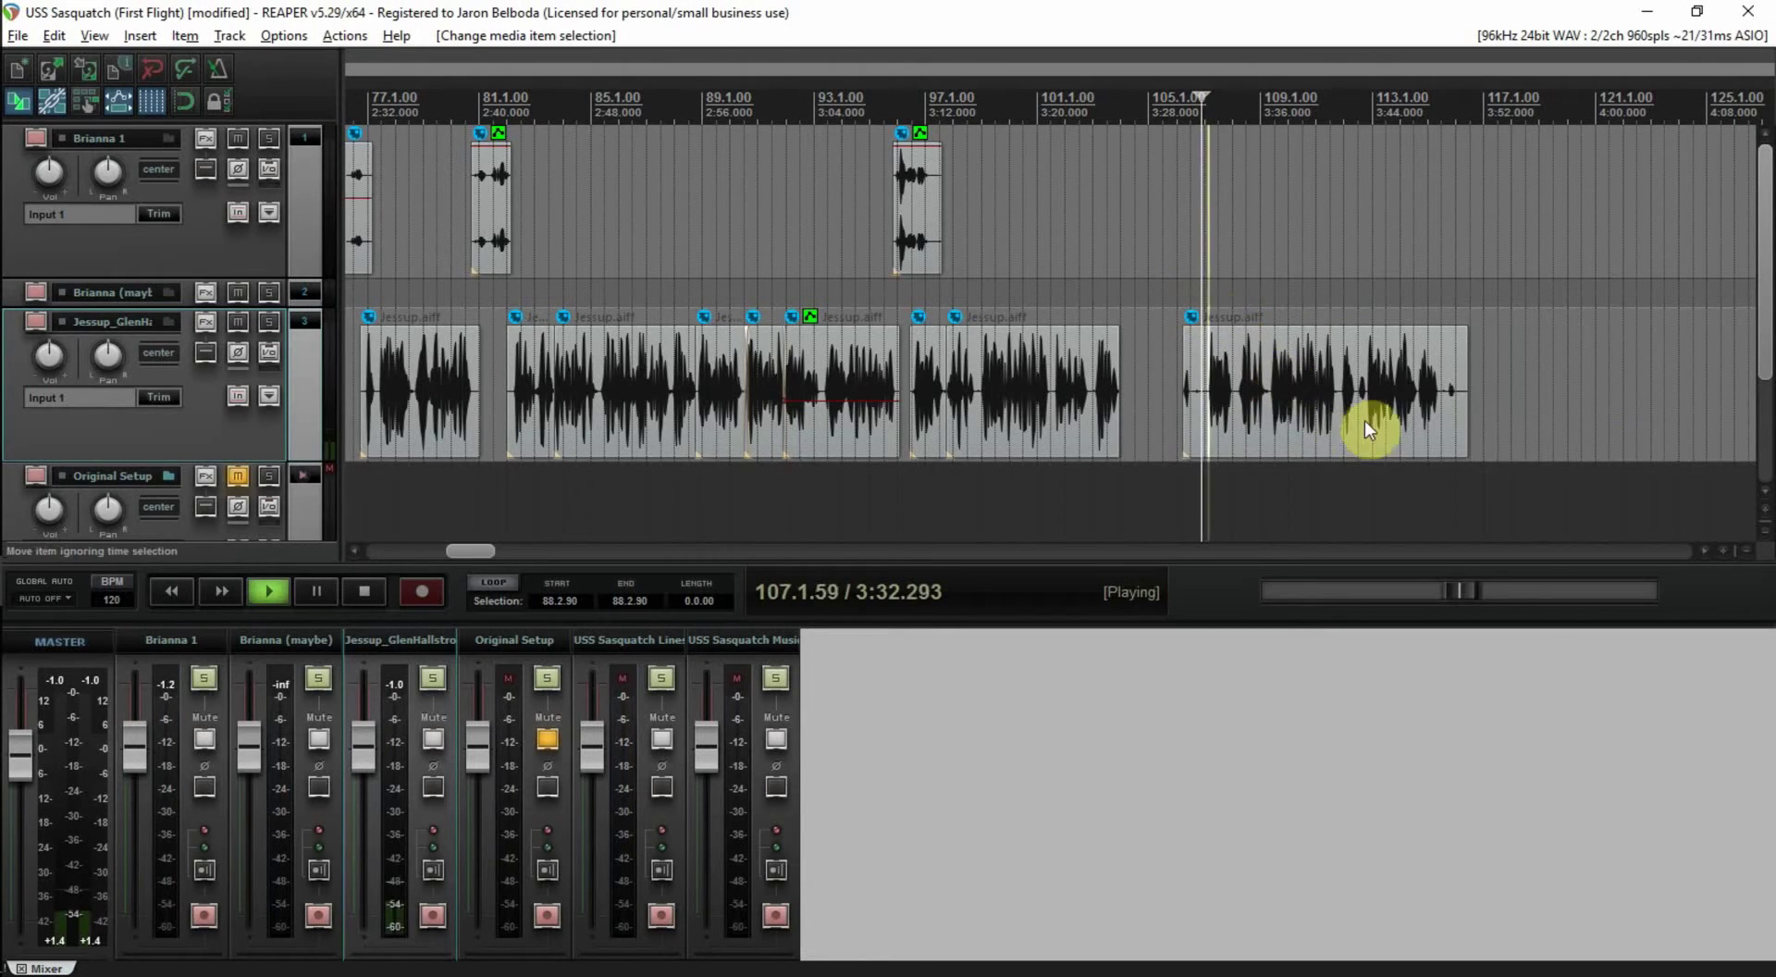
# - Cut the moved track 3 clip down to one short phrase and attach it to the previous clip's end at about 3:26
pyautogui.moveTo(1183, 389); pyautogui.dragTo(1203, 389)
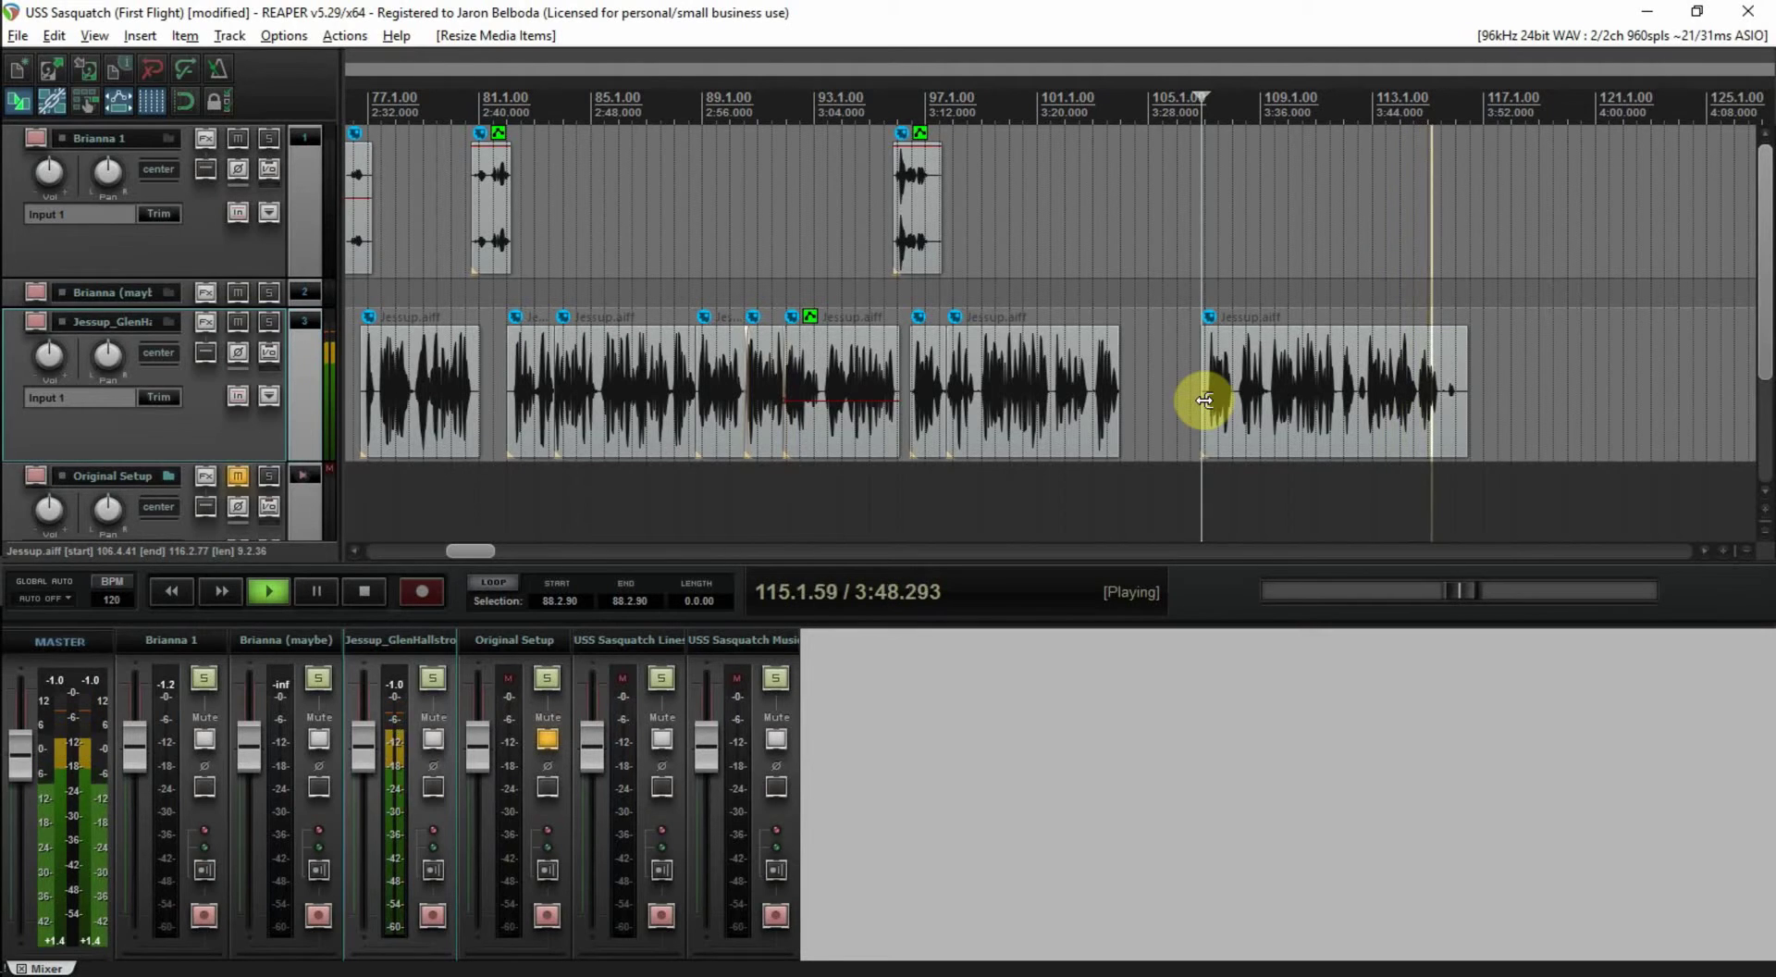
pyautogui.press('space')
pyautogui.moveTo(1205, 400); pyautogui.dragTo(1130, 400)
pyautogui.click(1103, 311)
pyautogui.press('space')
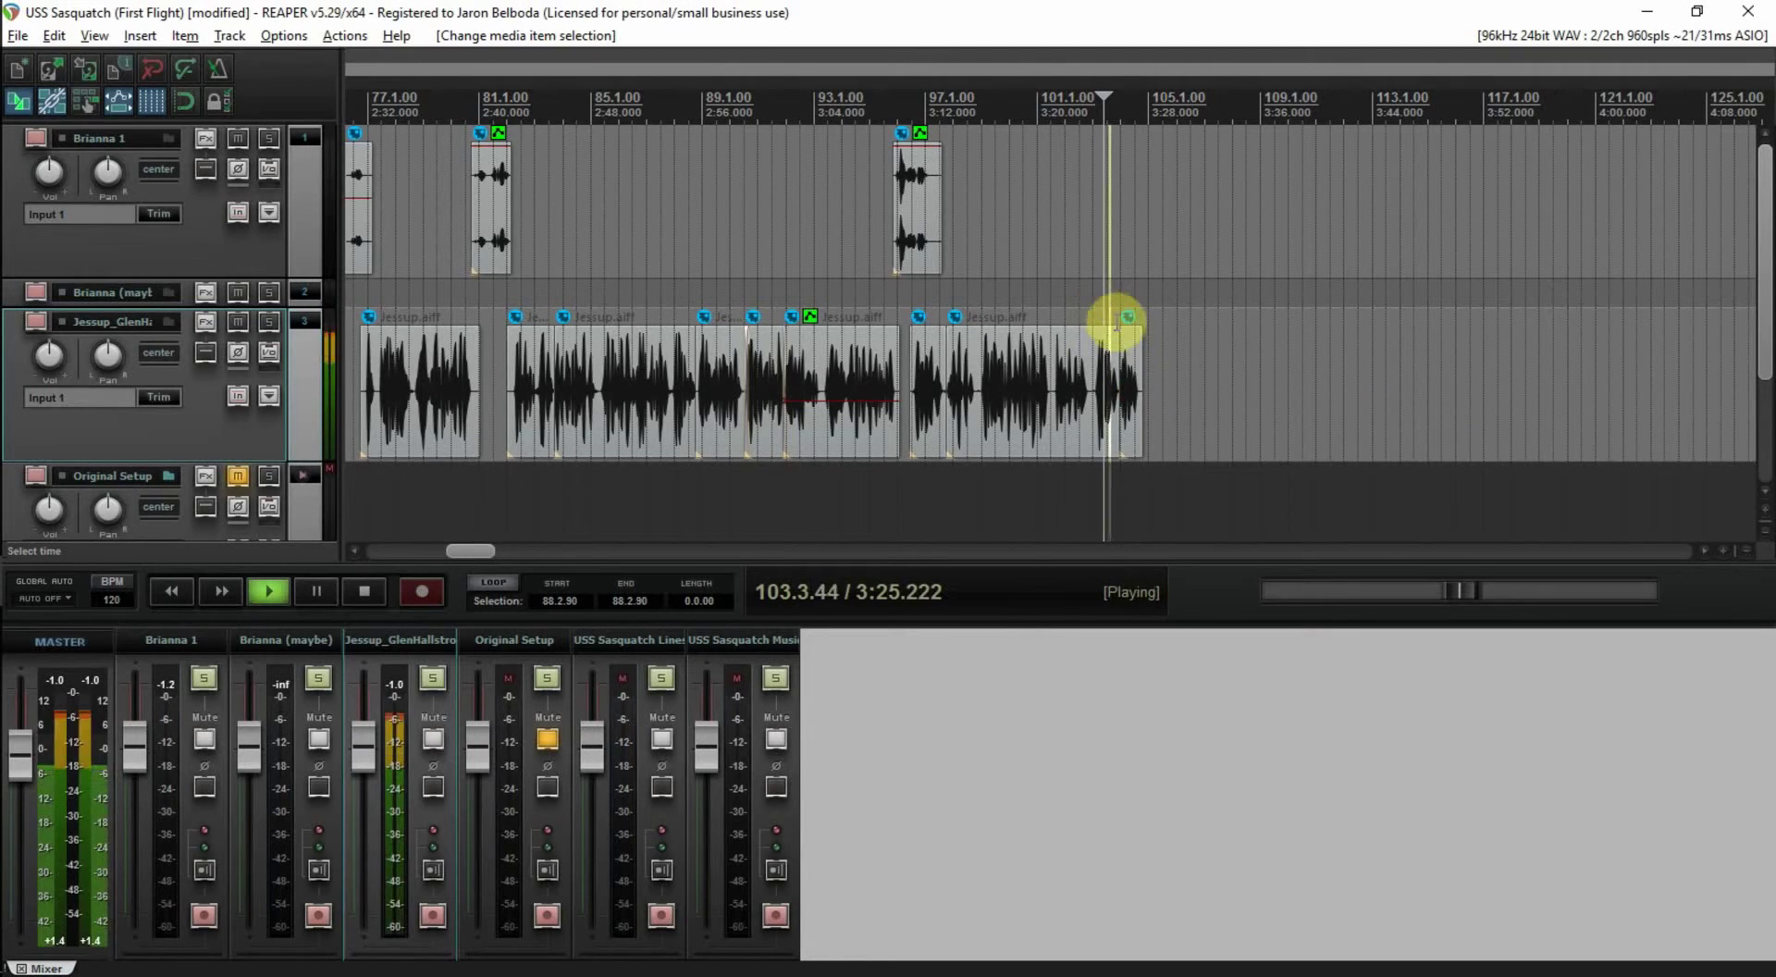
pyautogui.scroll(3, 1107, 312)
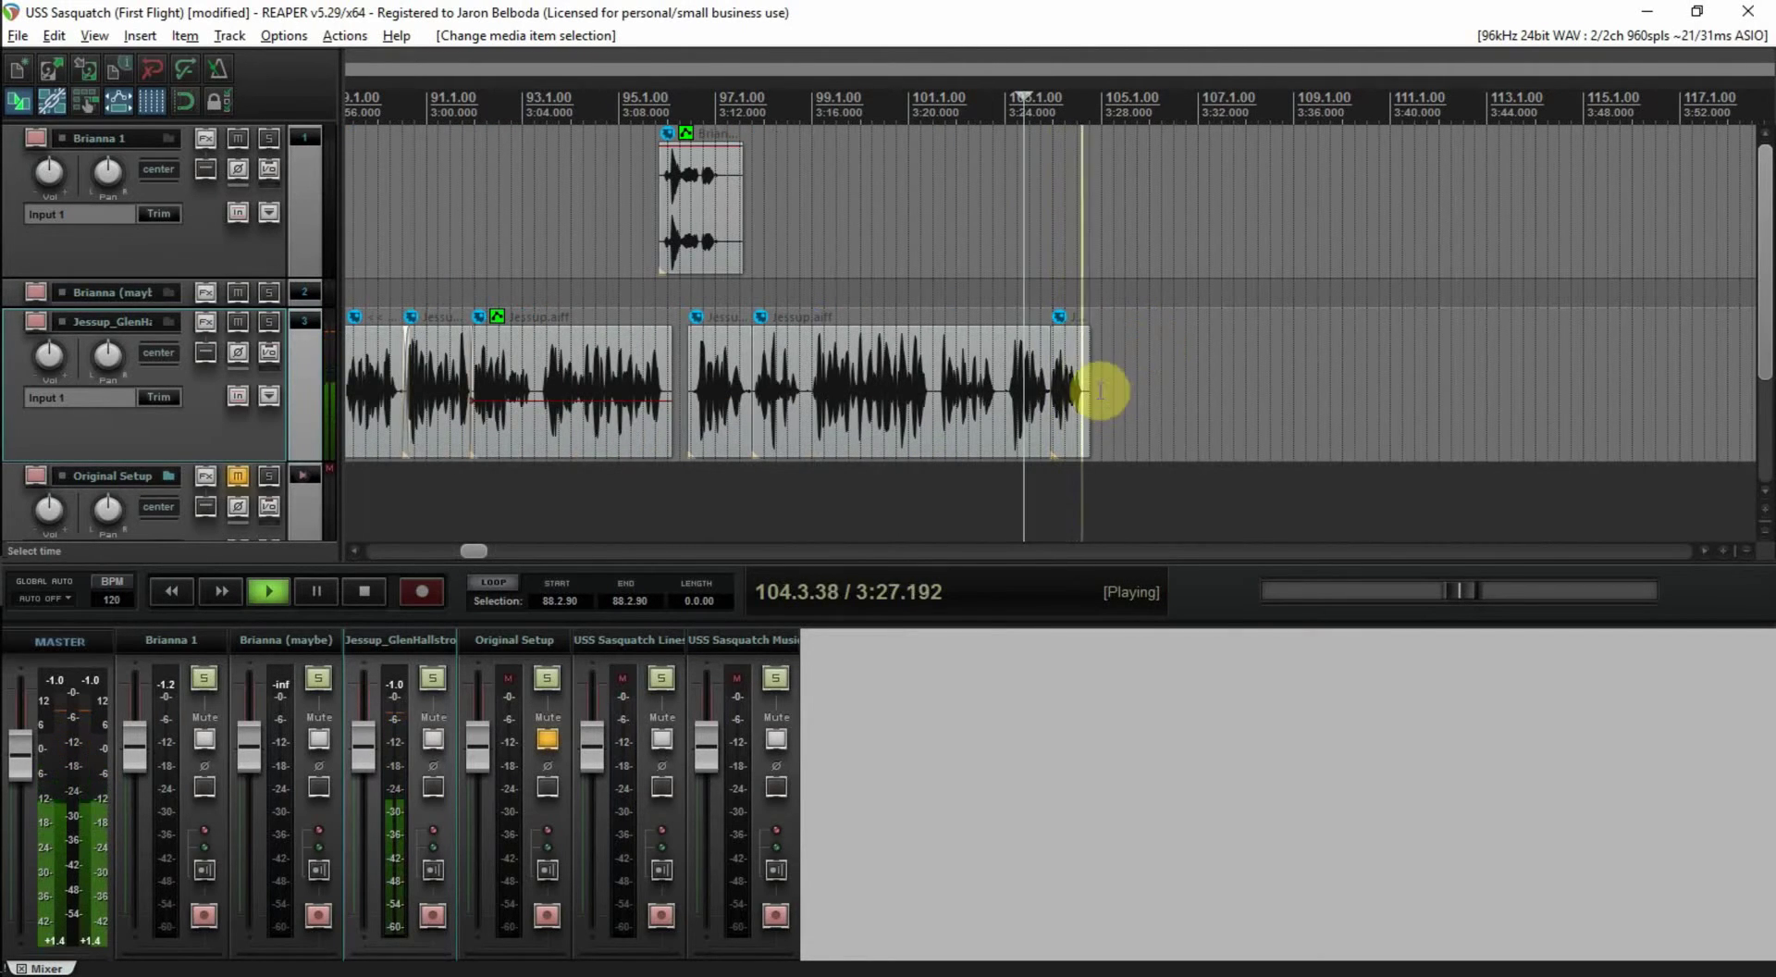
pyautogui.press('space')
# - Delete the short piece attached at the end of the track 3 dialogue
pyautogui.click(1070, 375)
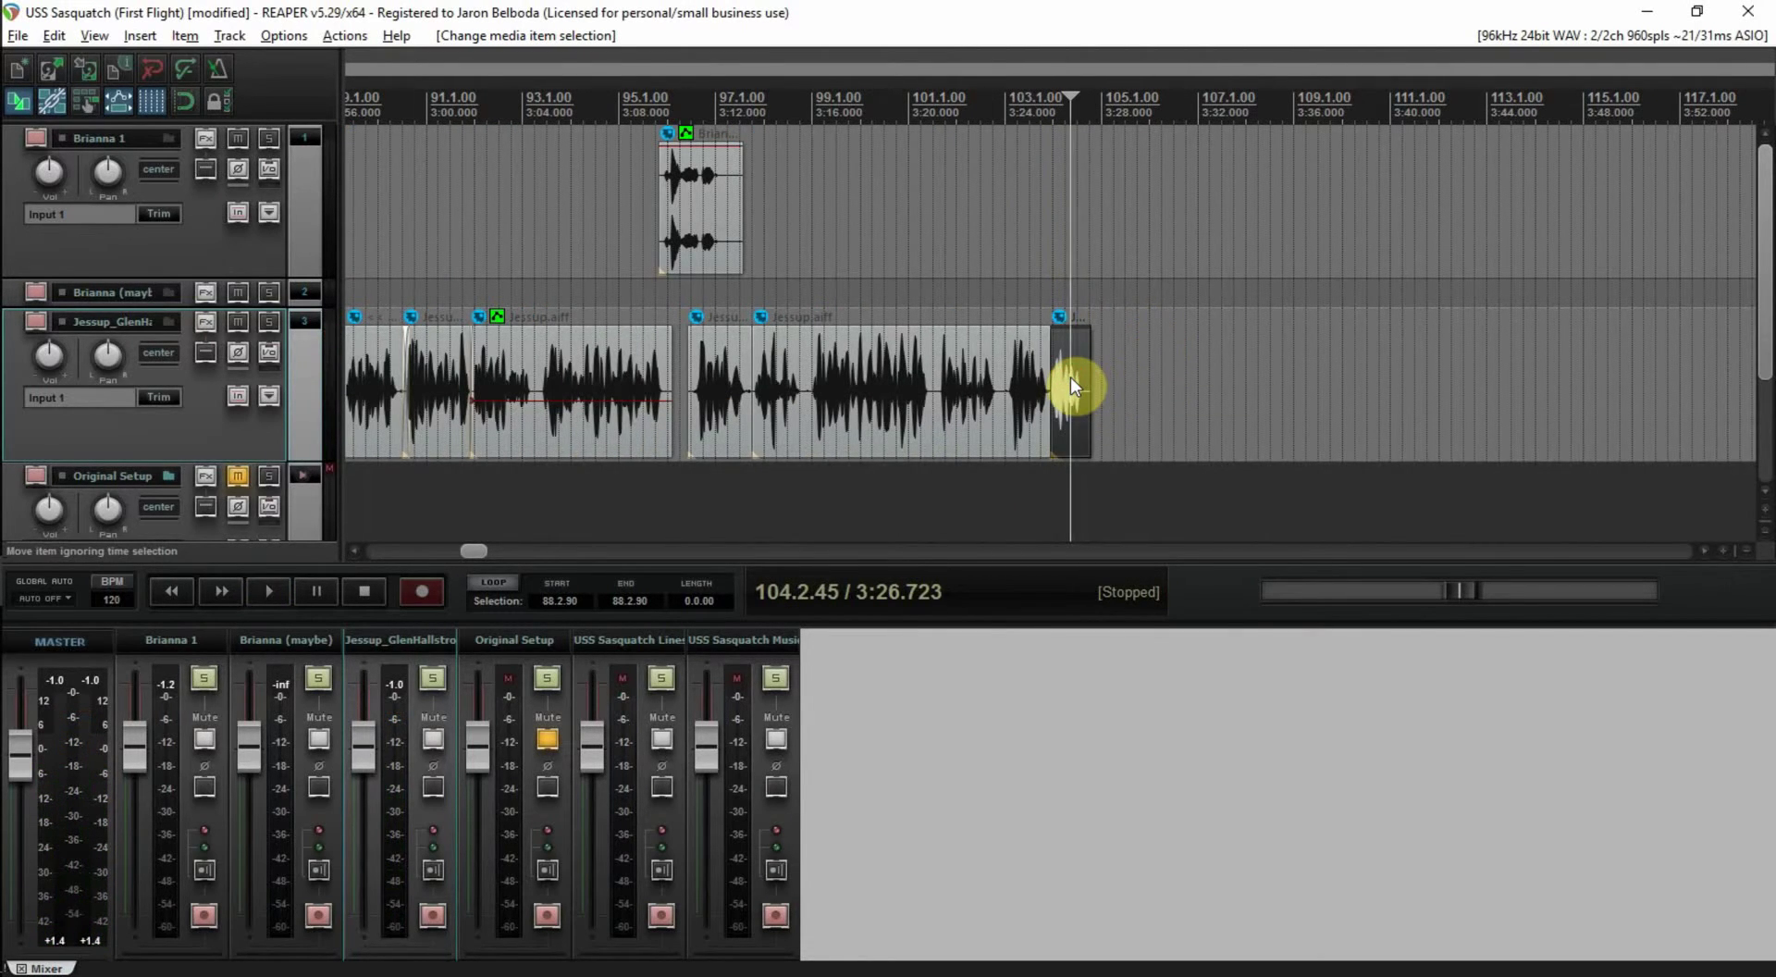
pyautogui.press('Delete')
# - Switch to the script in Word and read the upcoming dialogue lines on page 5
pyautogui.hotkey('alt', 'Tab')
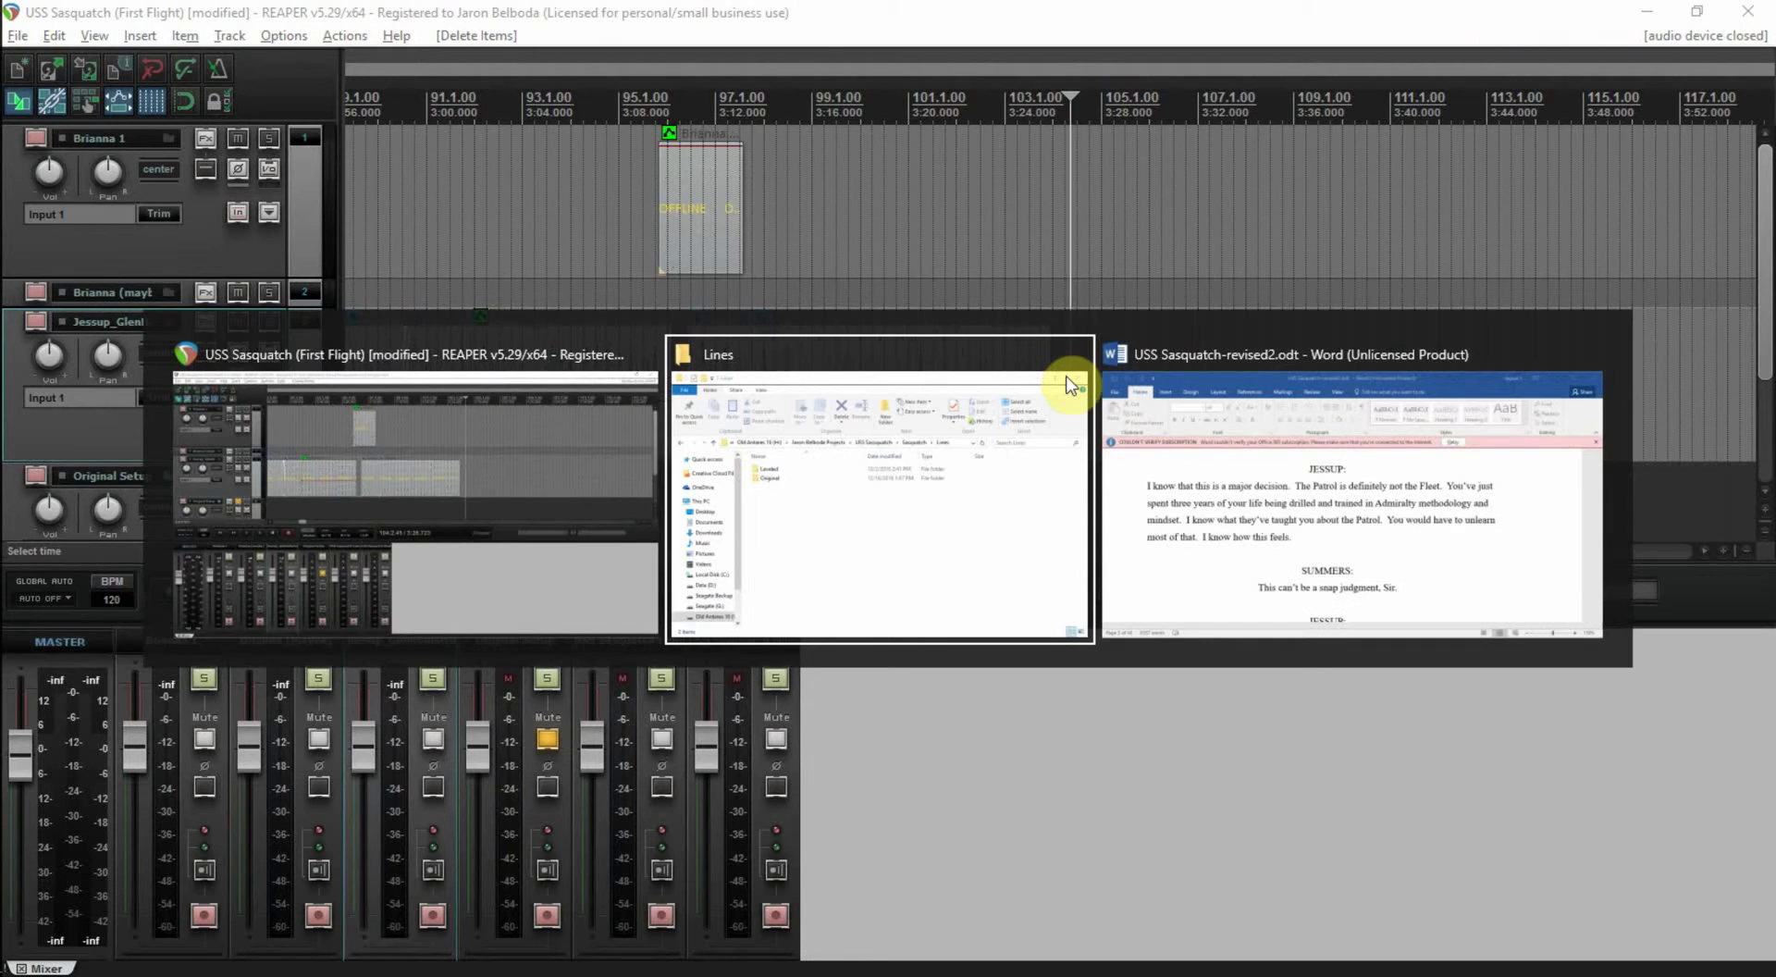
pyautogui.hotkey('alt', 'Tab')
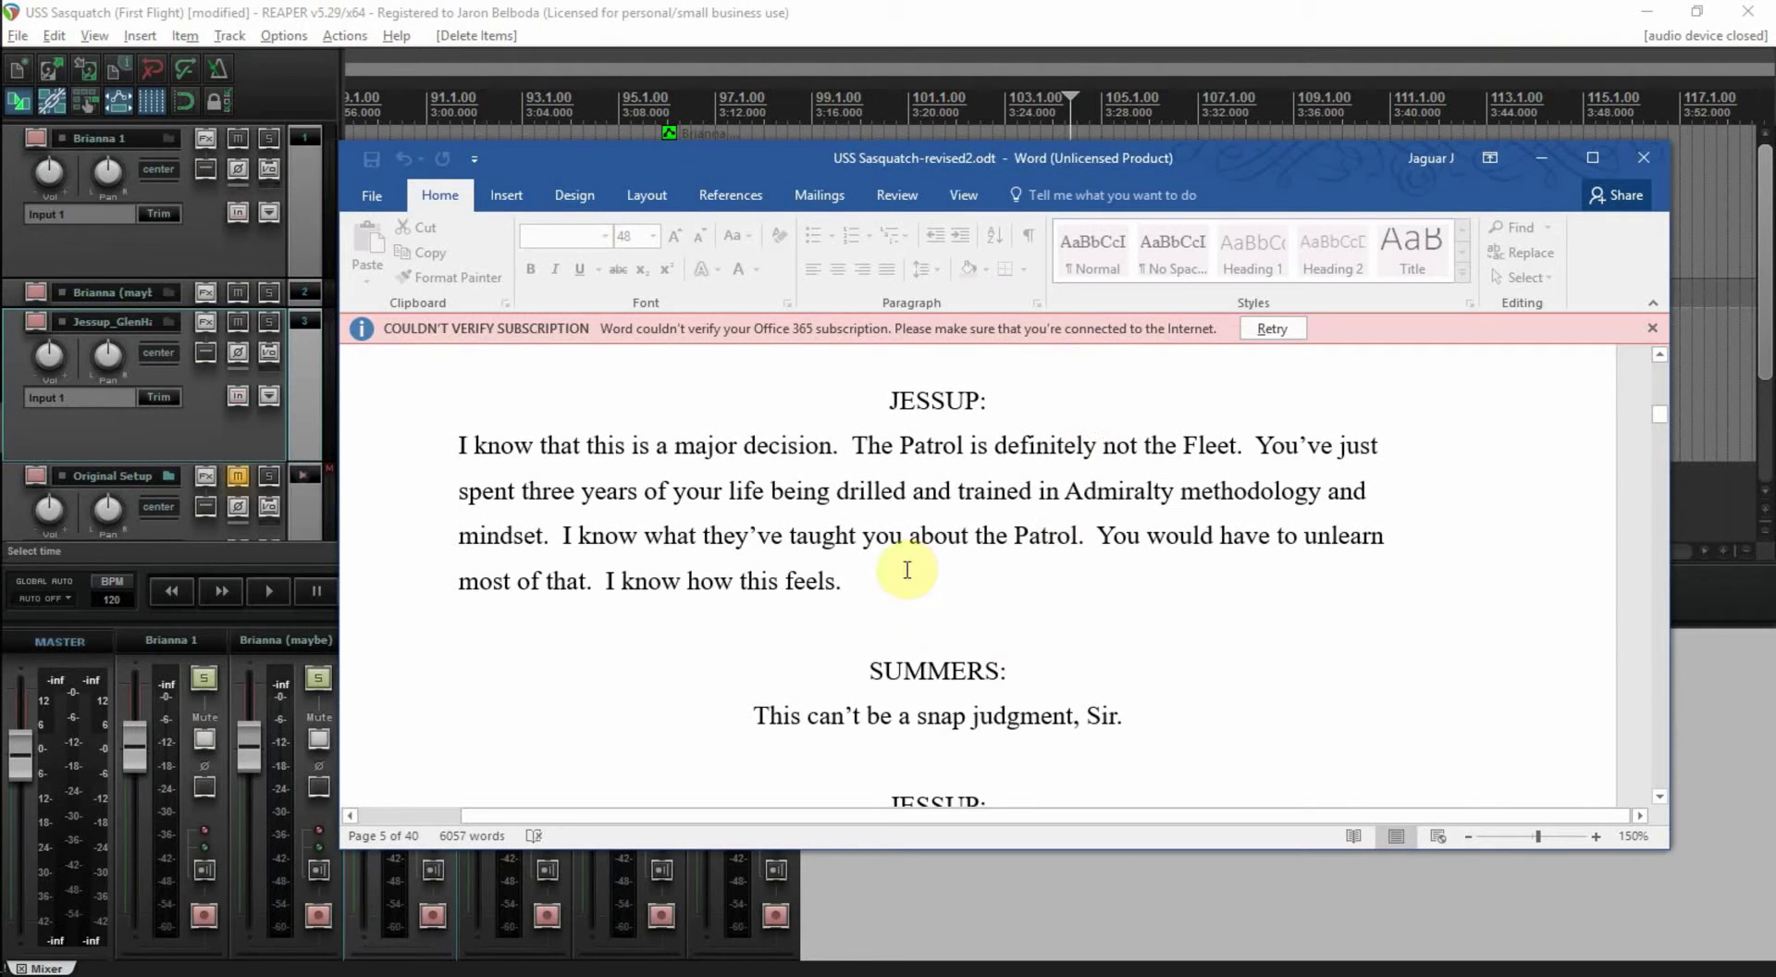
pyautogui.scroll(-1, 1173, 599)
pyautogui.scroll(-3, 1173, 600)
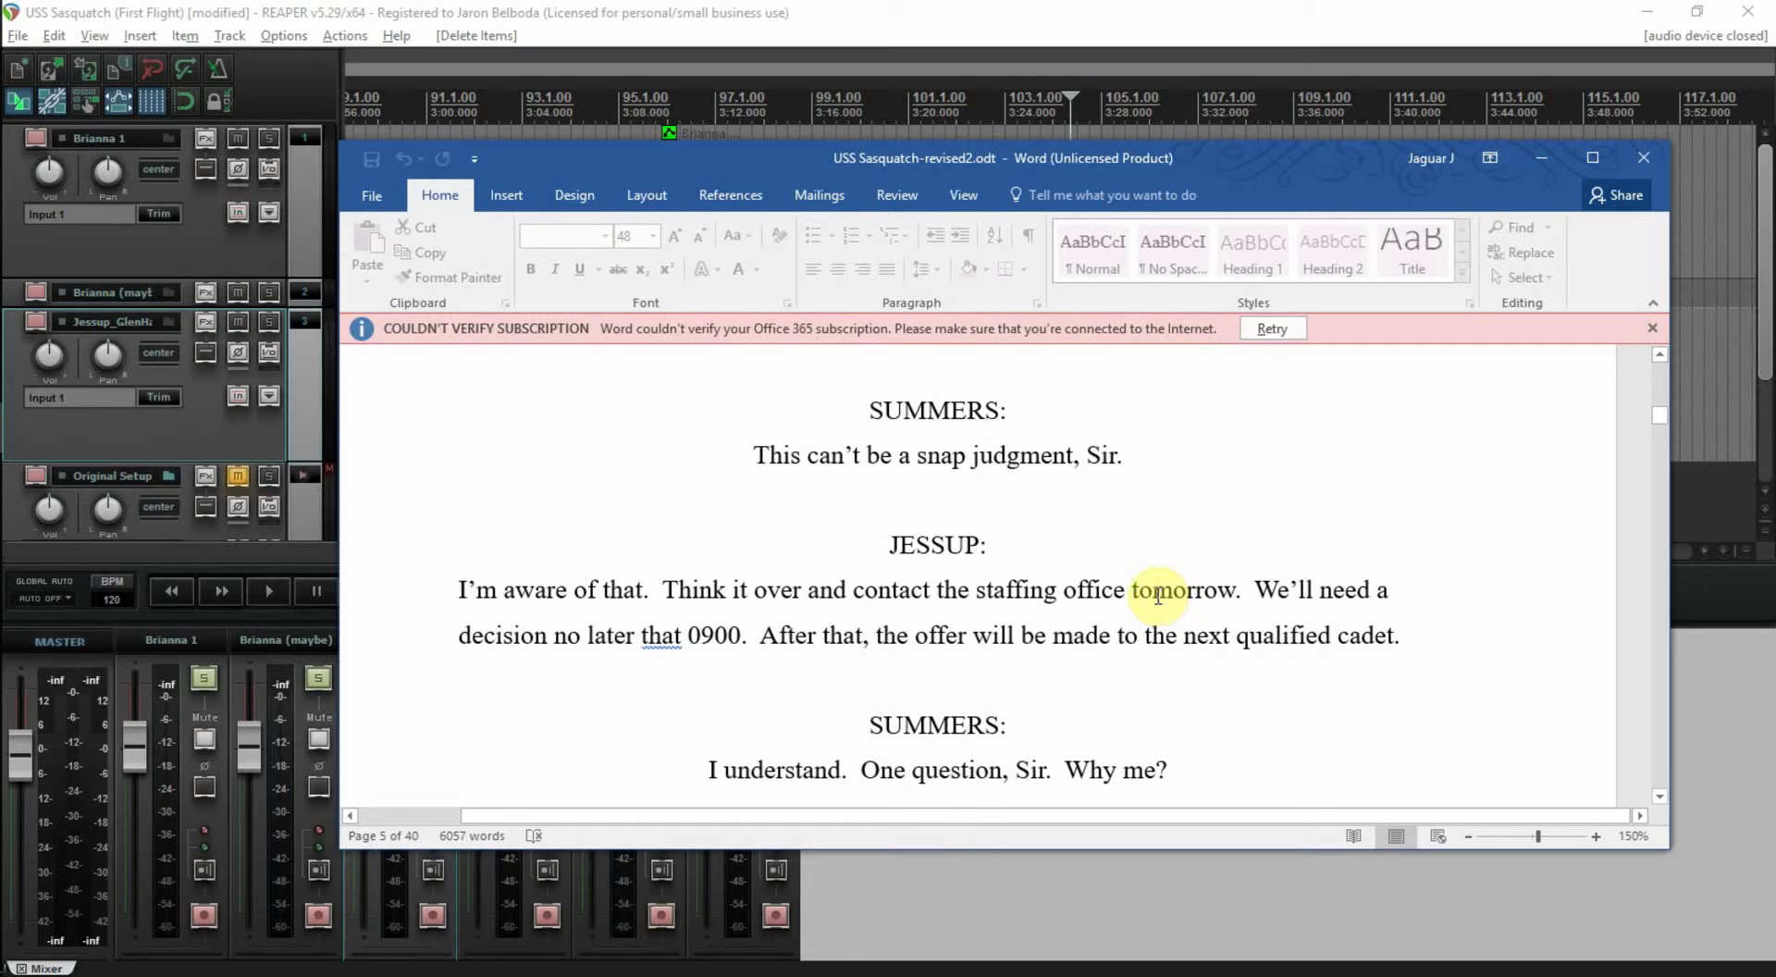
# - Switch back to REAPER, extend the end of the last track 3 clip to about 3:27.5 and play its ending
pyautogui.hotkey('alt', 'Tab')
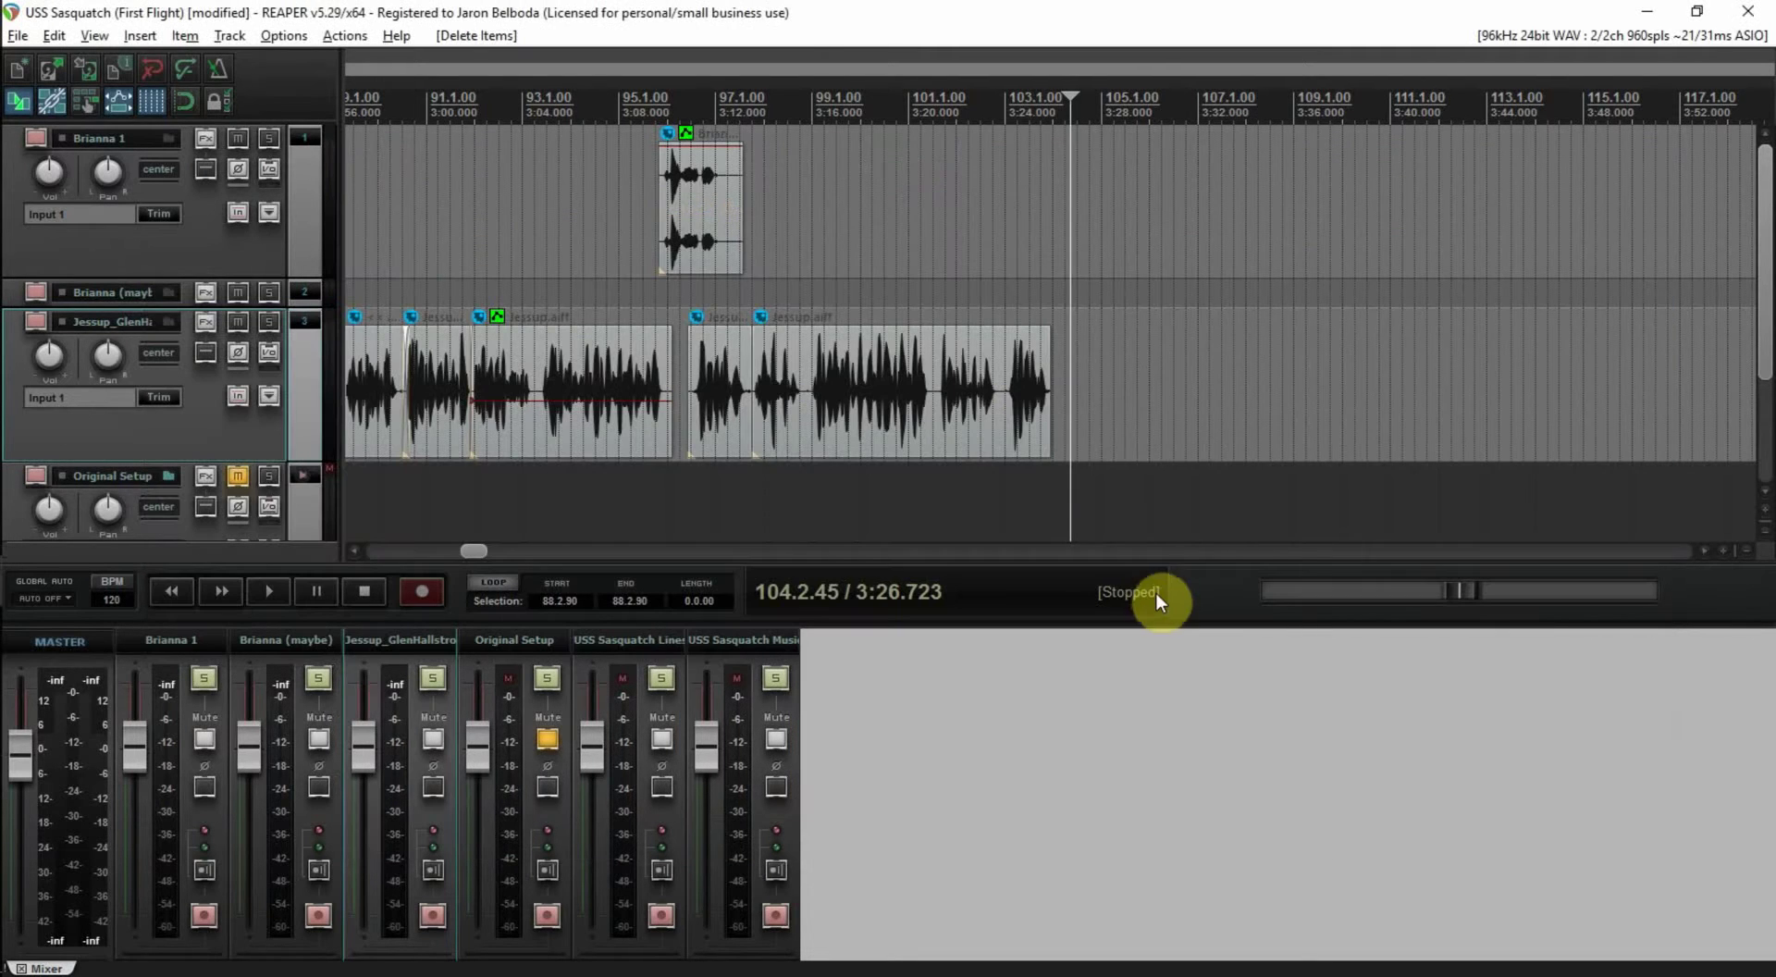
pyautogui.moveTo(1052, 404); pyautogui.dragTo(1090, 402)
pyautogui.click(1019, 303)
pyautogui.press('space')
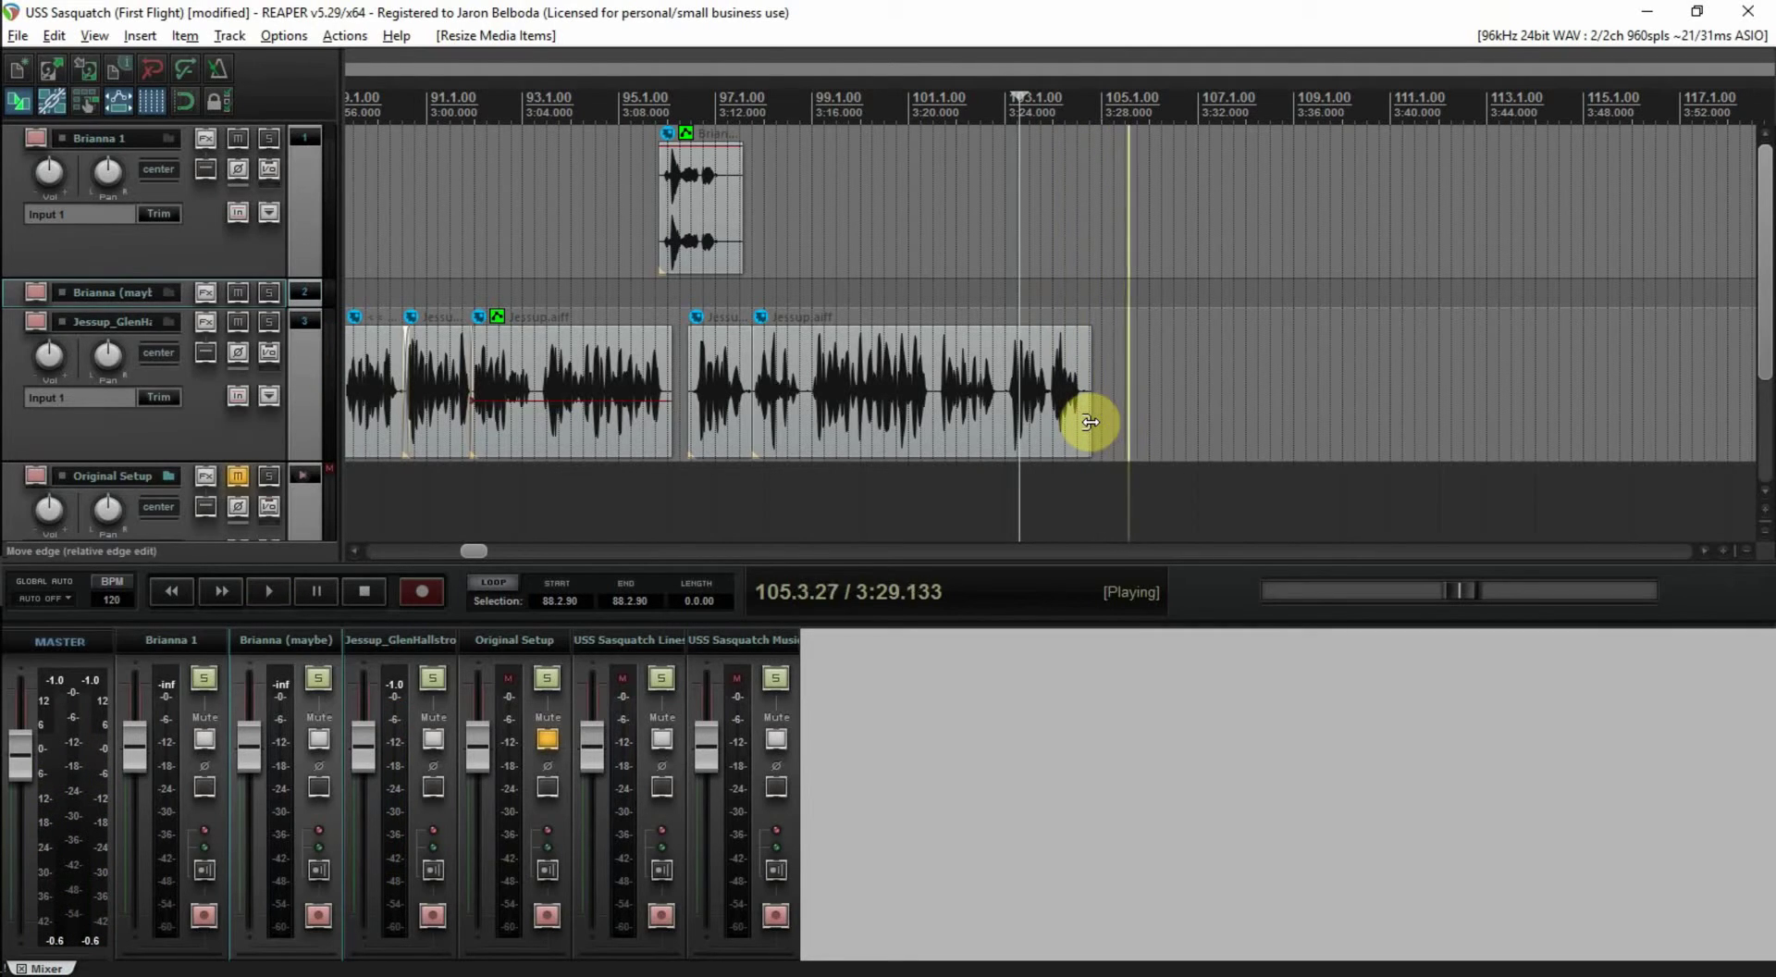
pyautogui.press('space')
pyautogui.click(994, 312)
pyautogui.press('space')
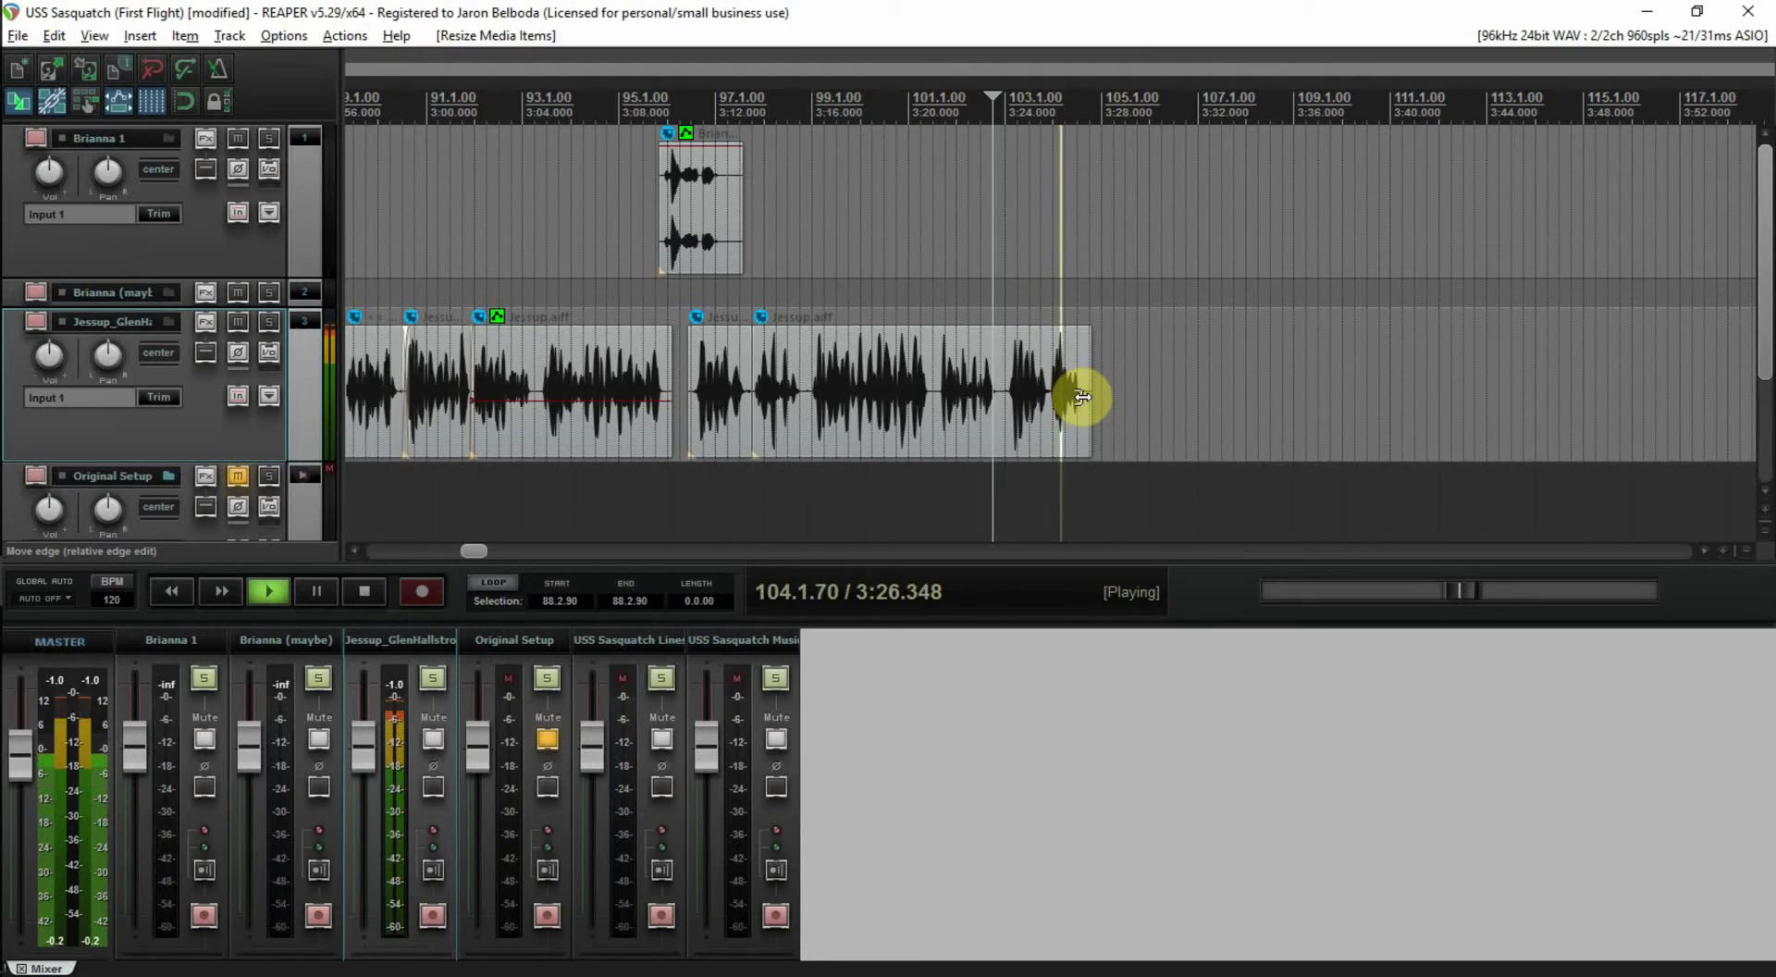
pyautogui.press('space')
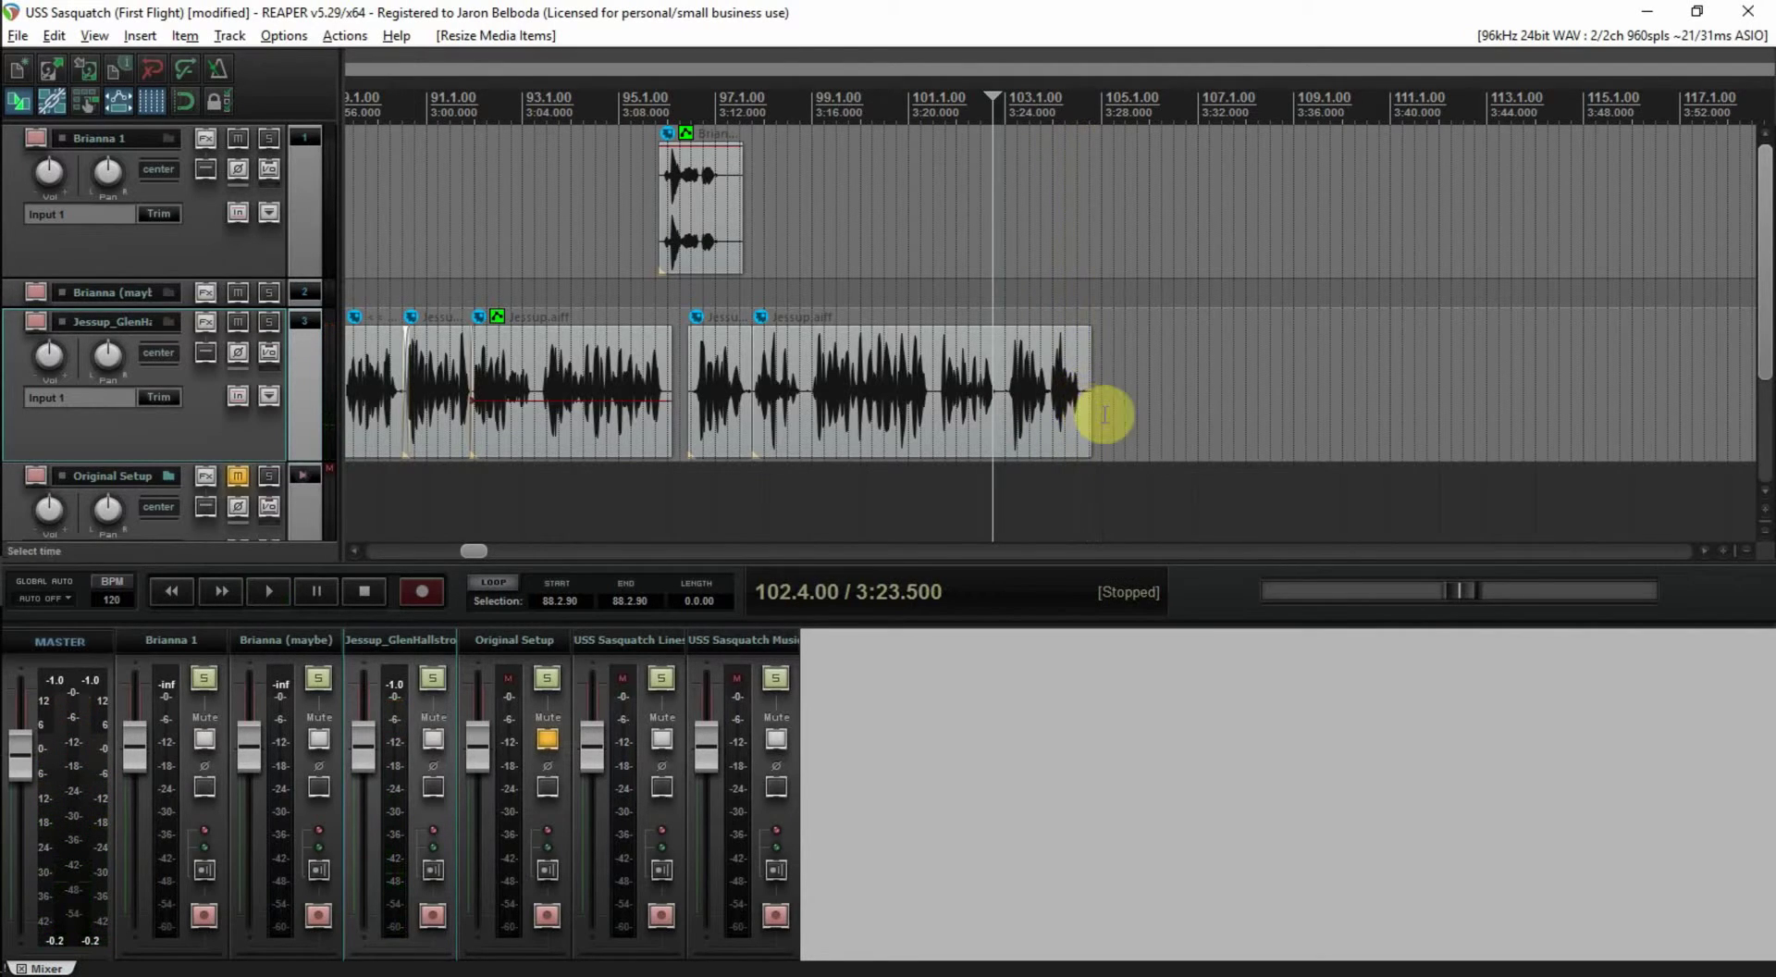
# - Trim the end of the last track 3 clip to about 3:27.4 and play its ending
pyautogui.moveTo(1087, 424); pyautogui.dragTo(1078, 410)
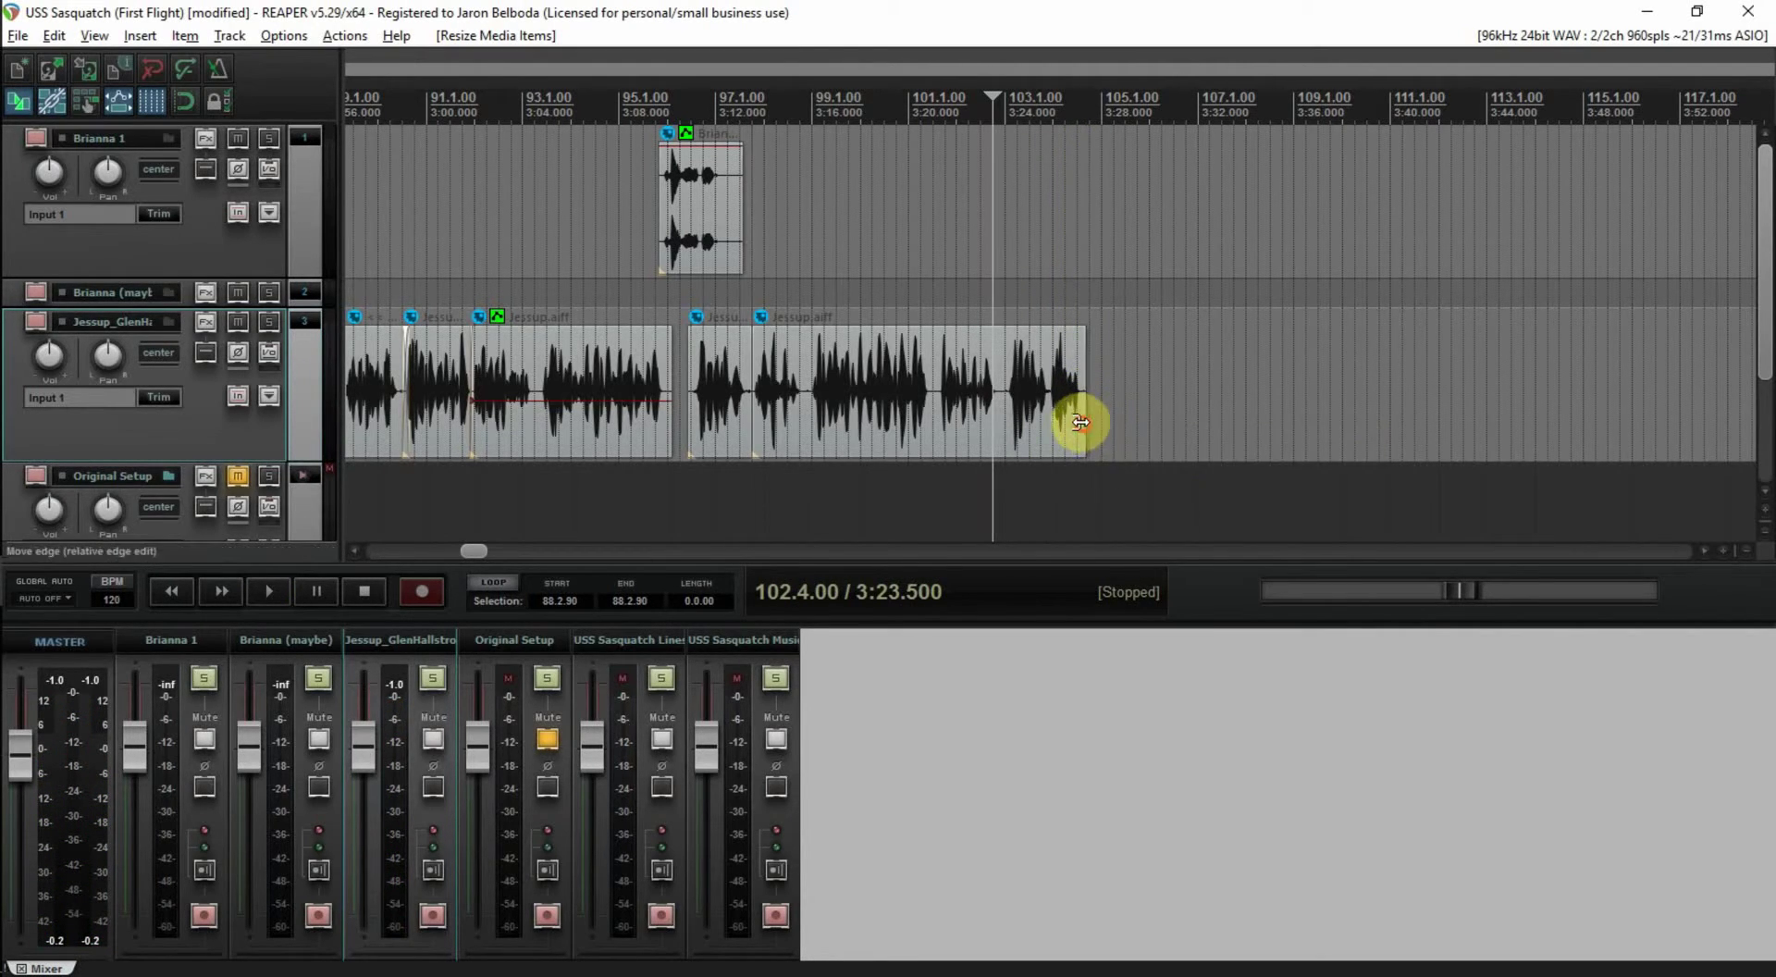
pyautogui.press('space')
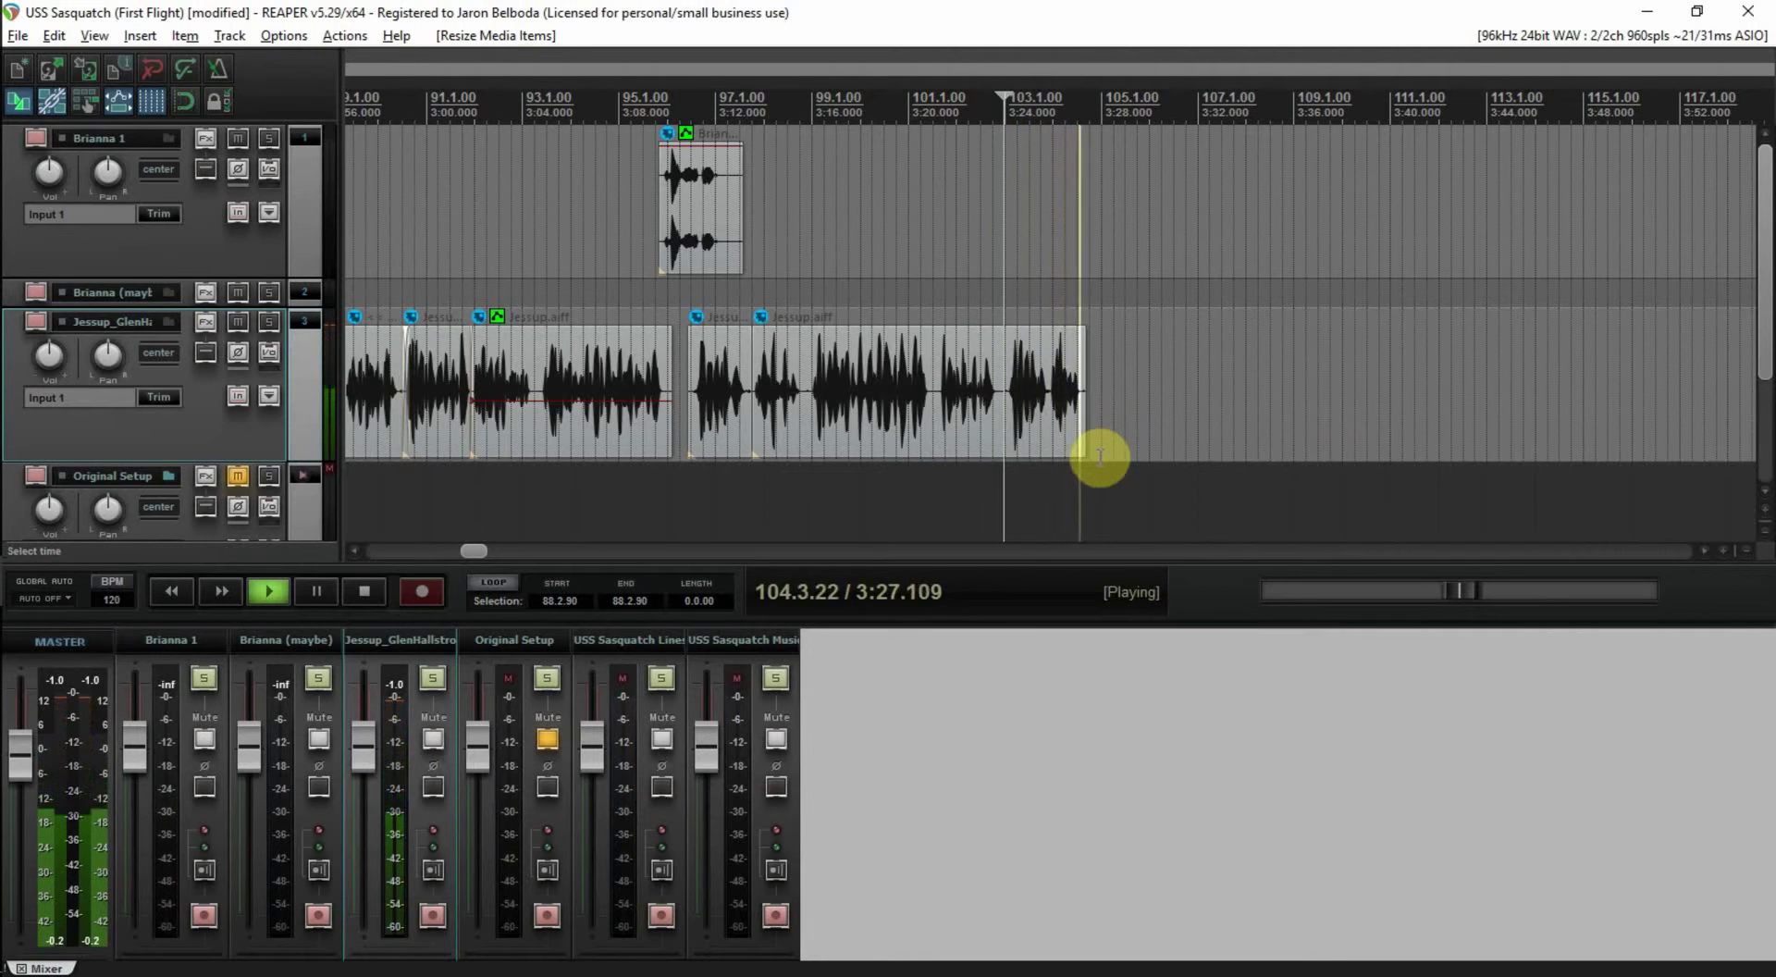
pyautogui.press('space')
# - Move the next track 1 clip back to the end of the track 3 dialogue and trim its start to about 3:26.9
pyautogui.scroll(-8, 1093, 436)
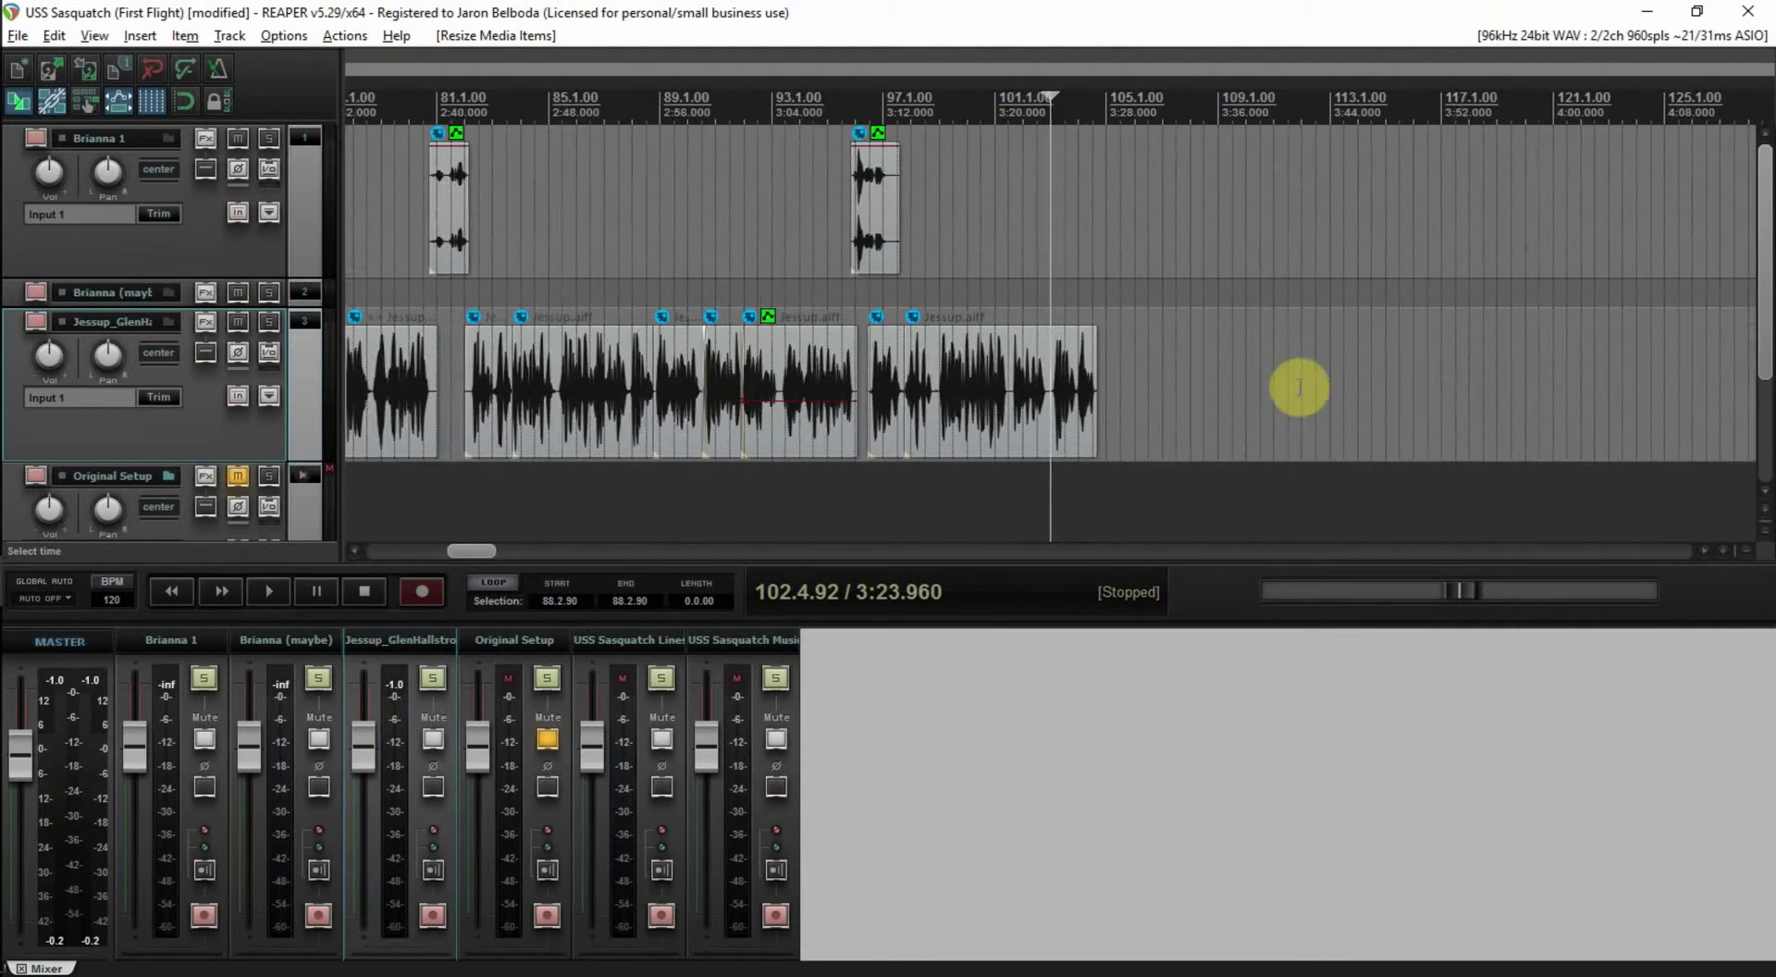
pyautogui.moveTo(1561, 196); pyautogui.dragTo(1066, 246)
pyautogui.scroll(10, 1067, 246)
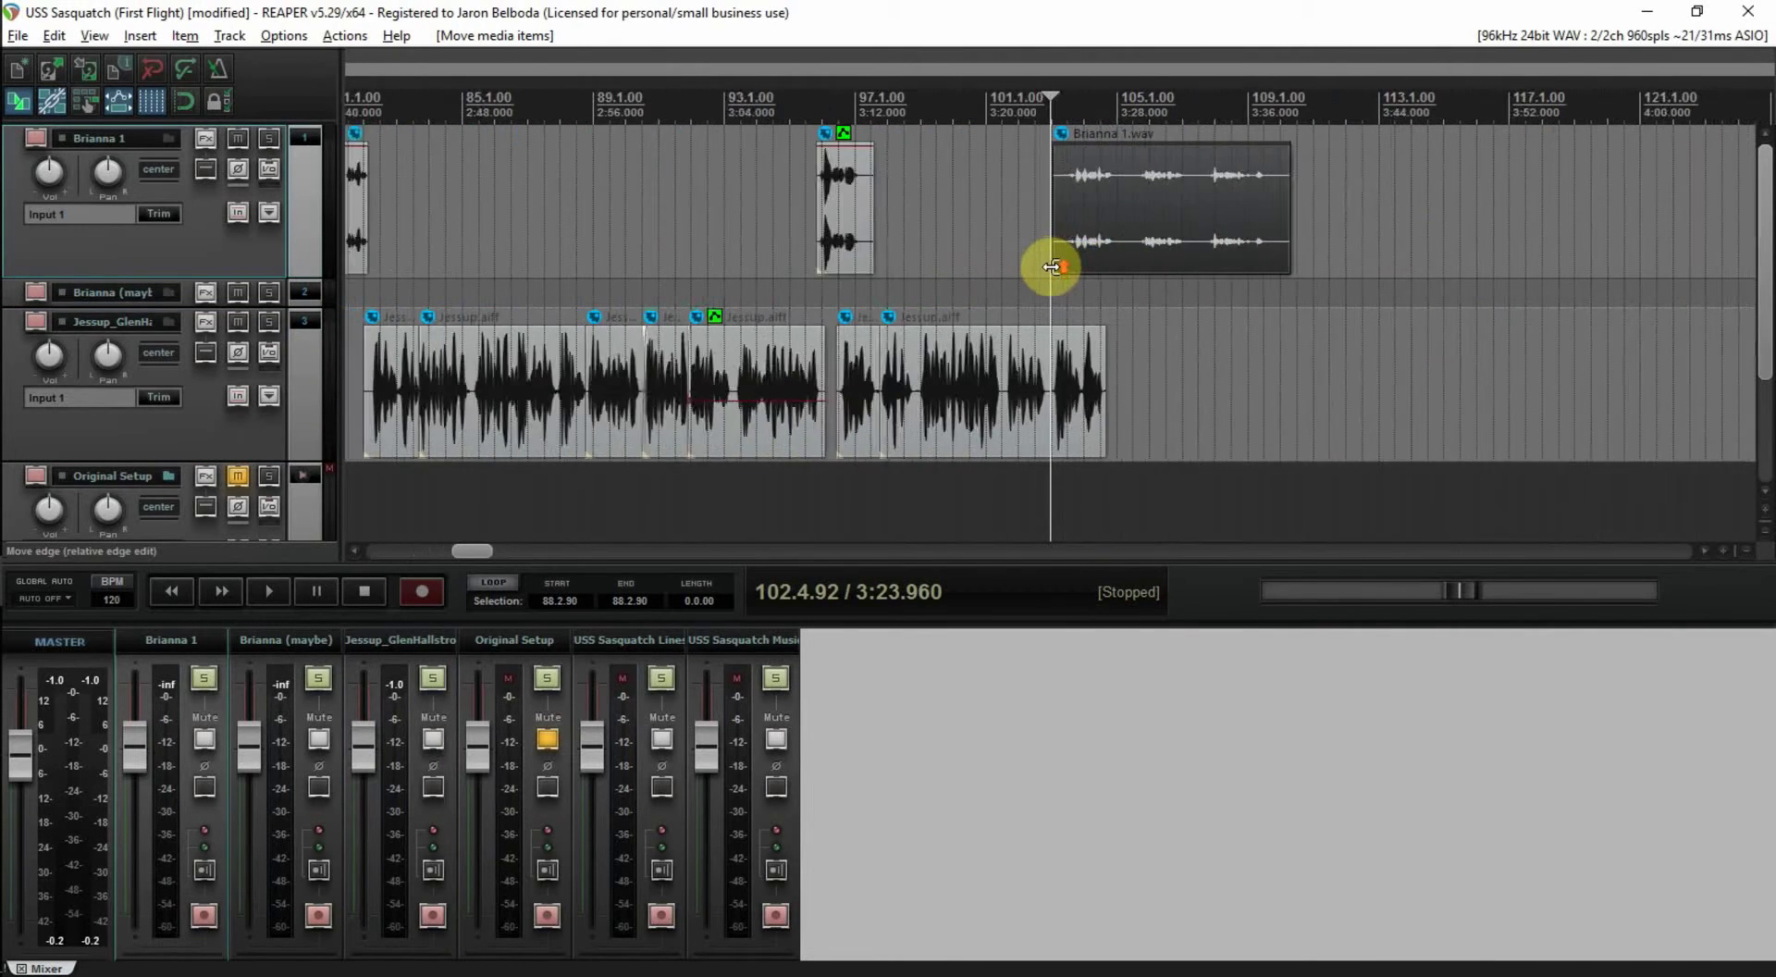
pyautogui.moveTo(1197, 213); pyautogui.dragTo(1281, 204)
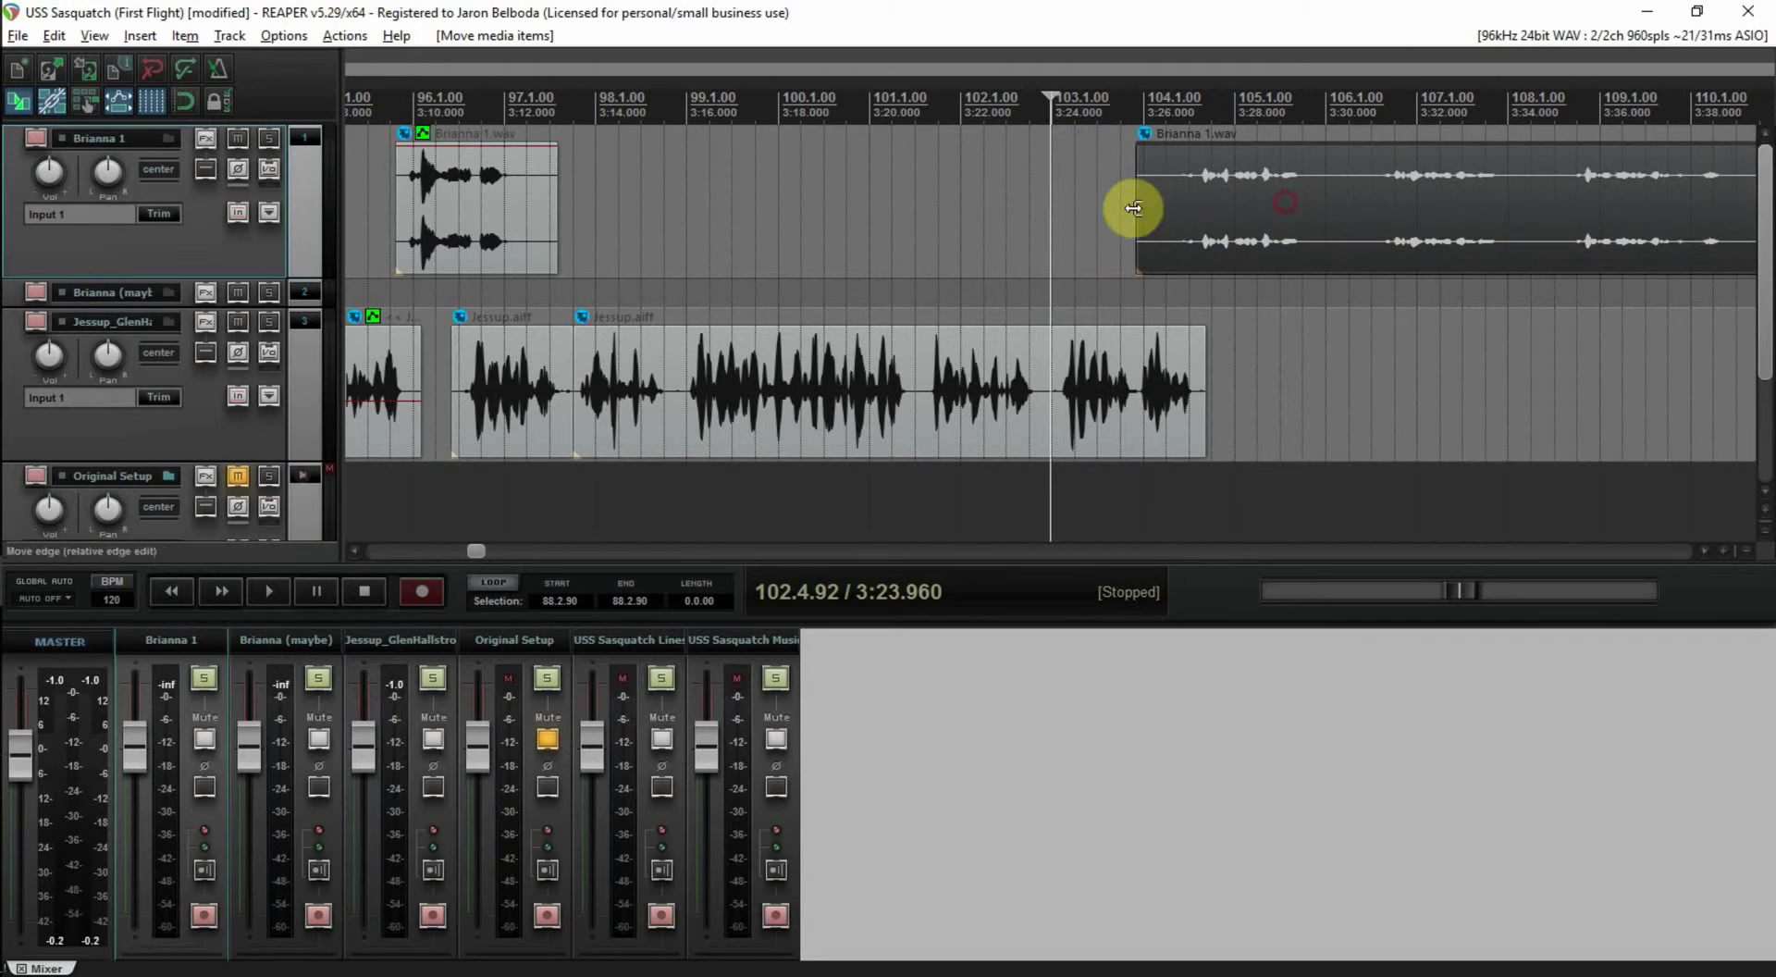
pyautogui.moveTo(1135, 209); pyautogui.dragTo(1182, 207)
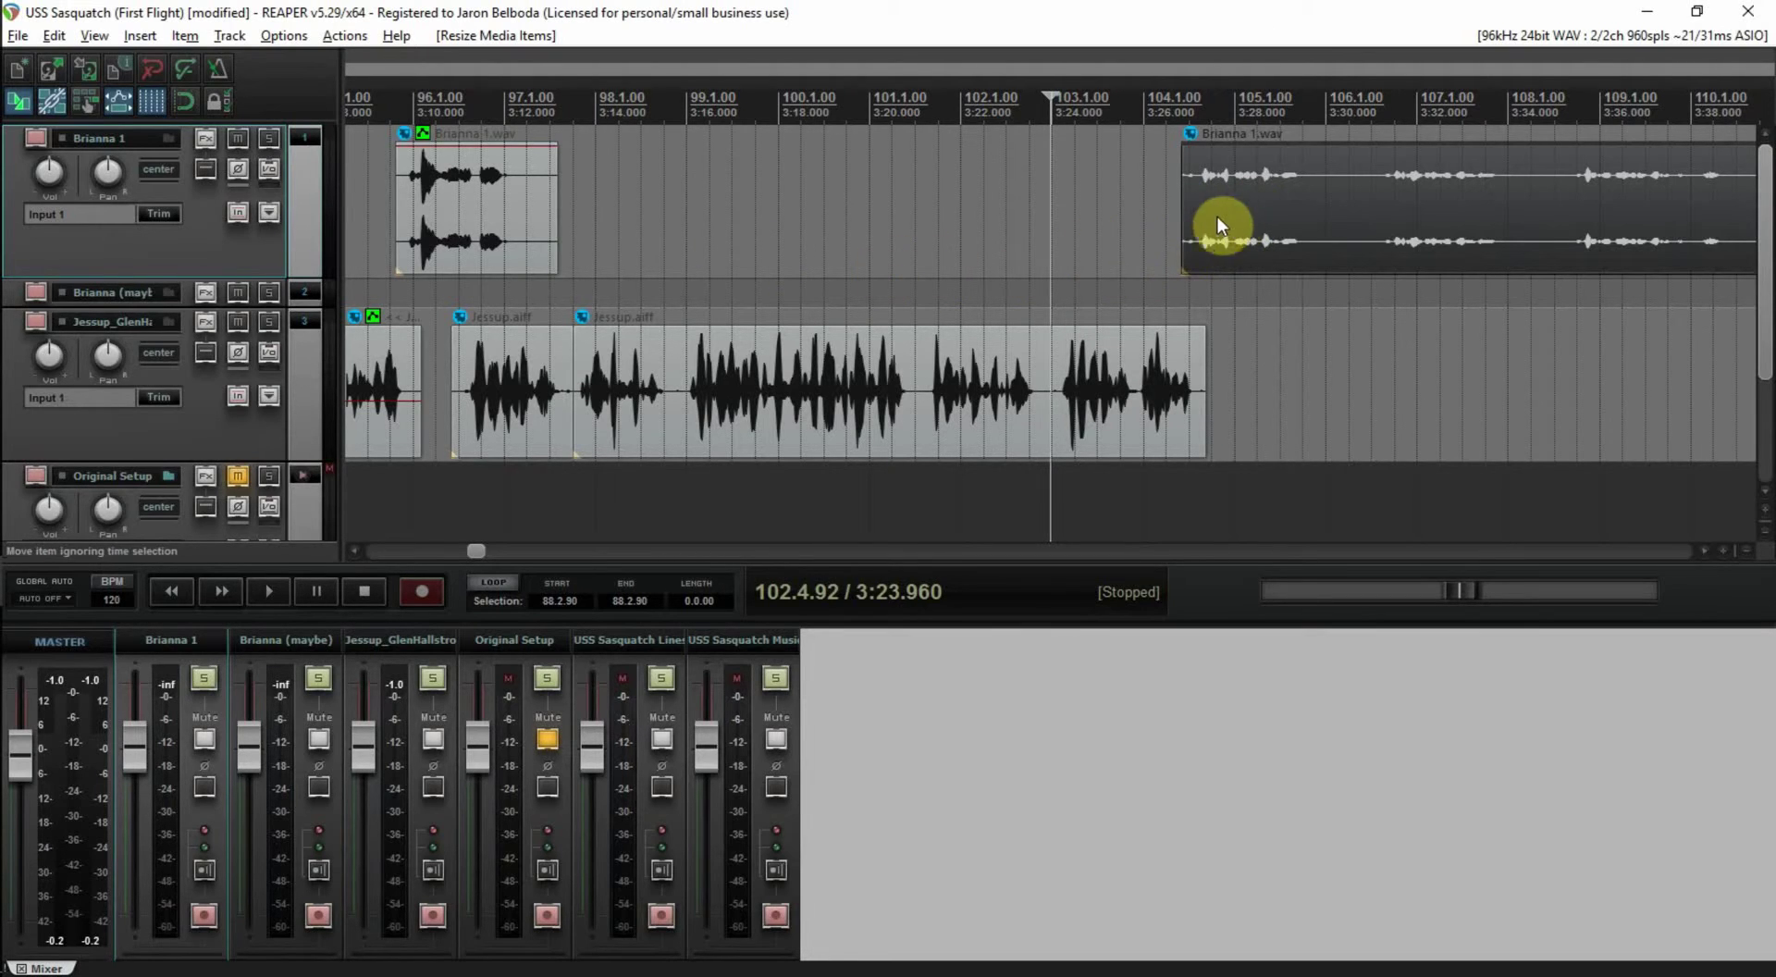
# - Play the repositioned track 1 clip, then add a take volume envelope to it and raise its level to the maximum
pyautogui.click(1146, 225)
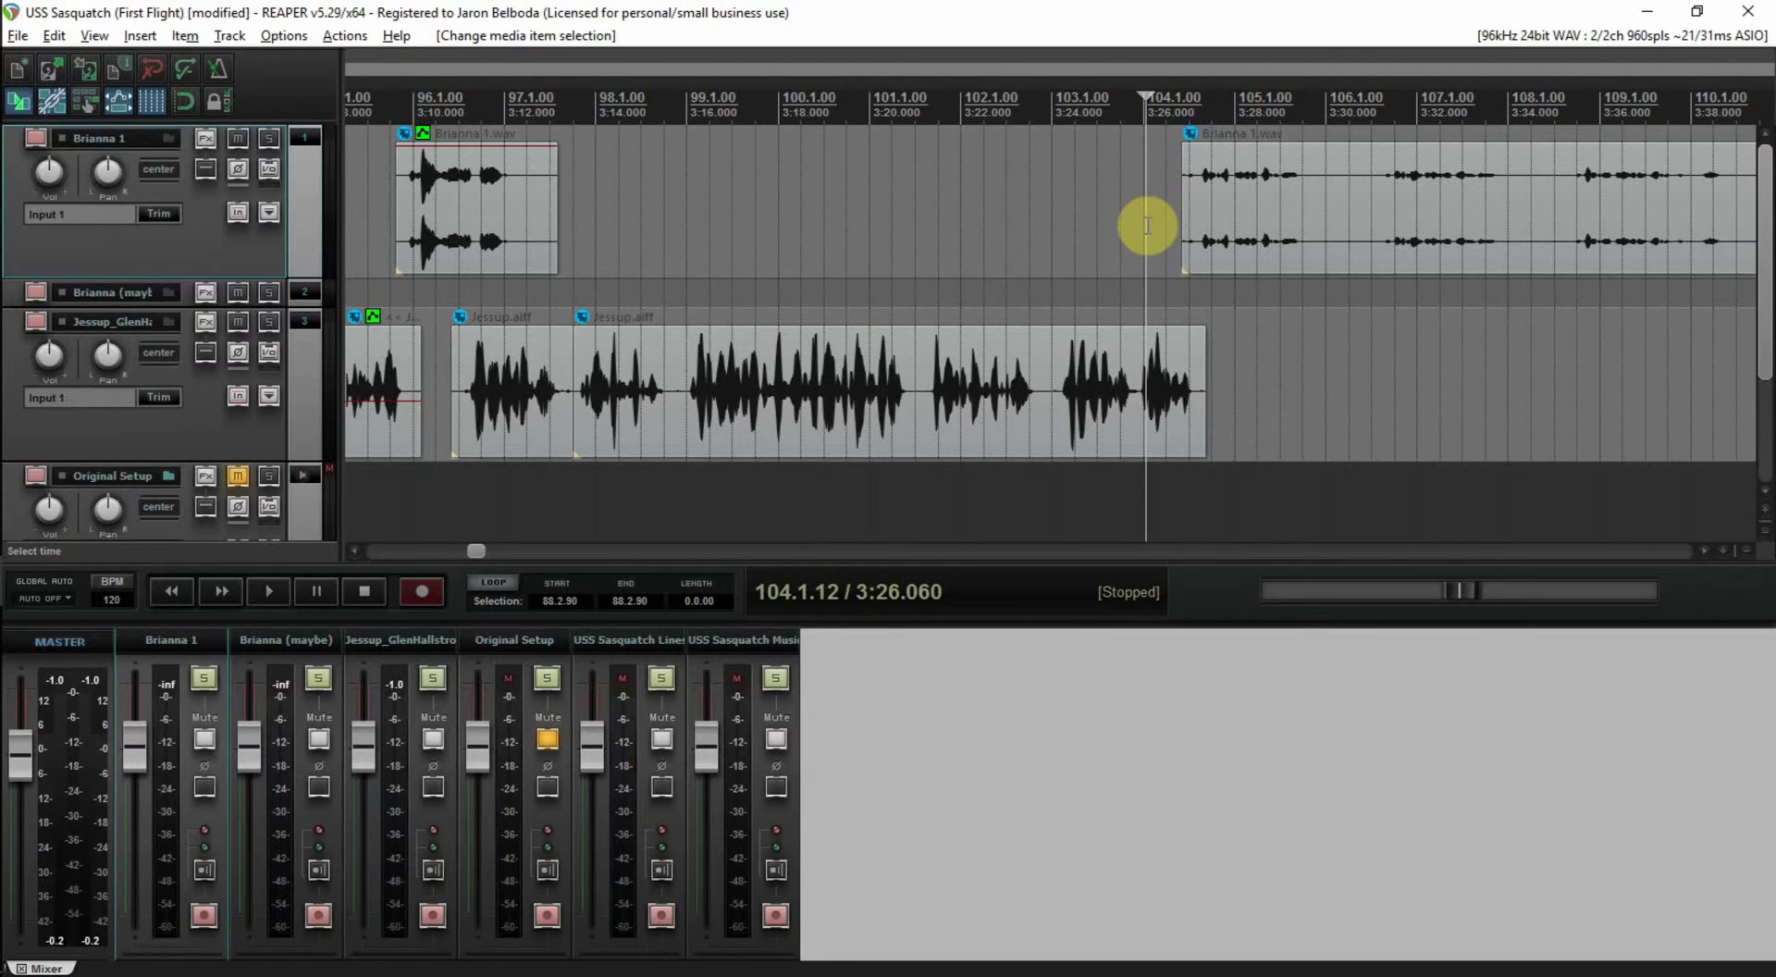
pyautogui.press('space')
pyautogui.rightClick(1373, 171)
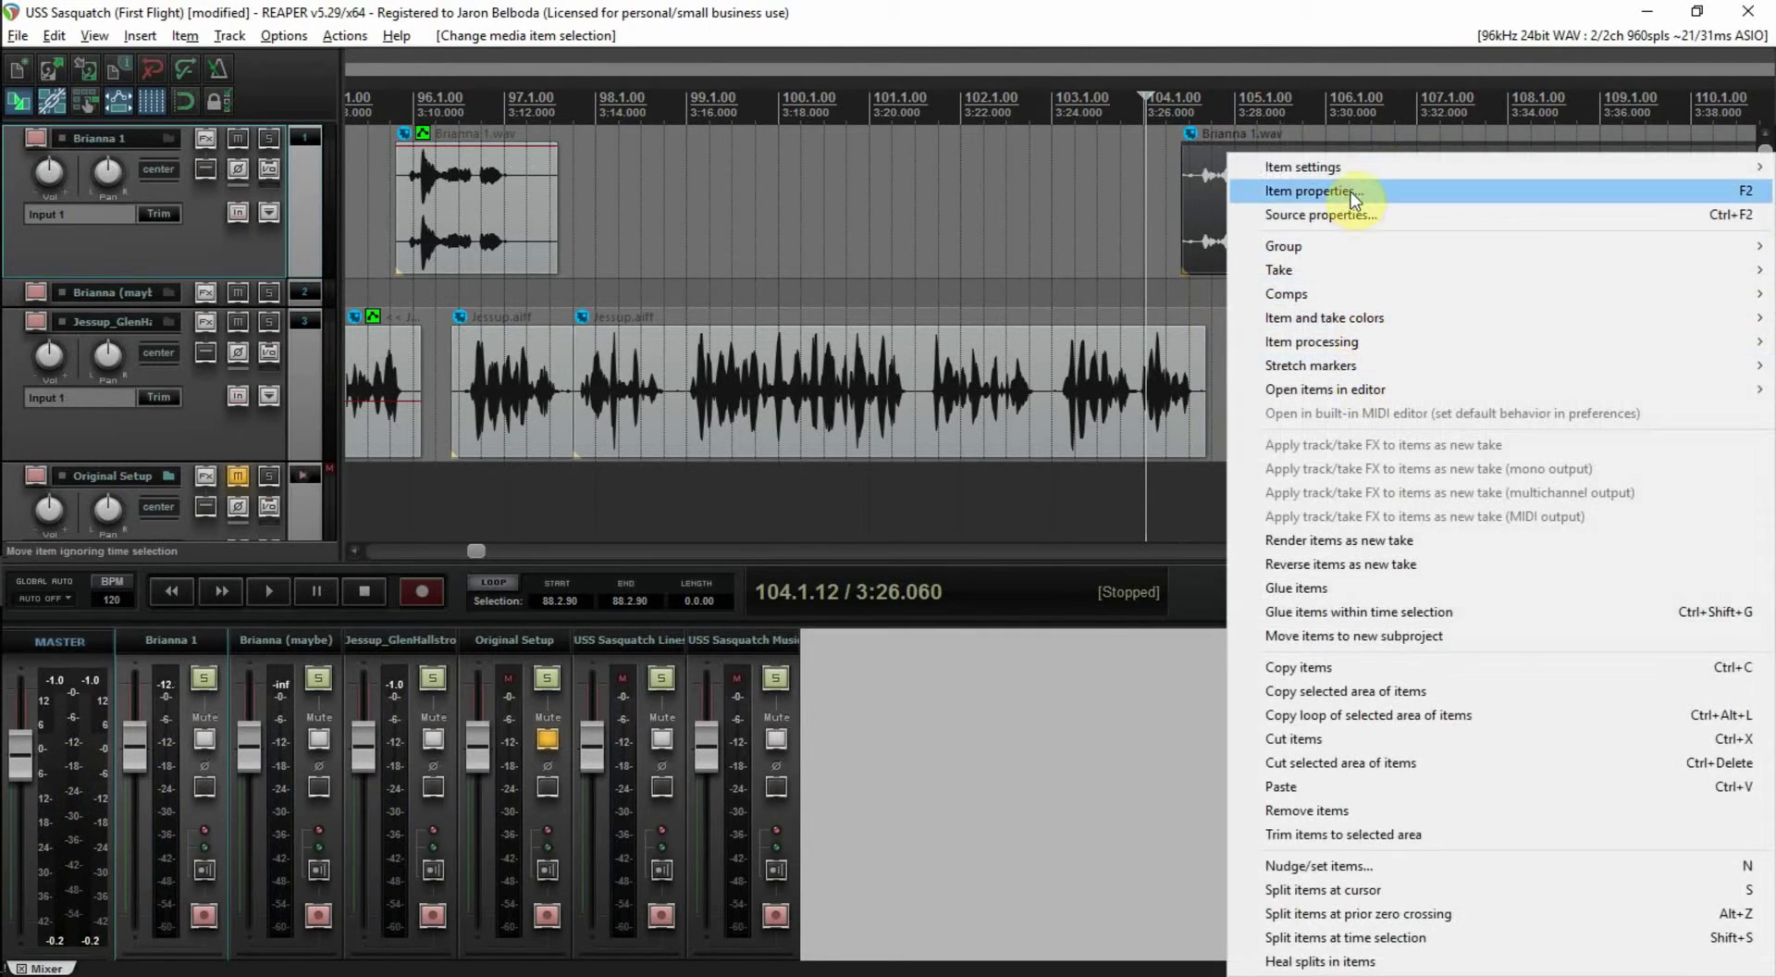
pyautogui.click(1239, 180)
pyautogui.click(1025, 574)
pyautogui.click(1041, 698)
pyautogui.click(937, 822)
pyautogui.moveTo(1314, 219); pyautogui.dragTo(1320, 76)
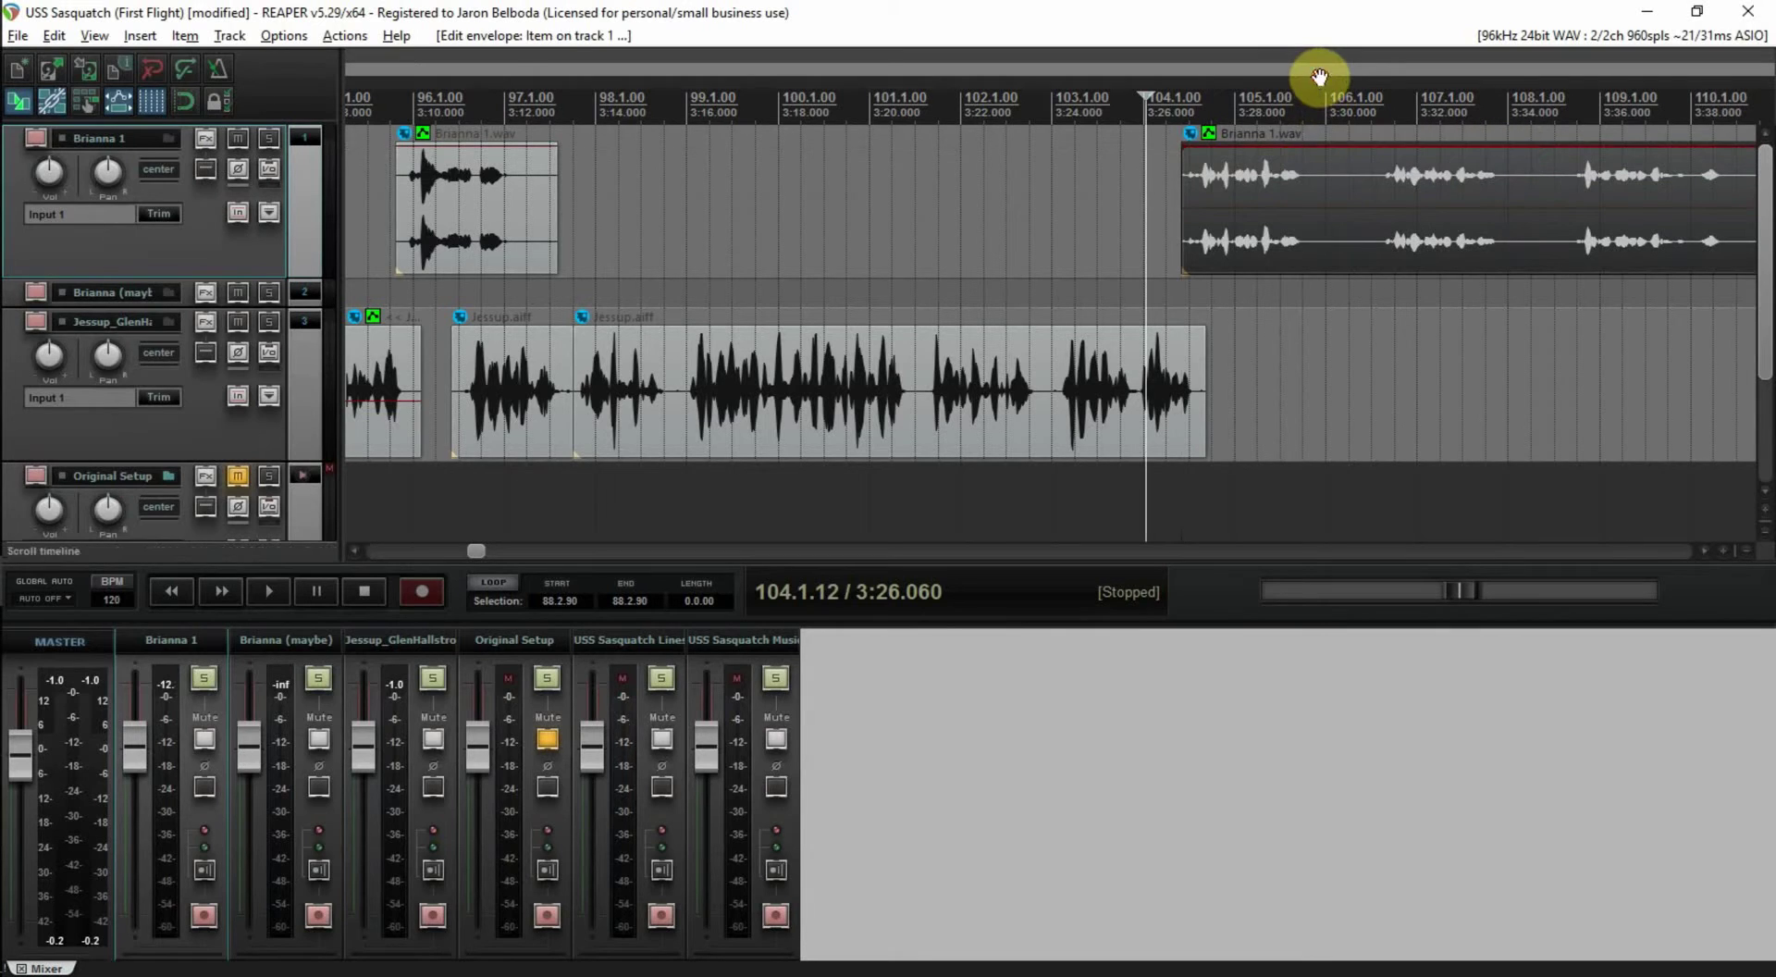
# - Play the louder track 1 clip and split it into its three takes at about 3:30.1 and 3:34.5
pyautogui.click(1160, 213)
pyautogui.press('space')
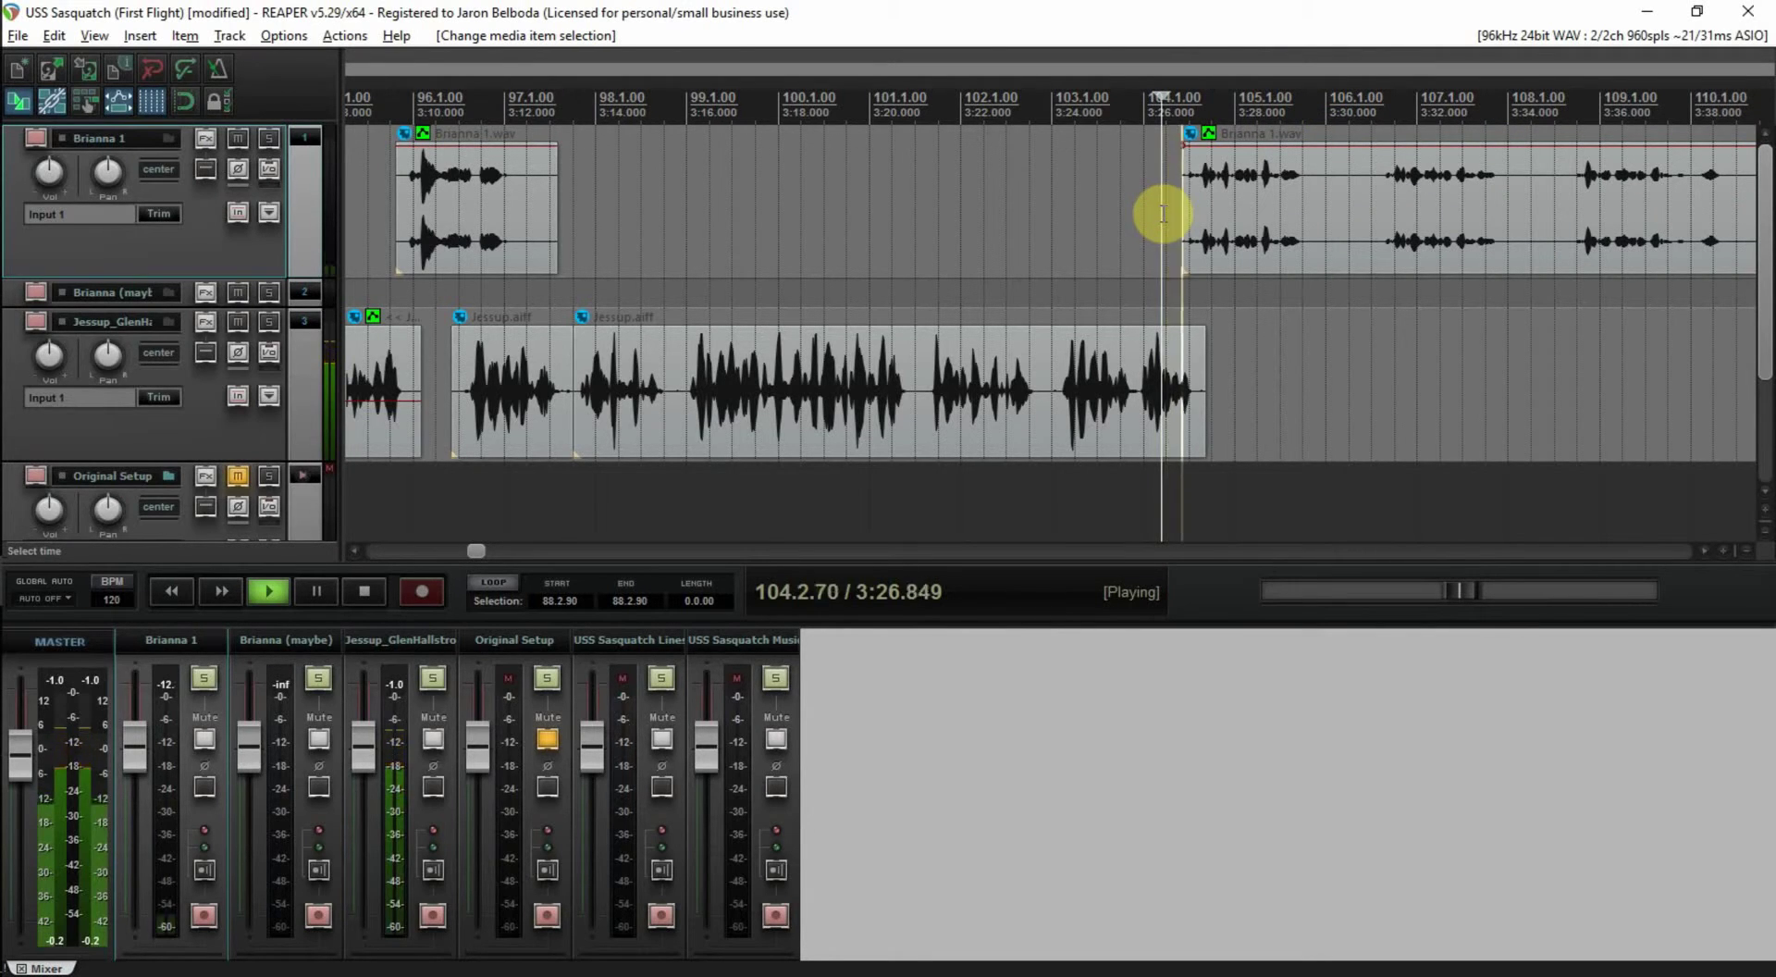
pyautogui.scroll(-1, 1229, 264)
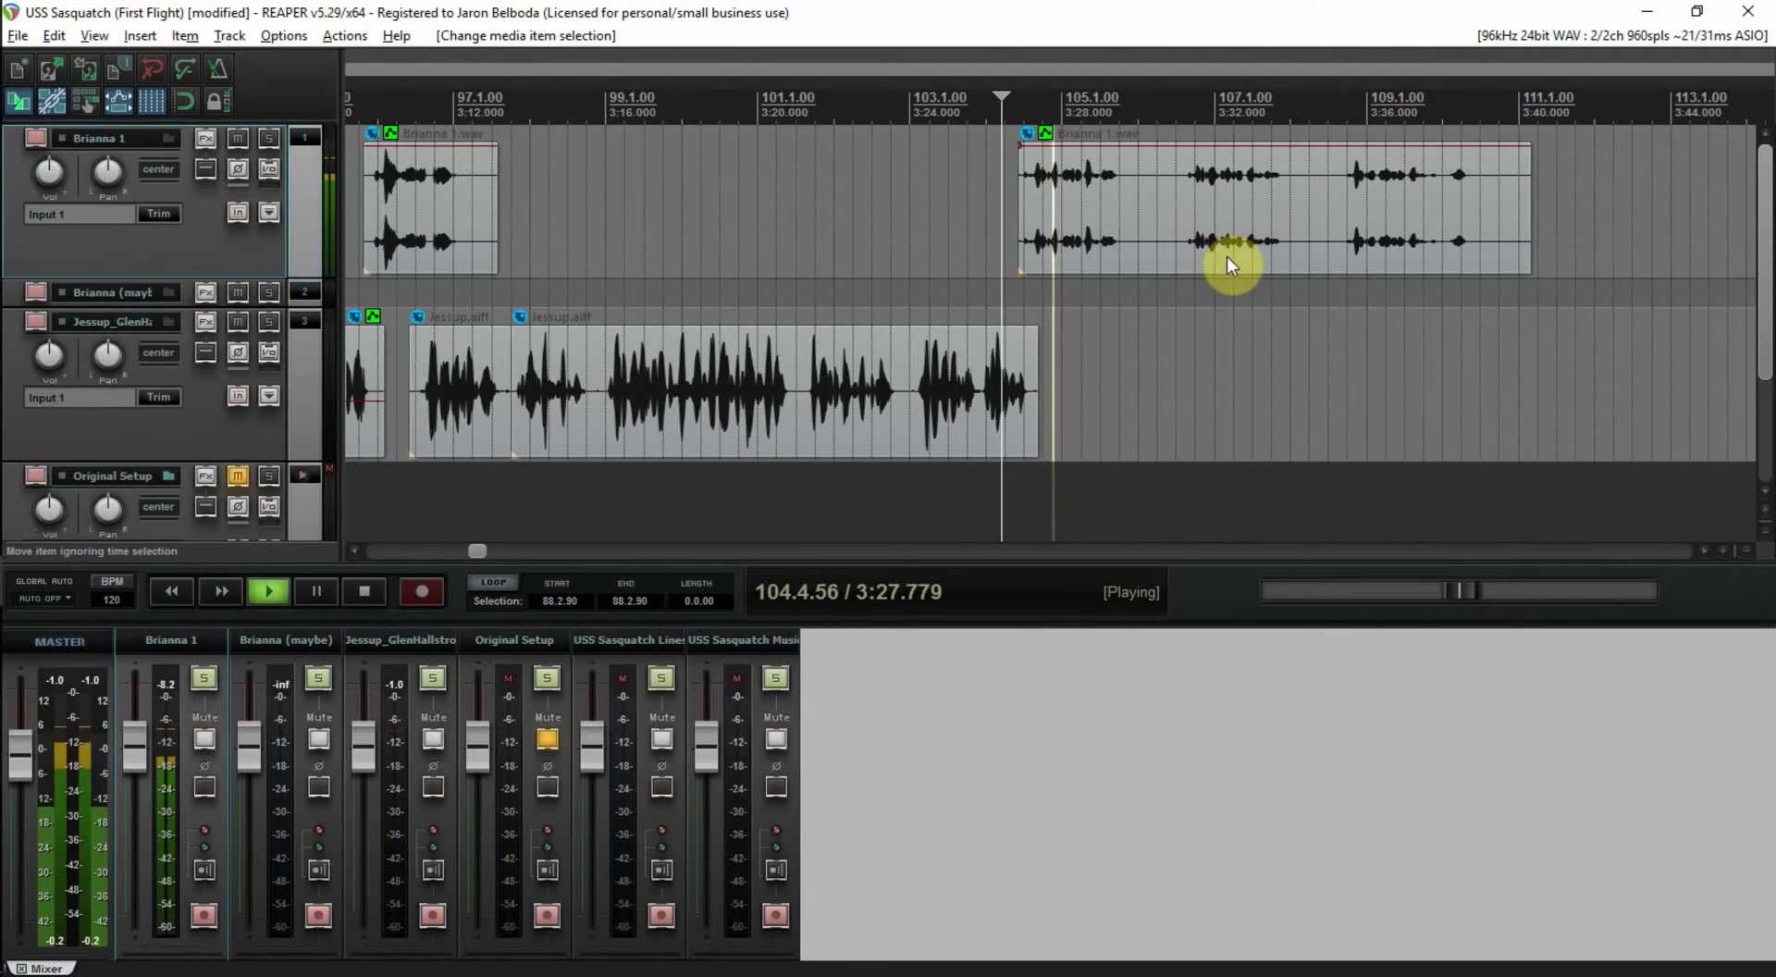
pyautogui.click(1145, 262)
pyautogui.press('space')
pyautogui.press('s')
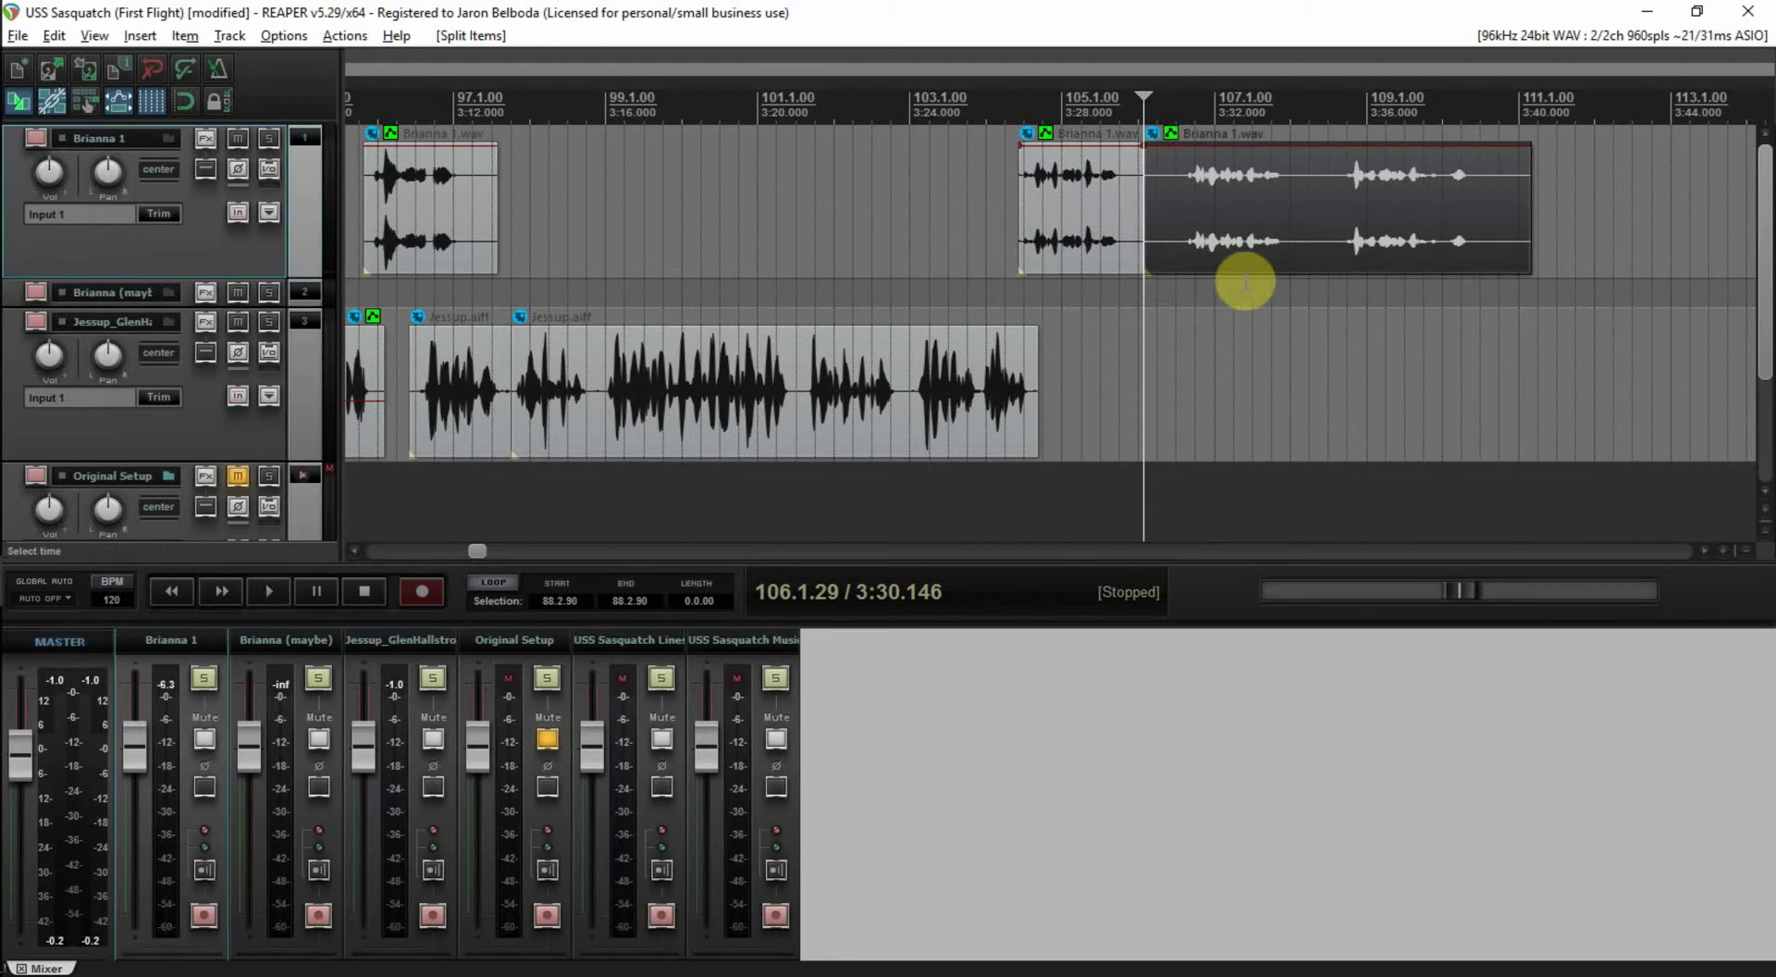
pyautogui.click(1312, 257)
pyautogui.press('s')
# - Spread the three takes apart, try the second one at about 3:26.2 in place of the first, and play it
pyautogui.moveTo(1313, 257); pyautogui.dragTo(1392, 257)
pyautogui.moveTo(1217, 230); pyautogui.dragTo(1289, 231)
pyautogui.moveTo(1059, 217); pyautogui.dragTo(725, 199)
pyautogui.moveTo(1274, 212); pyautogui.dragTo(1053, 211)
pyautogui.click(974, 204)
pyautogui.press('space')
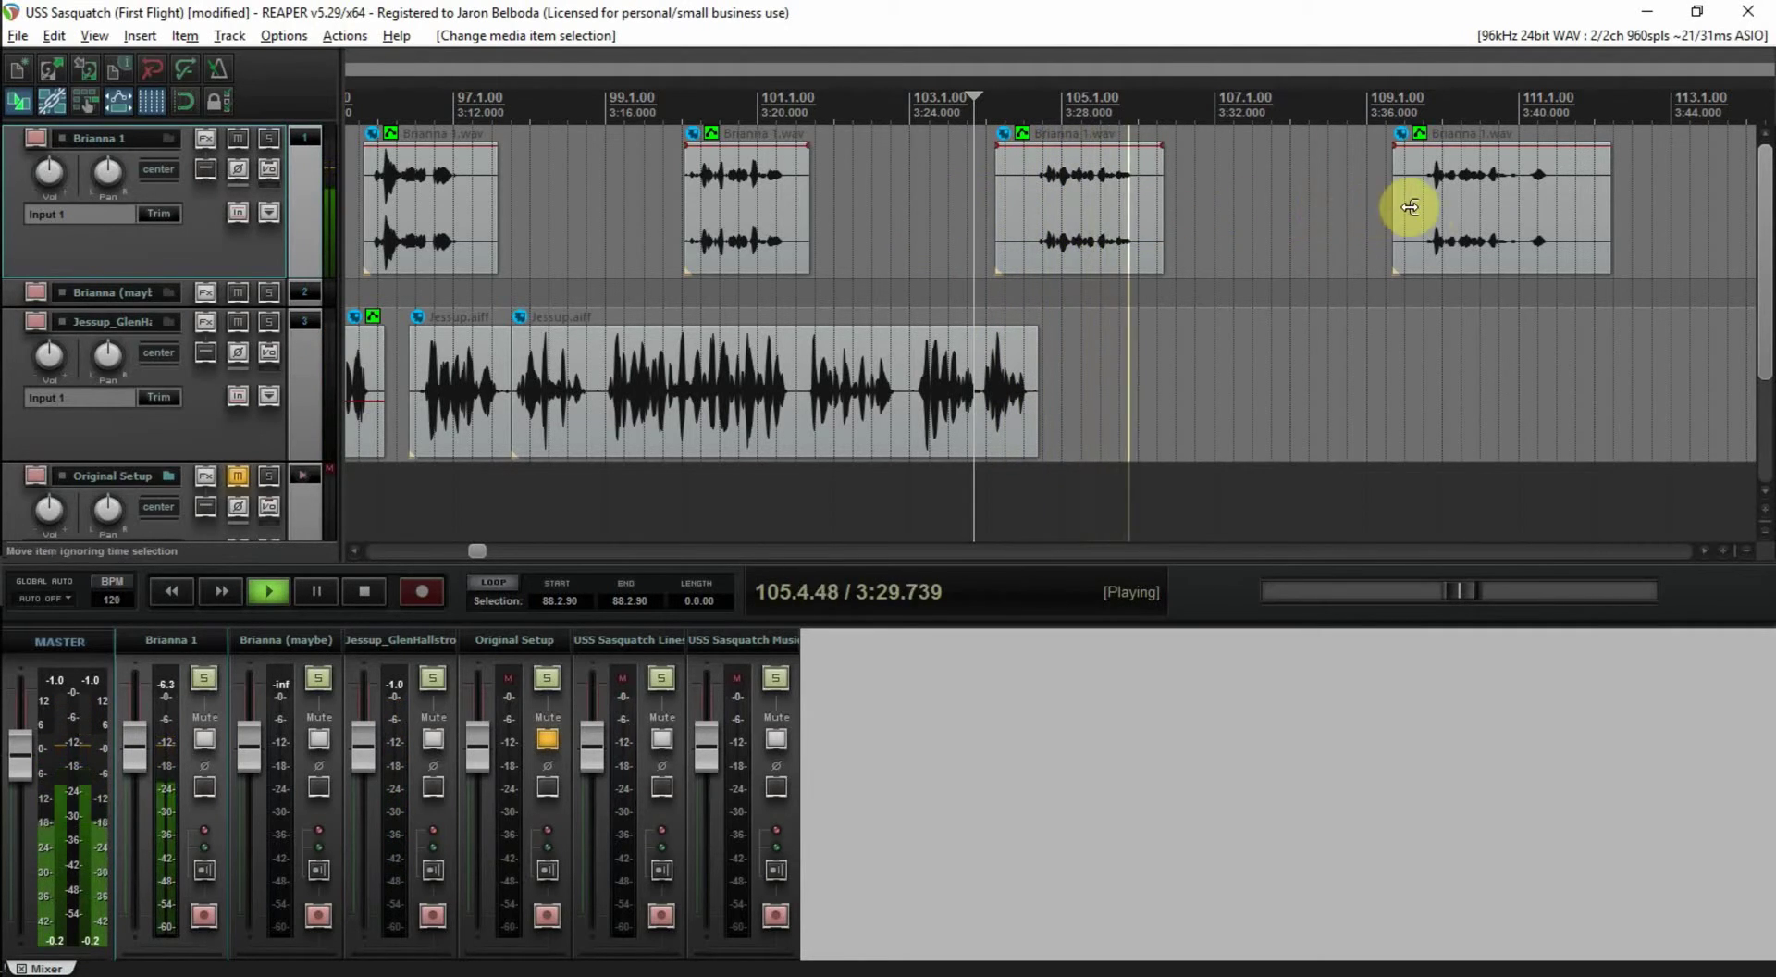
pyautogui.press('space')
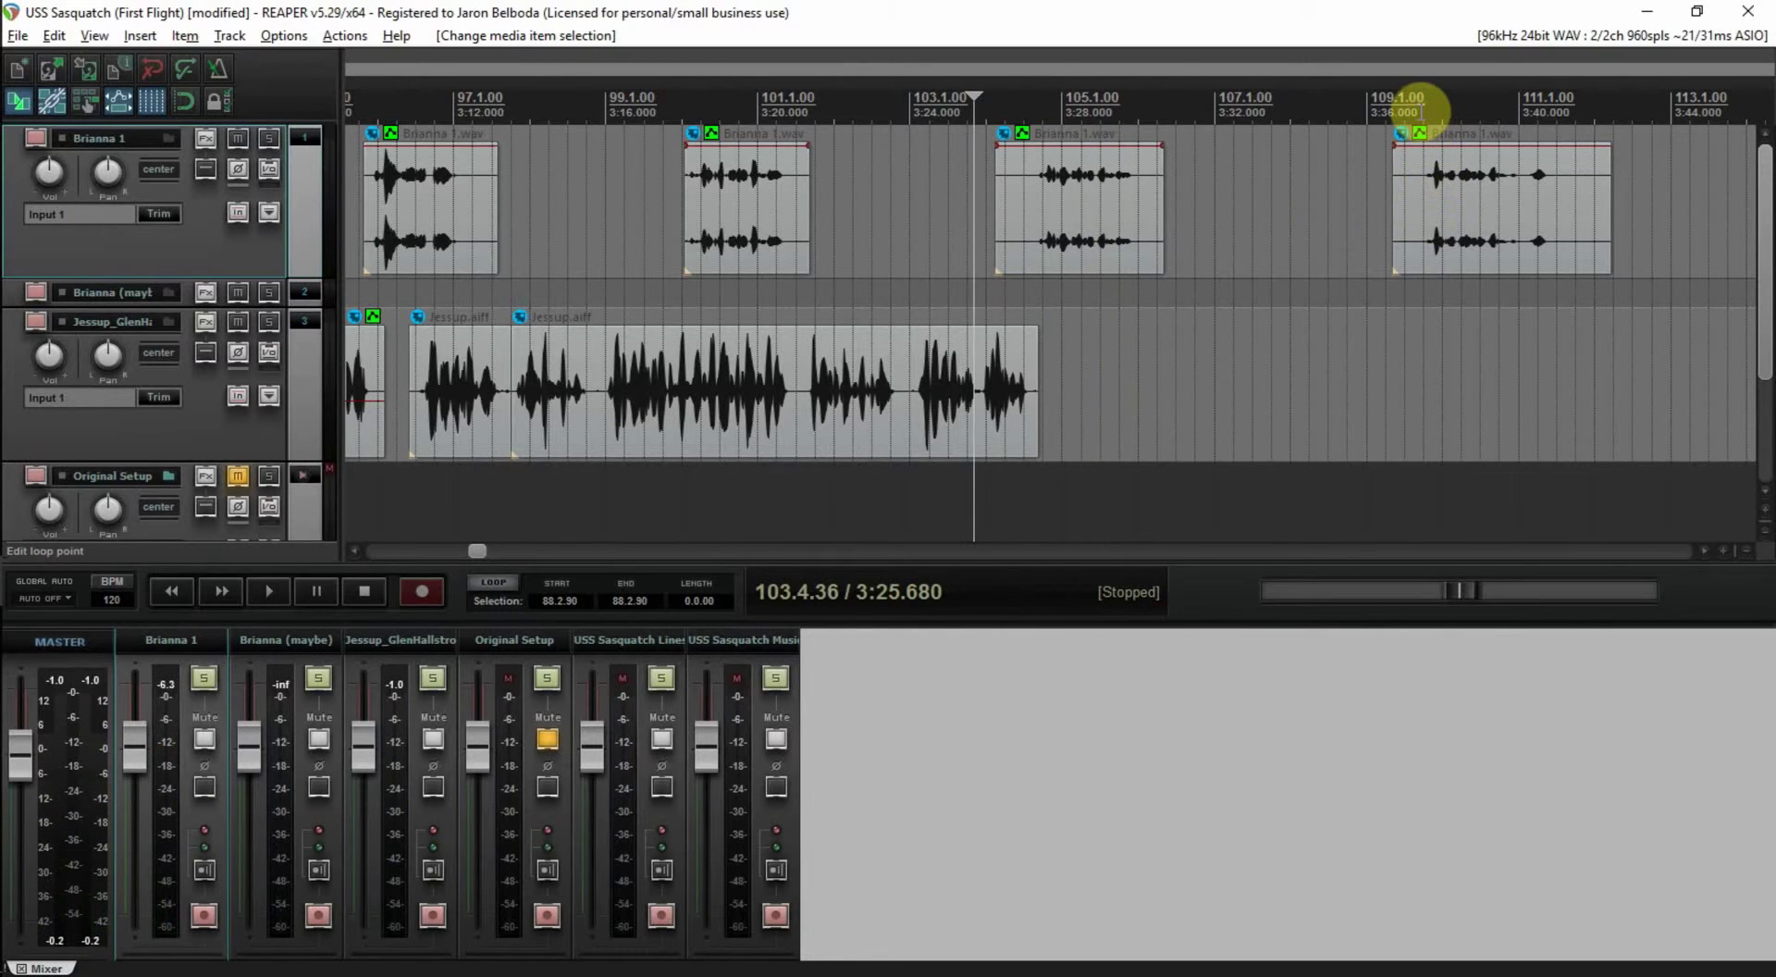
# - Play the third take on track 1 from about 3:37 and delete it
pyautogui.click(1420, 110)
pyautogui.press('space')
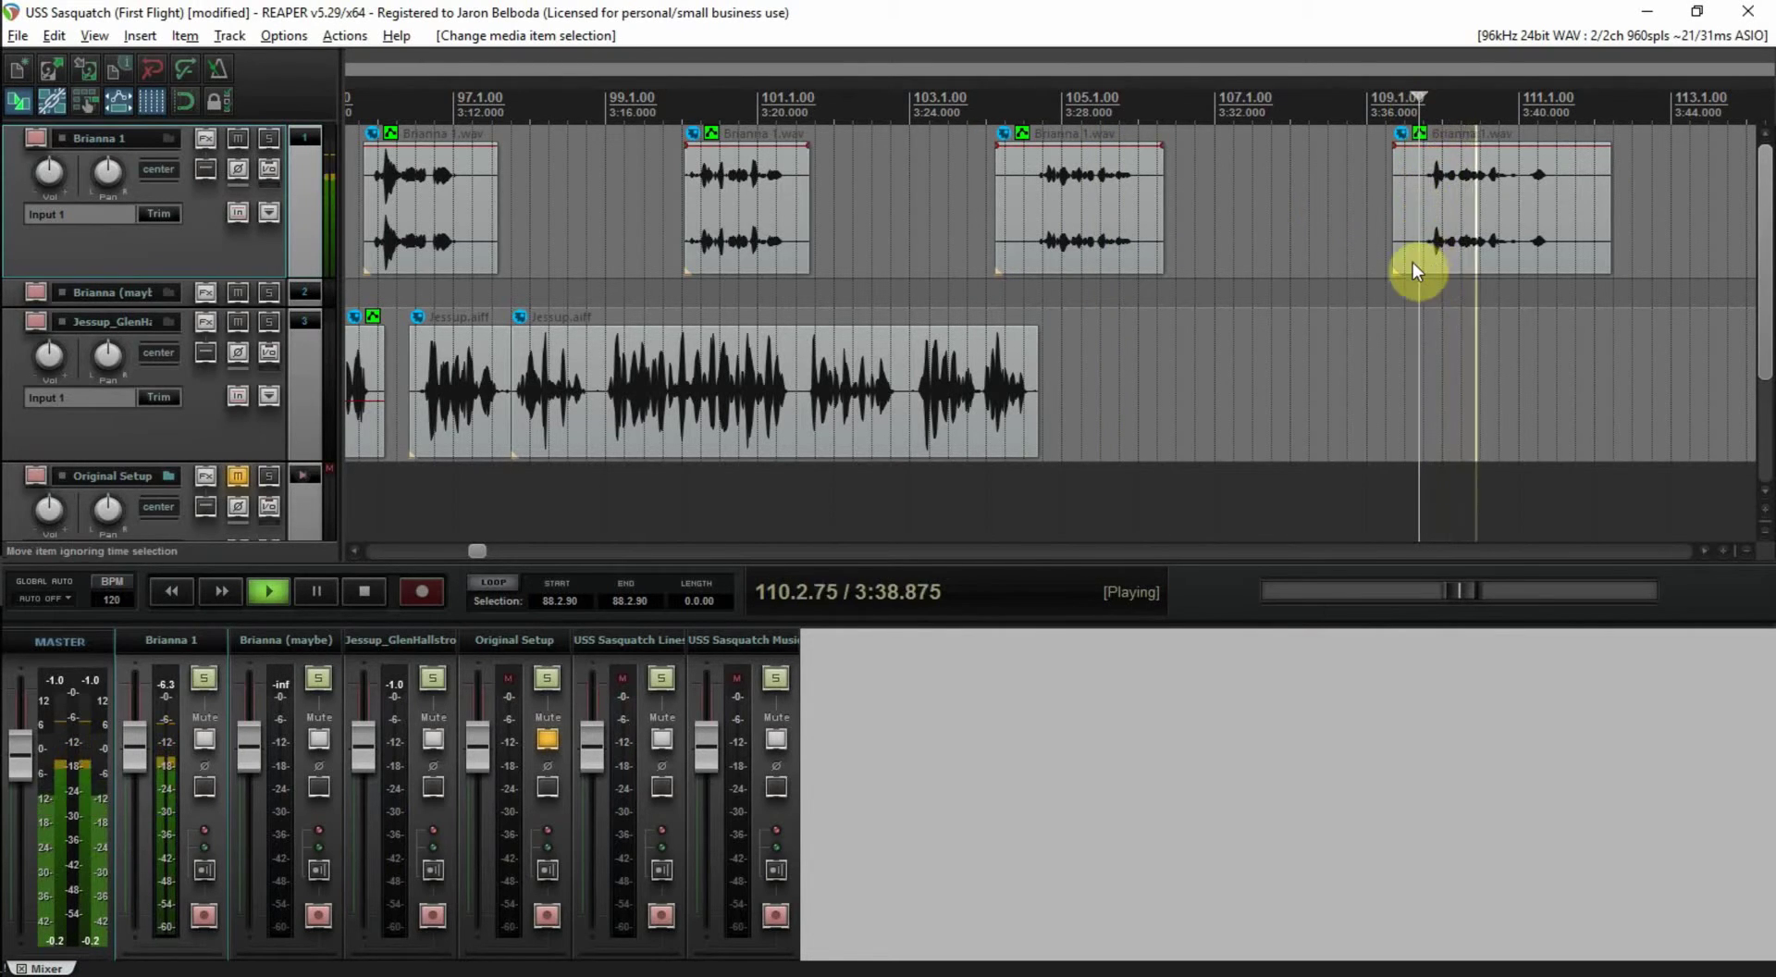
pyautogui.press('space')
pyautogui.click(1473, 230)
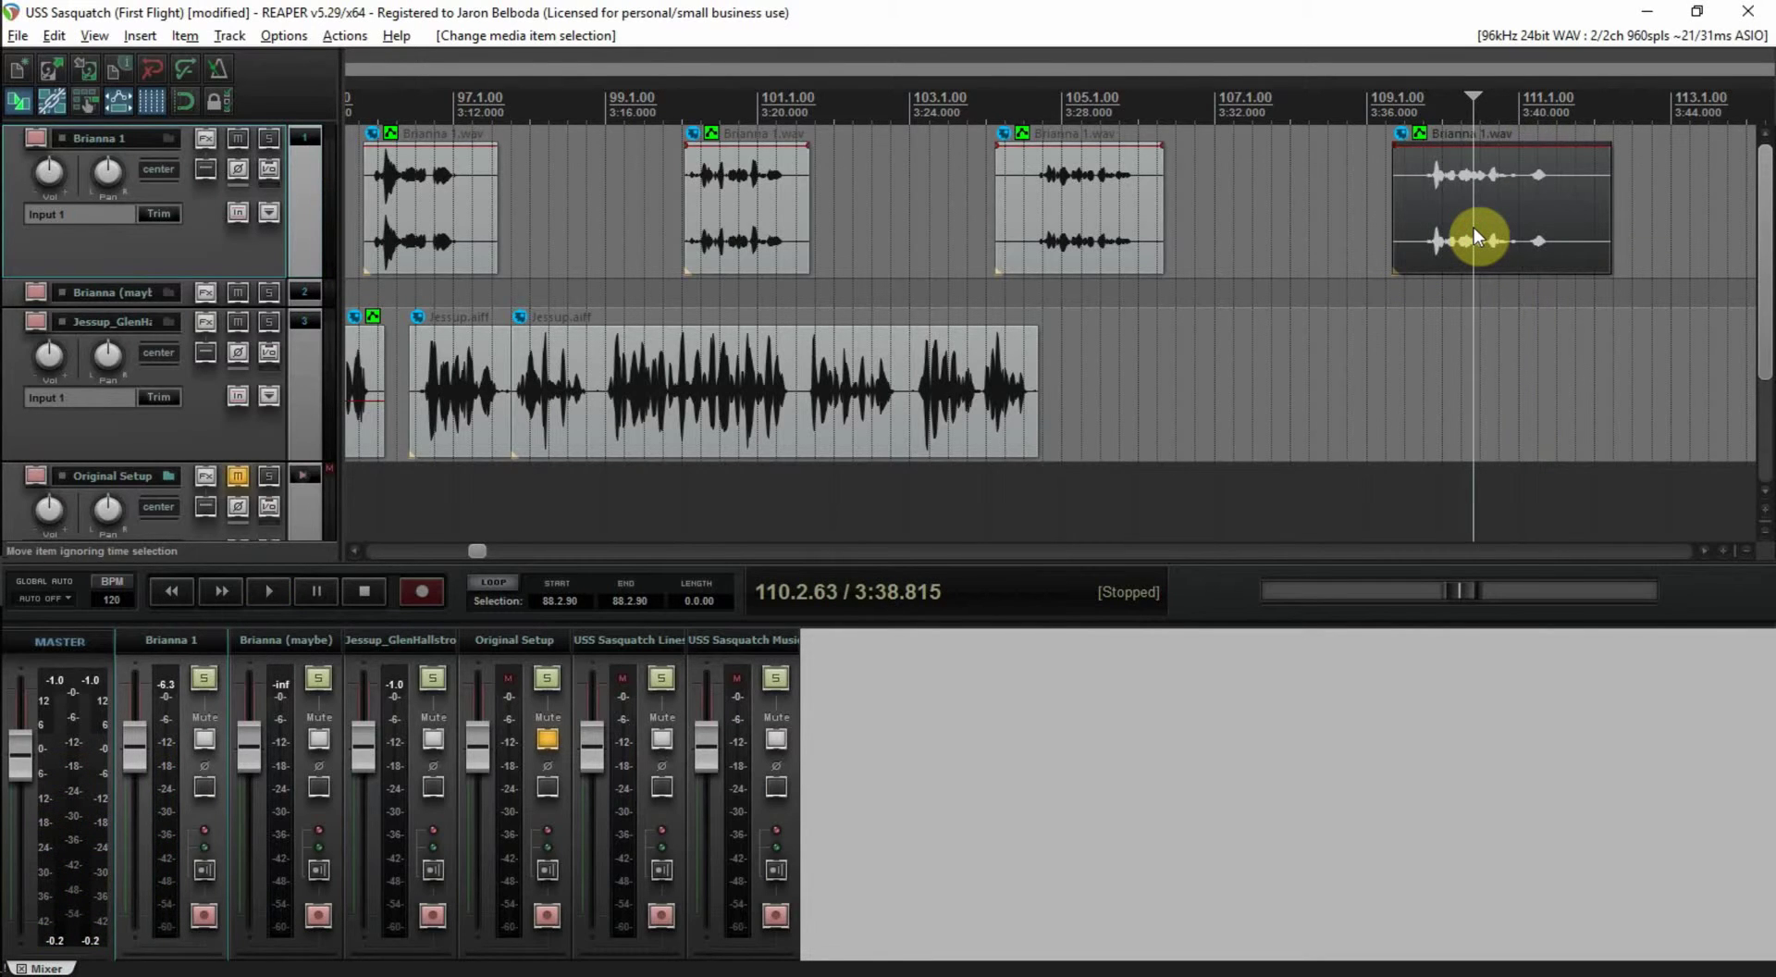
pyautogui.press('Delete')
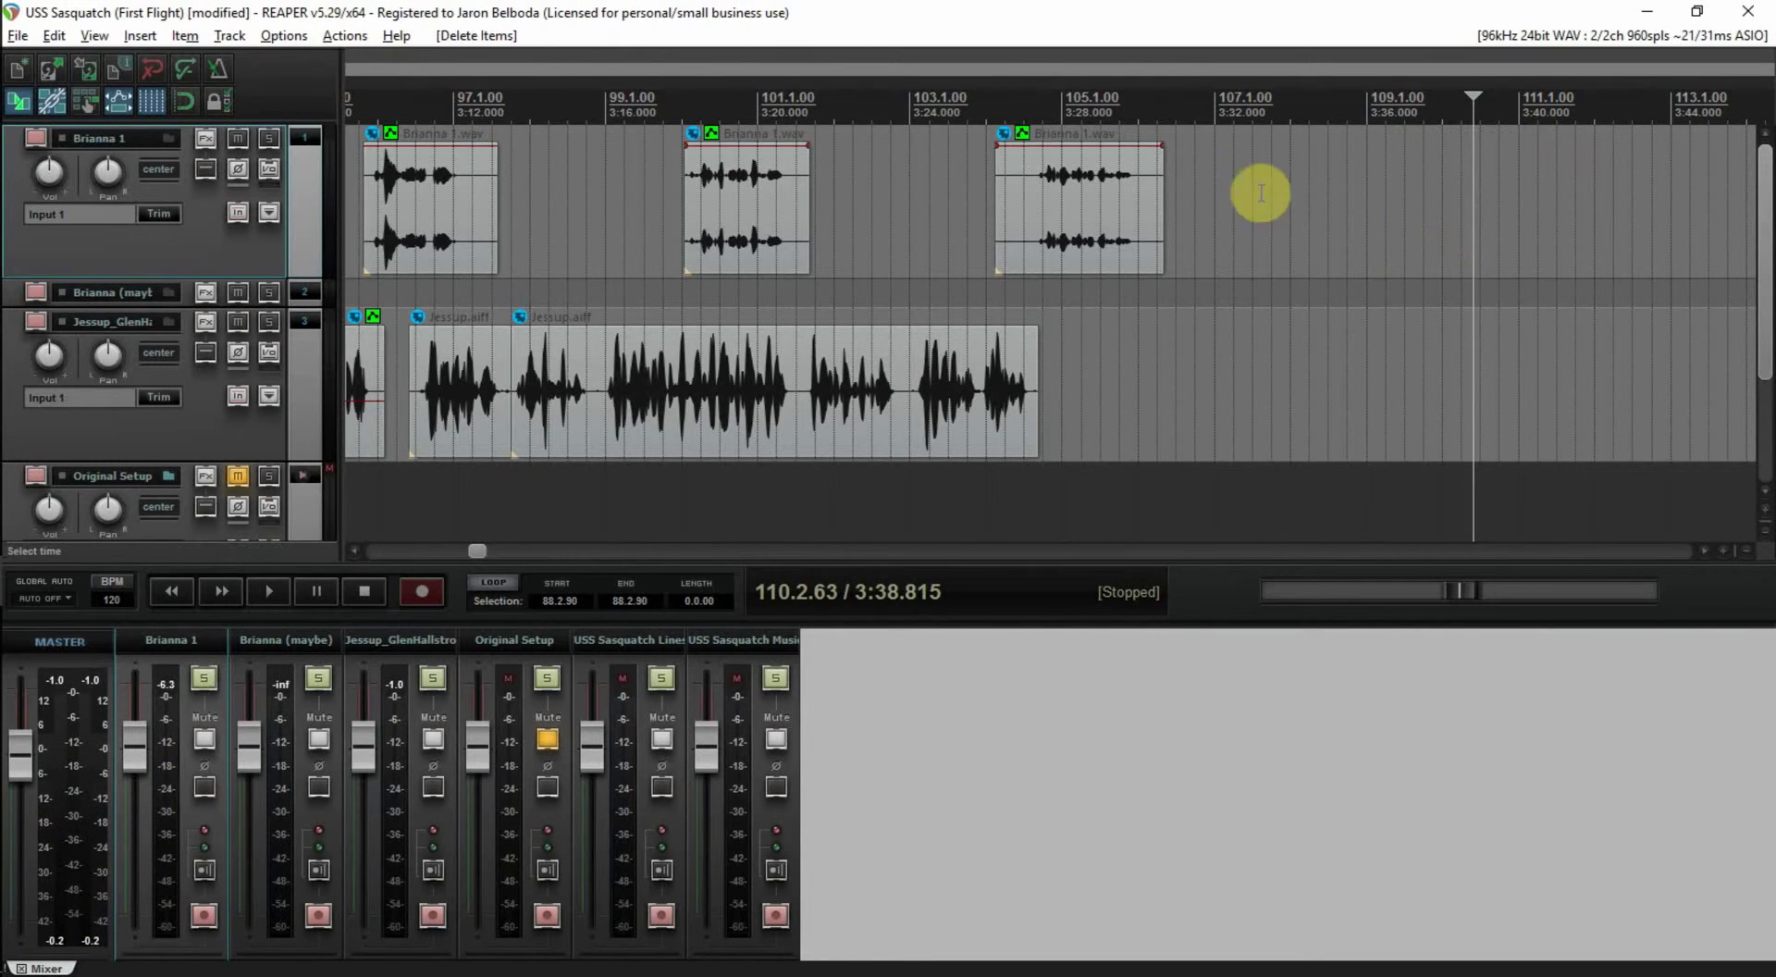
# - Put the first take back at about 3:27 with the second take after it at about 3:31, and play both
pyautogui.moveTo(1084, 229); pyautogui.dragTo(1272, 228)
pyautogui.moveTo(740, 207); pyautogui.dragTo(1077, 238)
pyautogui.click(1013, 251)
pyautogui.press('space')
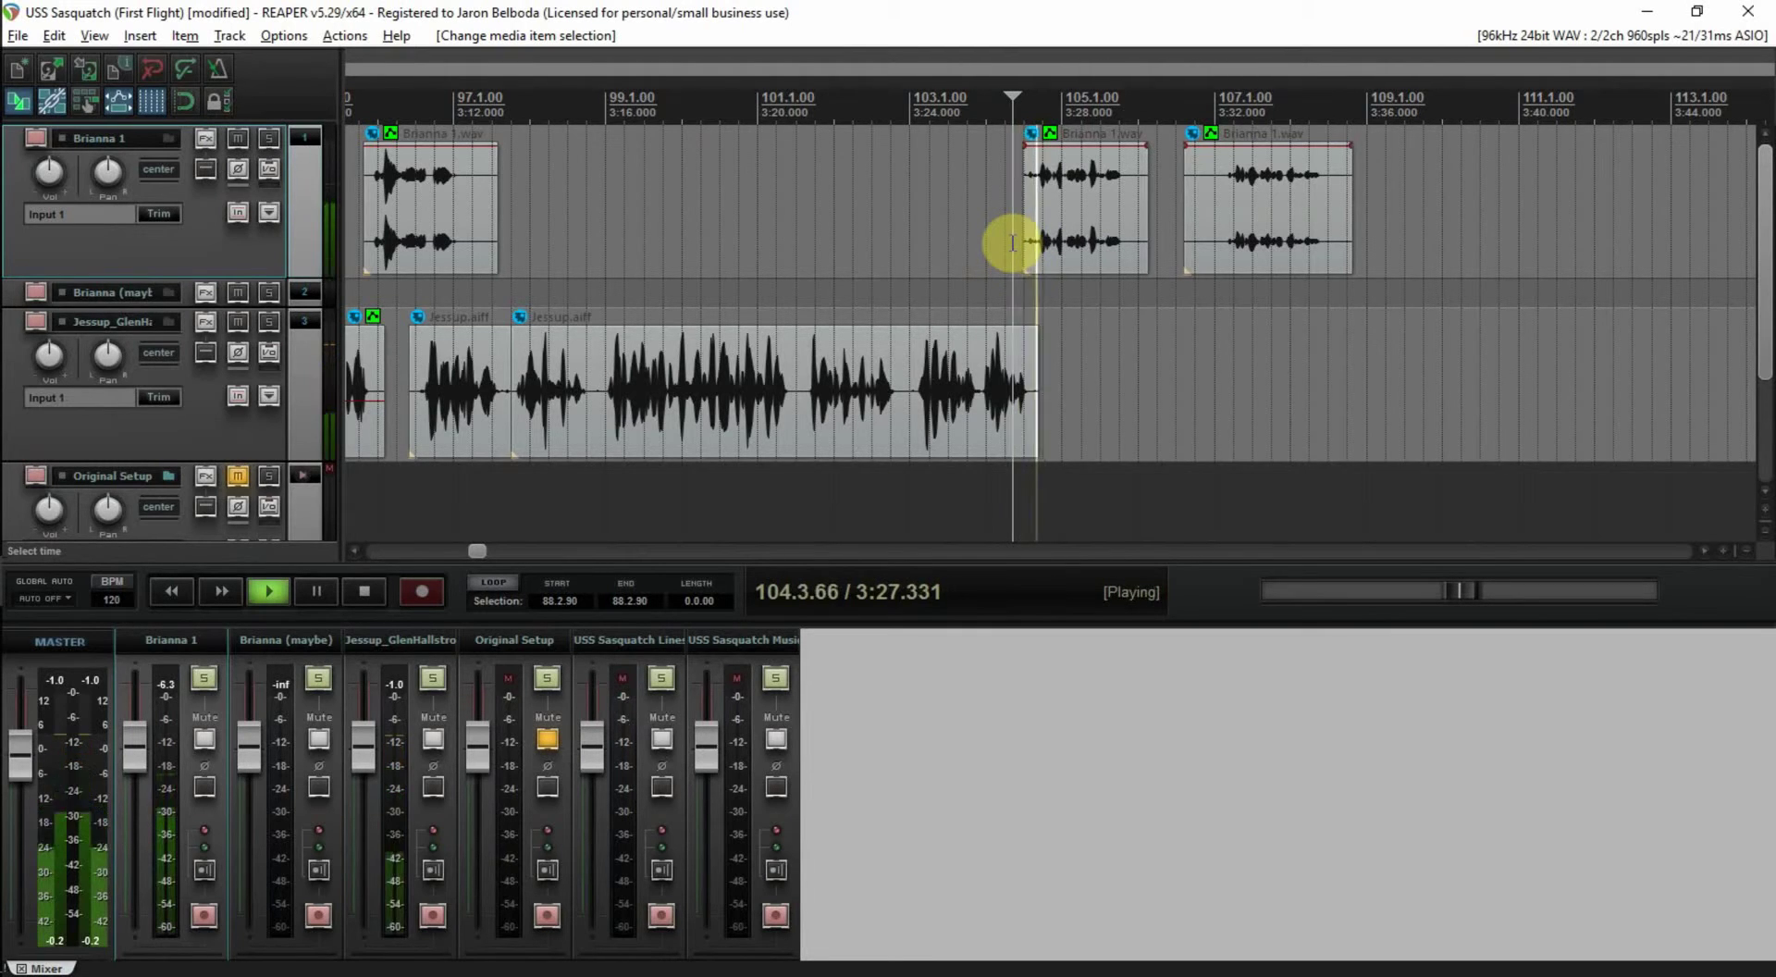
pyautogui.scroll(3, 1011, 242)
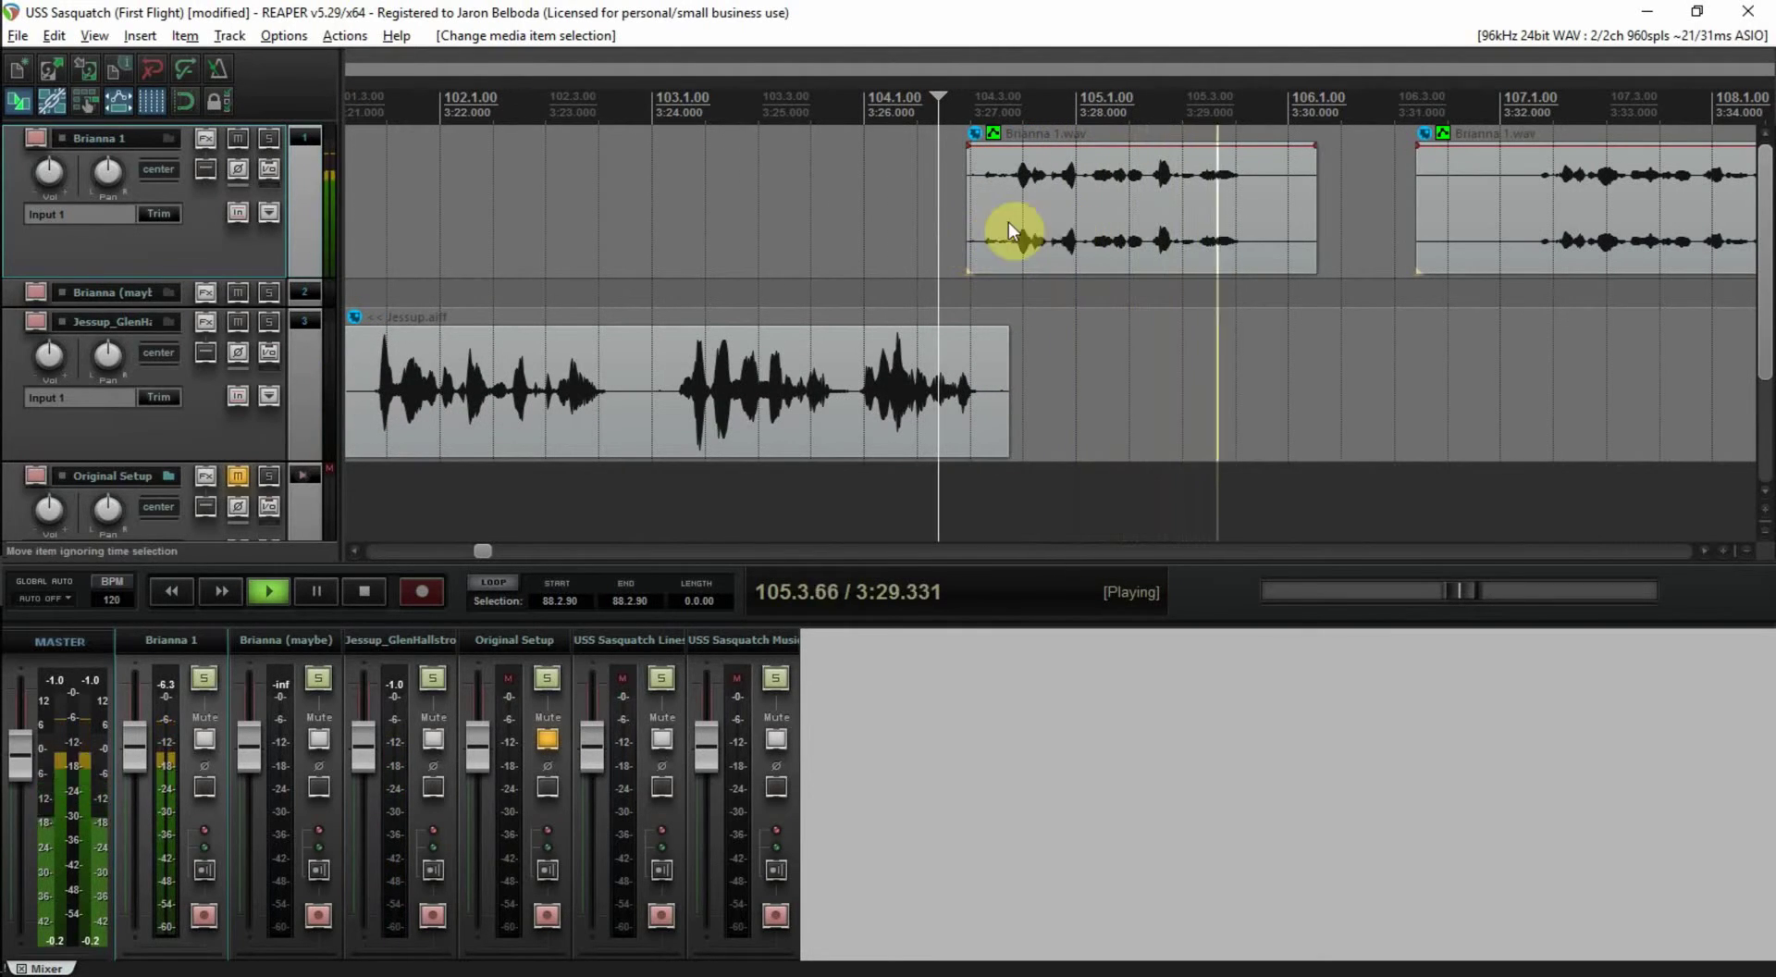
pyautogui.press('space')
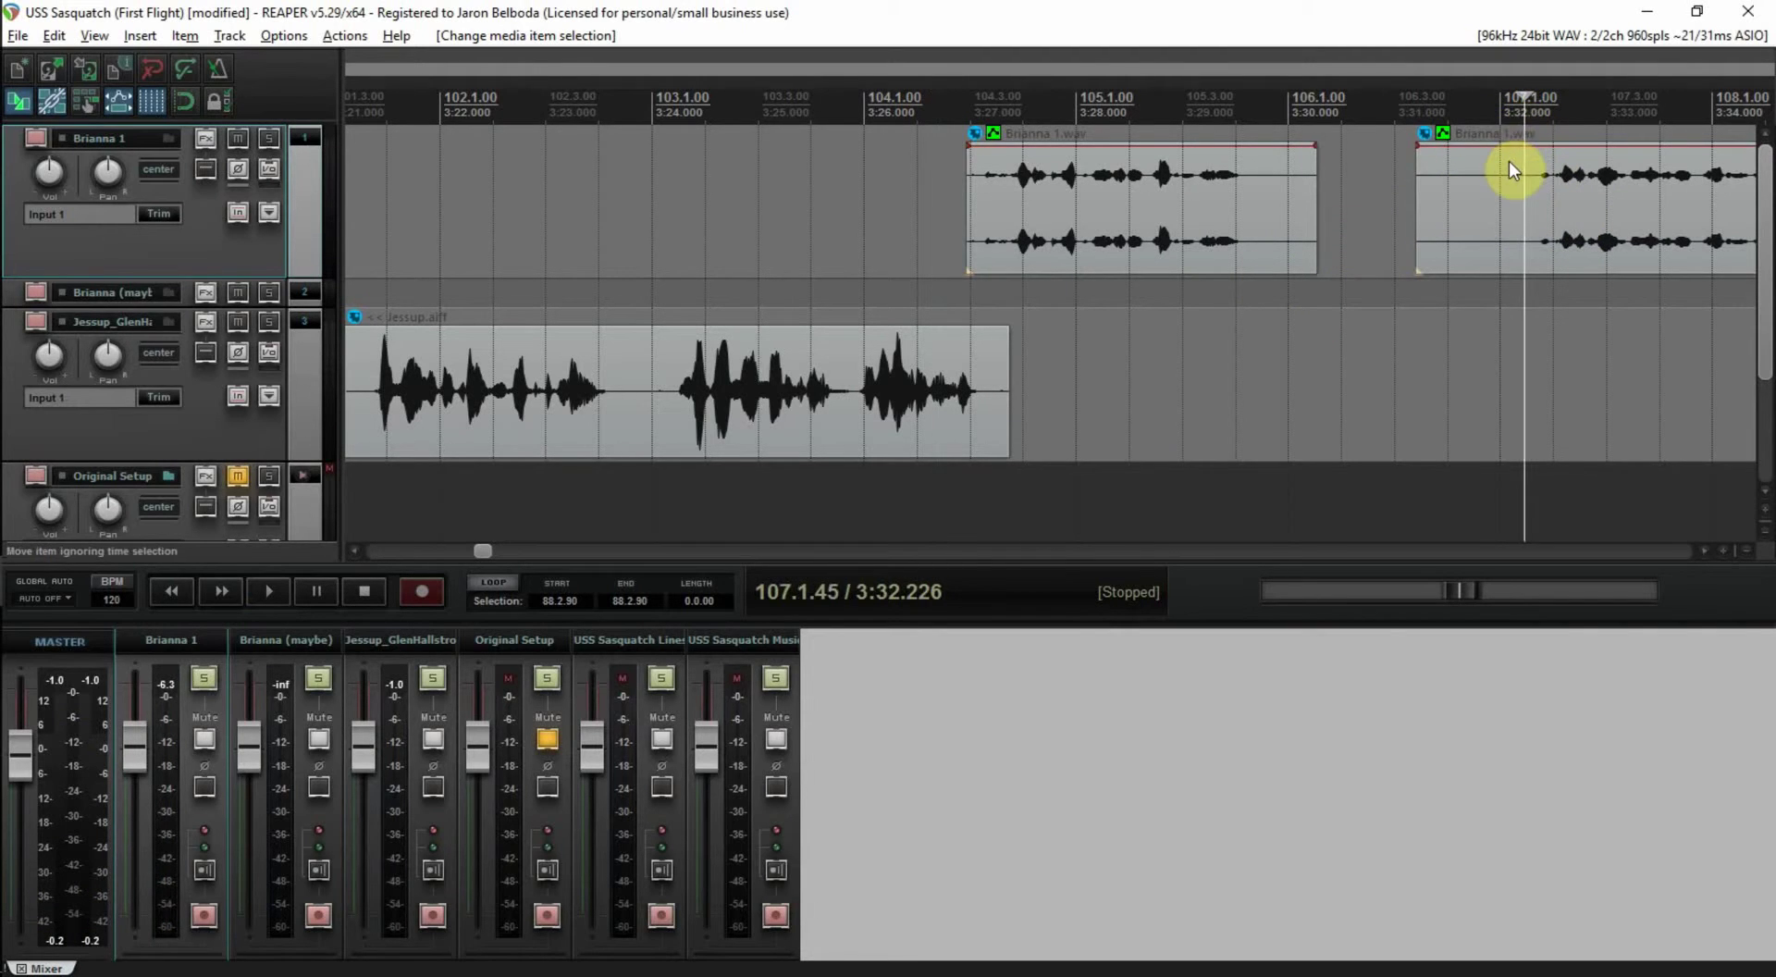
# - Replay the second take from about 3:32 and delete it from track 1
pyautogui.press('space')
pyautogui.scroll(-1, 1507, 161)
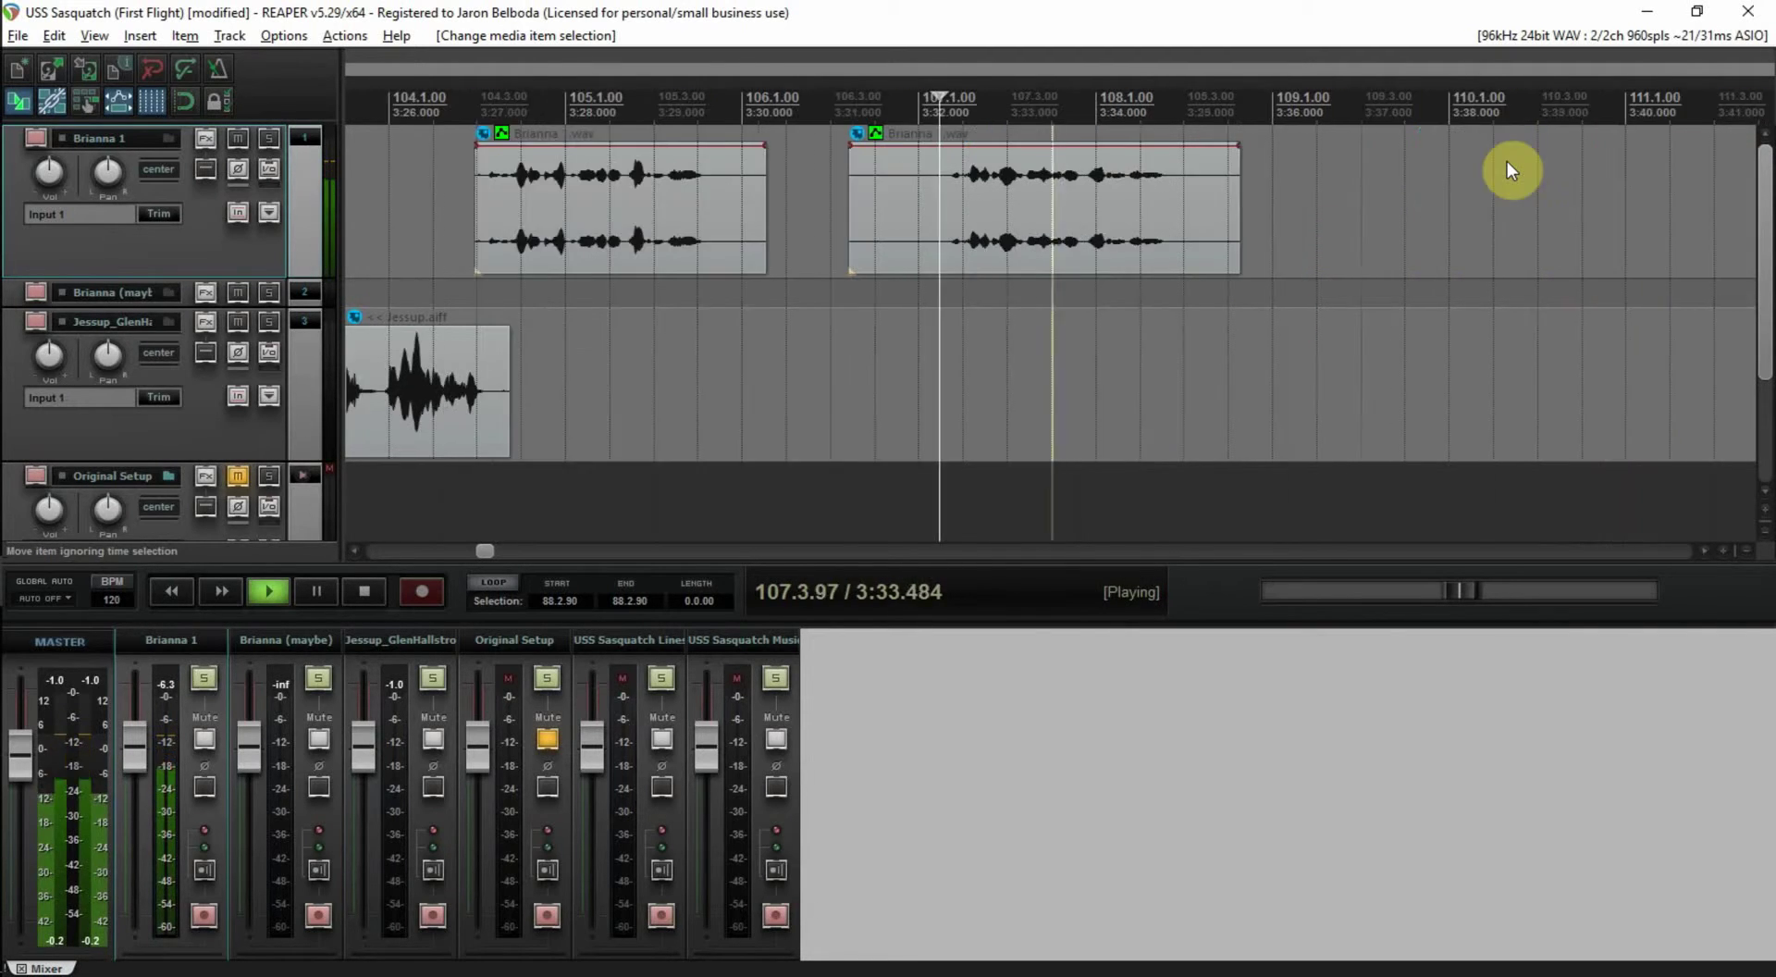
pyautogui.scroll(-1, 1507, 161)
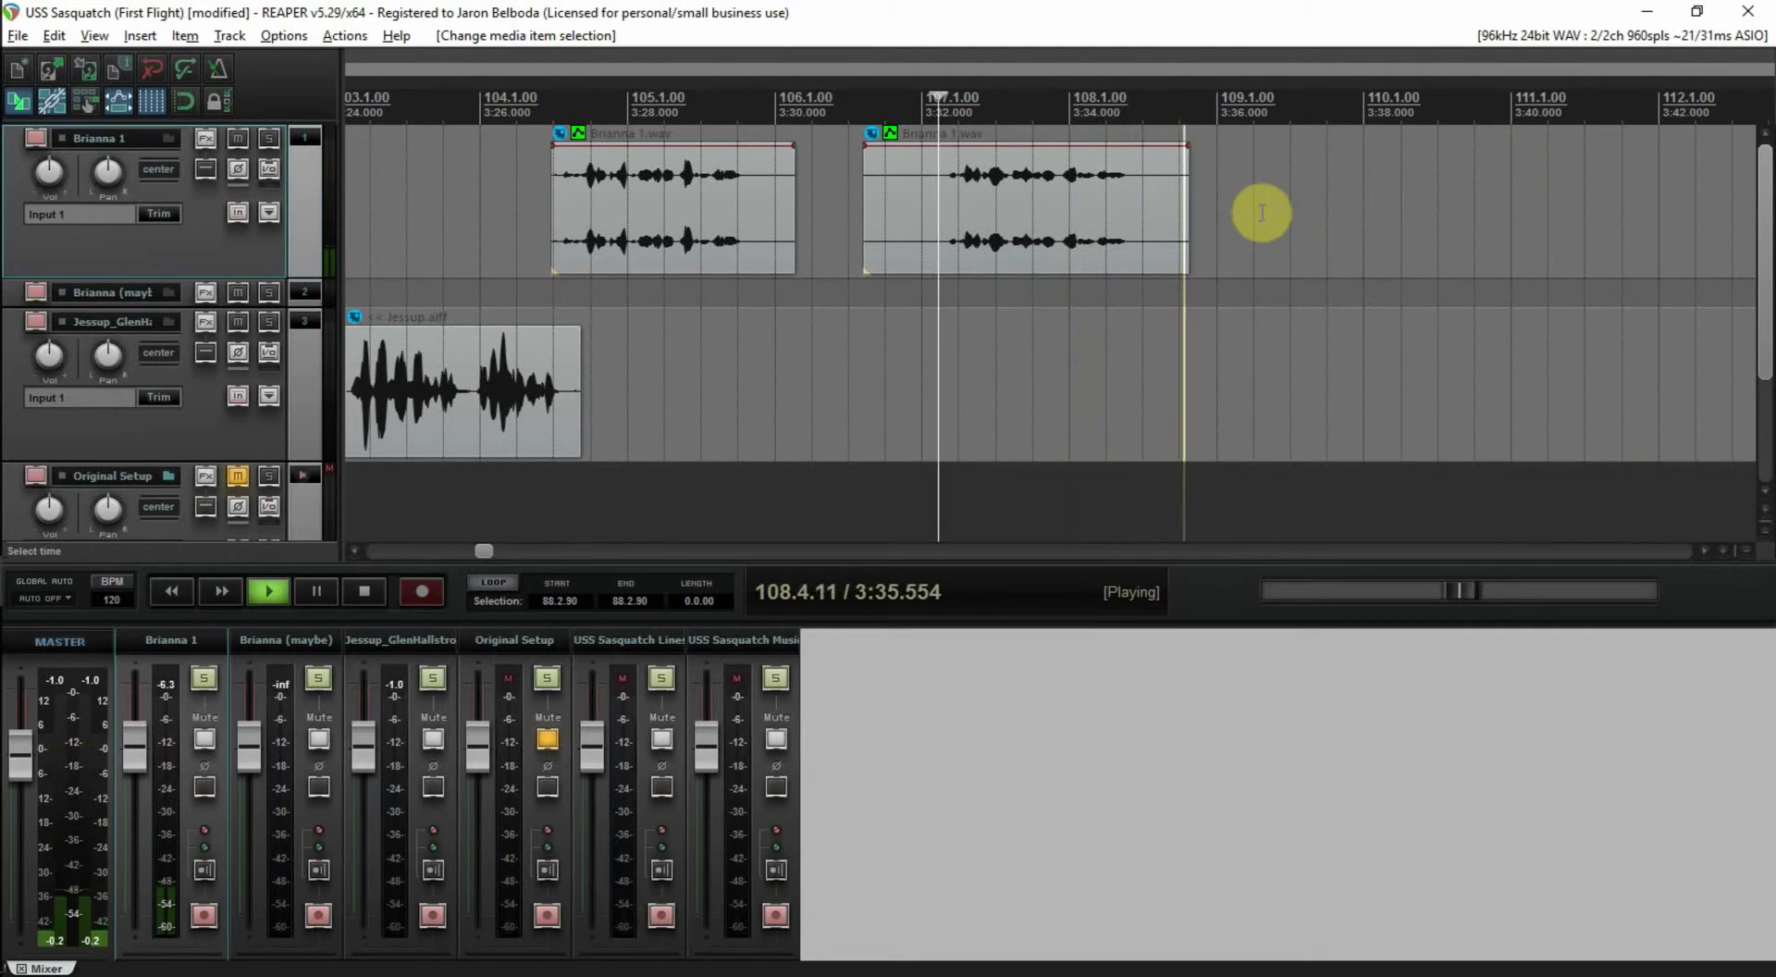
pyautogui.press('space')
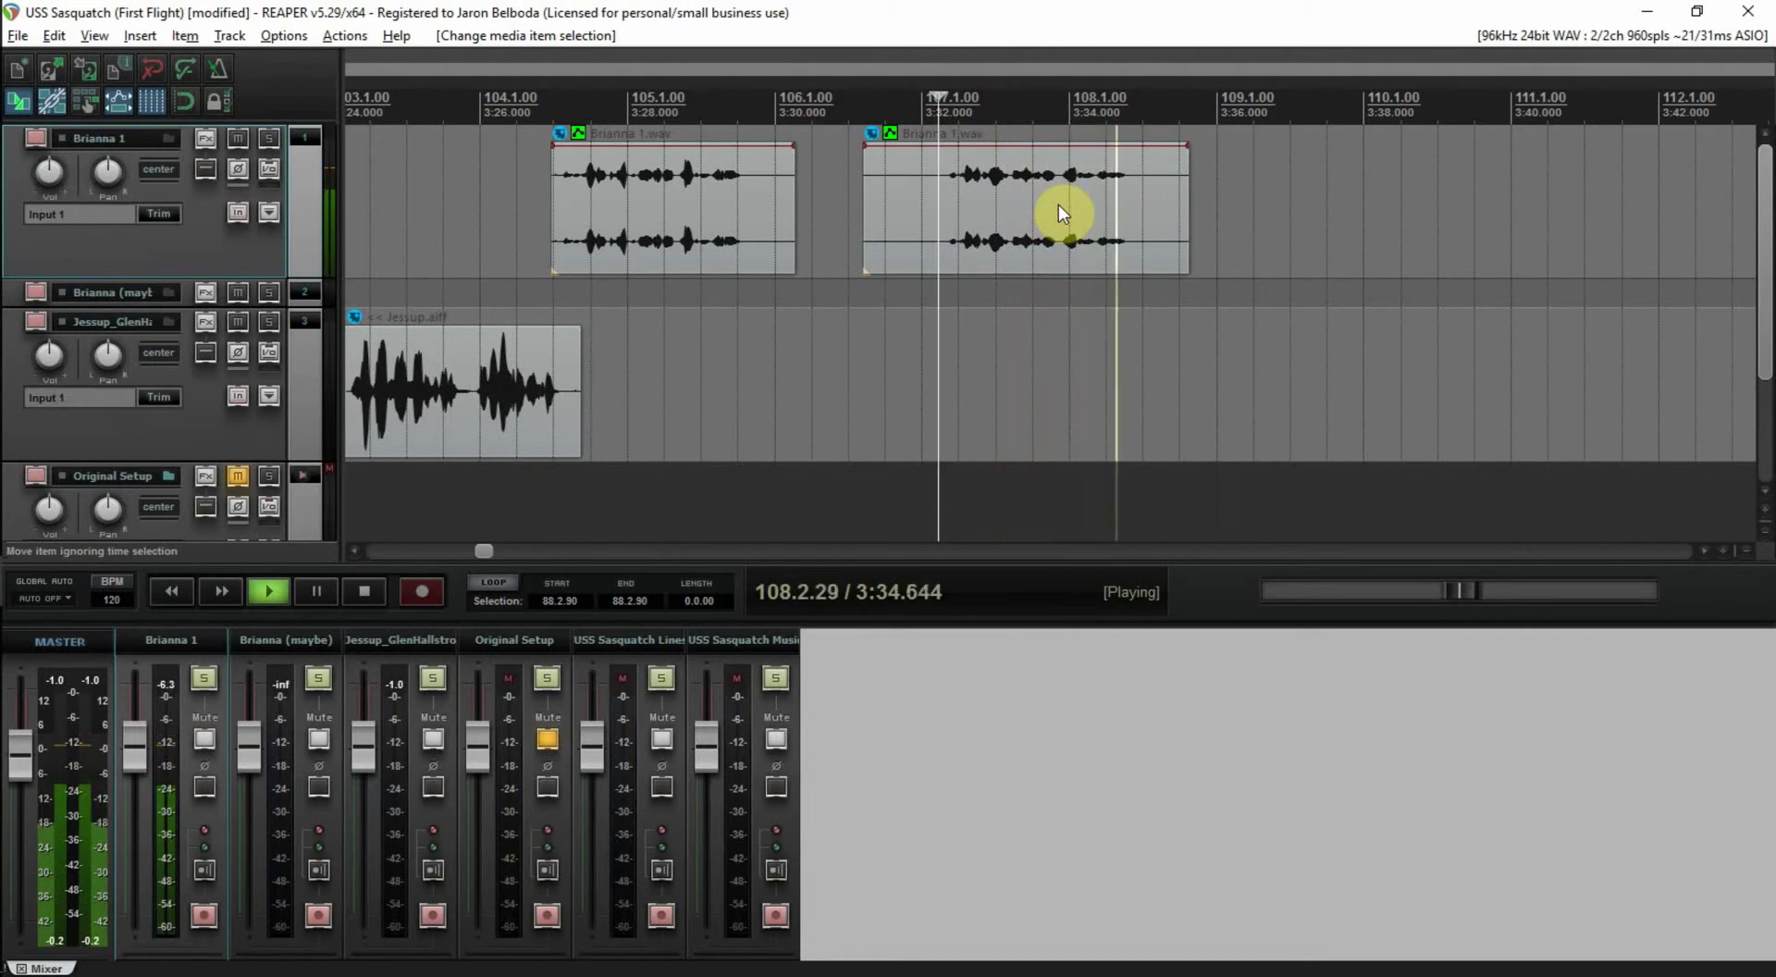
pyautogui.press('space')
pyautogui.click(1058, 200)
pyautogui.press('Delete')
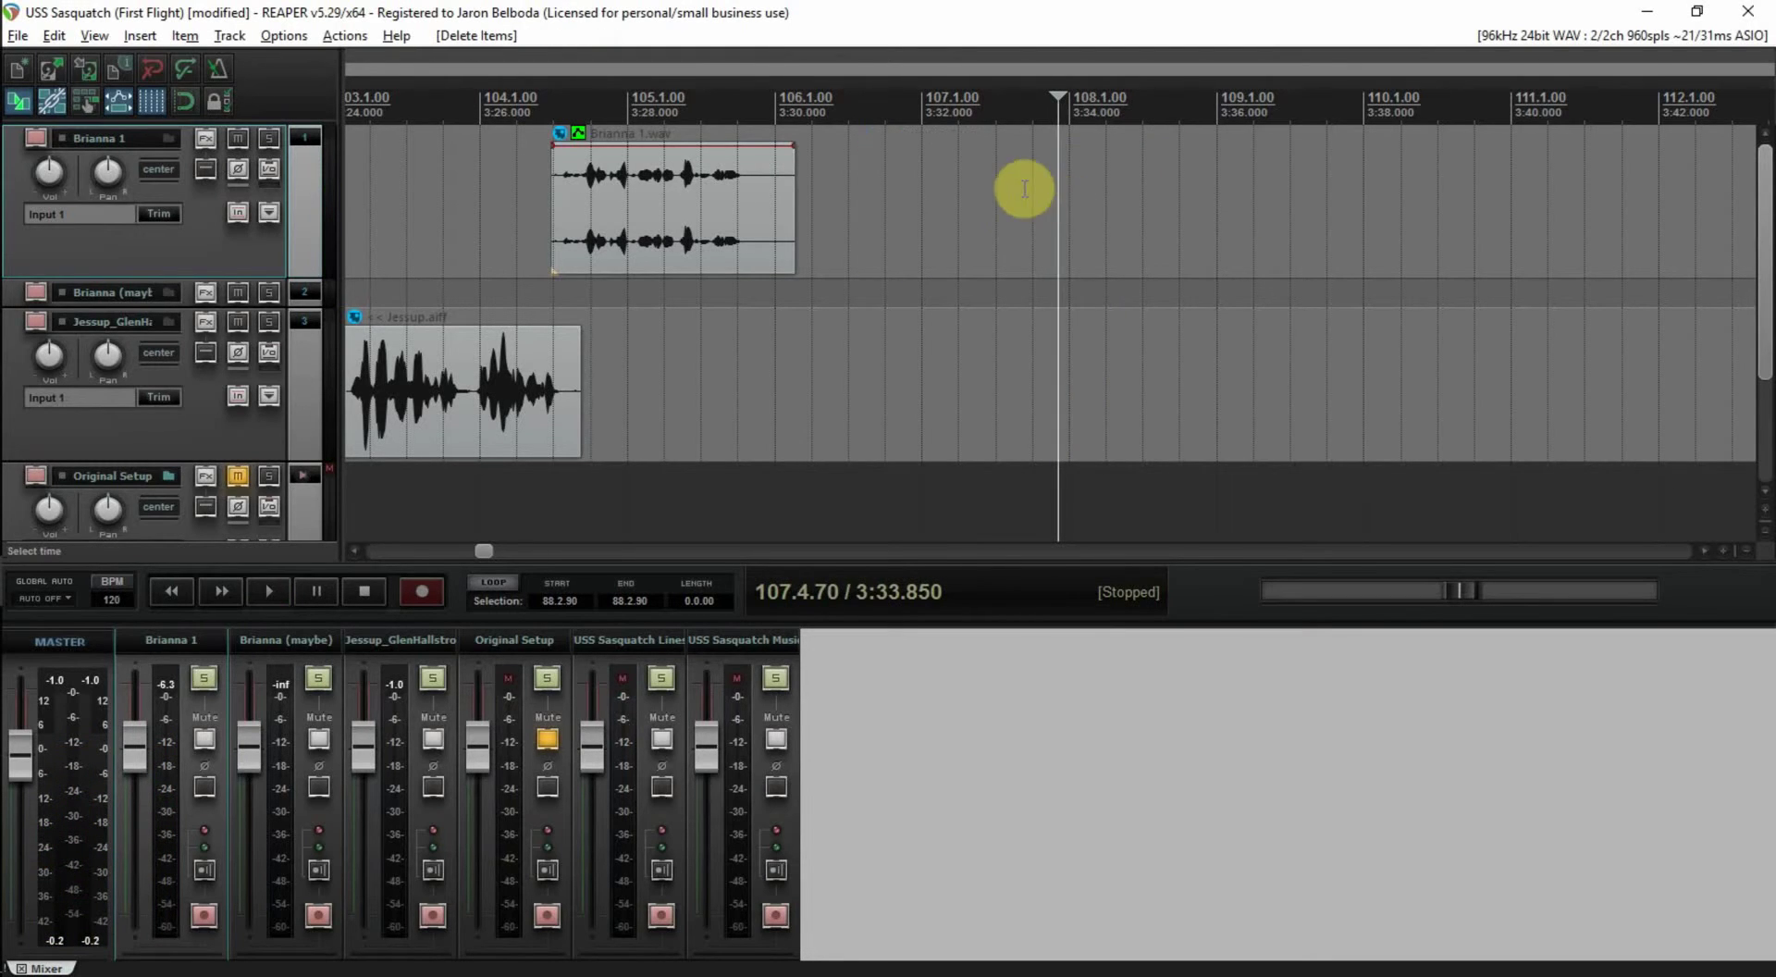
# - Trim the start of the remaining track 1 take to about 3:27.1 and play the transition from the track 3 dialogue
pyautogui.scroll(2, 541, 185)
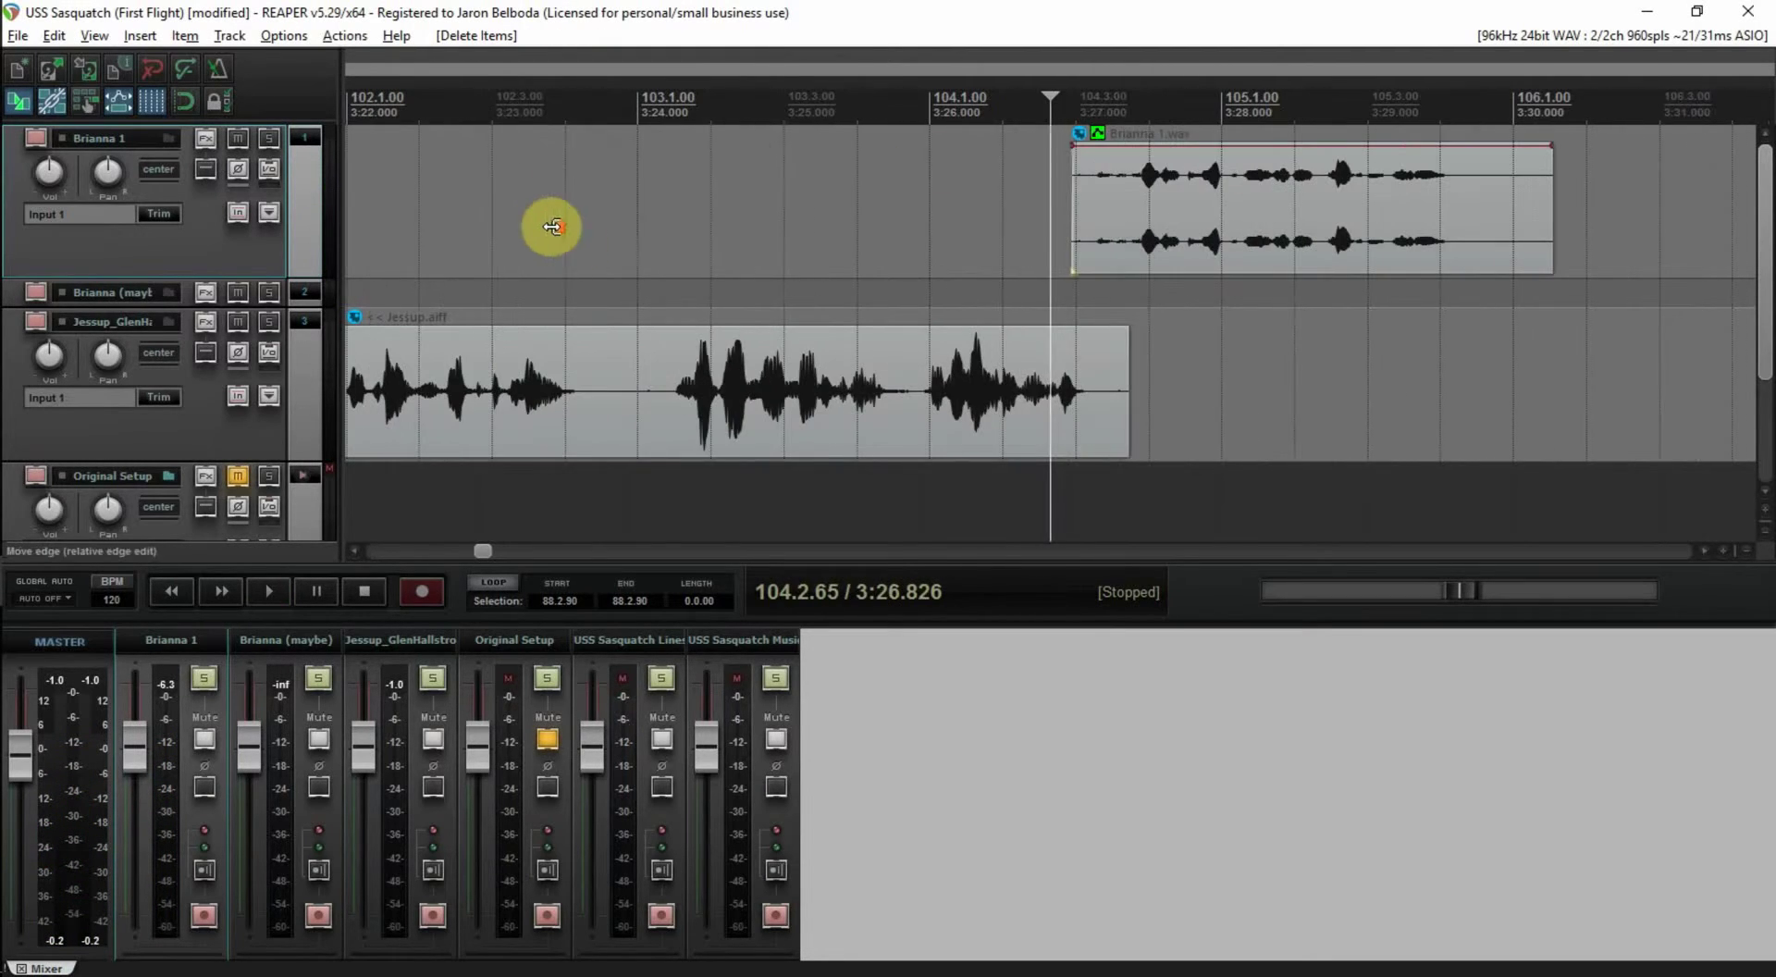
pyautogui.moveTo(1073, 200); pyautogui.dragTo(1087, 204)
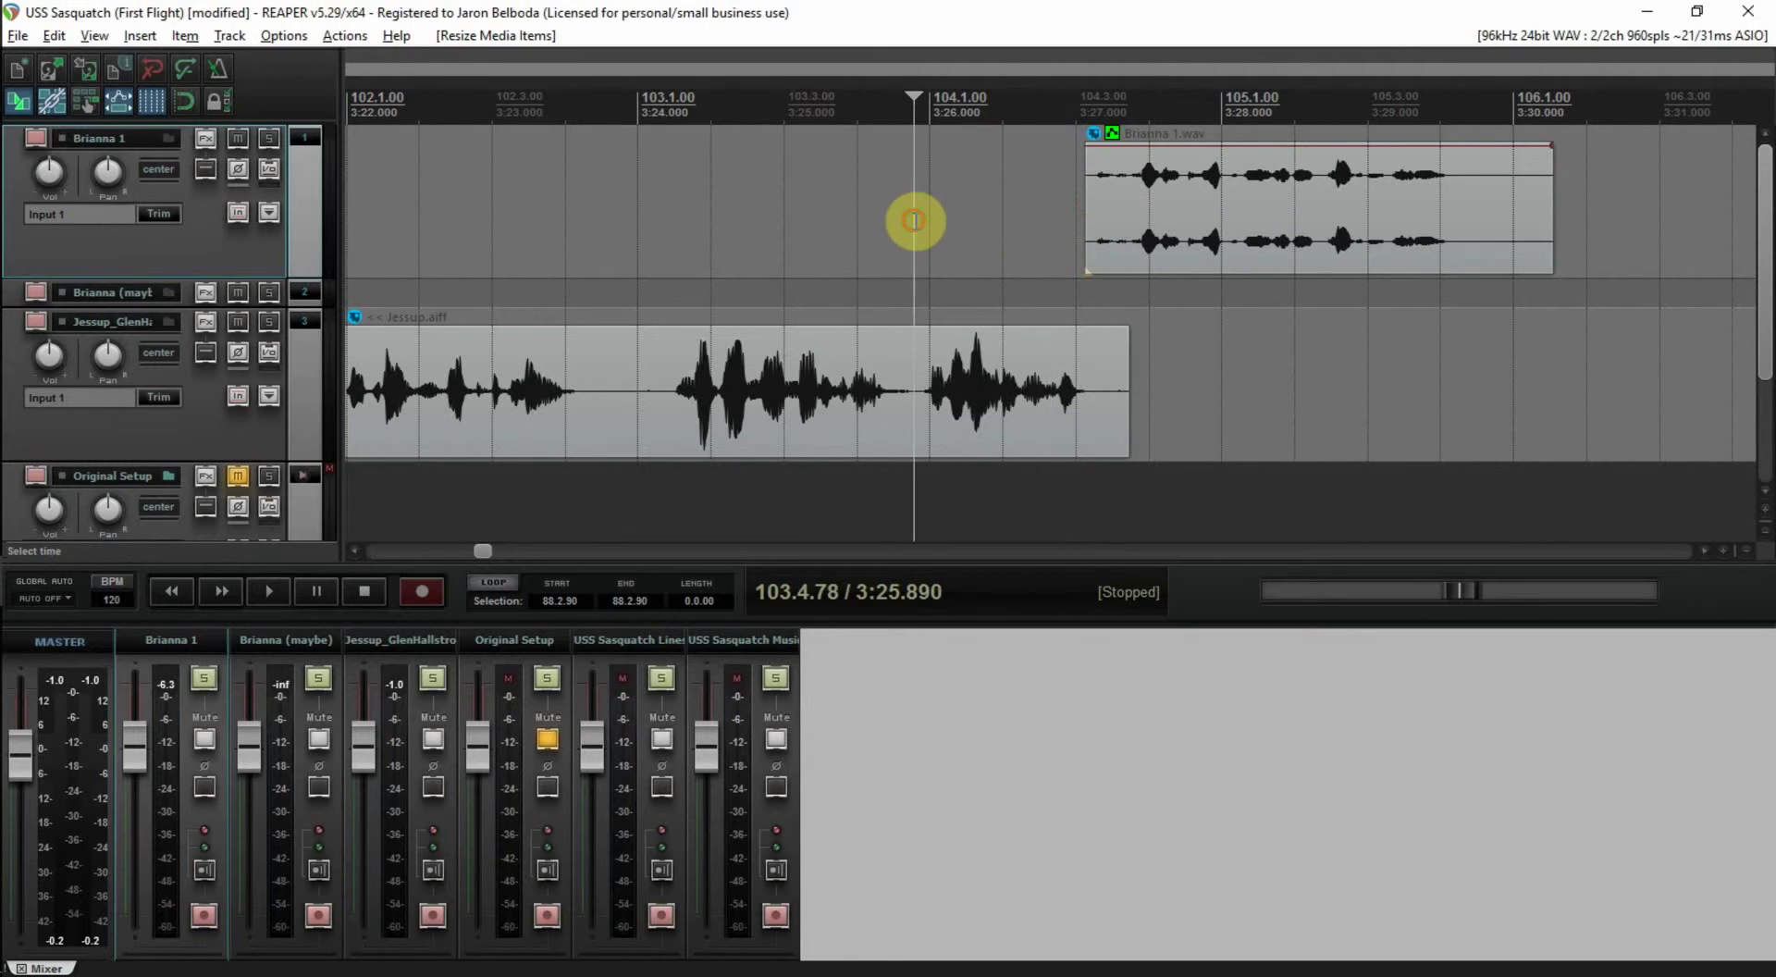
pyautogui.press('space')
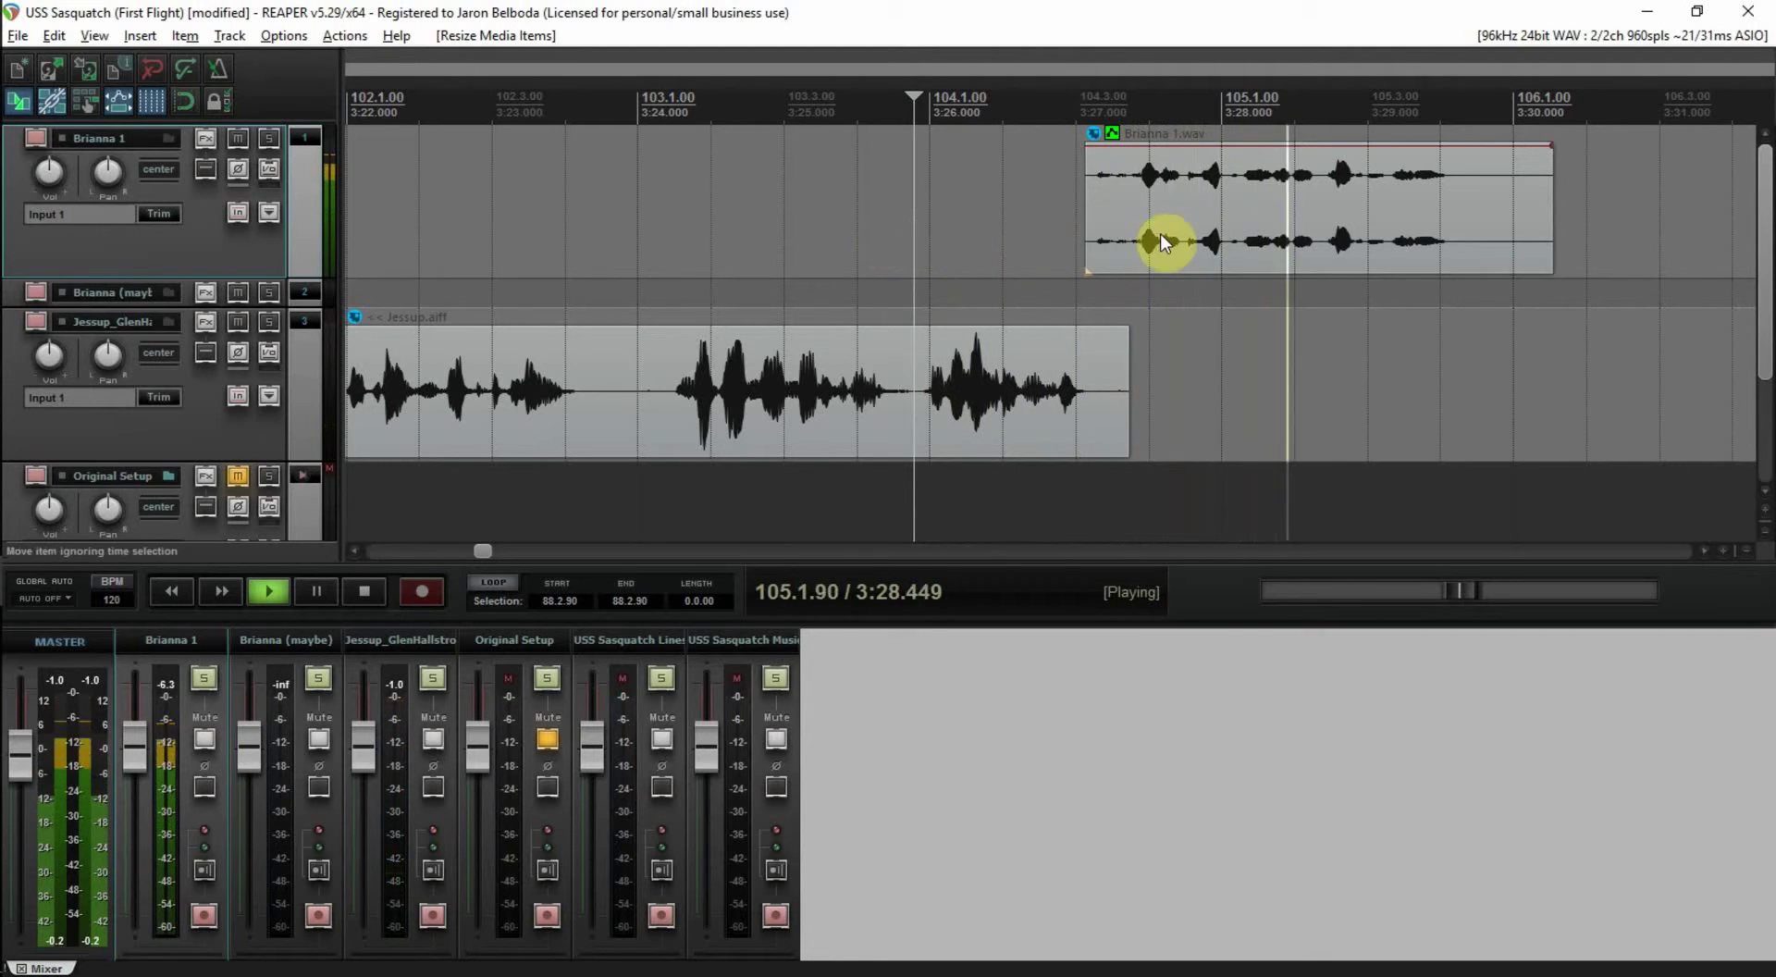
pyautogui.press('space')
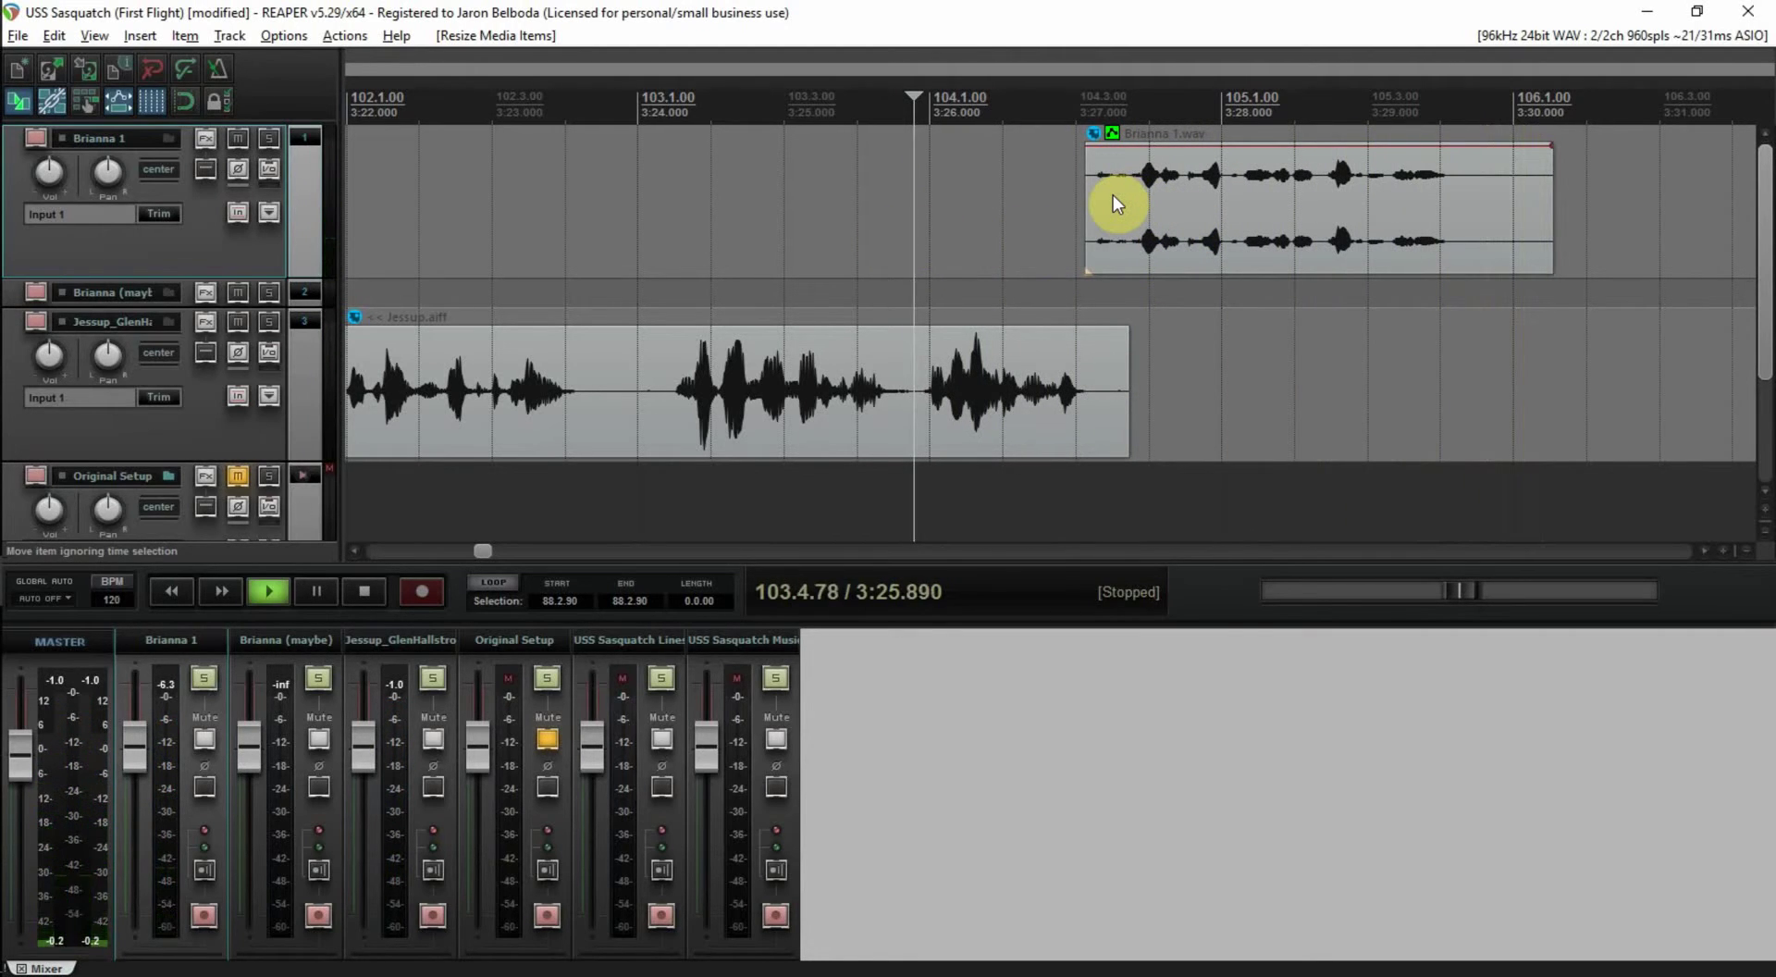
pyautogui.press('space')
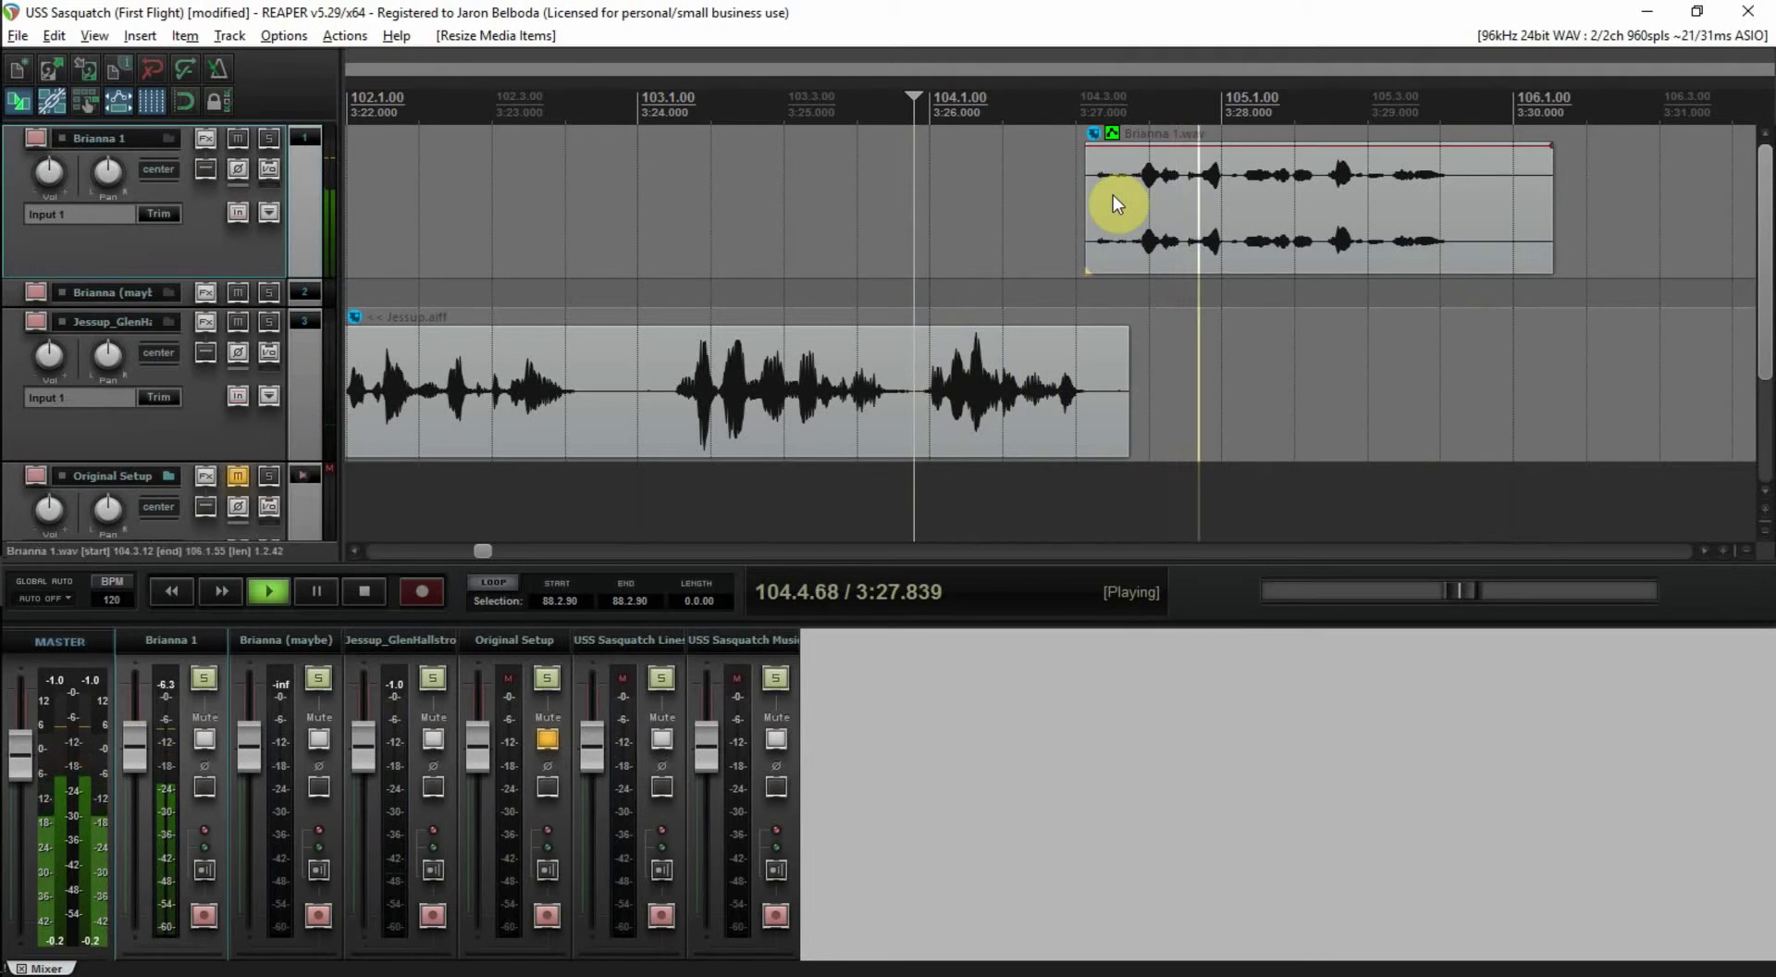
pyautogui.press('space')
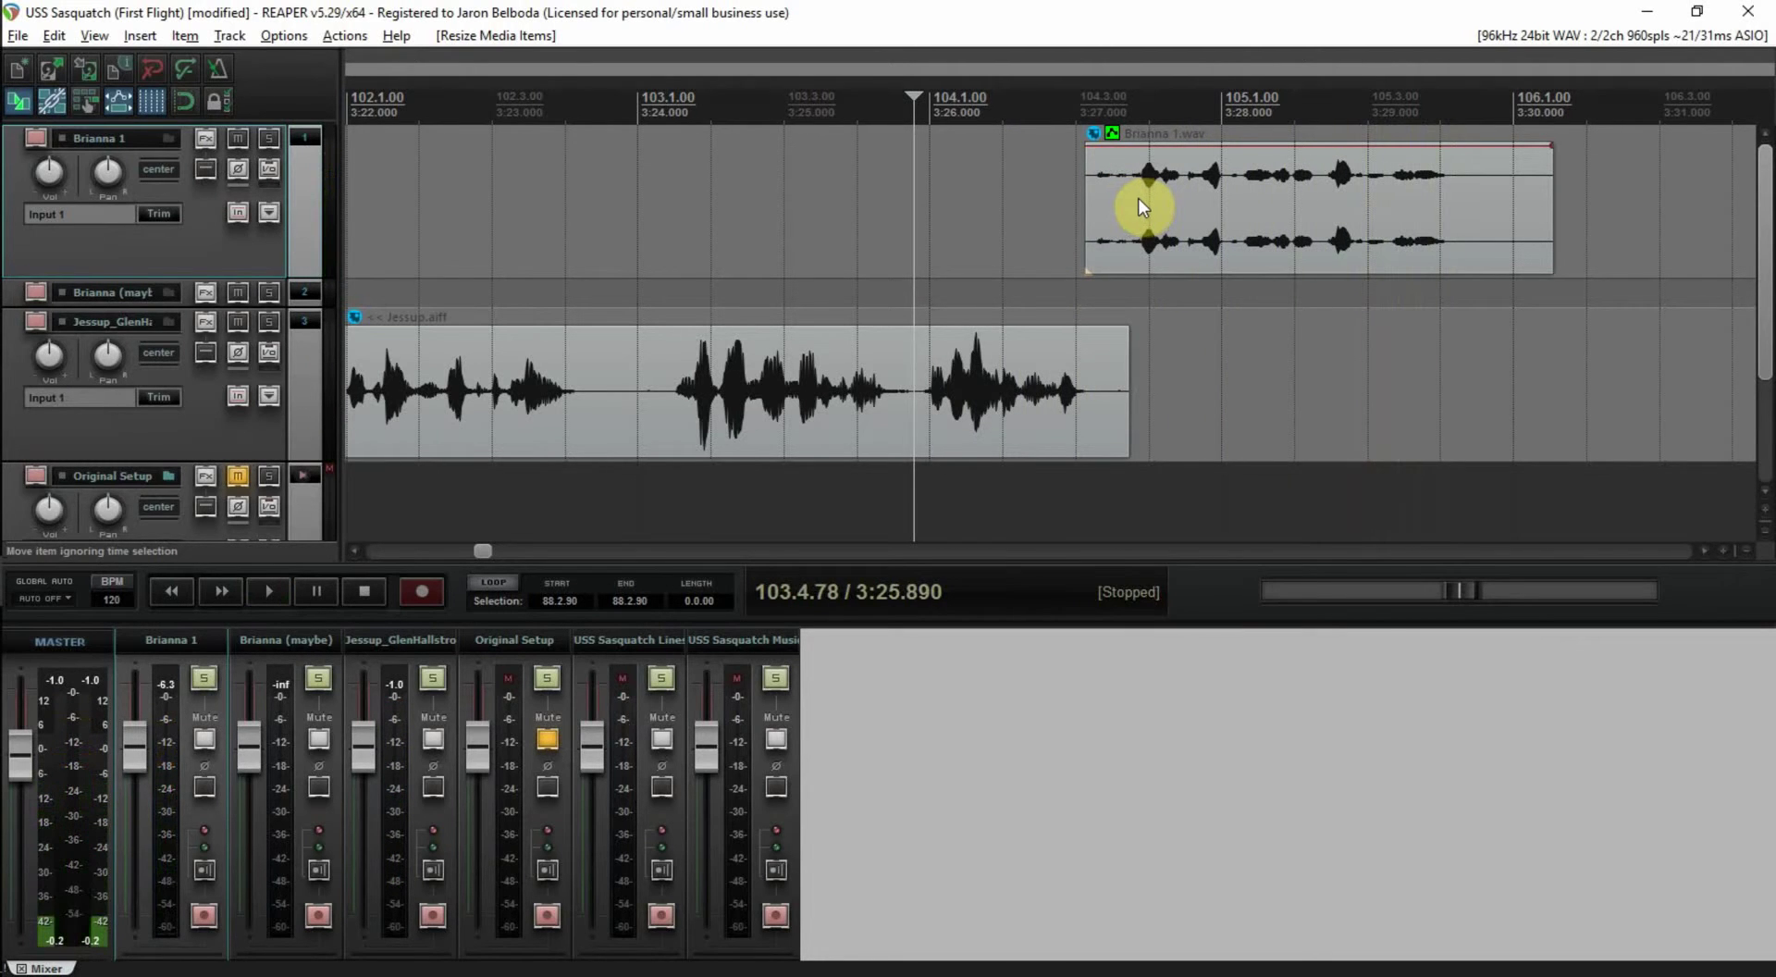
# - Move the next track 3 clip from about 4:13 back to about 3:29.3, following the track 1 line
pyautogui.scroll(-4, 1142, 203)
pyautogui.scroll(-6, 1191, 214)
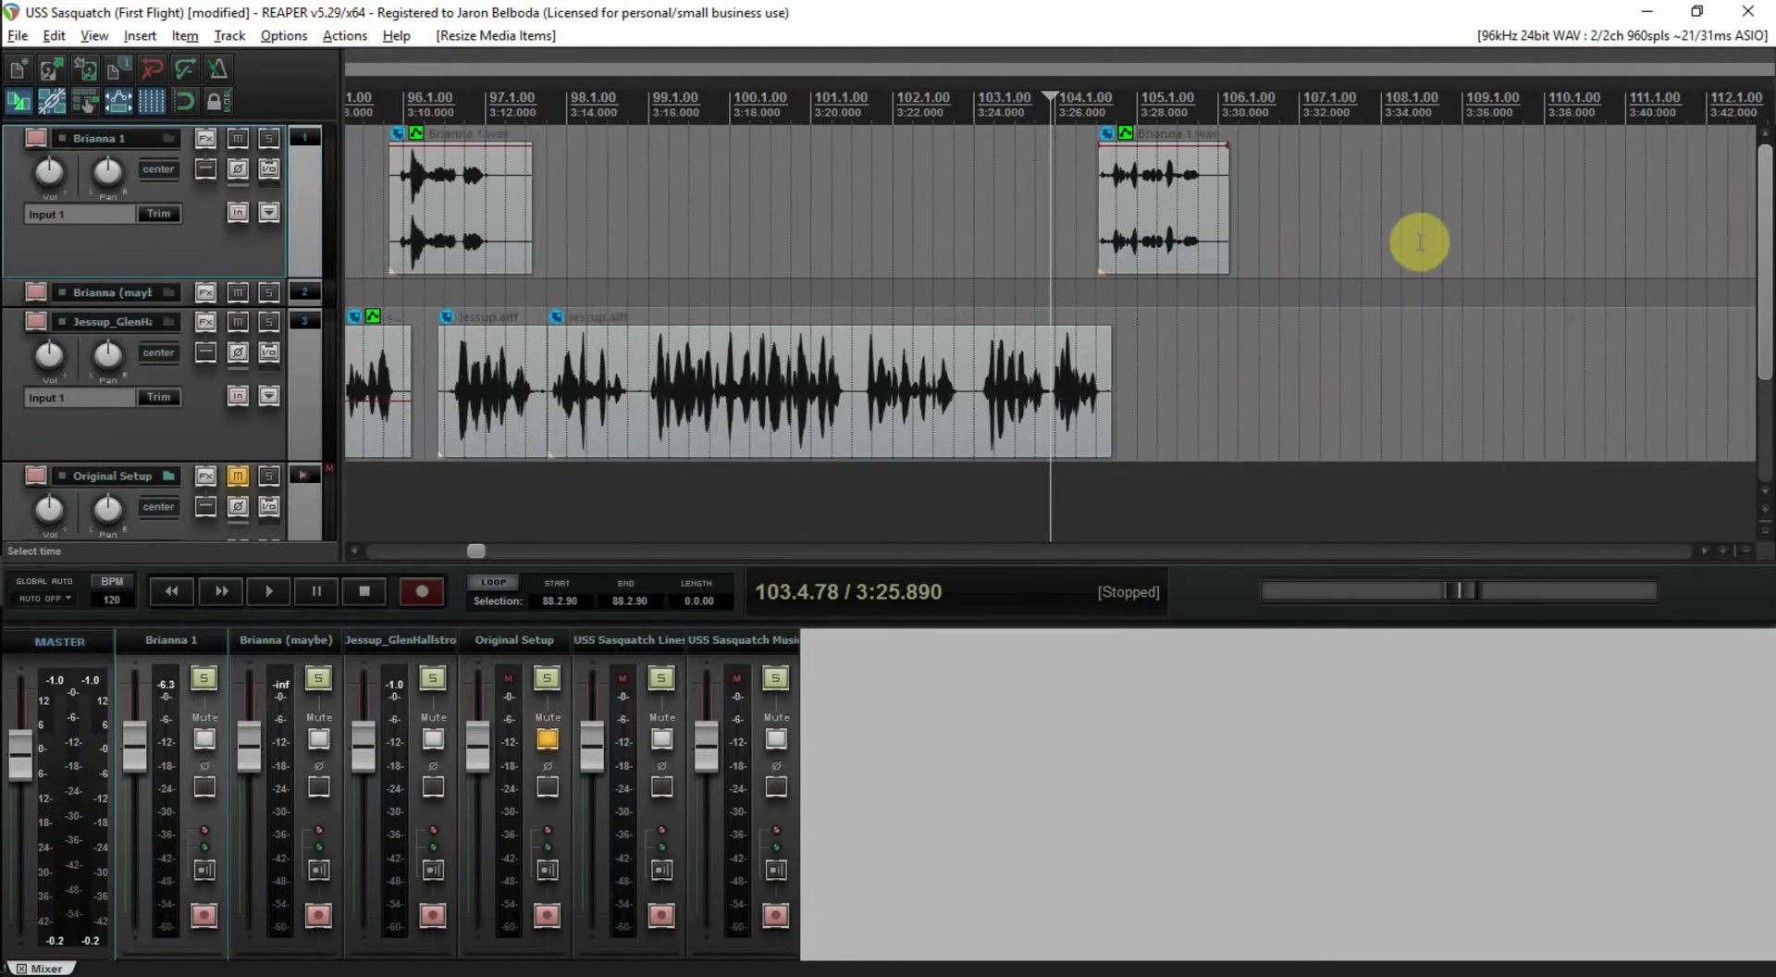
pyautogui.scroll(-5, 1378, 291)
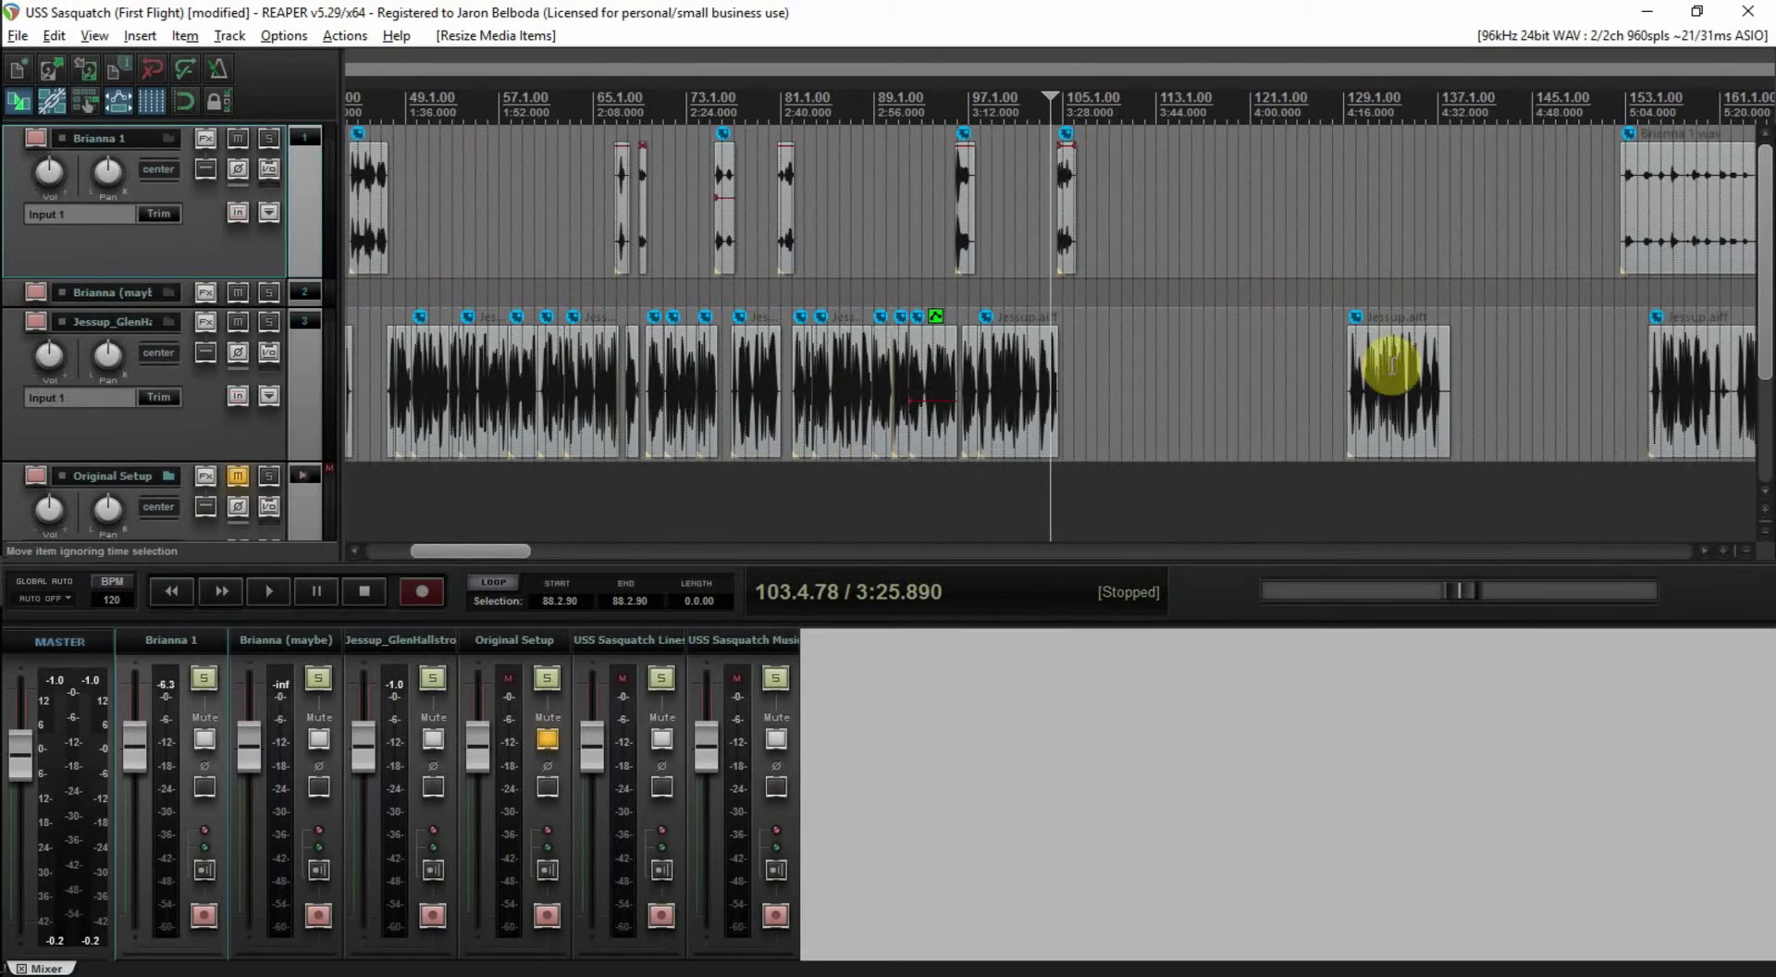
pyautogui.moveTo(1421, 370); pyautogui.dragTo(1129, 379)
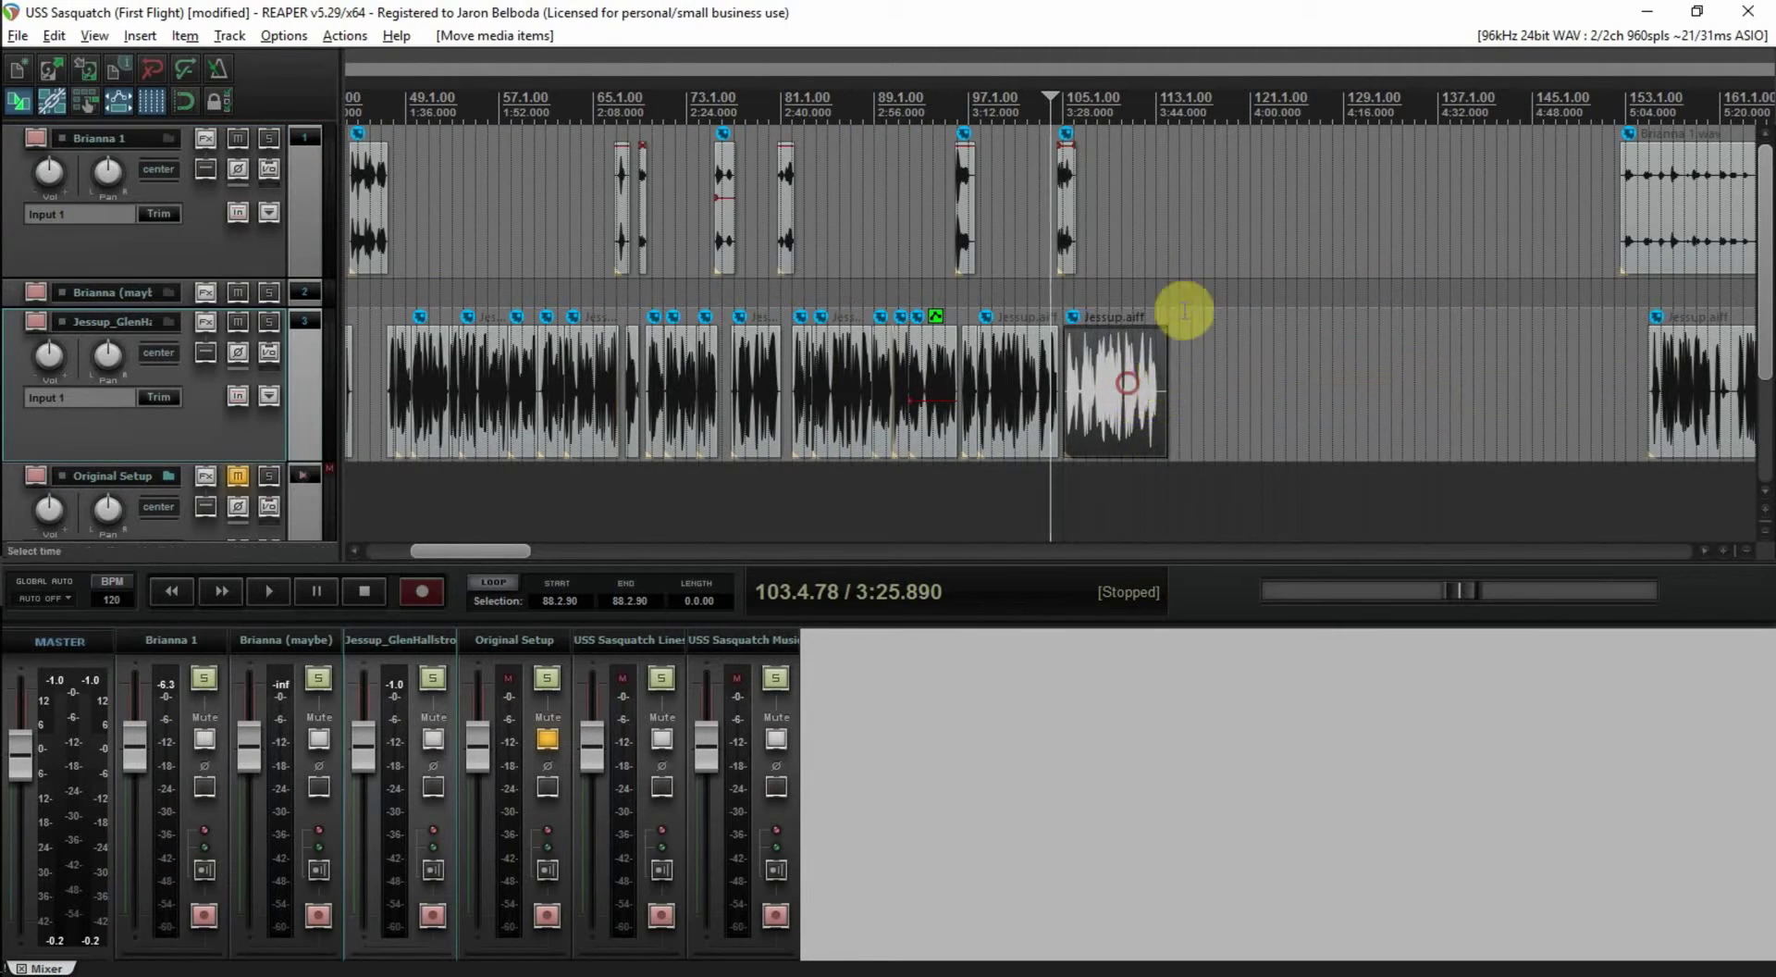
pyautogui.scroll(3, 1109, 319)
pyautogui.scroll(6, 1090, 306)
pyautogui.moveTo(1264, 345); pyautogui.dragTo(1396, 356)
# - Play the track 3 clip starting at about 3:29.3 and delete it
pyautogui.press('space')
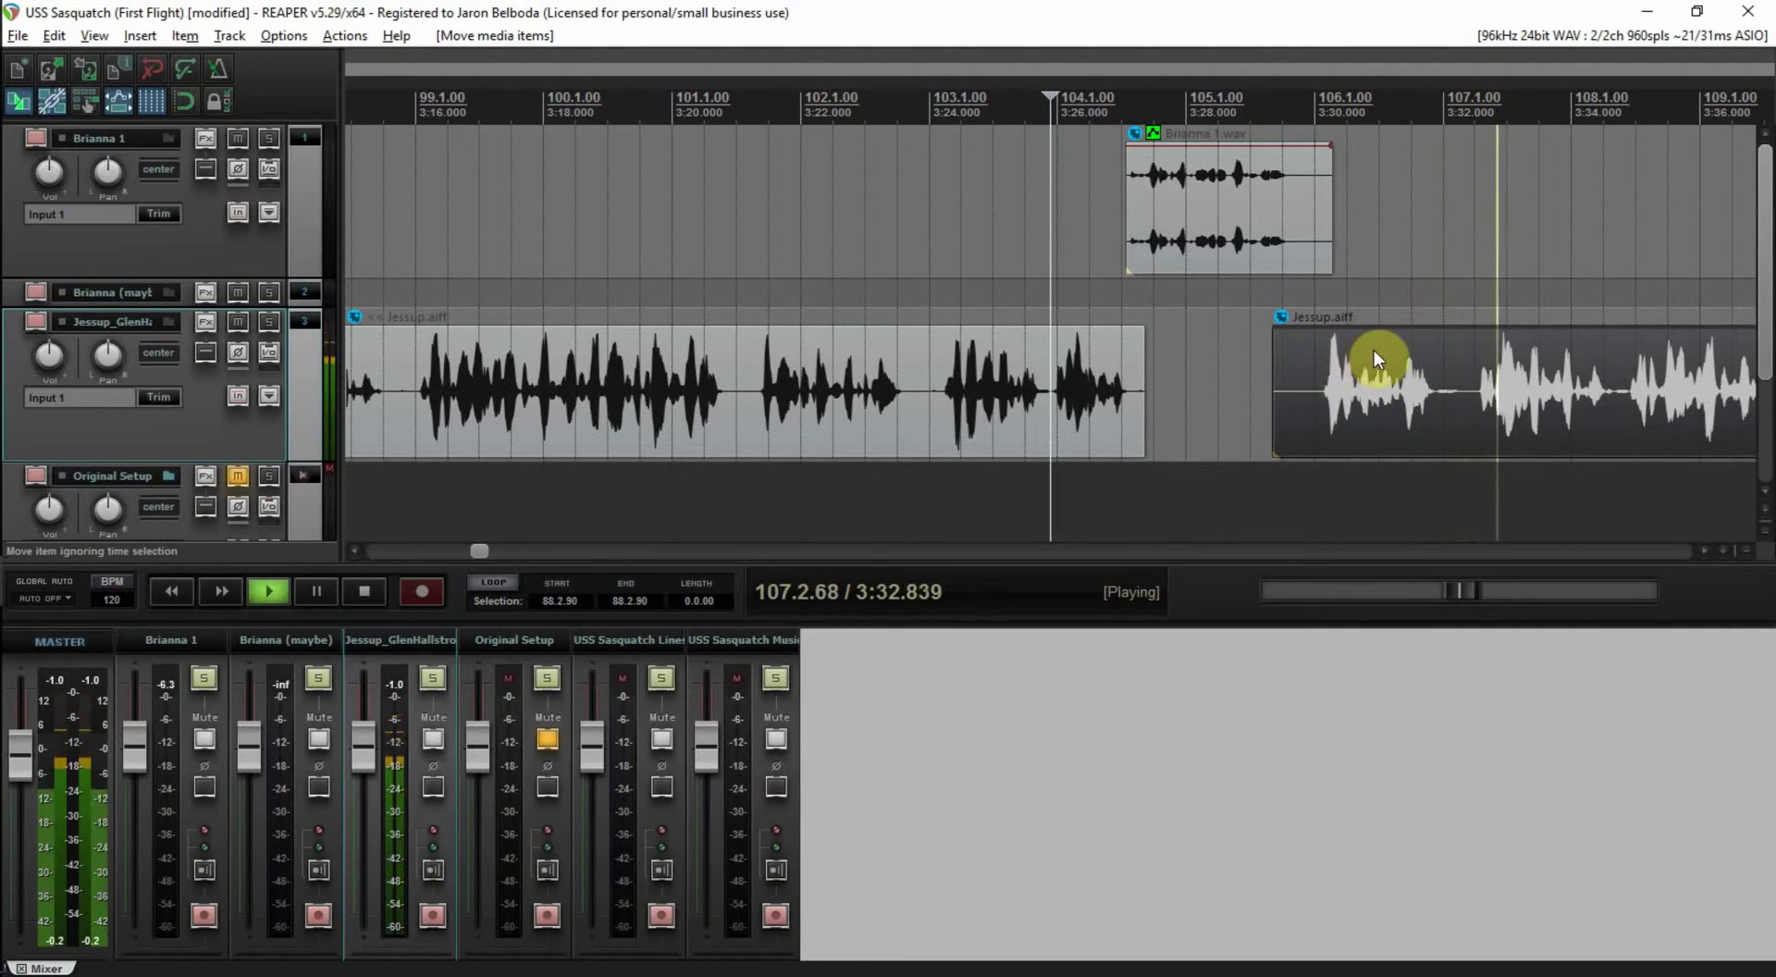
pyautogui.press('space')
pyautogui.click(1481, 404)
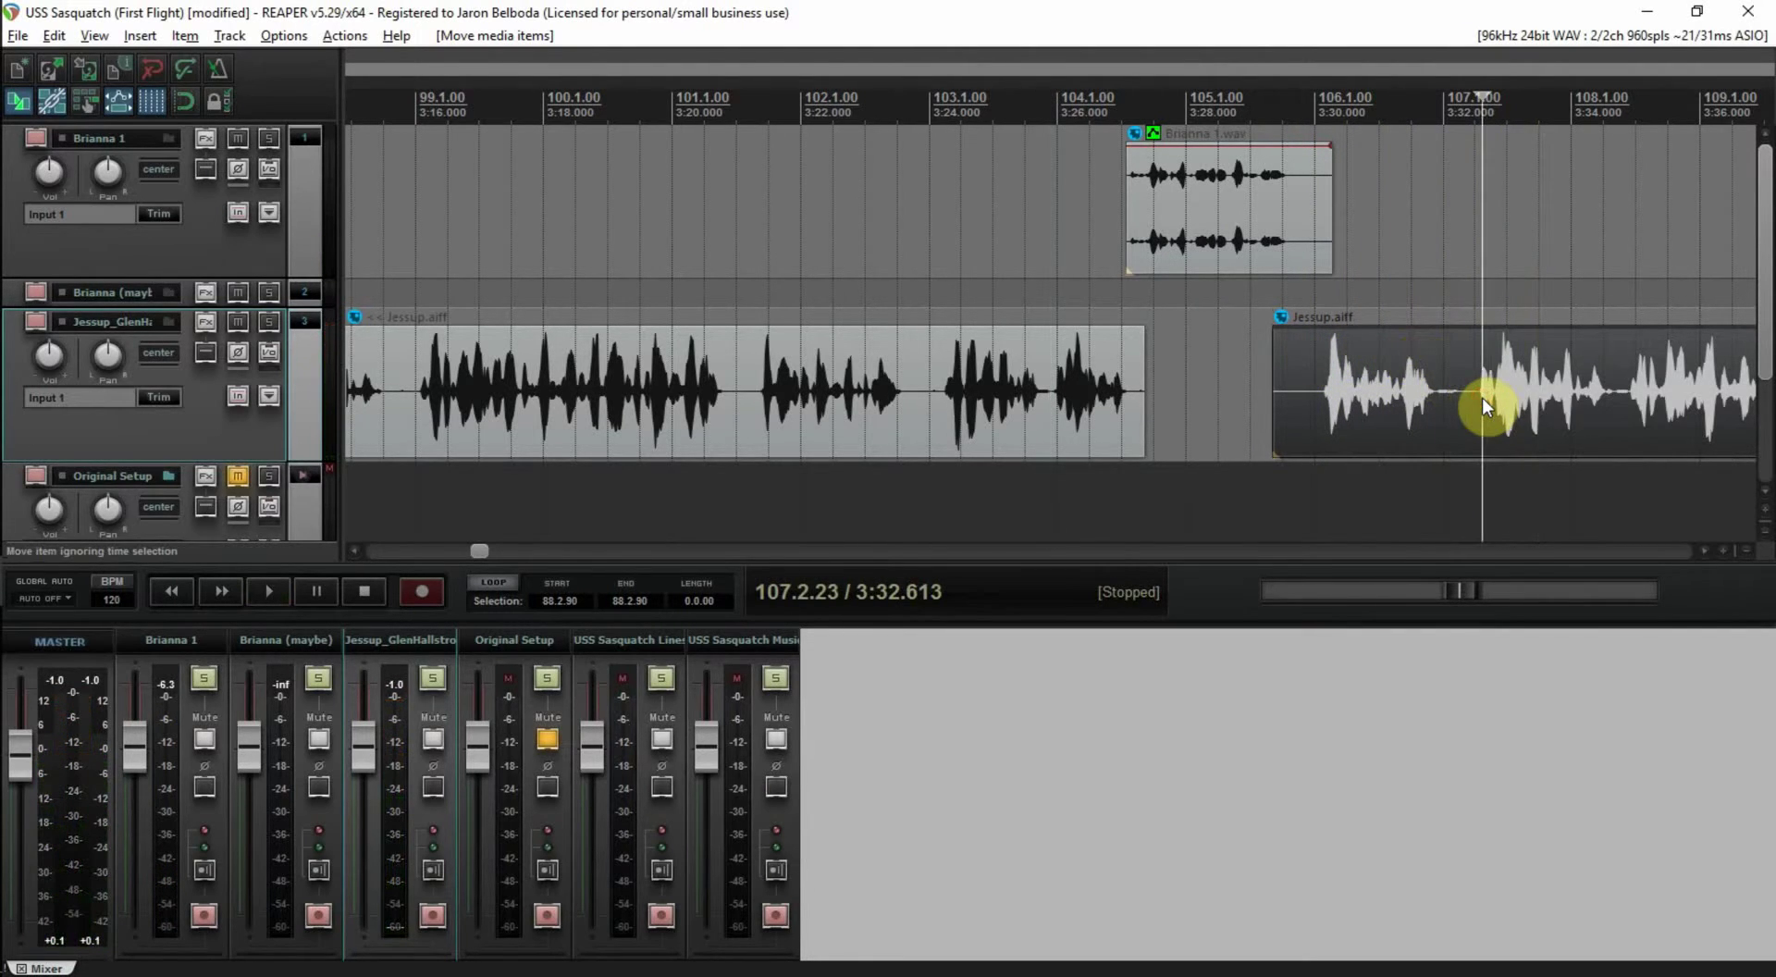
pyautogui.scroll(-3, 1484, 404)
pyautogui.press('Delete')
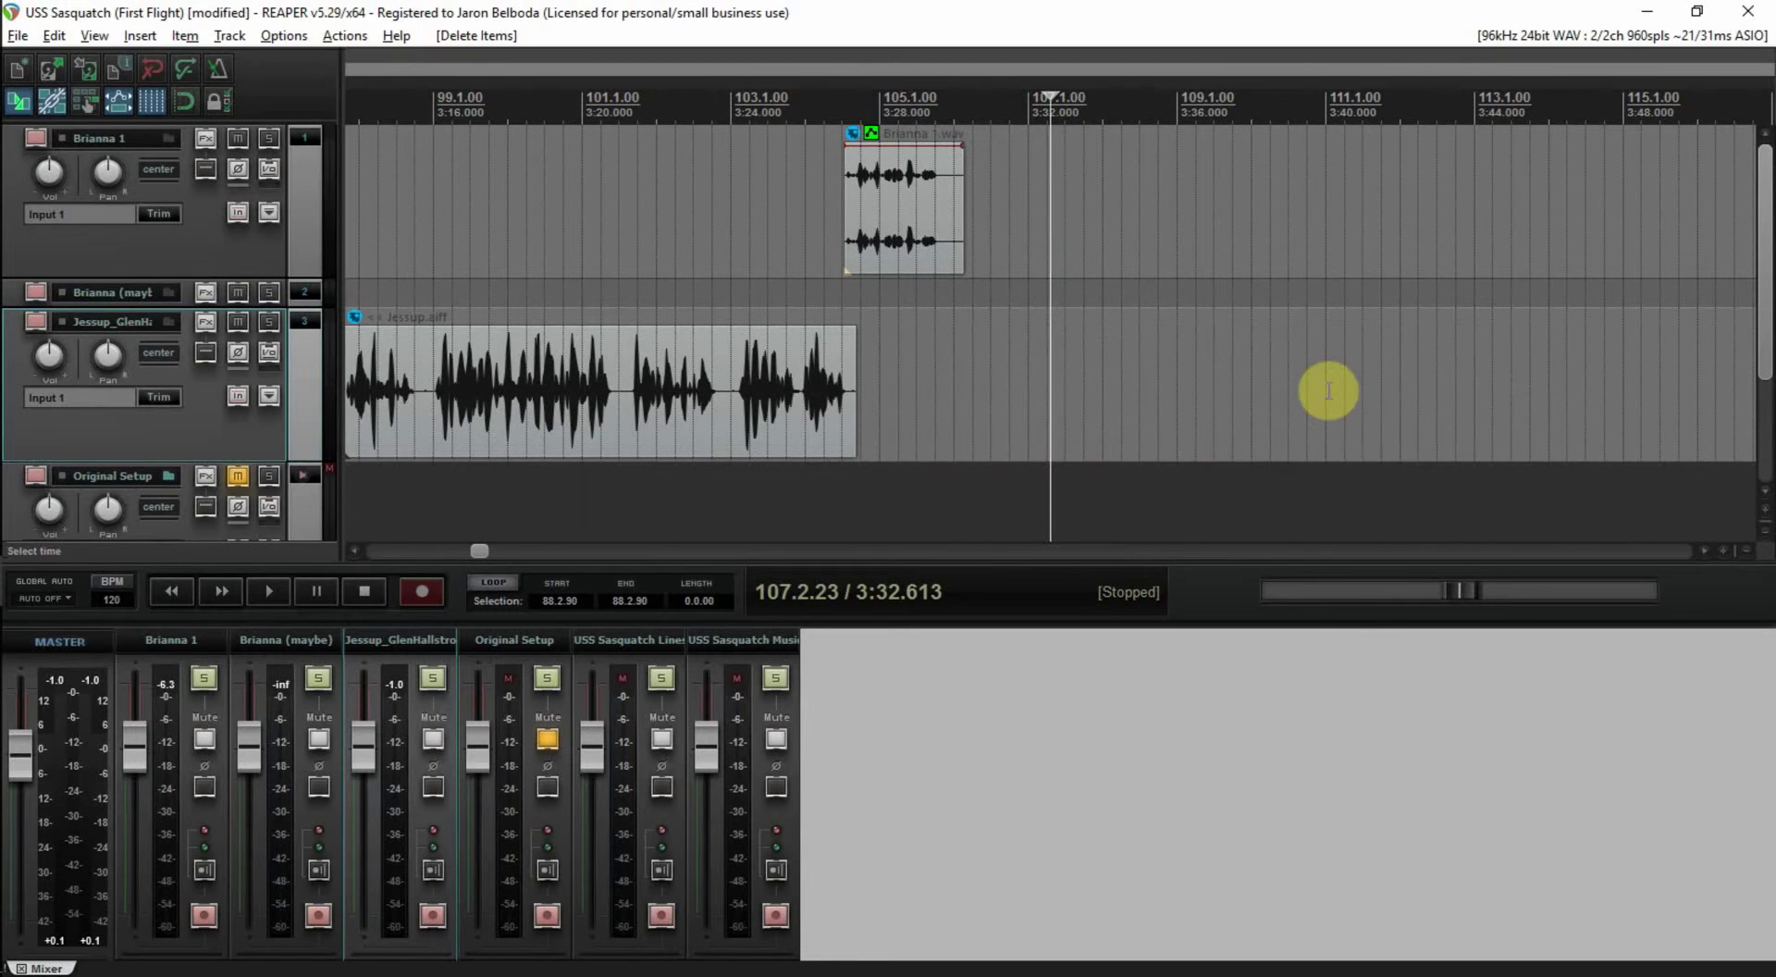
# - Move the next long track 3 clip from about 5:08 back to about 3:32
pyautogui.scroll(-8, 1330, 384)
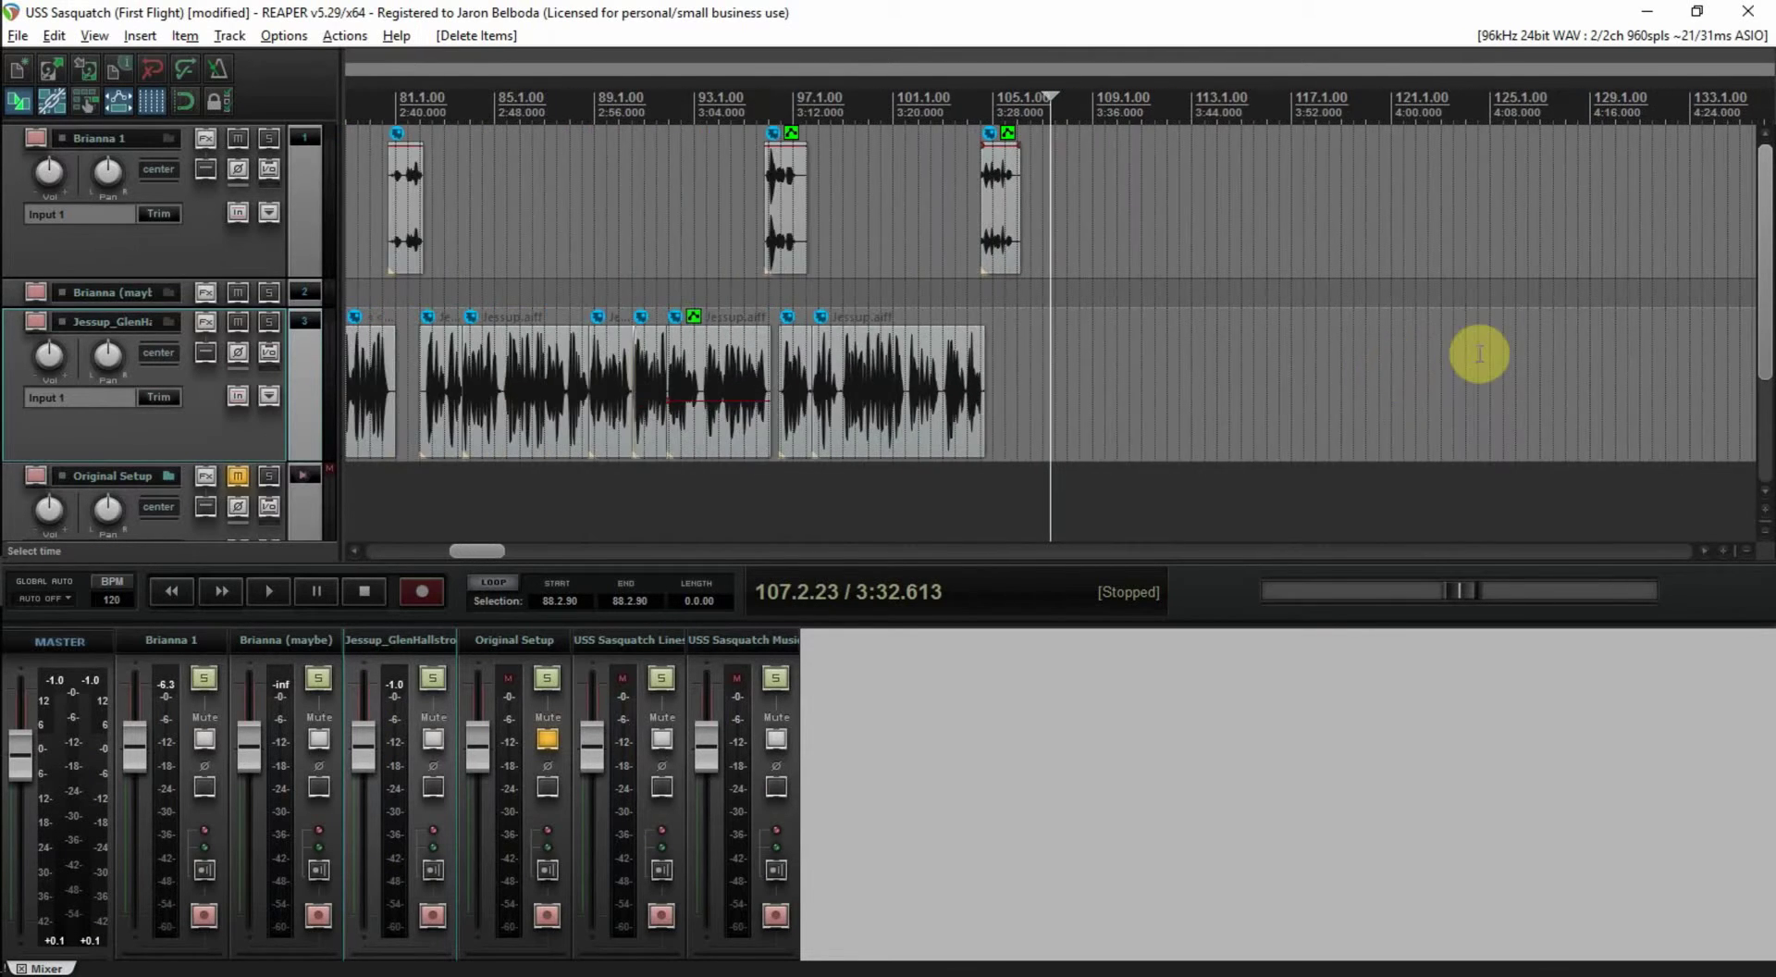
pyautogui.scroll(-5, 1618, 394)
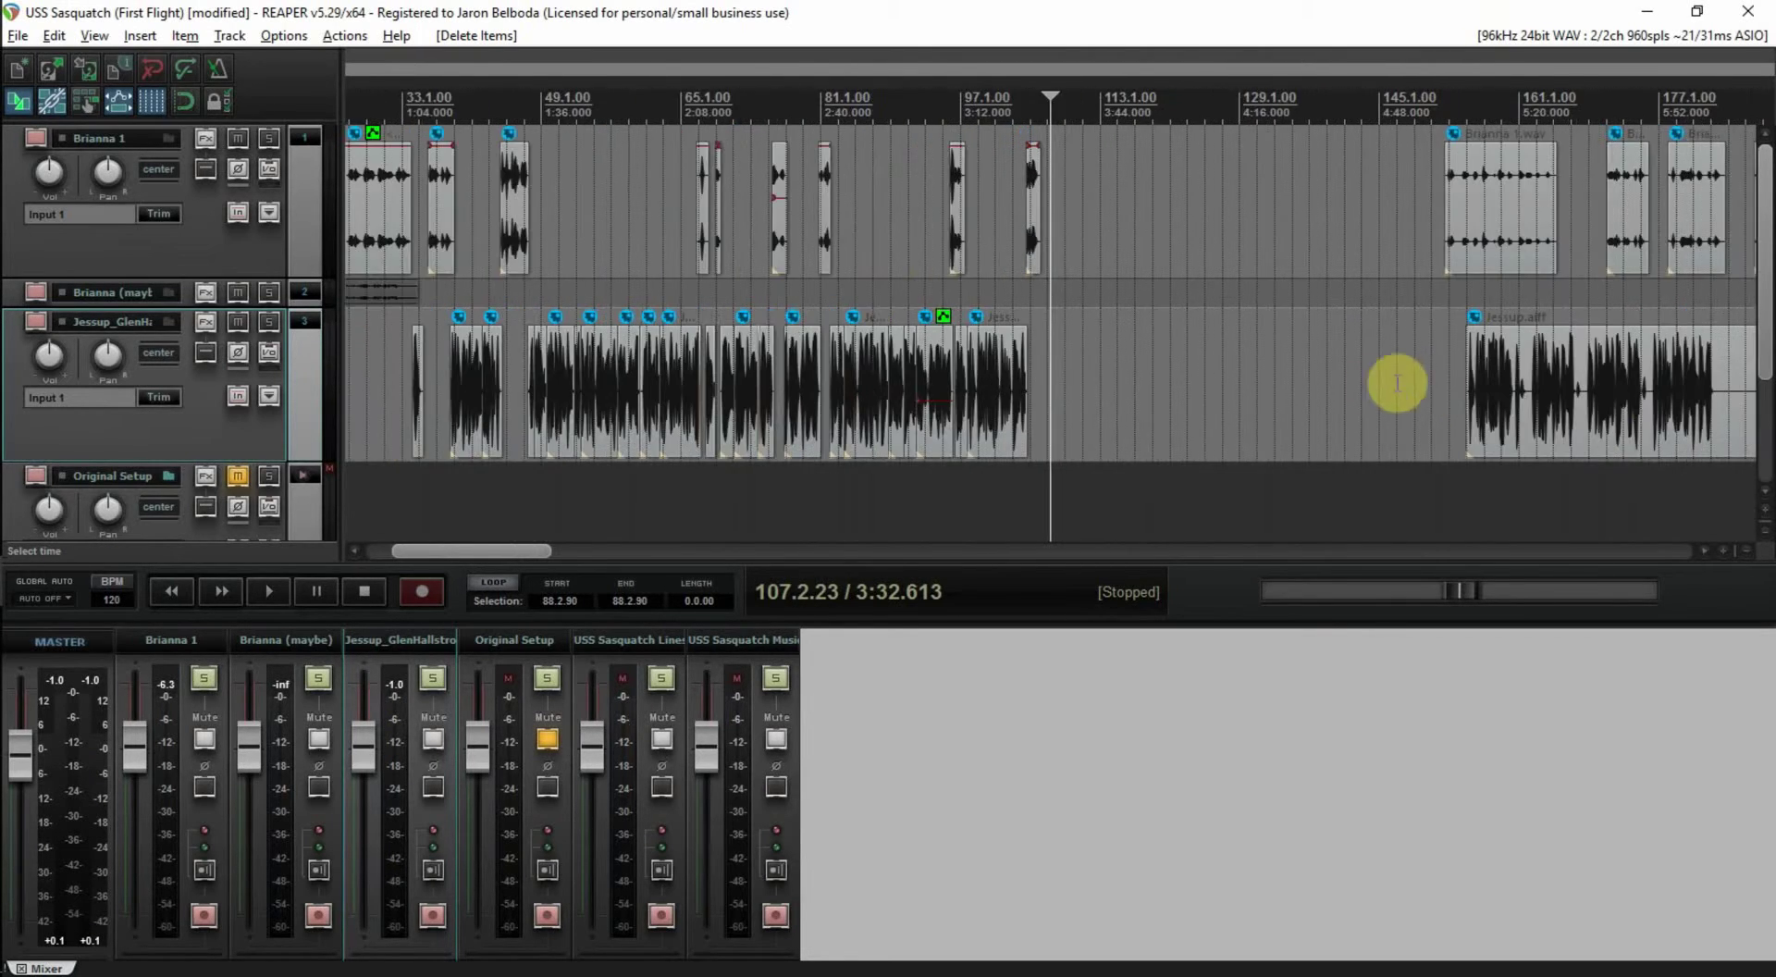
pyautogui.moveTo(1577, 388); pyautogui.dragTo(1156, 396)
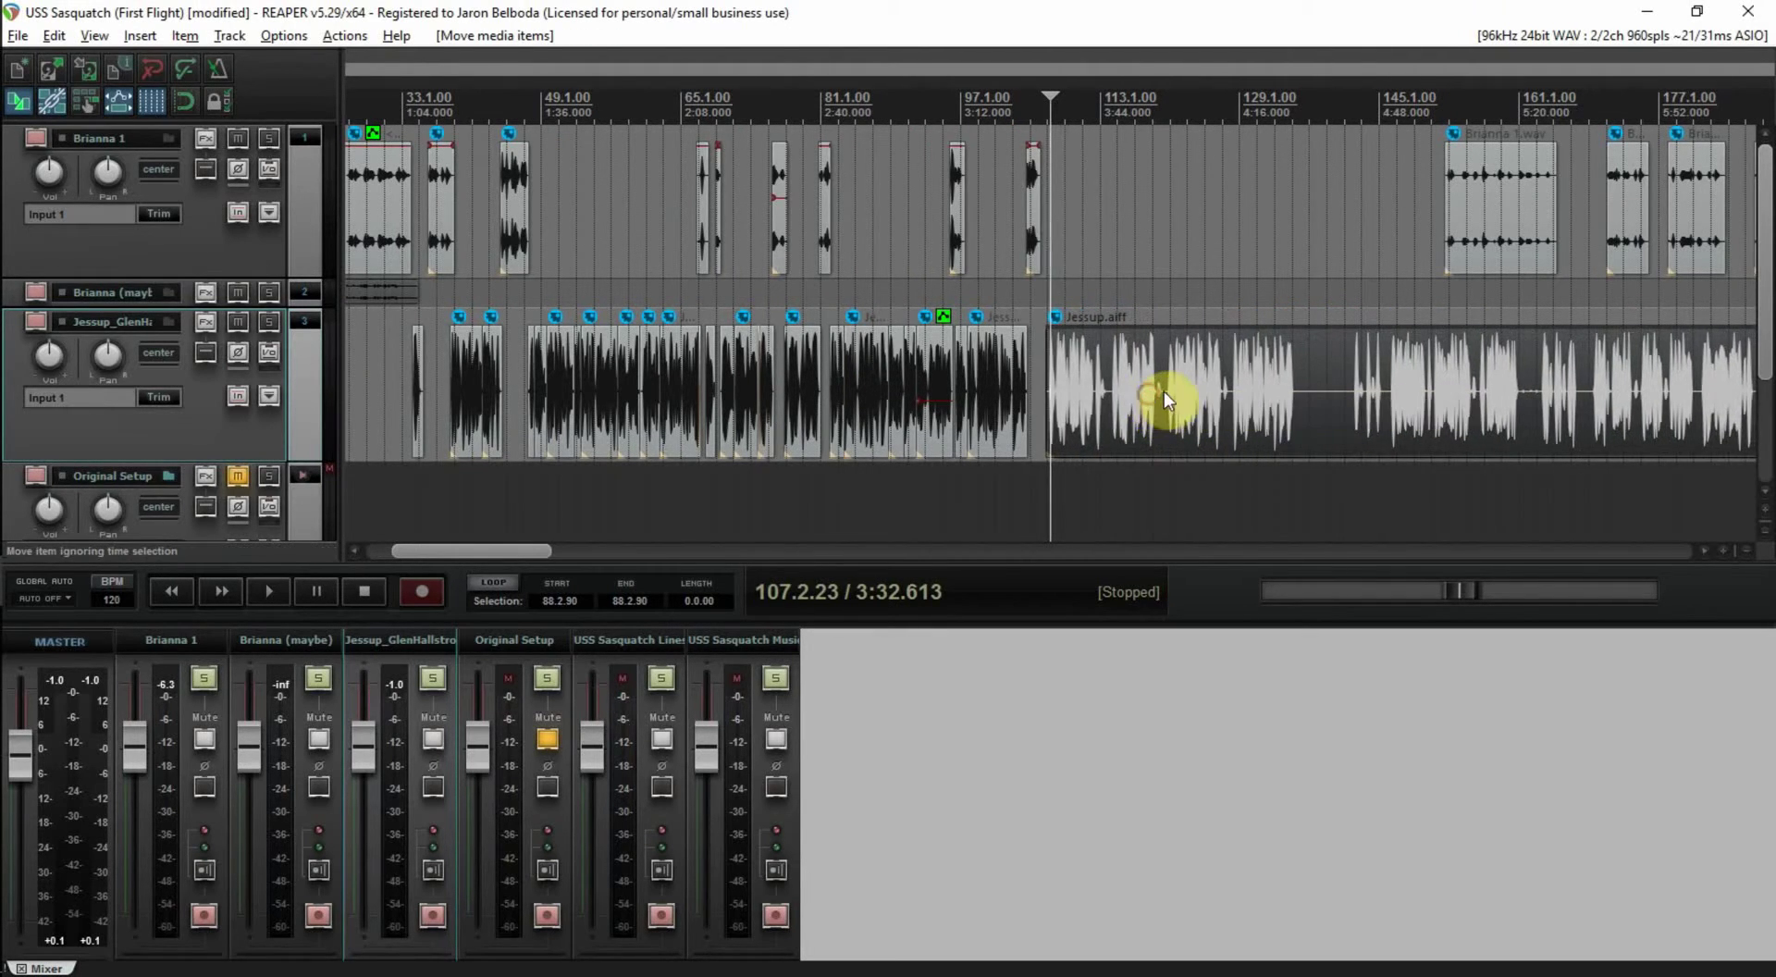
# - Trim the silence before the clip's first line, place its start at about 3:29.5 after the track 1 line, and play it
pyautogui.scroll(6, 1082, 396)
pyautogui.scroll(4, 1085, 401)
pyautogui.moveTo(1229, 385); pyautogui.dragTo(1080, 380)
pyautogui.moveTo(838, 365); pyautogui.dragTo(892, 368)
pyautogui.moveTo(1069, 374); pyautogui.dragTo(1006, 374)
pyautogui.click(796, 299)
pyautogui.press('space')
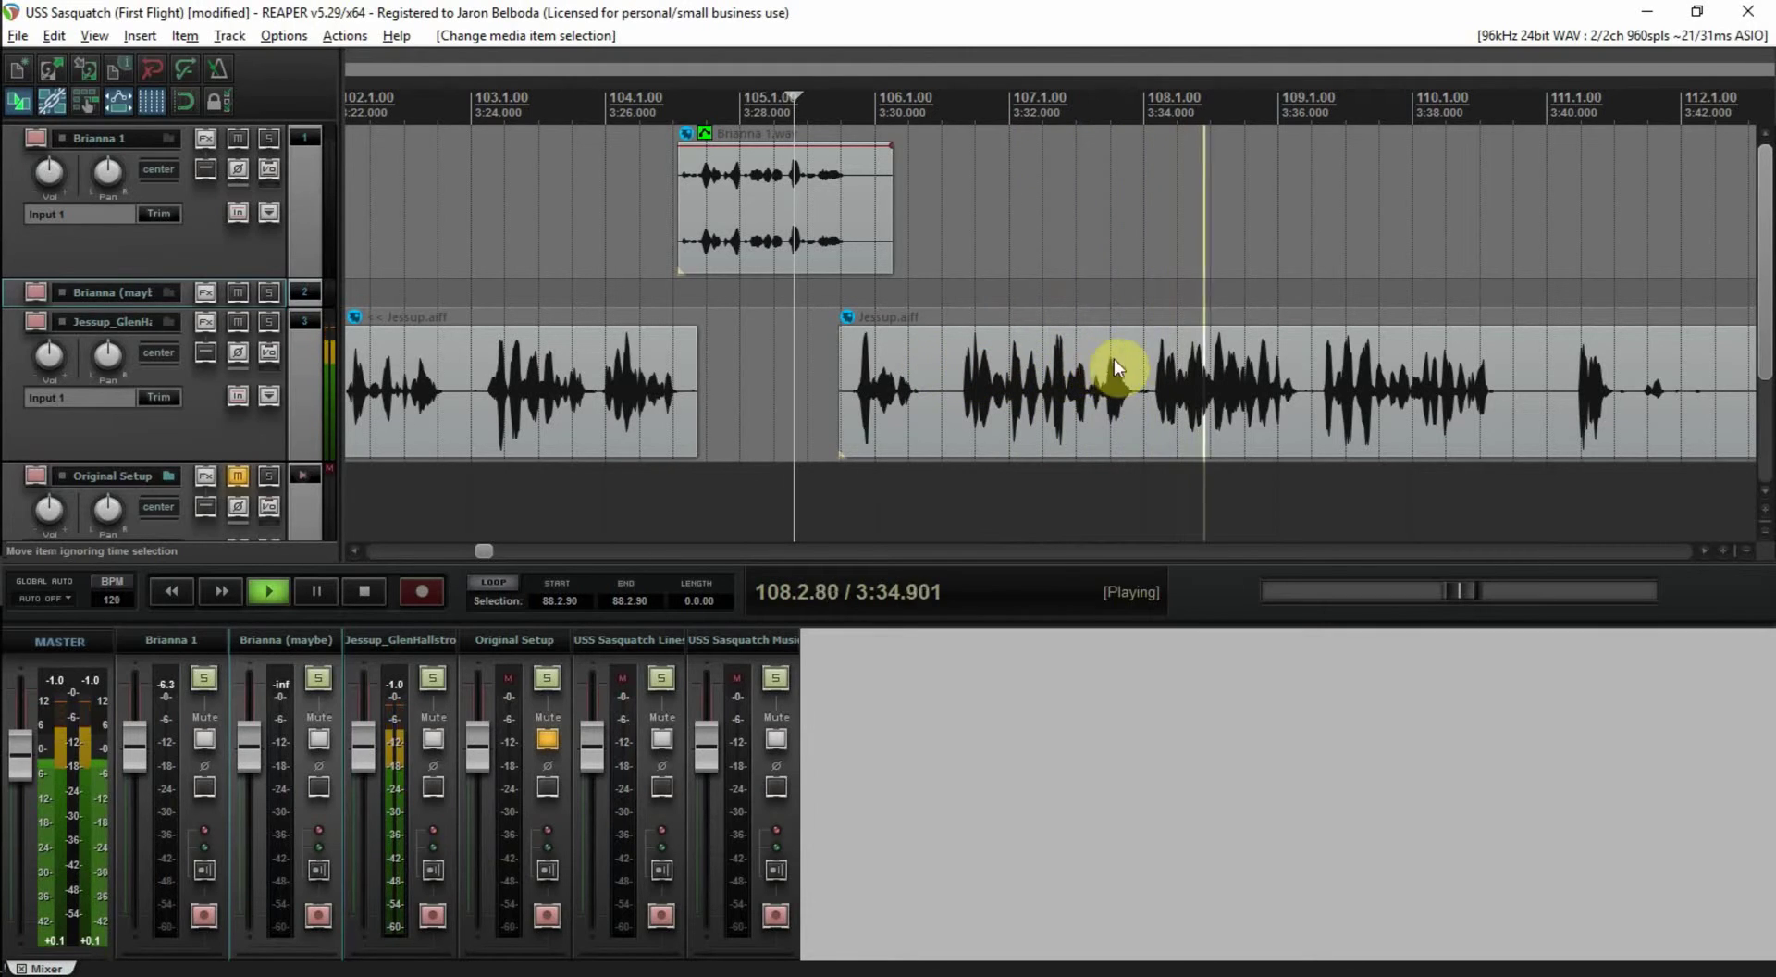
# - Split the track 3 clip at about 3:40 and 3:44 and delete the segment between the first and second takes
pyautogui.click(1541, 429)
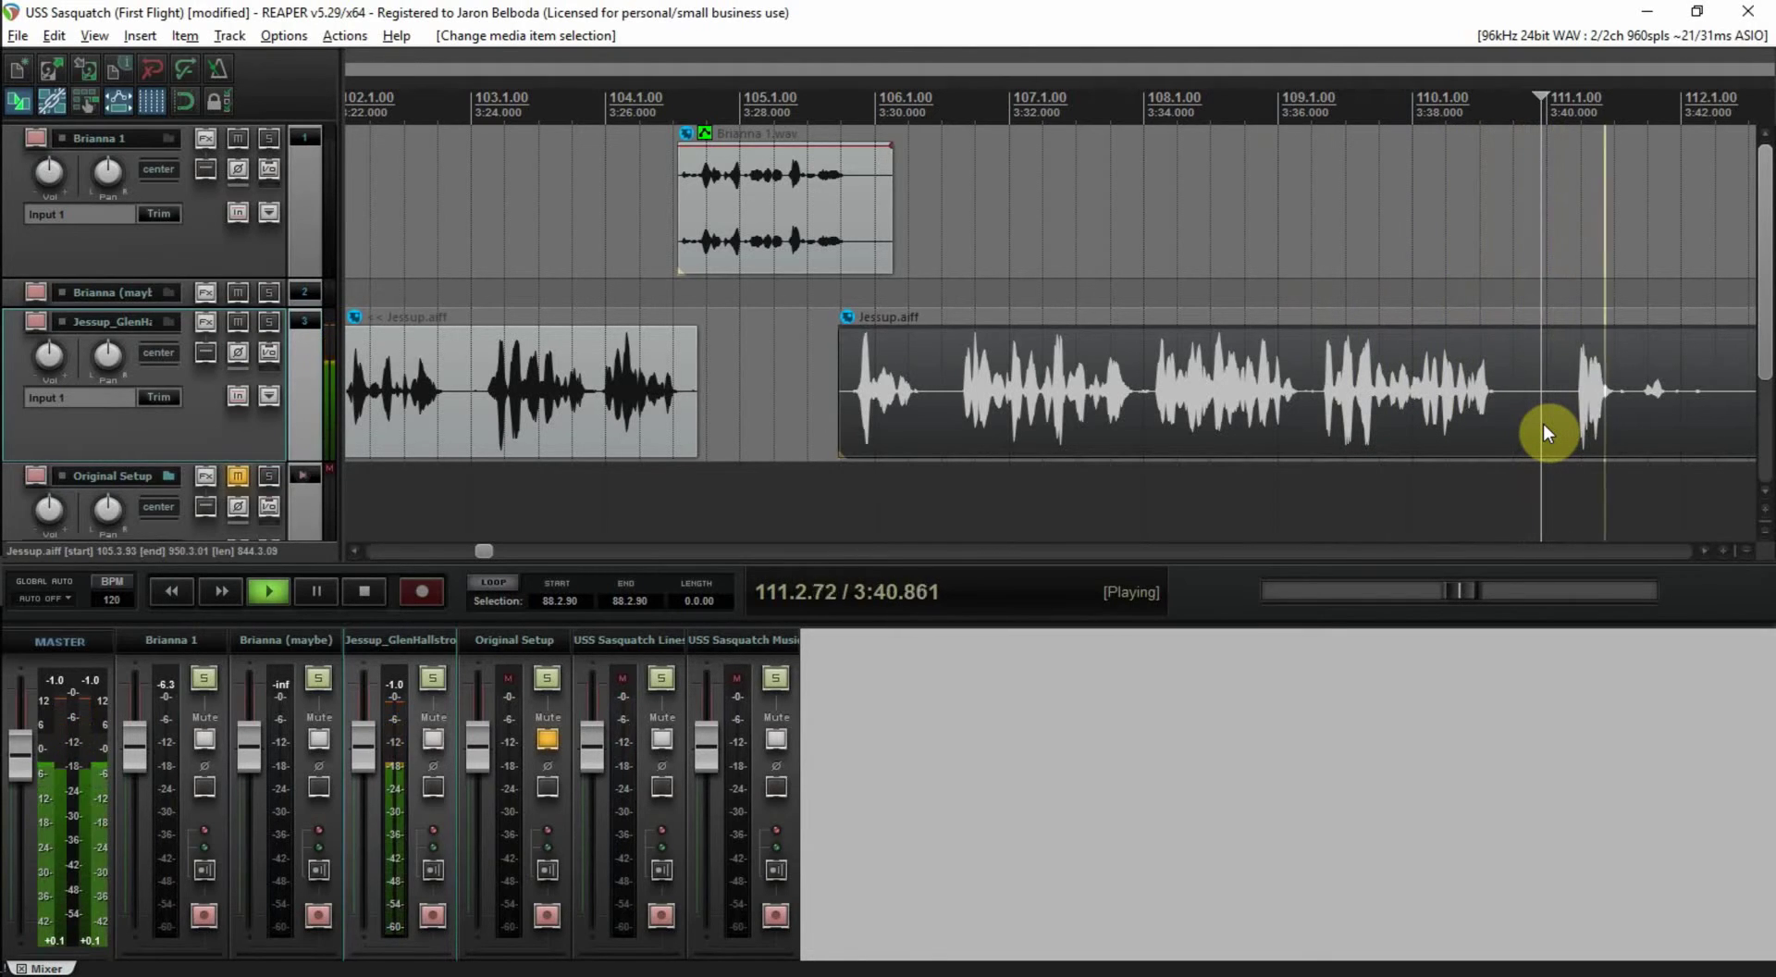
pyautogui.press('s')
pyautogui.scroll(-2, 1445, 417)
pyautogui.press('space')
pyautogui.press('s')
pyautogui.click(1280, 387)
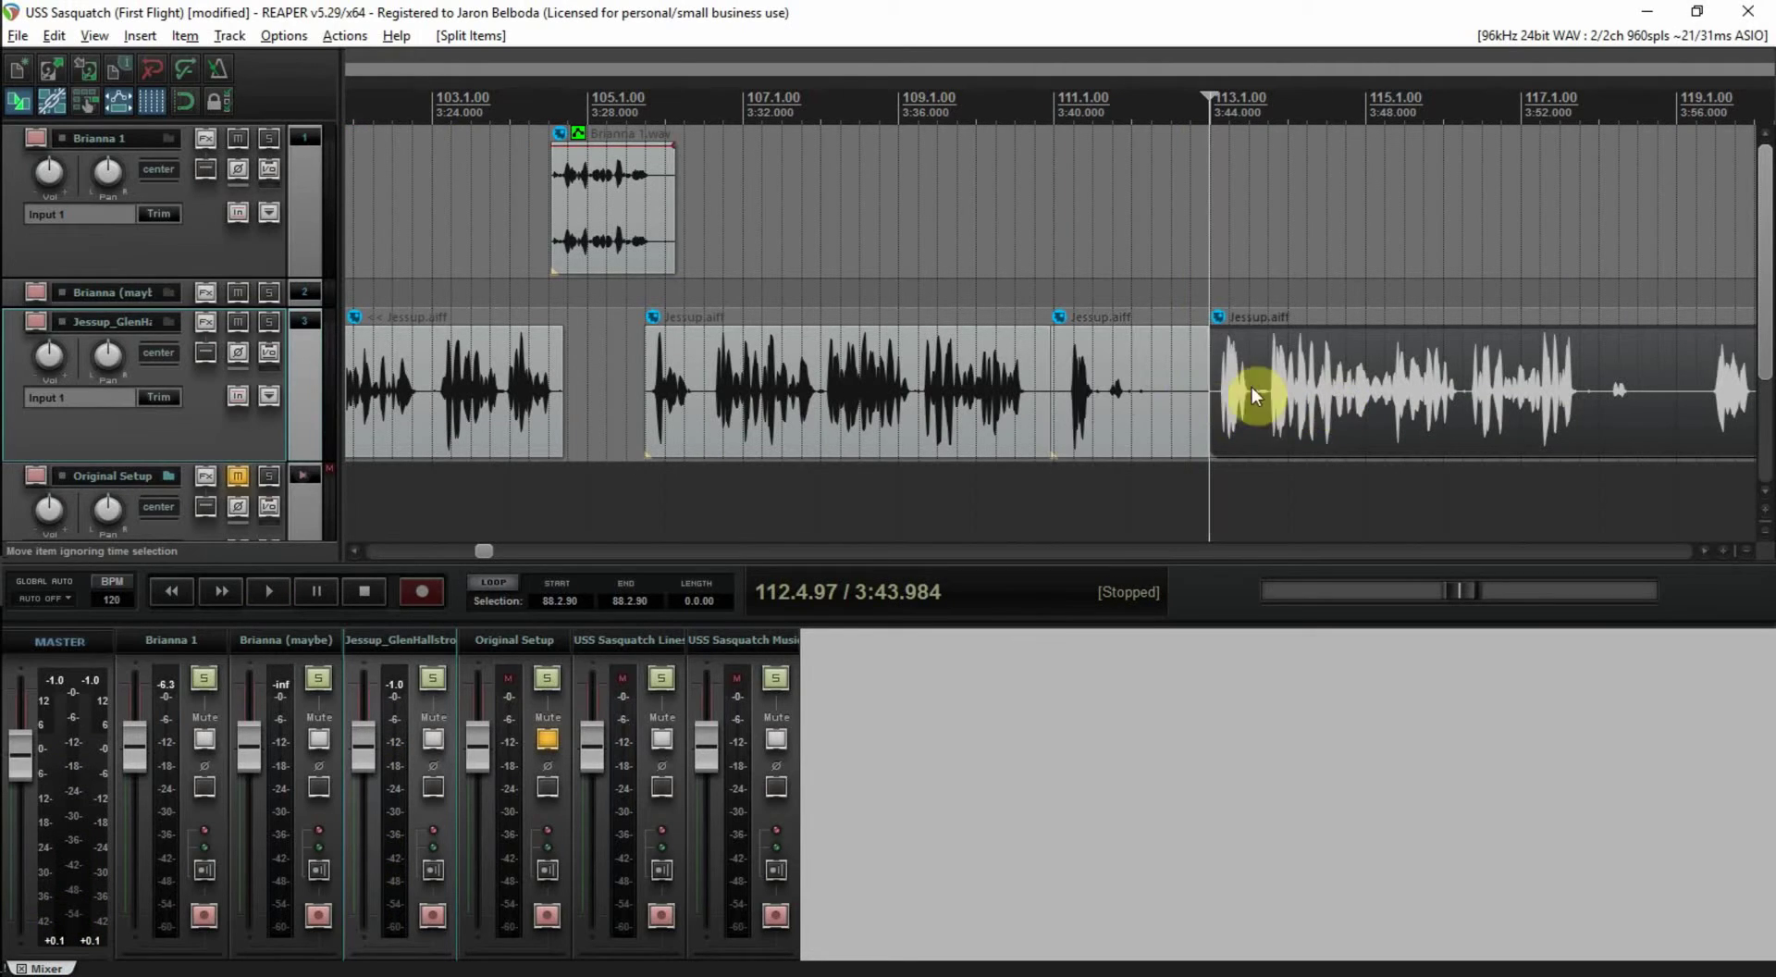
pyautogui.click(1185, 392)
pyautogui.press('Delete')
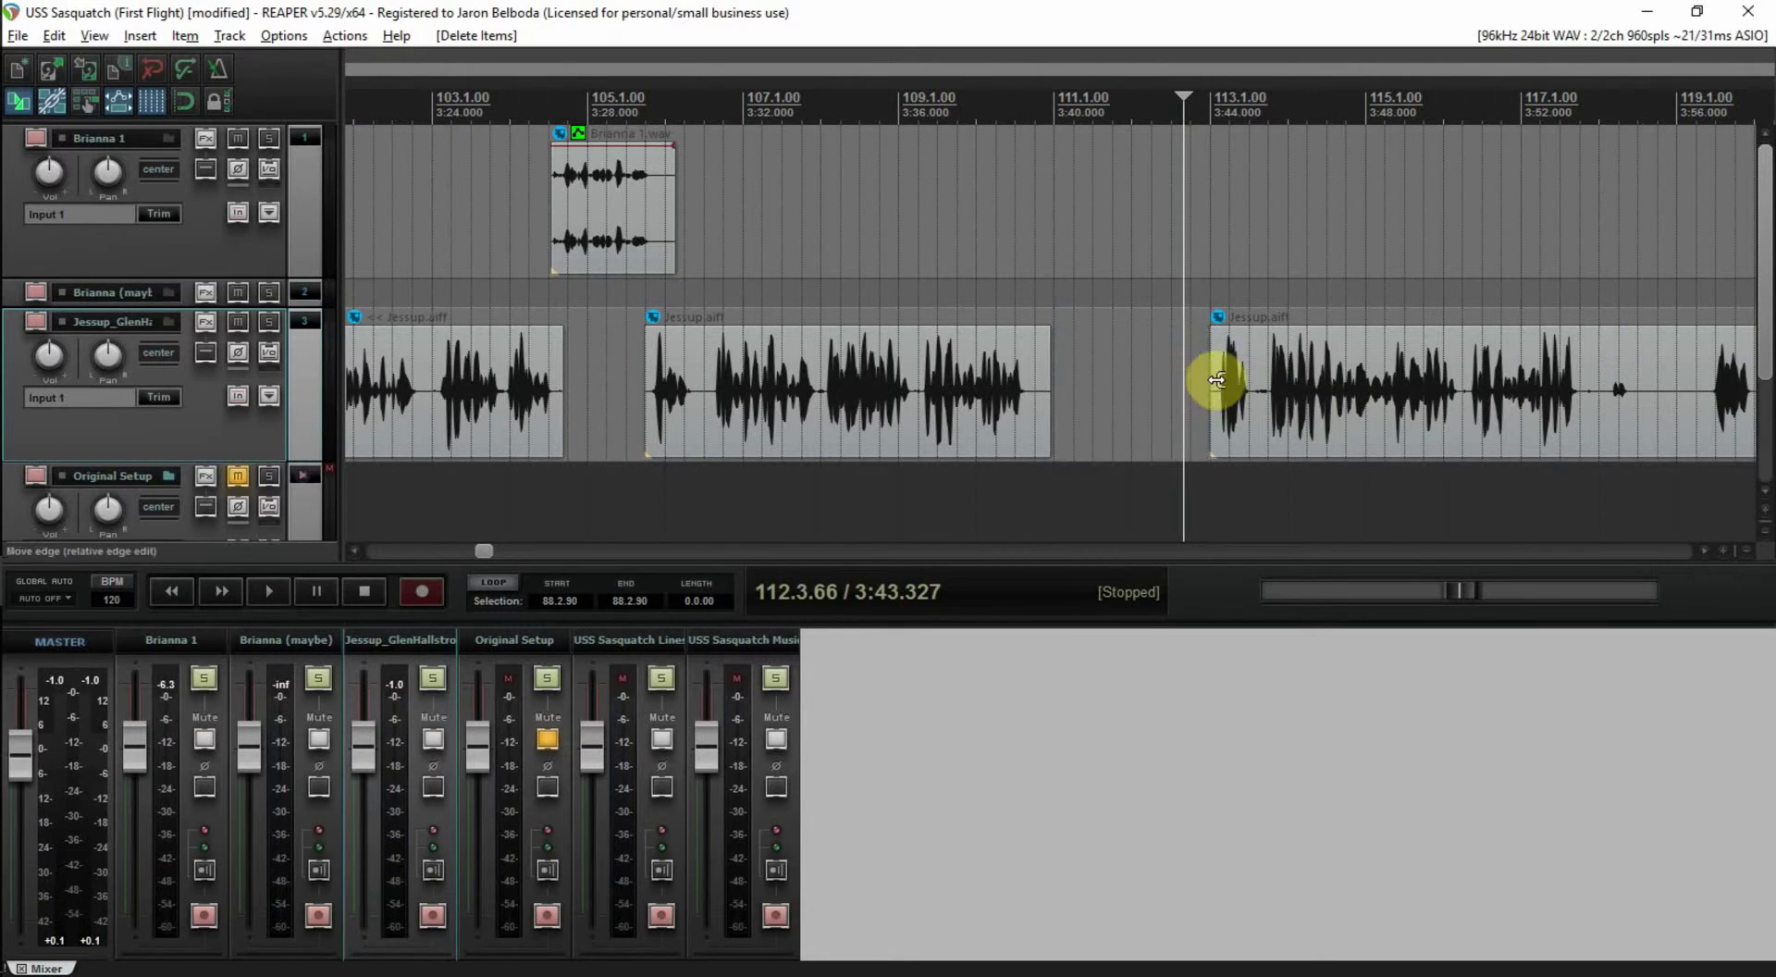
# - Move the remaining track 3 clip to about 3:42.8 and play the second take
pyautogui.moveTo(1294, 356); pyautogui.dragTo(1235, 371)
pyautogui.click(1170, 294)
pyautogui.press('space')
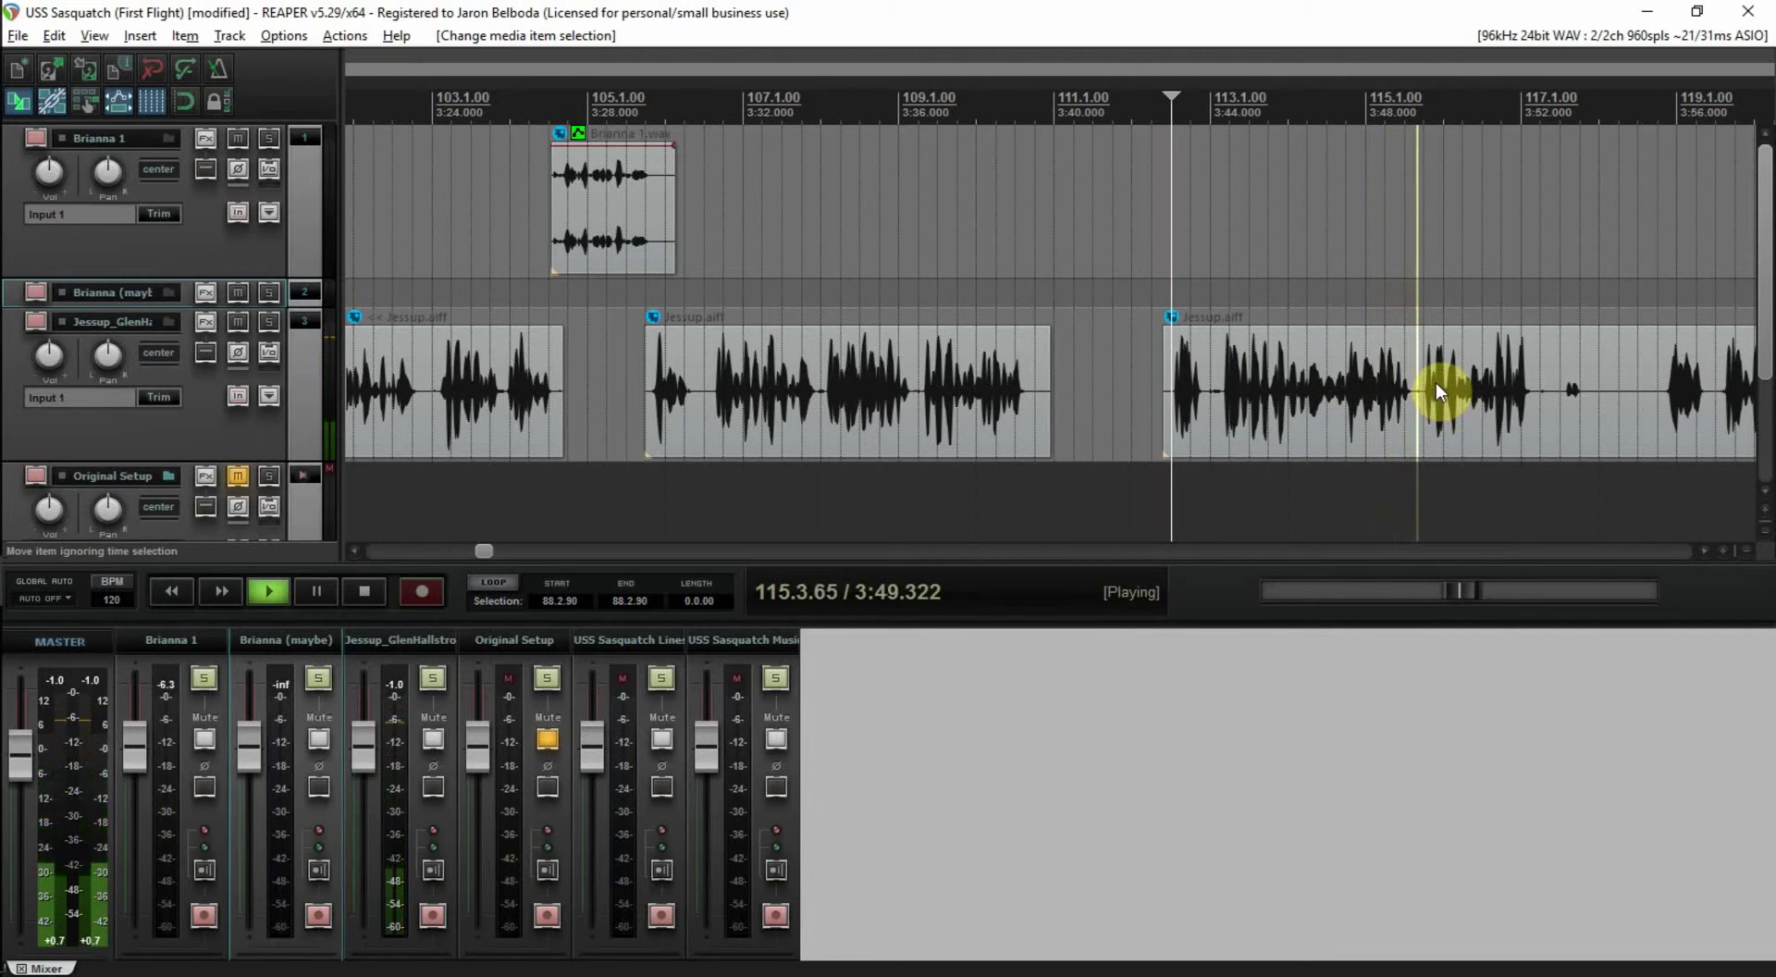
# - Replay the openings of the second take and the first take at about 3:29 to compare them
pyautogui.press('space')
pyautogui.press('space')
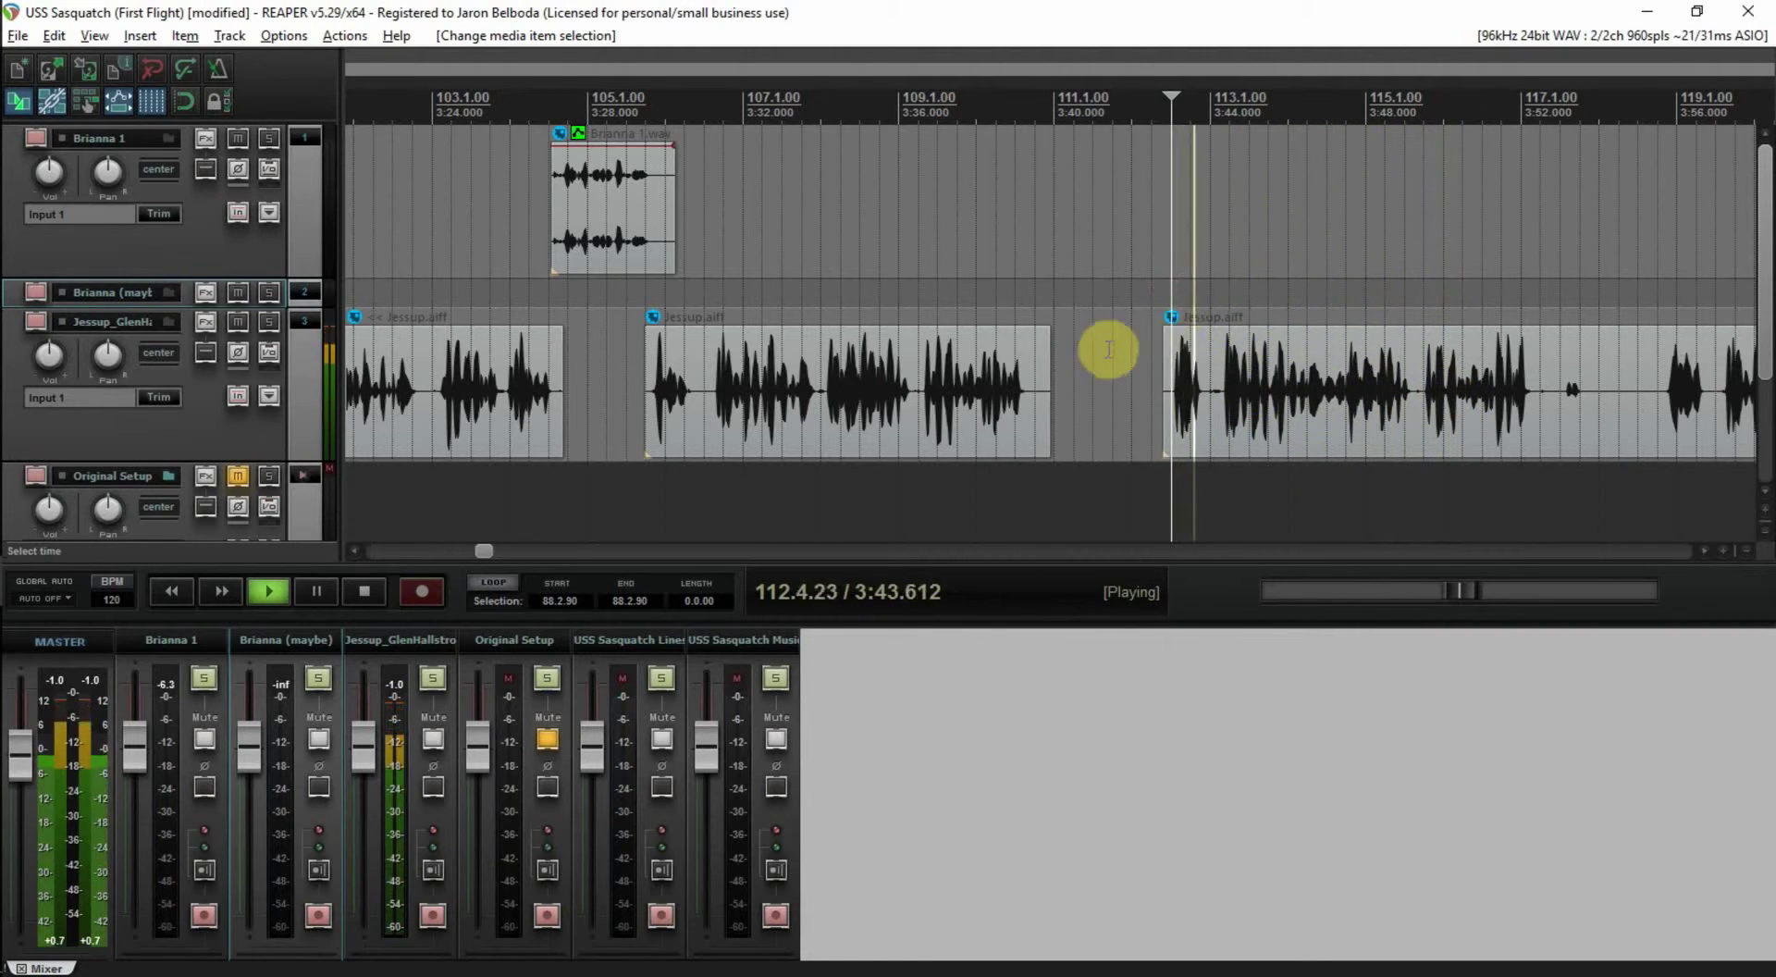
pyautogui.press('space')
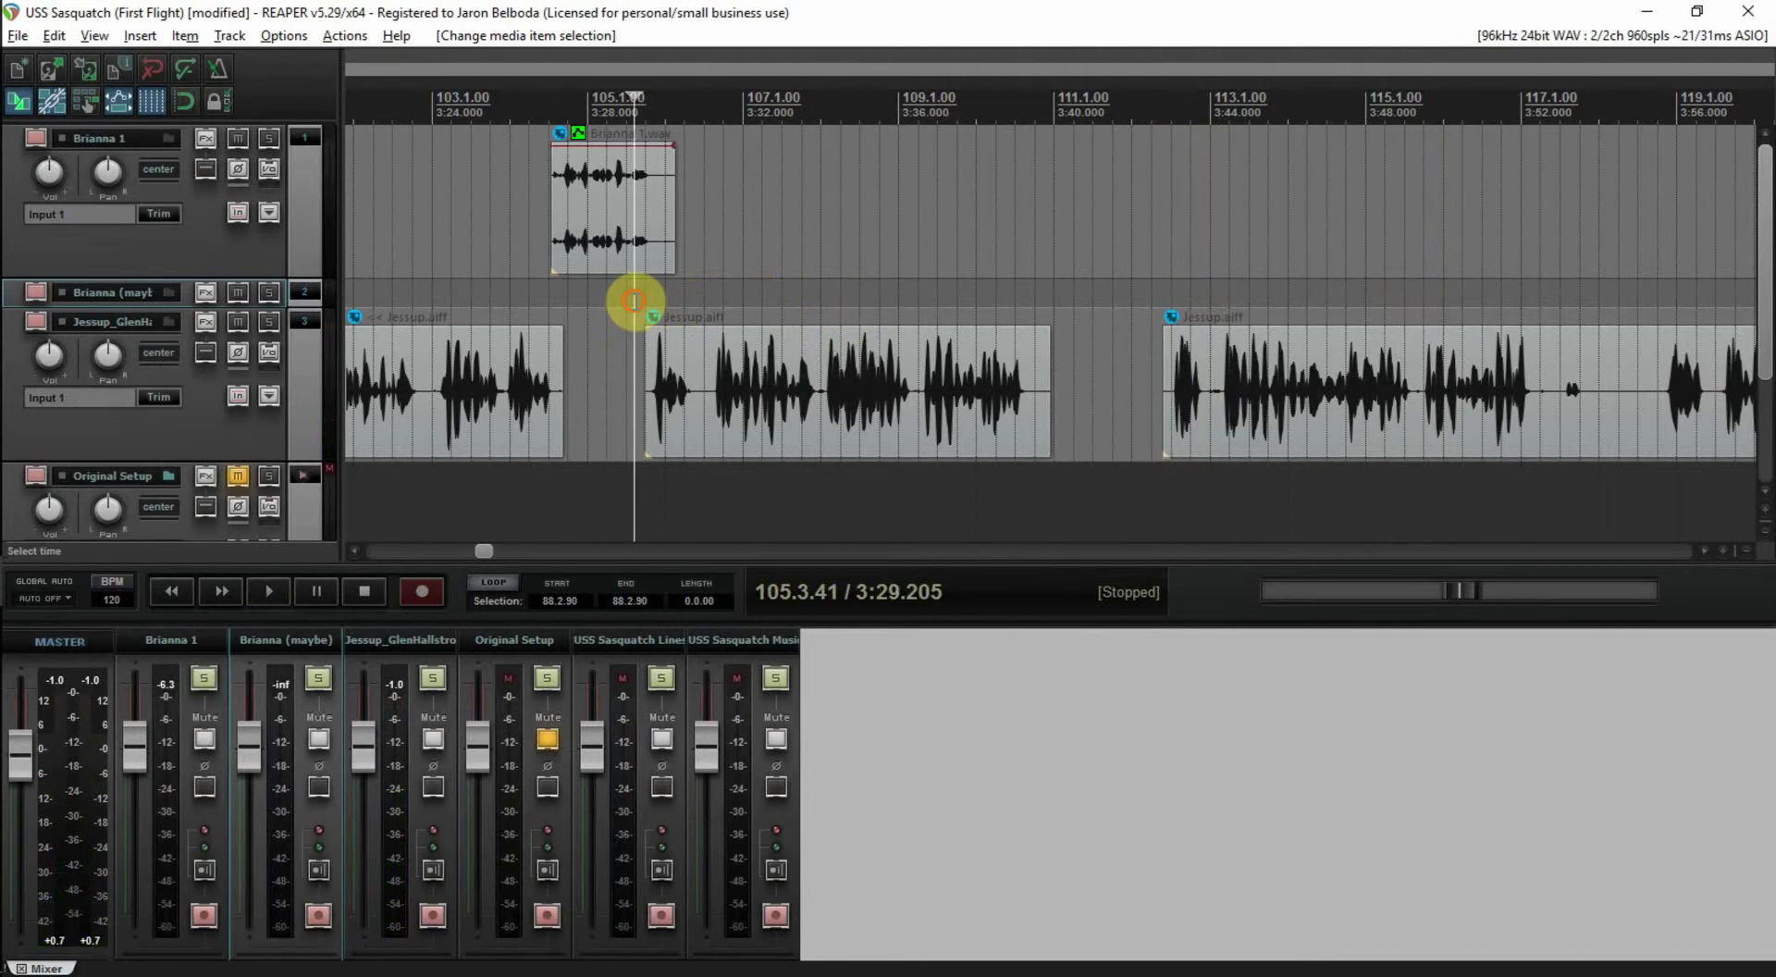
pyautogui.press('space')
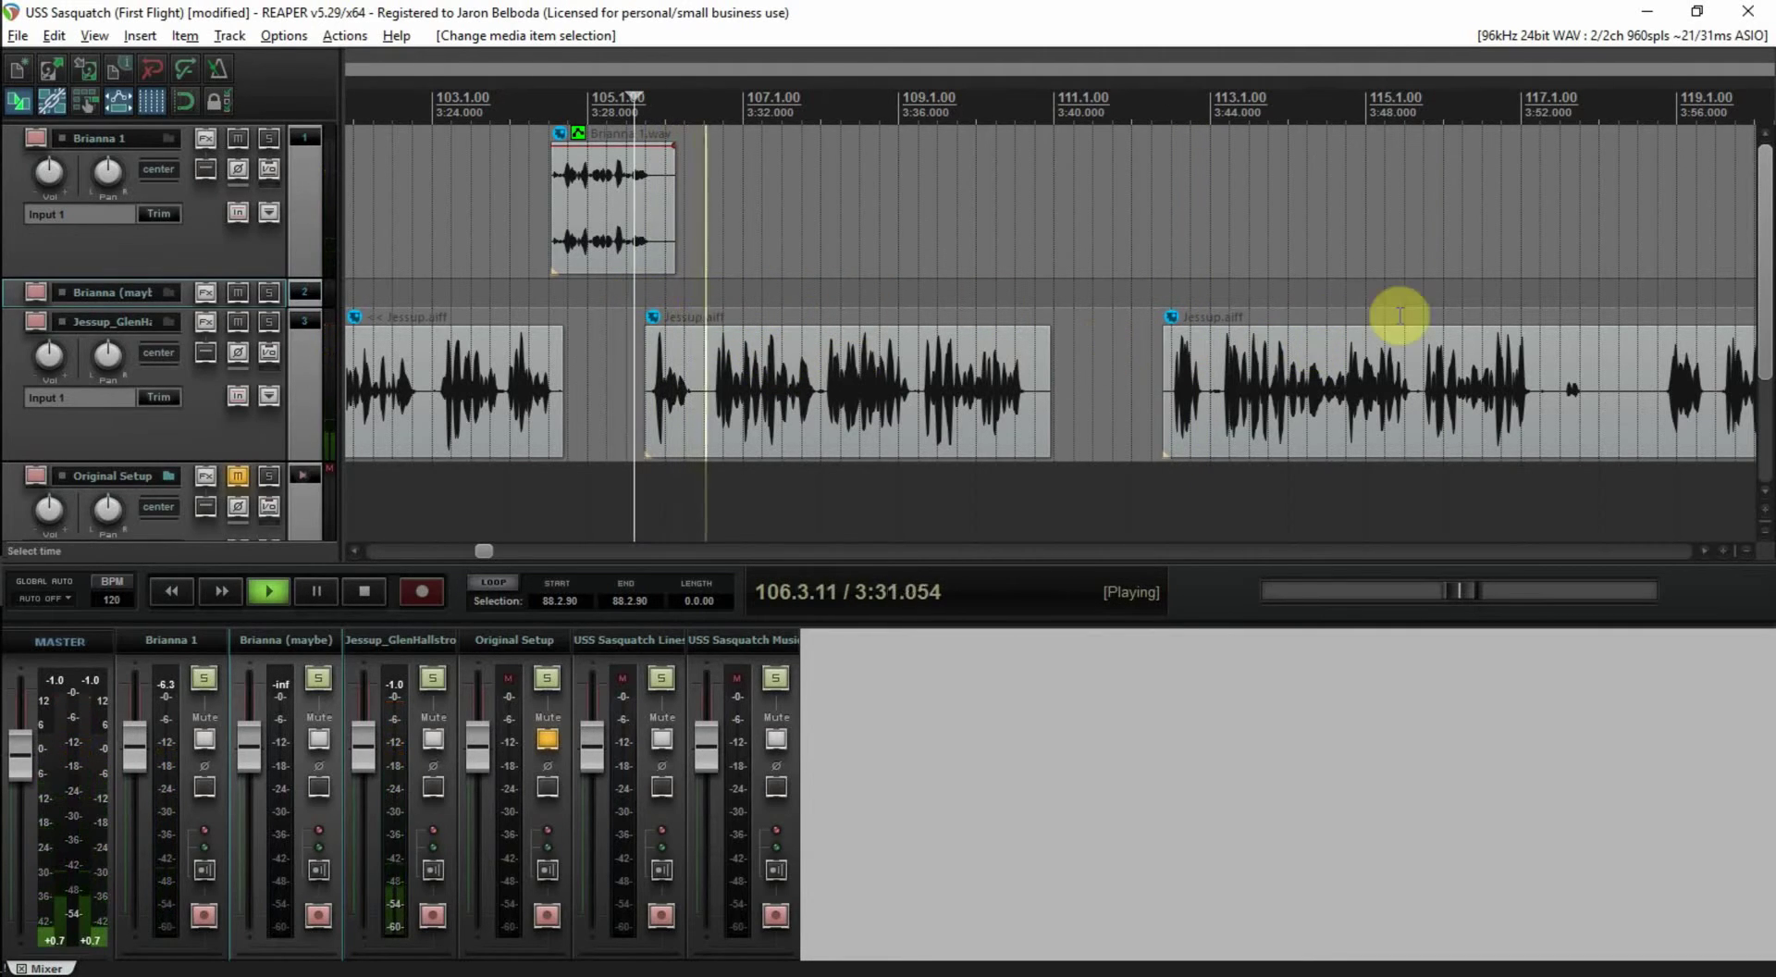
pyautogui.press('space')
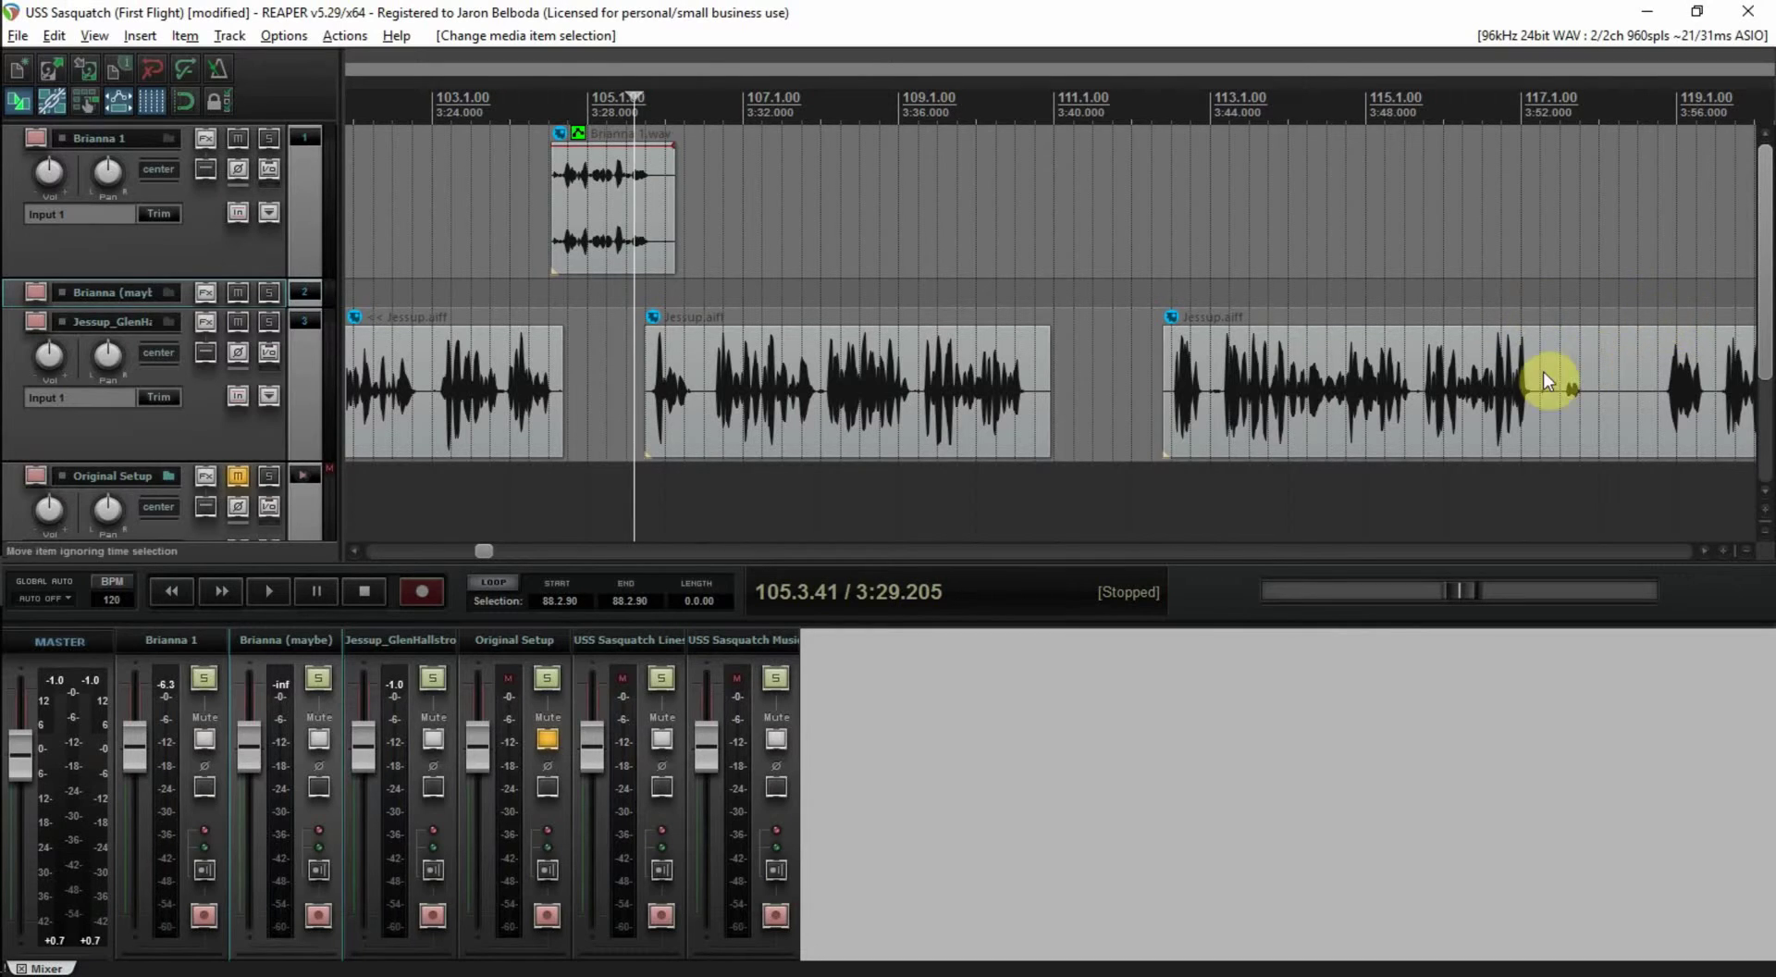
# - Split the track 3 clip at about 3:52.7 and 3:55.5 and delete the short segment after the second take
pyautogui.click(1547, 417)
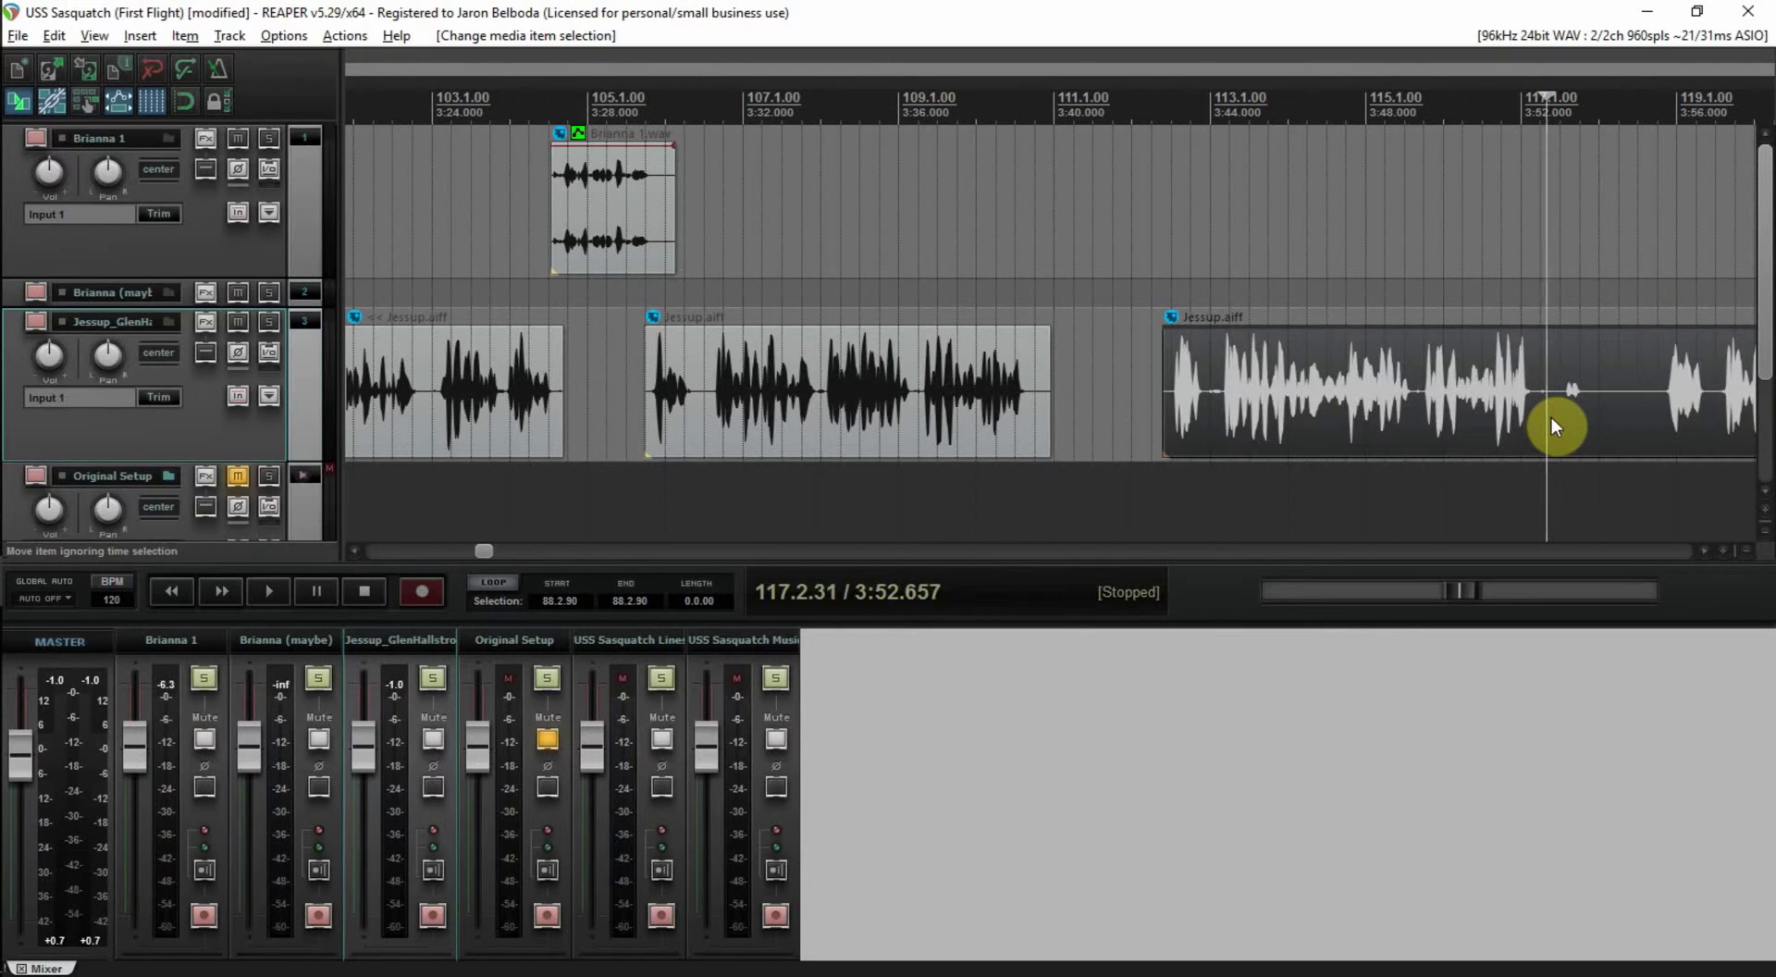
pyautogui.press('s')
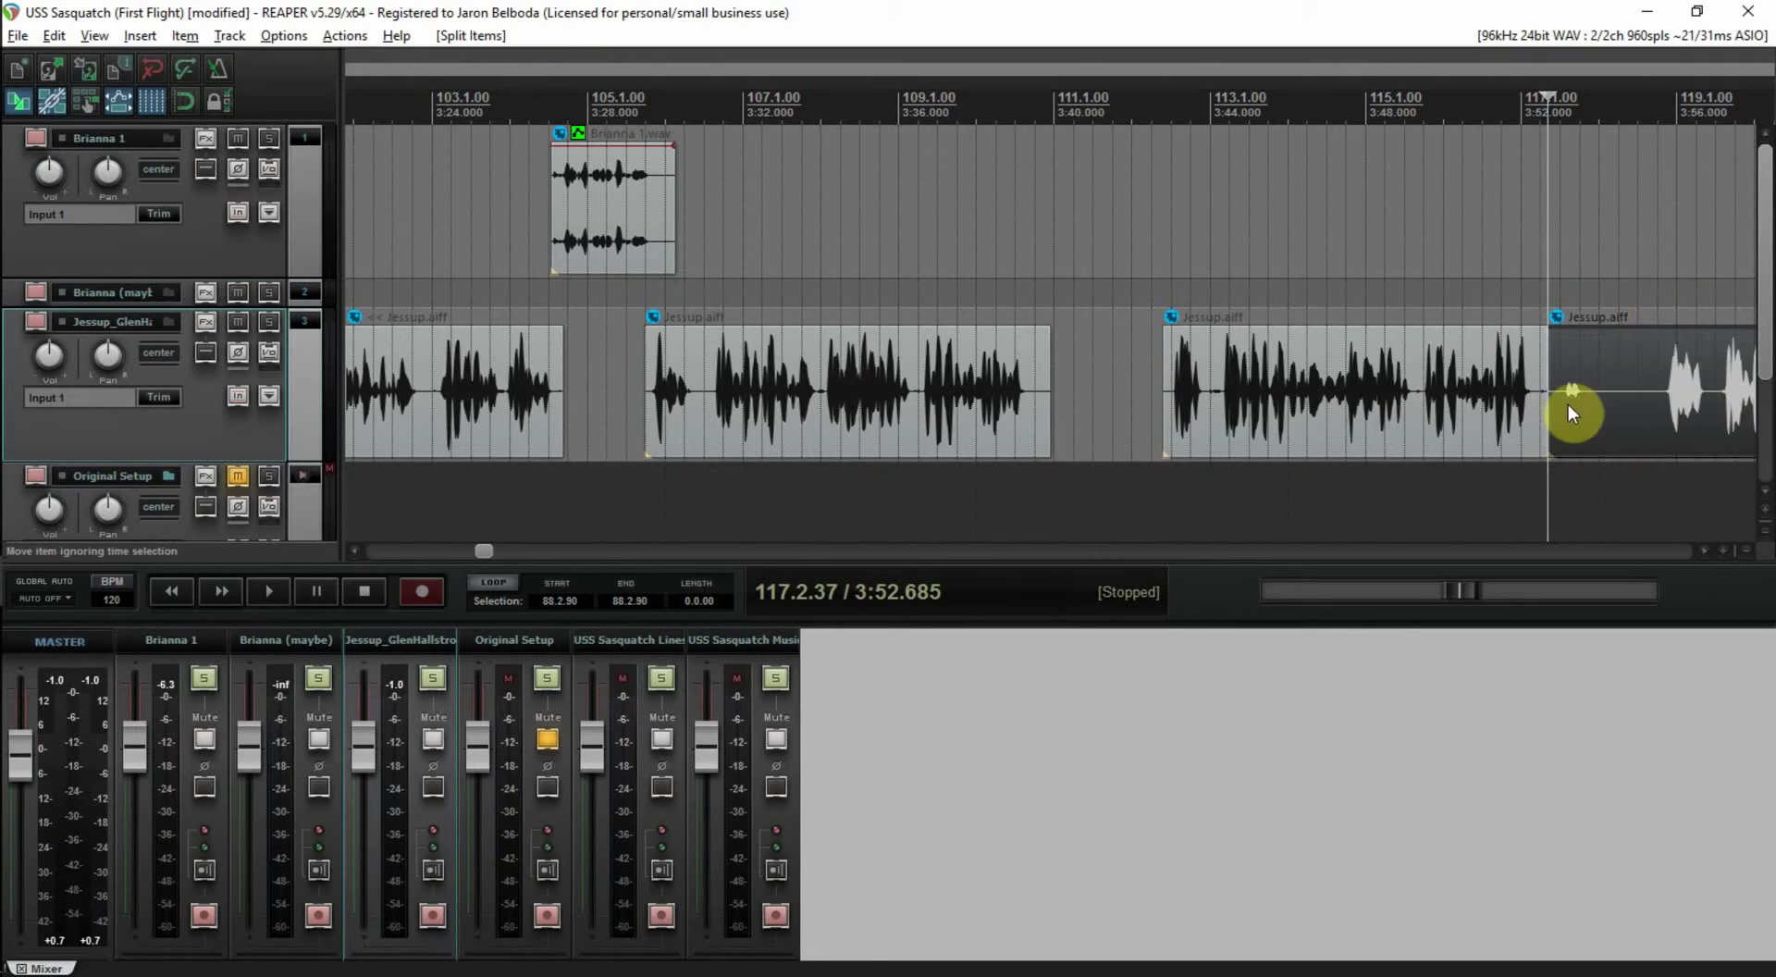
pyautogui.press('space')
pyautogui.click(1657, 410)
pyautogui.press('s')
pyautogui.click(1622, 396)
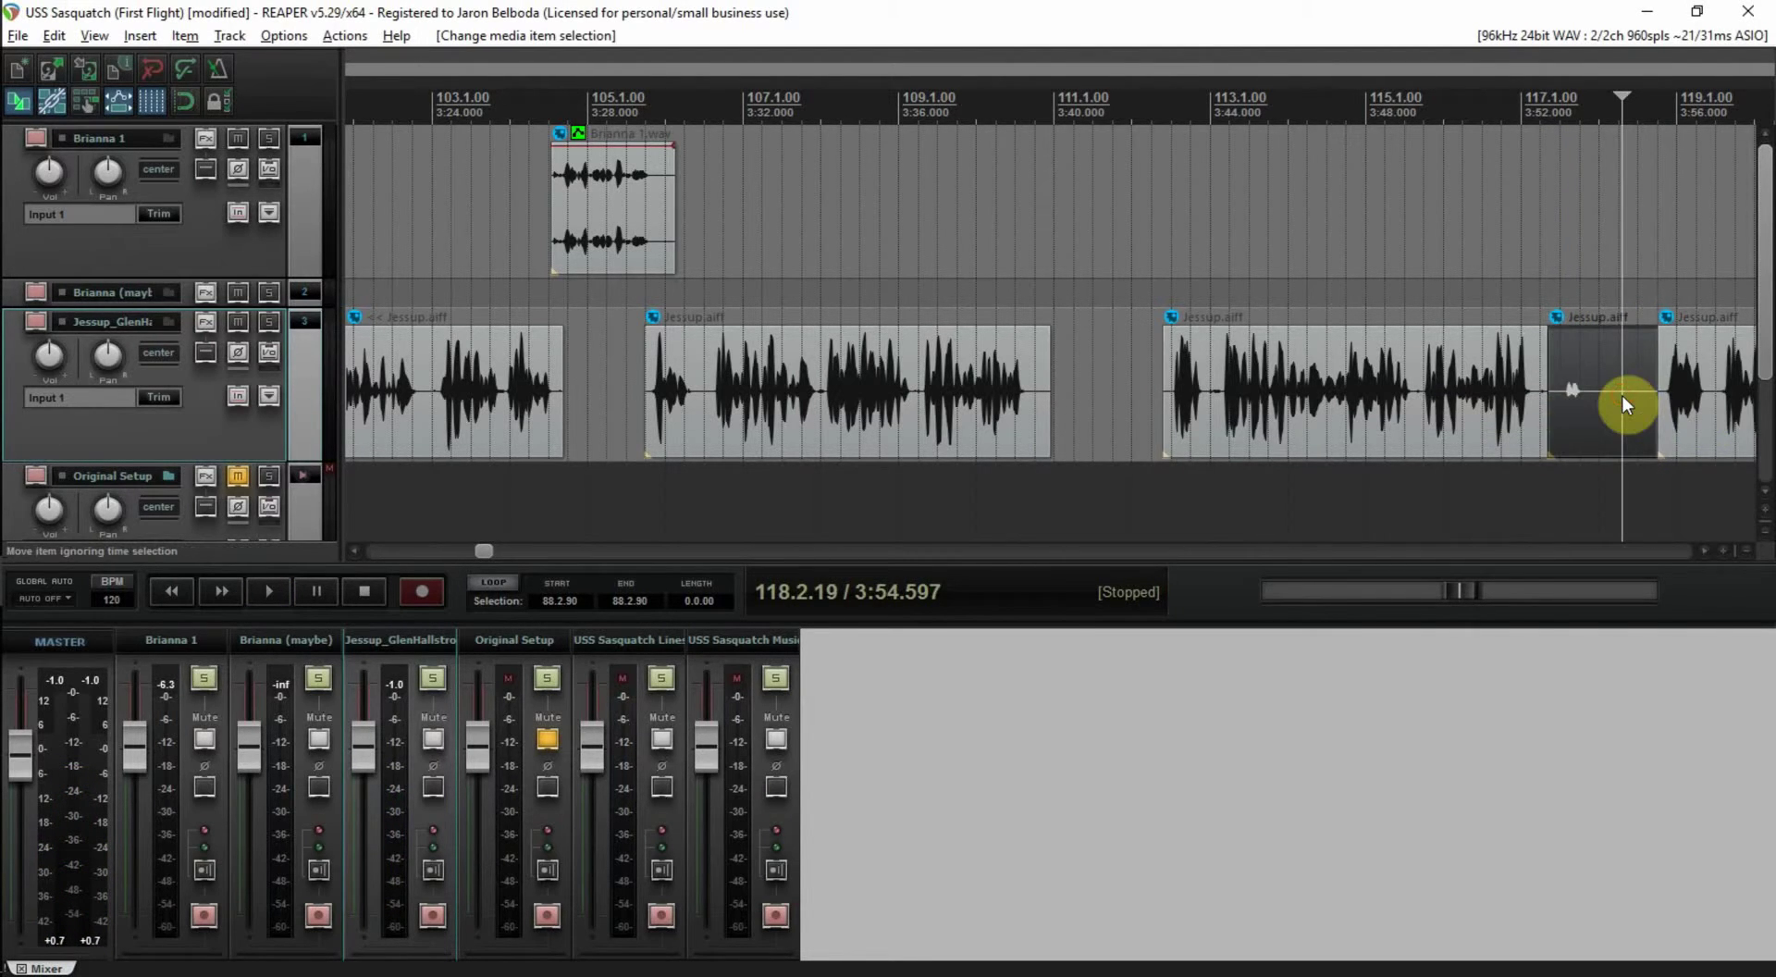
pyautogui.press('Delete')
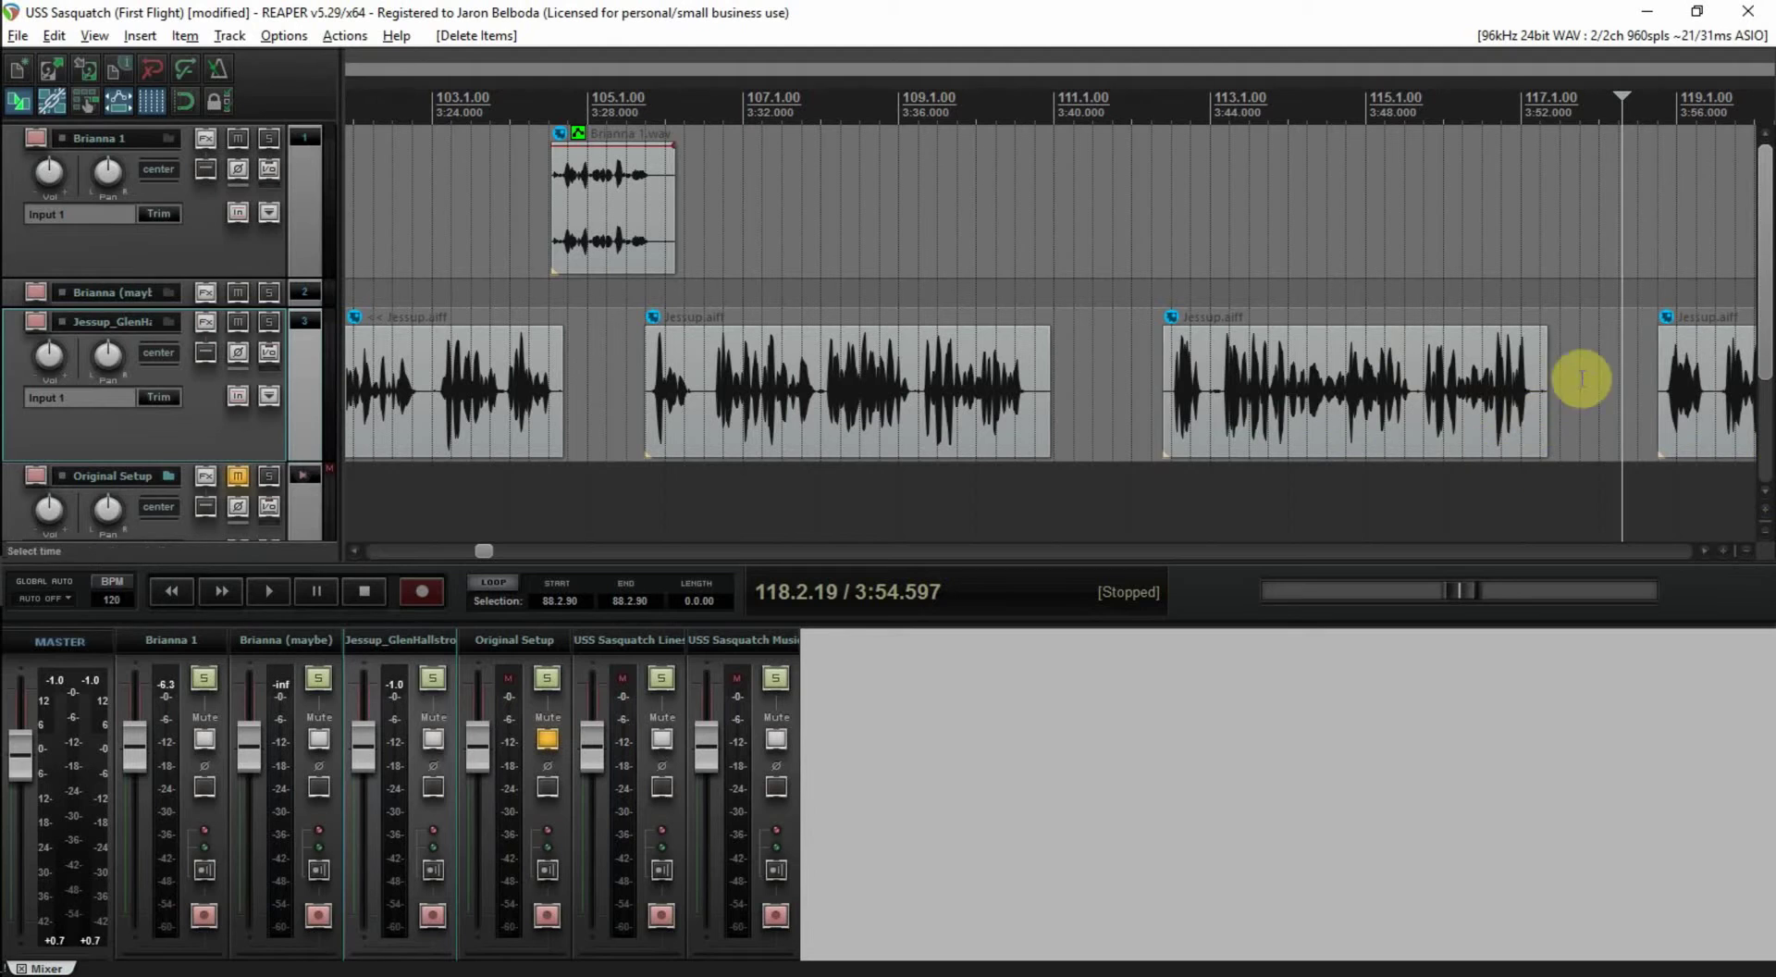
# - Move the second take to about 3:41.3 and the clip after it to about 3:51.9, then play the third take
pyautogui.moveTo(1417, 379); pyautogui.dragTo(1360, 379)
pyautogui.moveTo(1696, 376); pyautogui.dragTo(1561, 386)
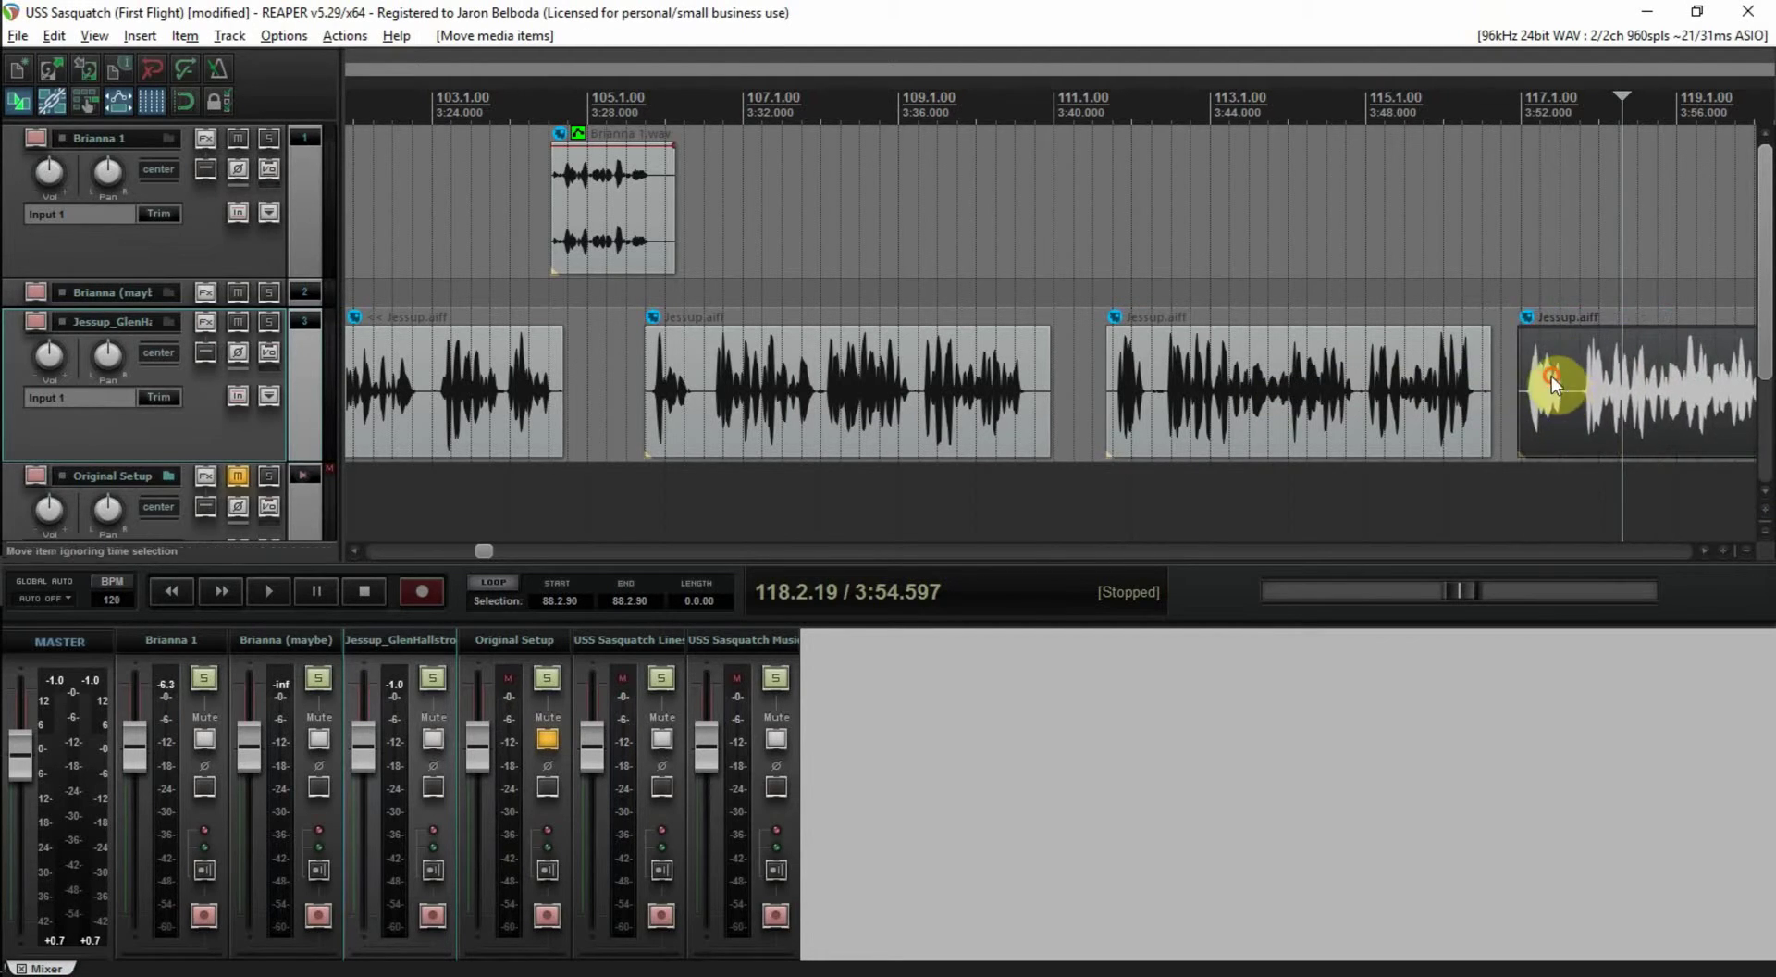
pyautogui.click(1531, 291)
pyautogui.press('space')
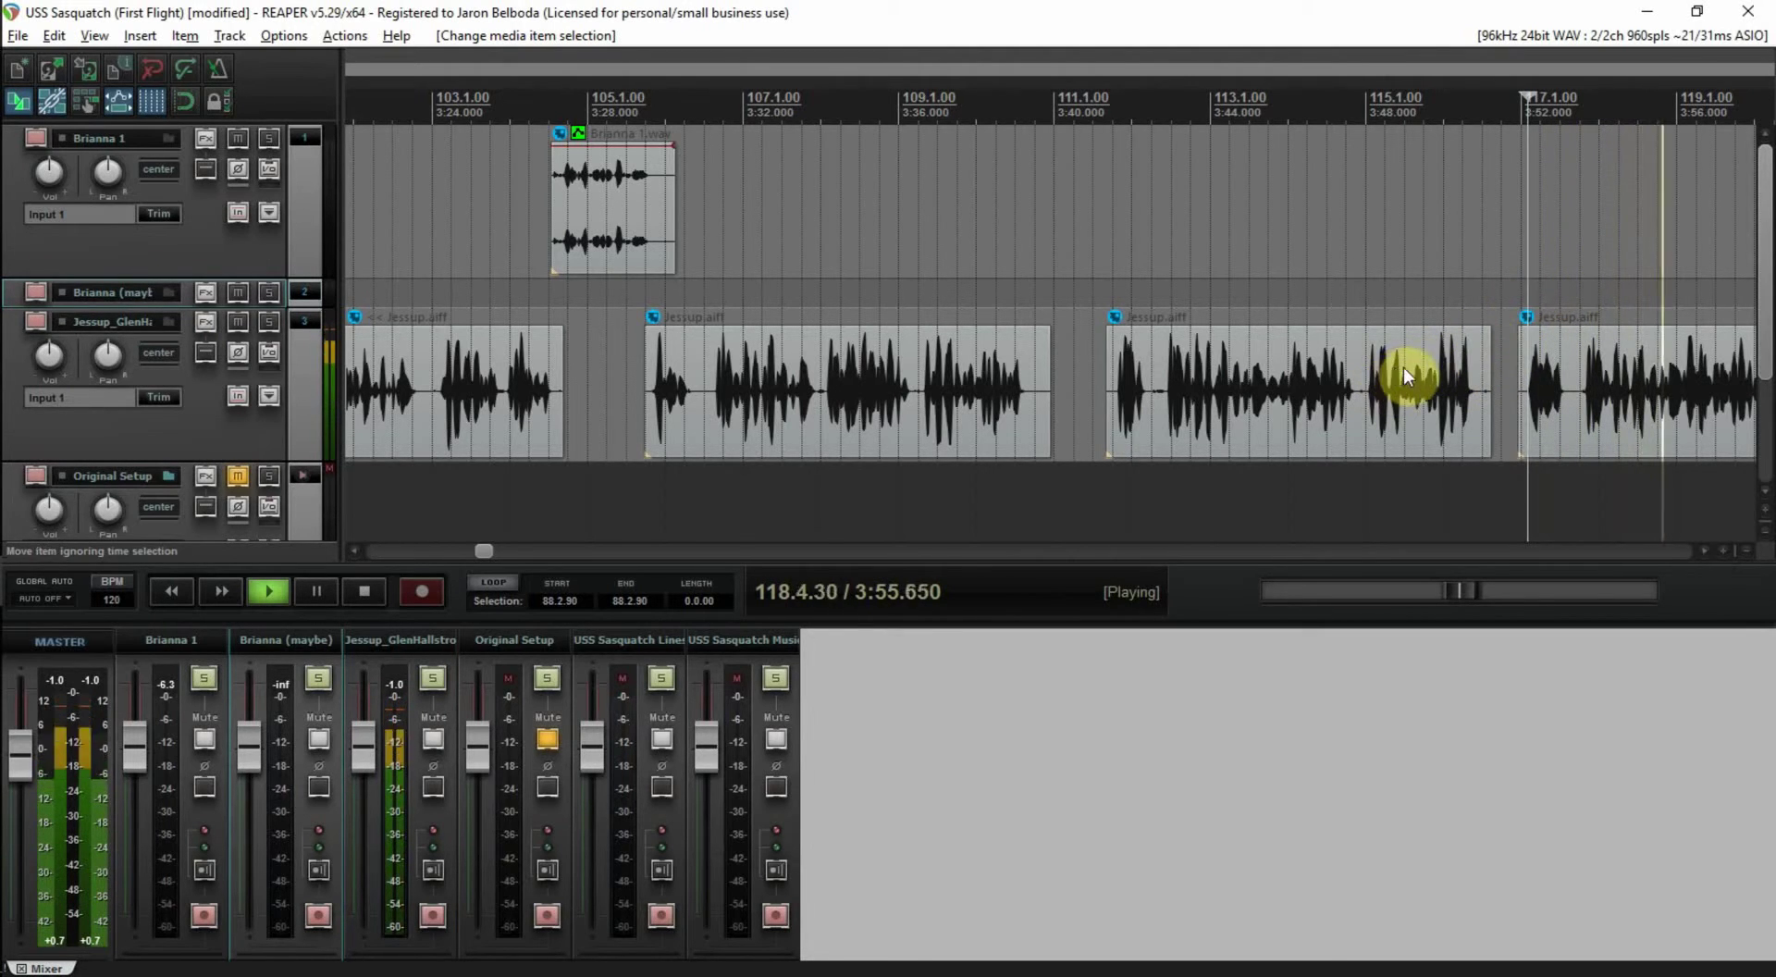
pyautogui.scroll(-1, 1379, 353)
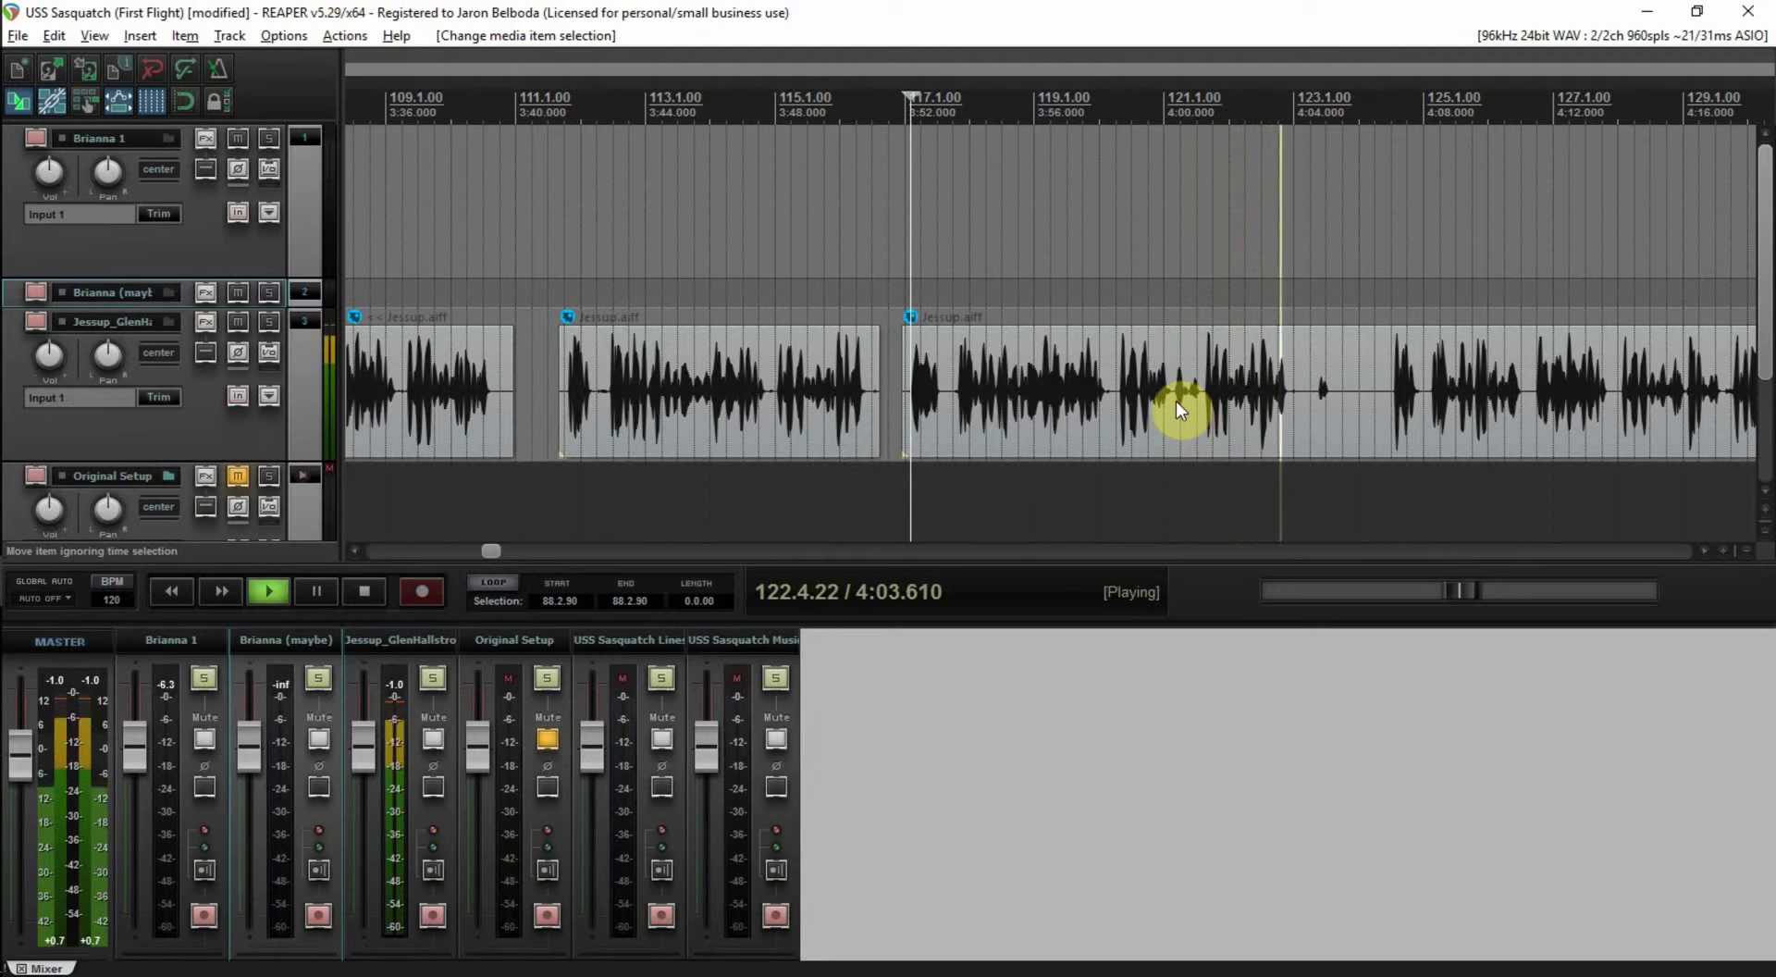
pyautogui.press('space')
# - Split the track 3 clip at about 4:04.3, audition the following line, and move that following part to about 4:07
pyautogui.click(1303, 418)
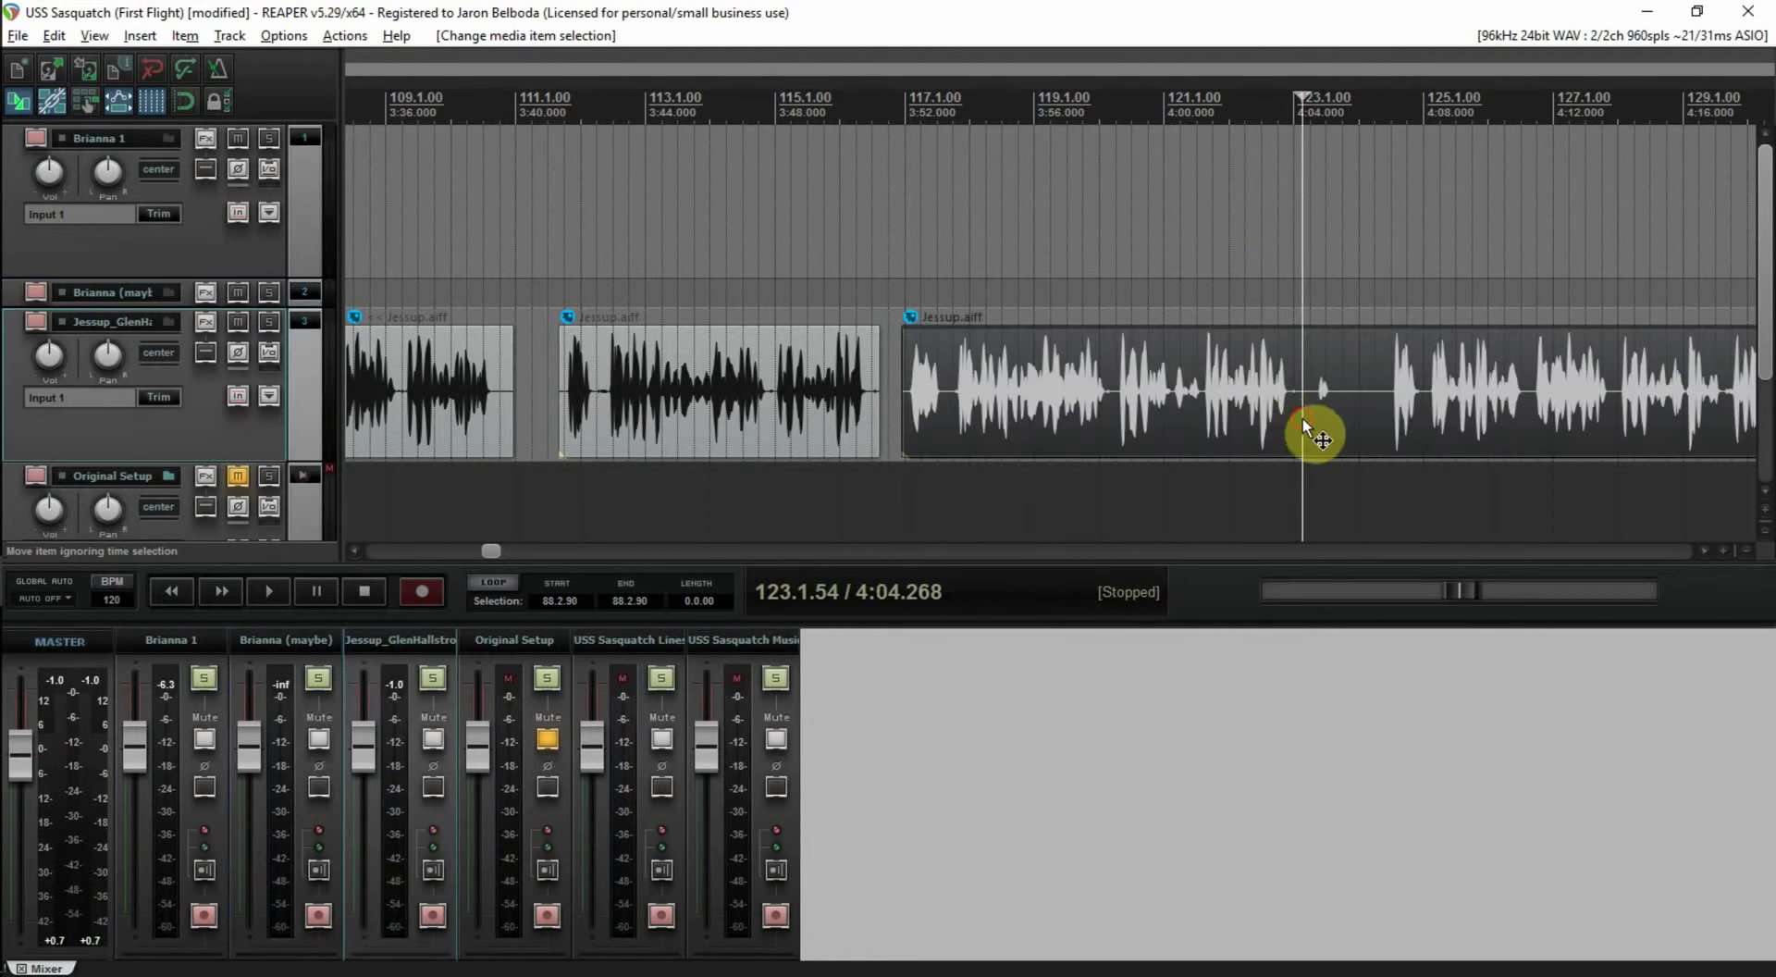
pyautogui.press('s')
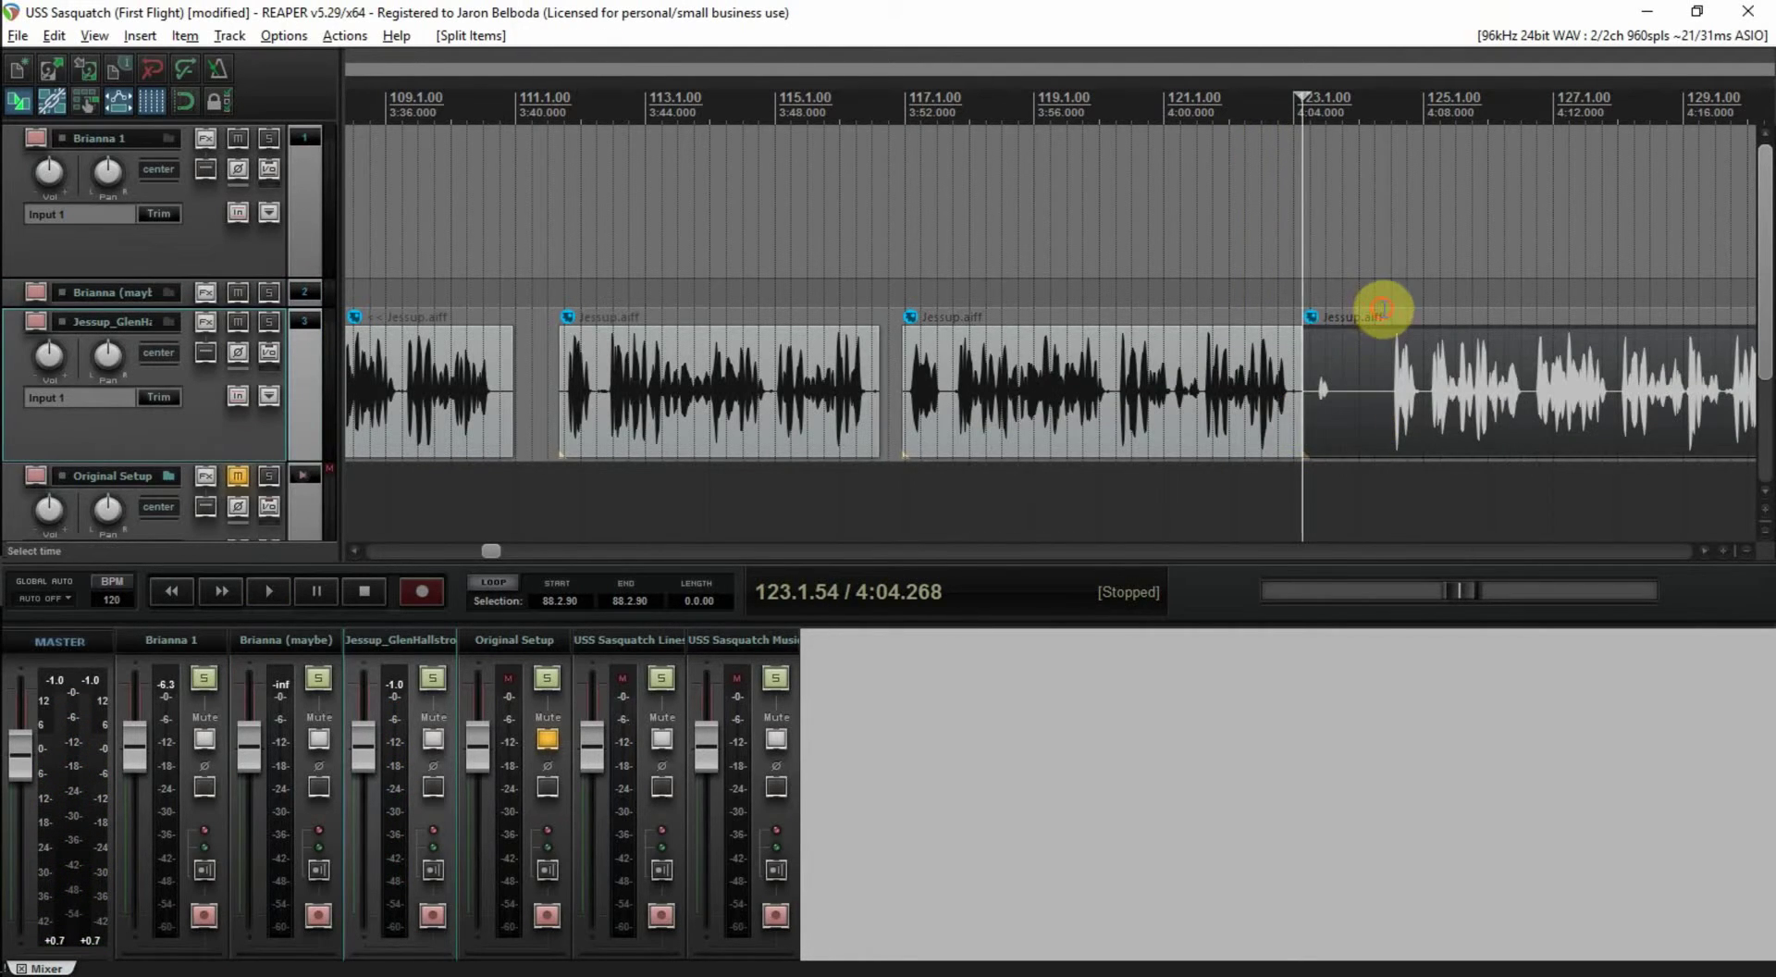
pyautogui.click(1380, 313)
pyautogui.press('space')
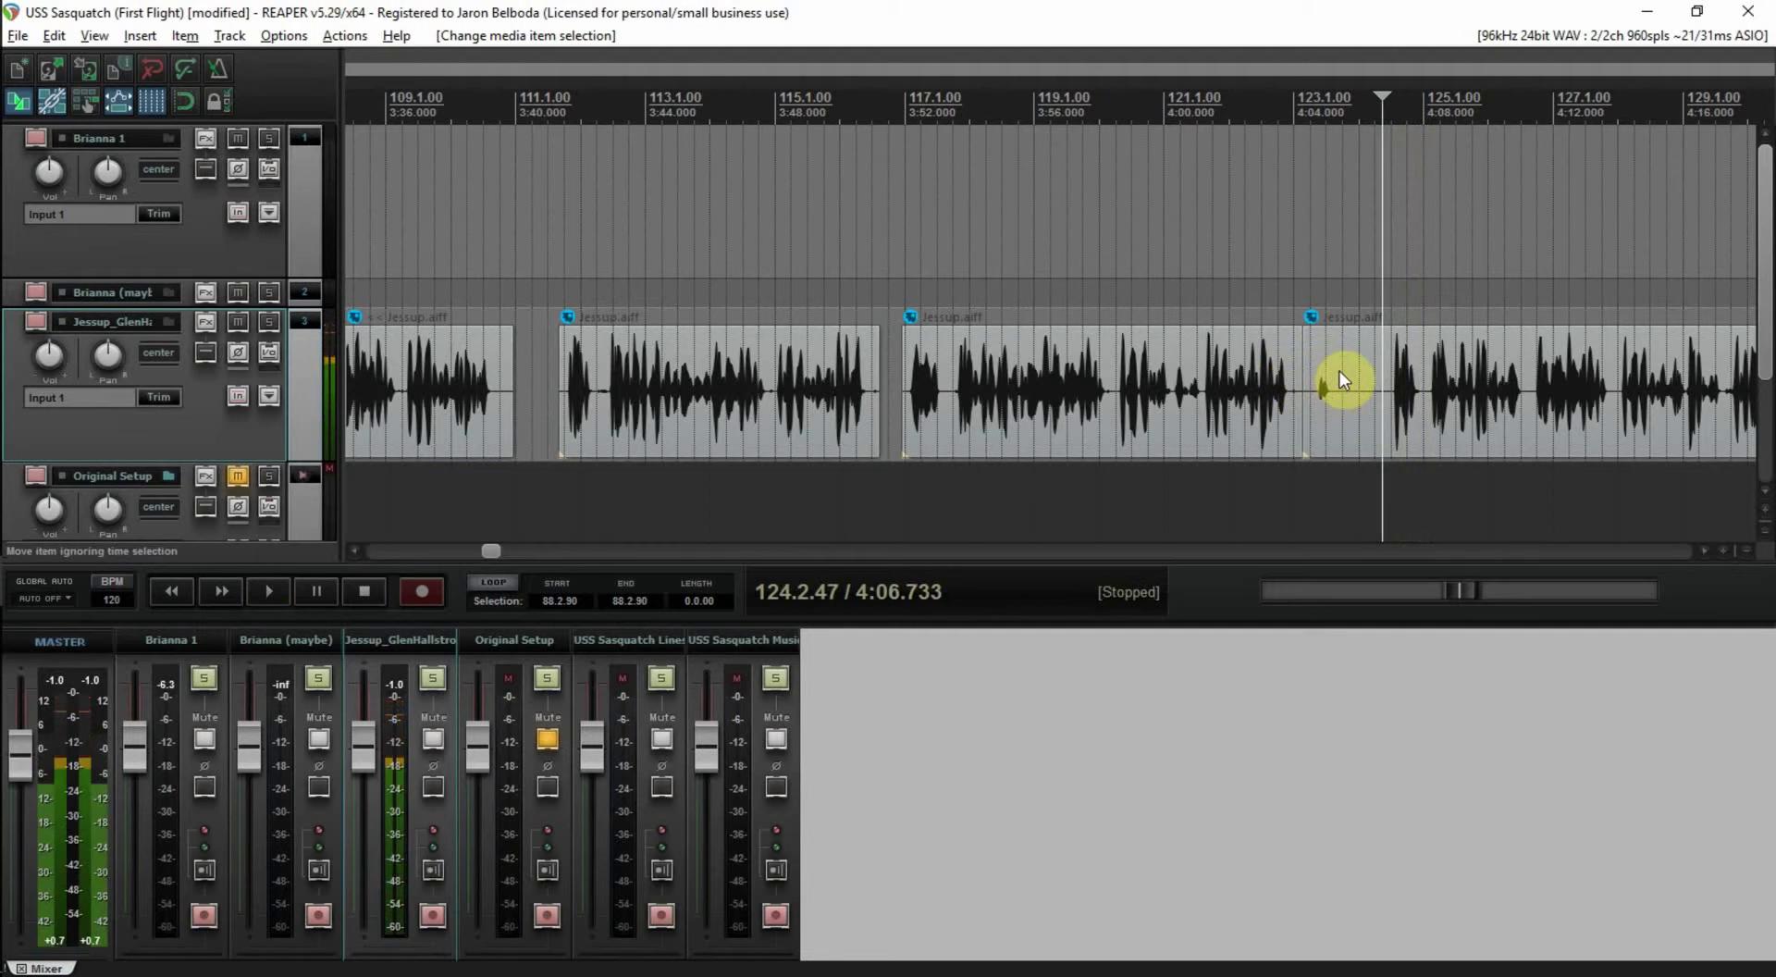
pyautogui.click(1339, 379)
pyautogui.press('space')
pyautogui.moveTo(1320, 370); pyautogui.dragTo(1410, 373)
# - Delete the second take at about 3:41.3 and play the first take from about 3:29.5
pyautogui.click(863, 381)
pyautogui.press('Delete')
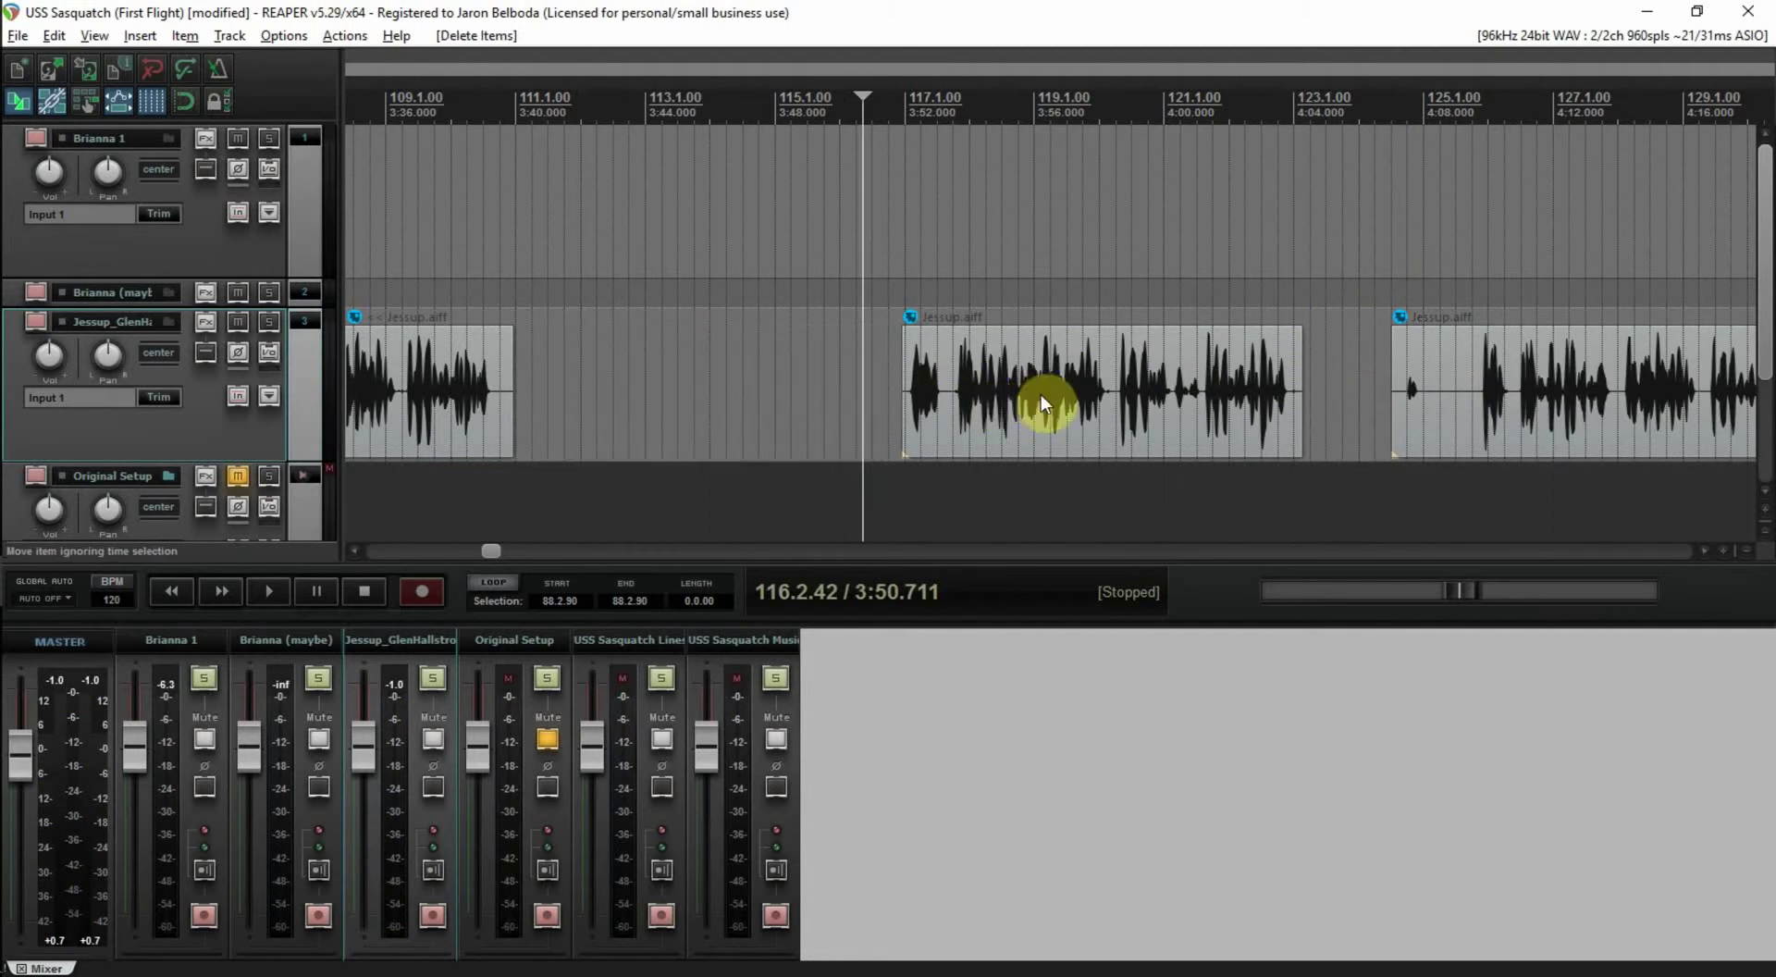
pyautogui.scroll(-3, 999, 375)
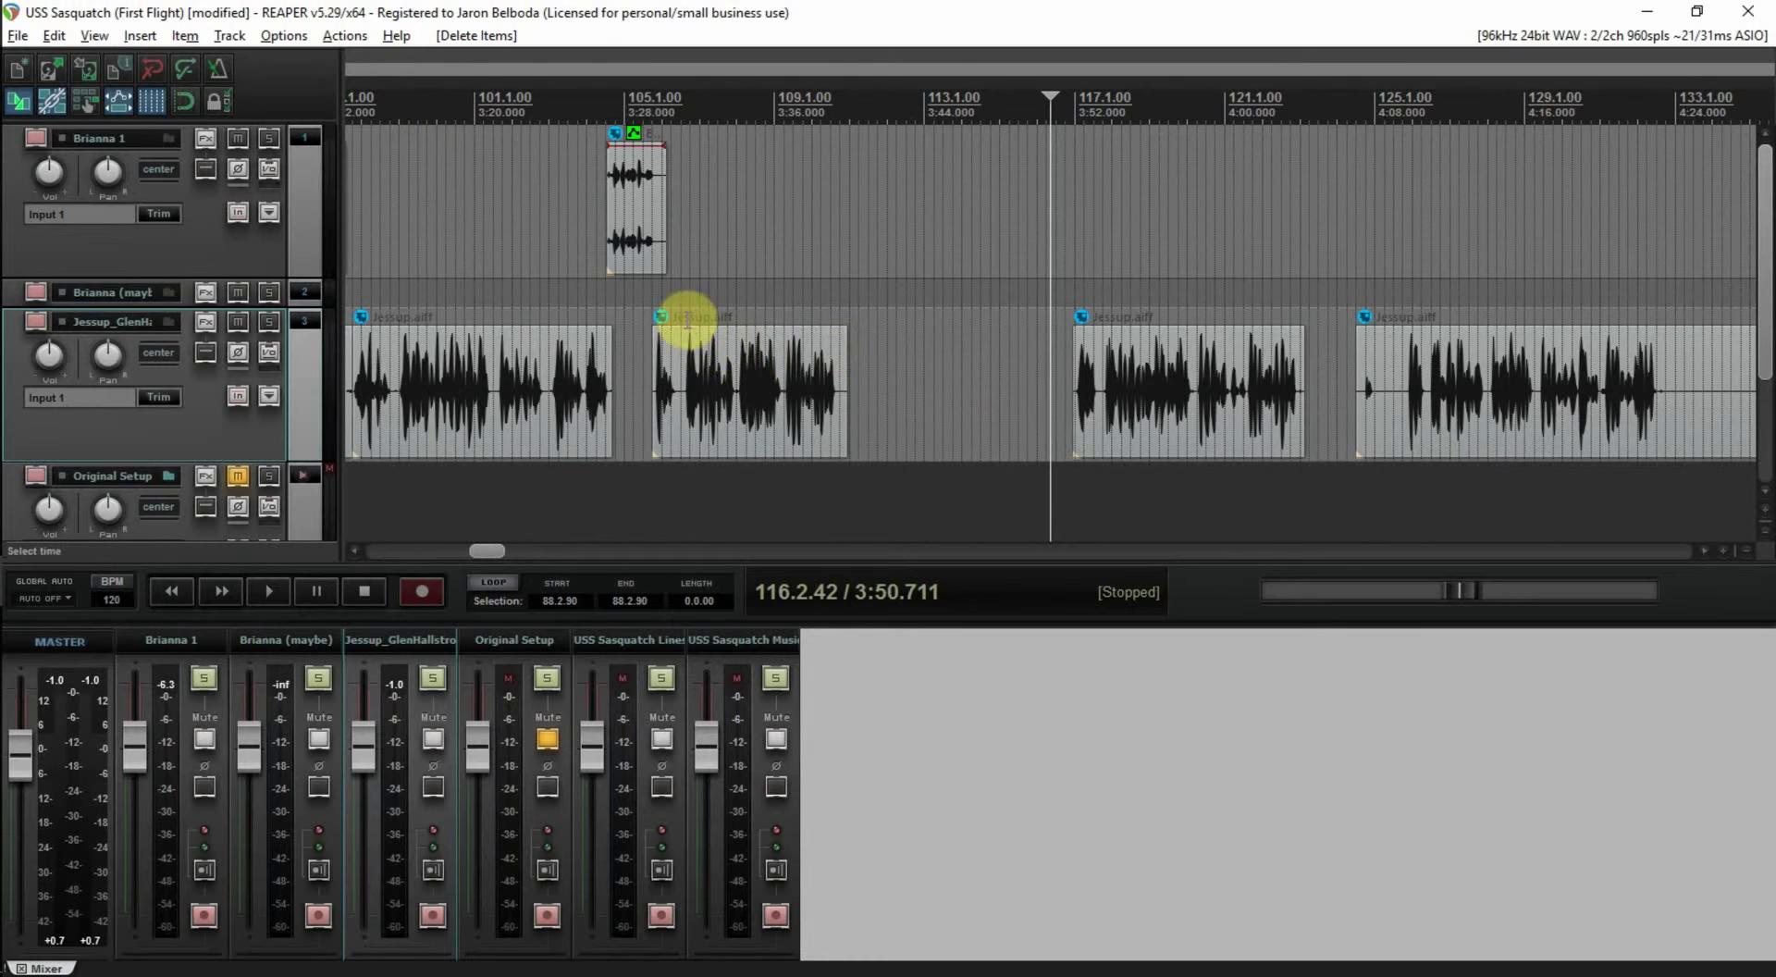
pyautogui.click(655, 322)
pyautogui.press('space')
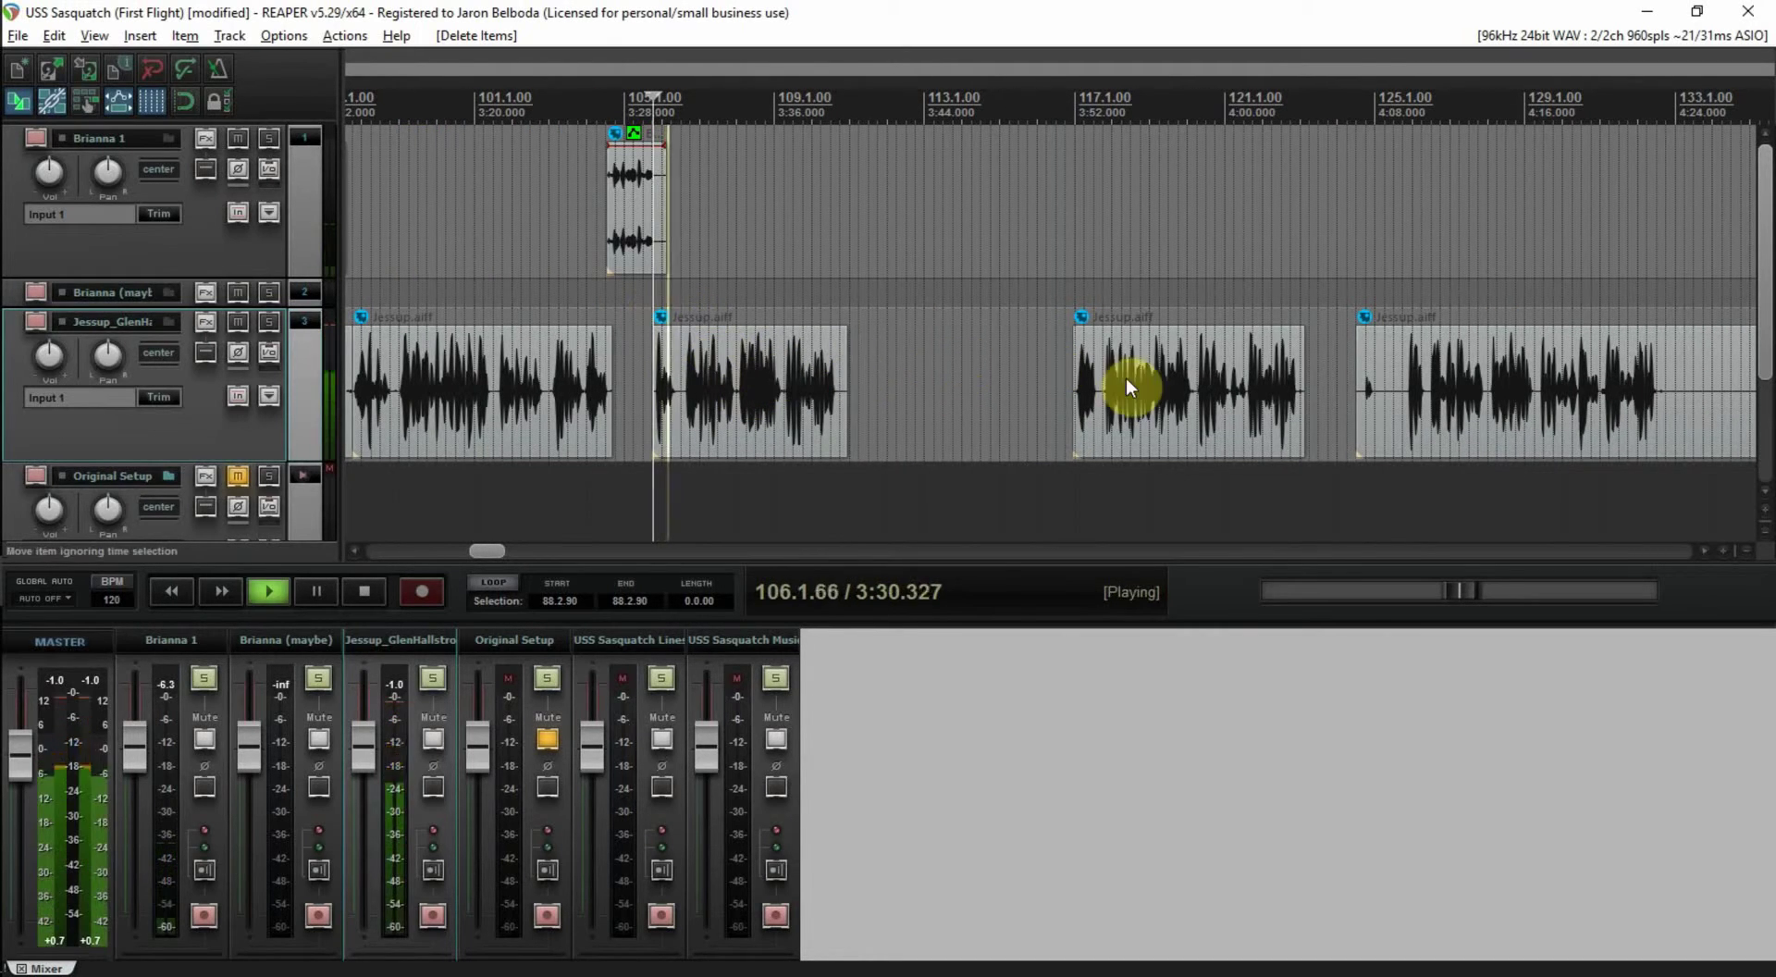
# - Play the take beginning around 4:09 and the third take from about 3:52 to compare their delivery
pyautogui.click(1402, 301)
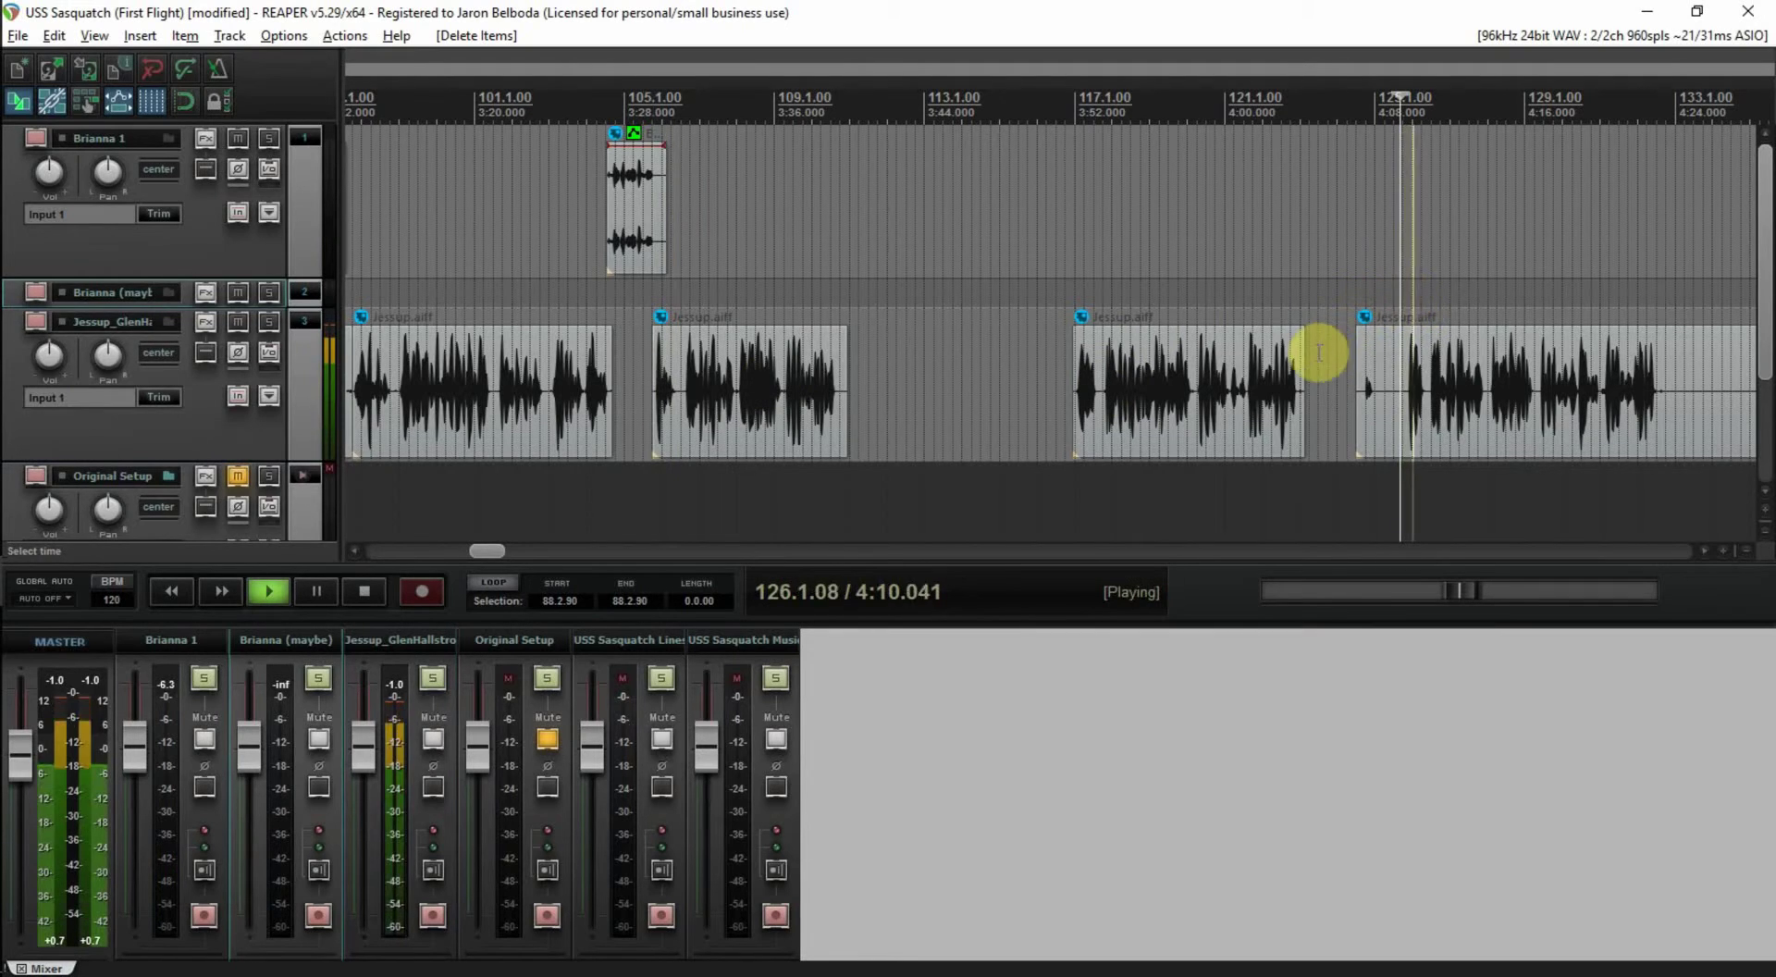
pyautogui.press('space')
pyautogui.click(1089, 296)
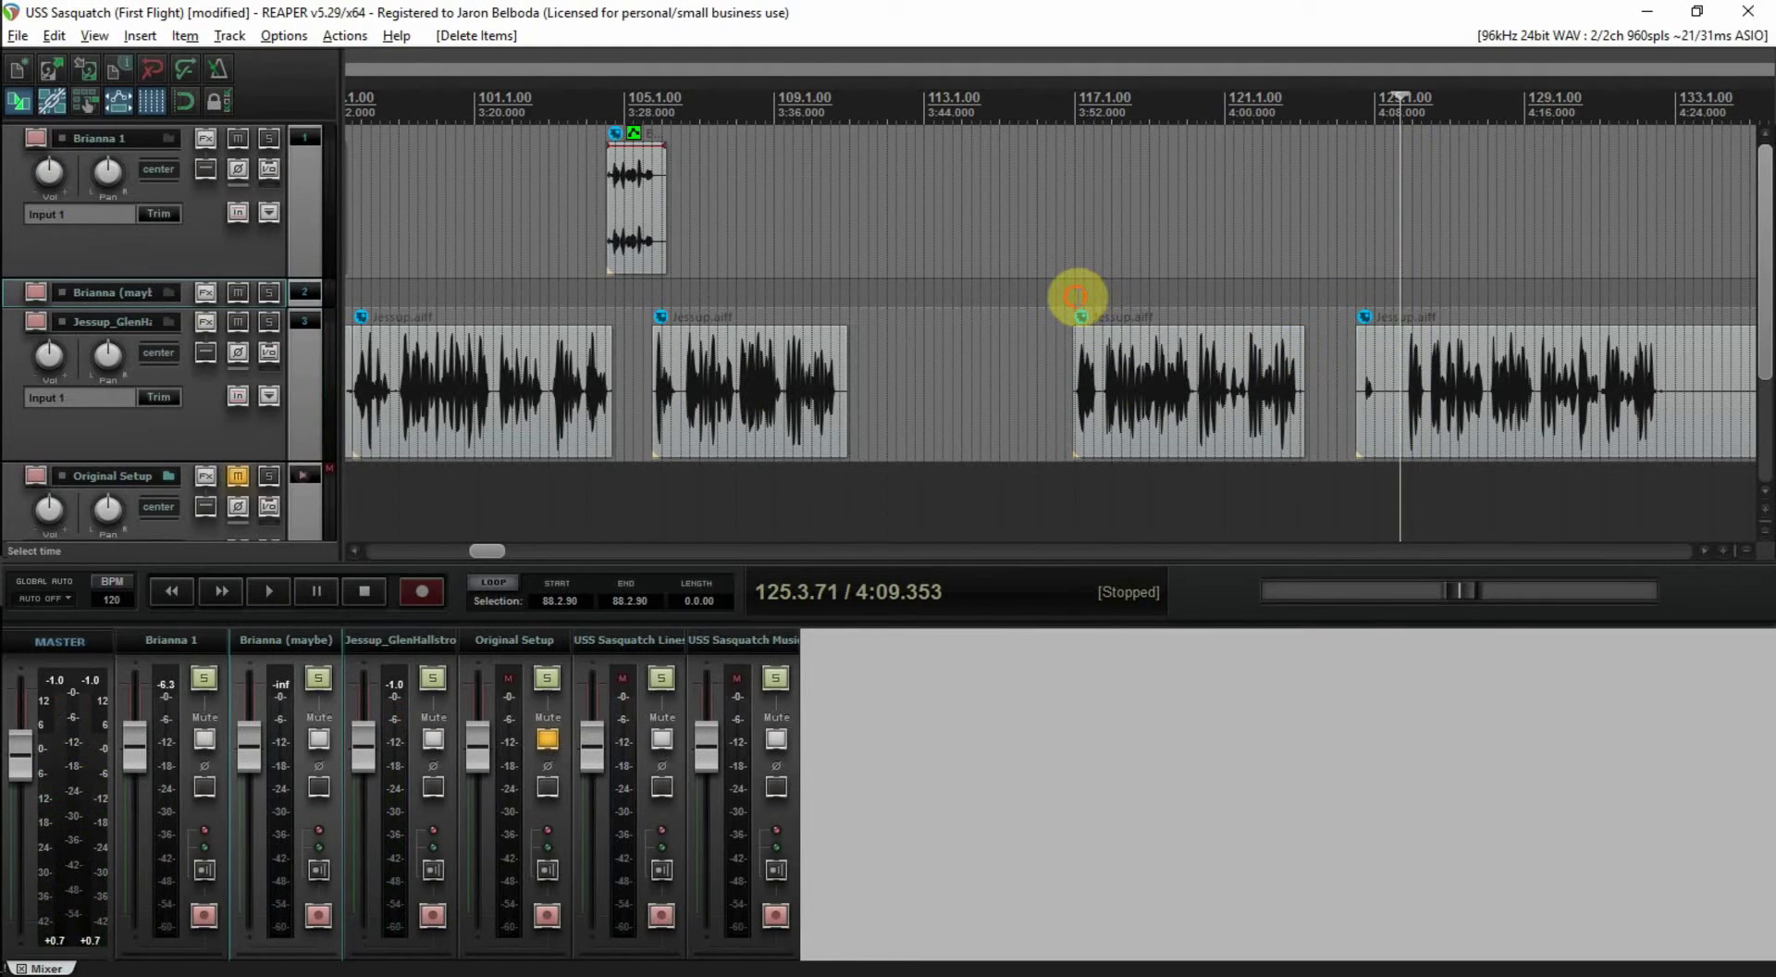
pyautogui.press('space')
pyautogui.press('space')
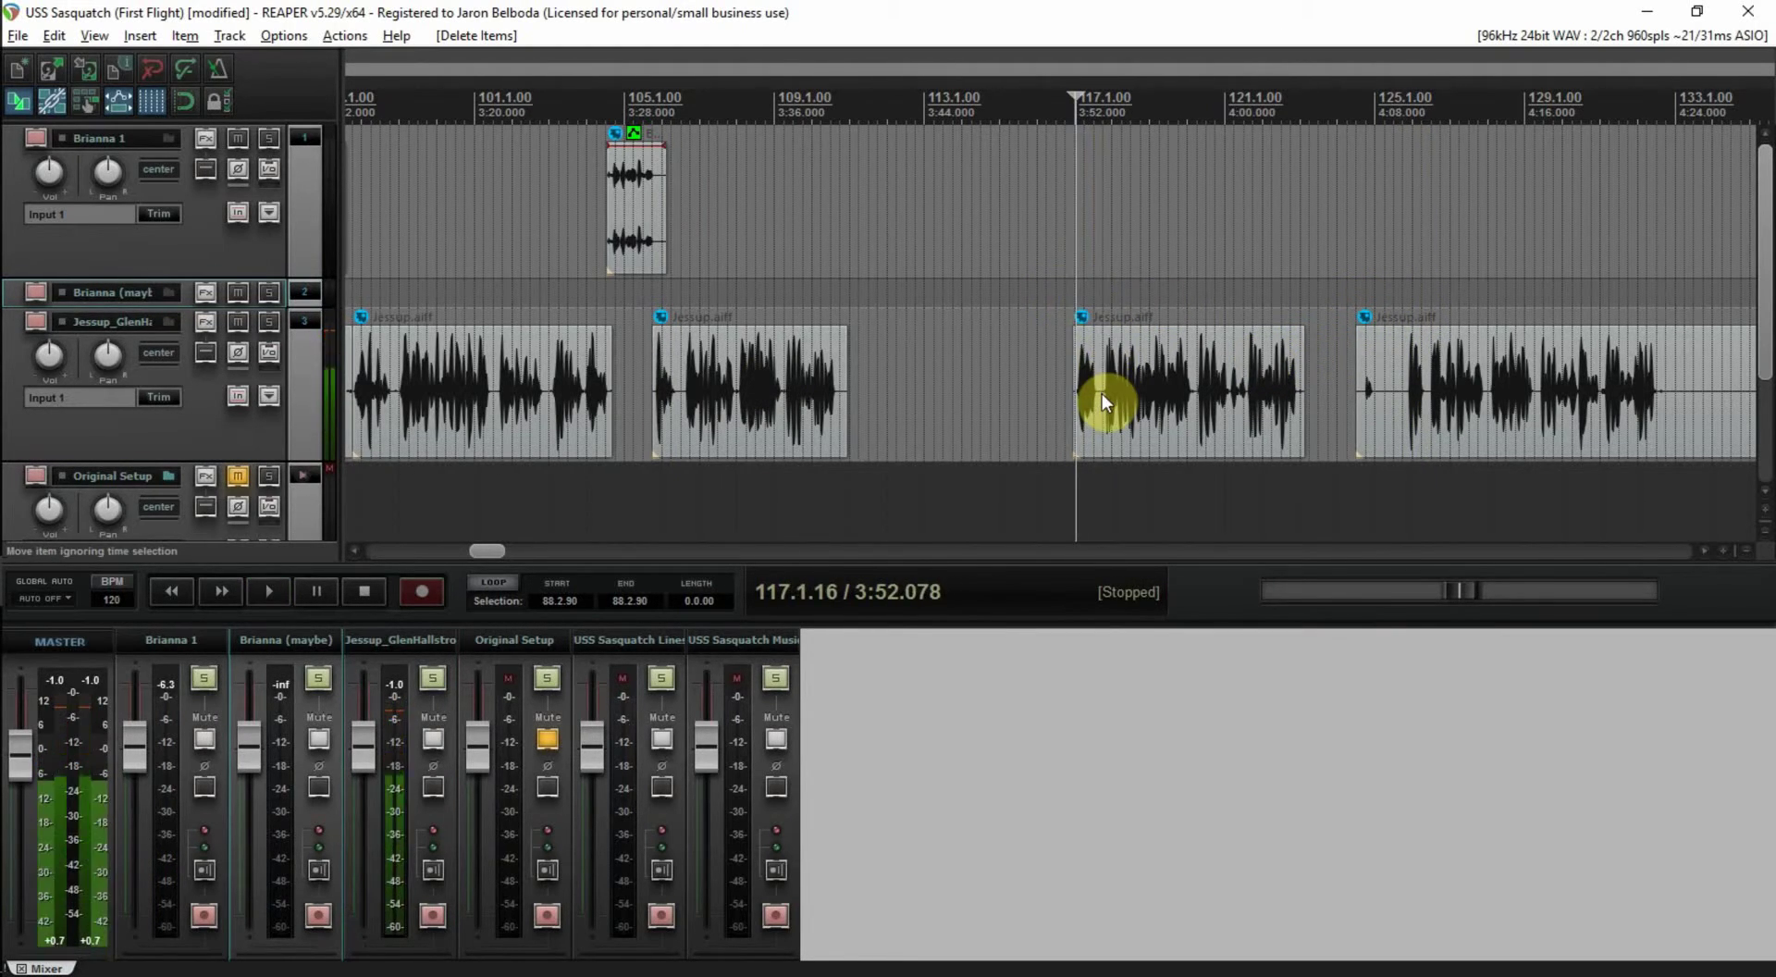
pyautogui.click(1143, 303)
pyautogui.press('space')
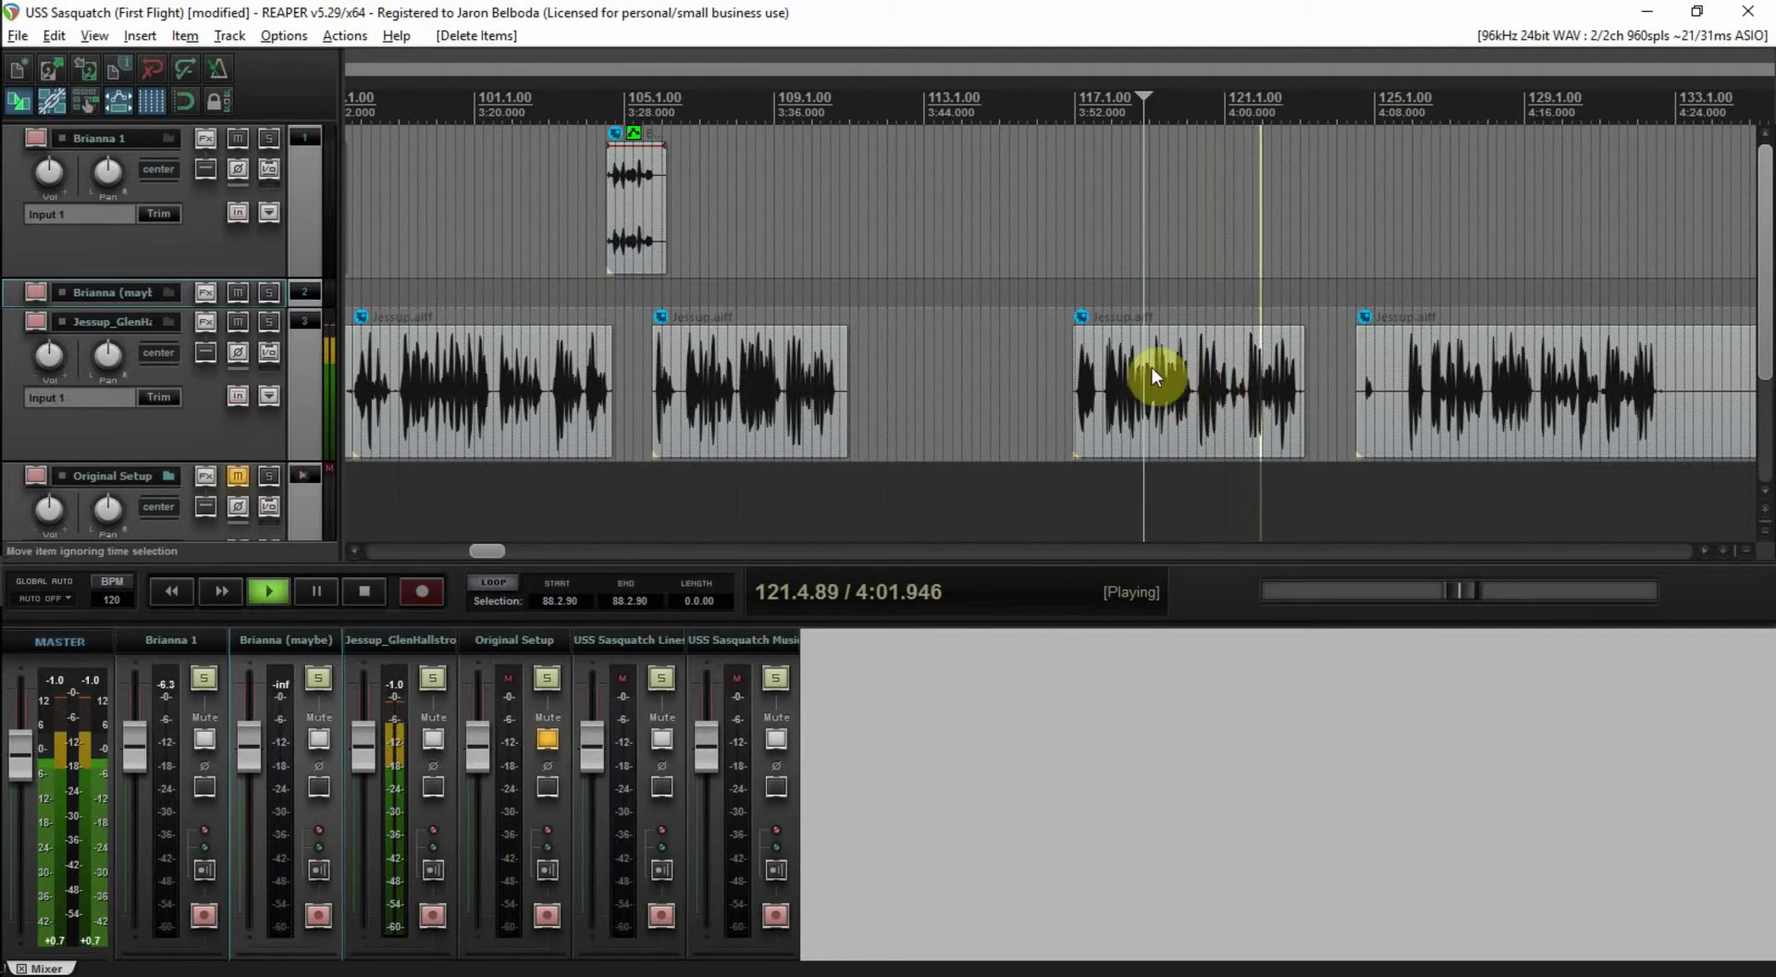
# - Delete the first take at about 3:29.5 and move the third take into its place at about 3:30
pyautogui.click(775, 380)
pyautogui.press('space')
pyautogui.press('Delete')
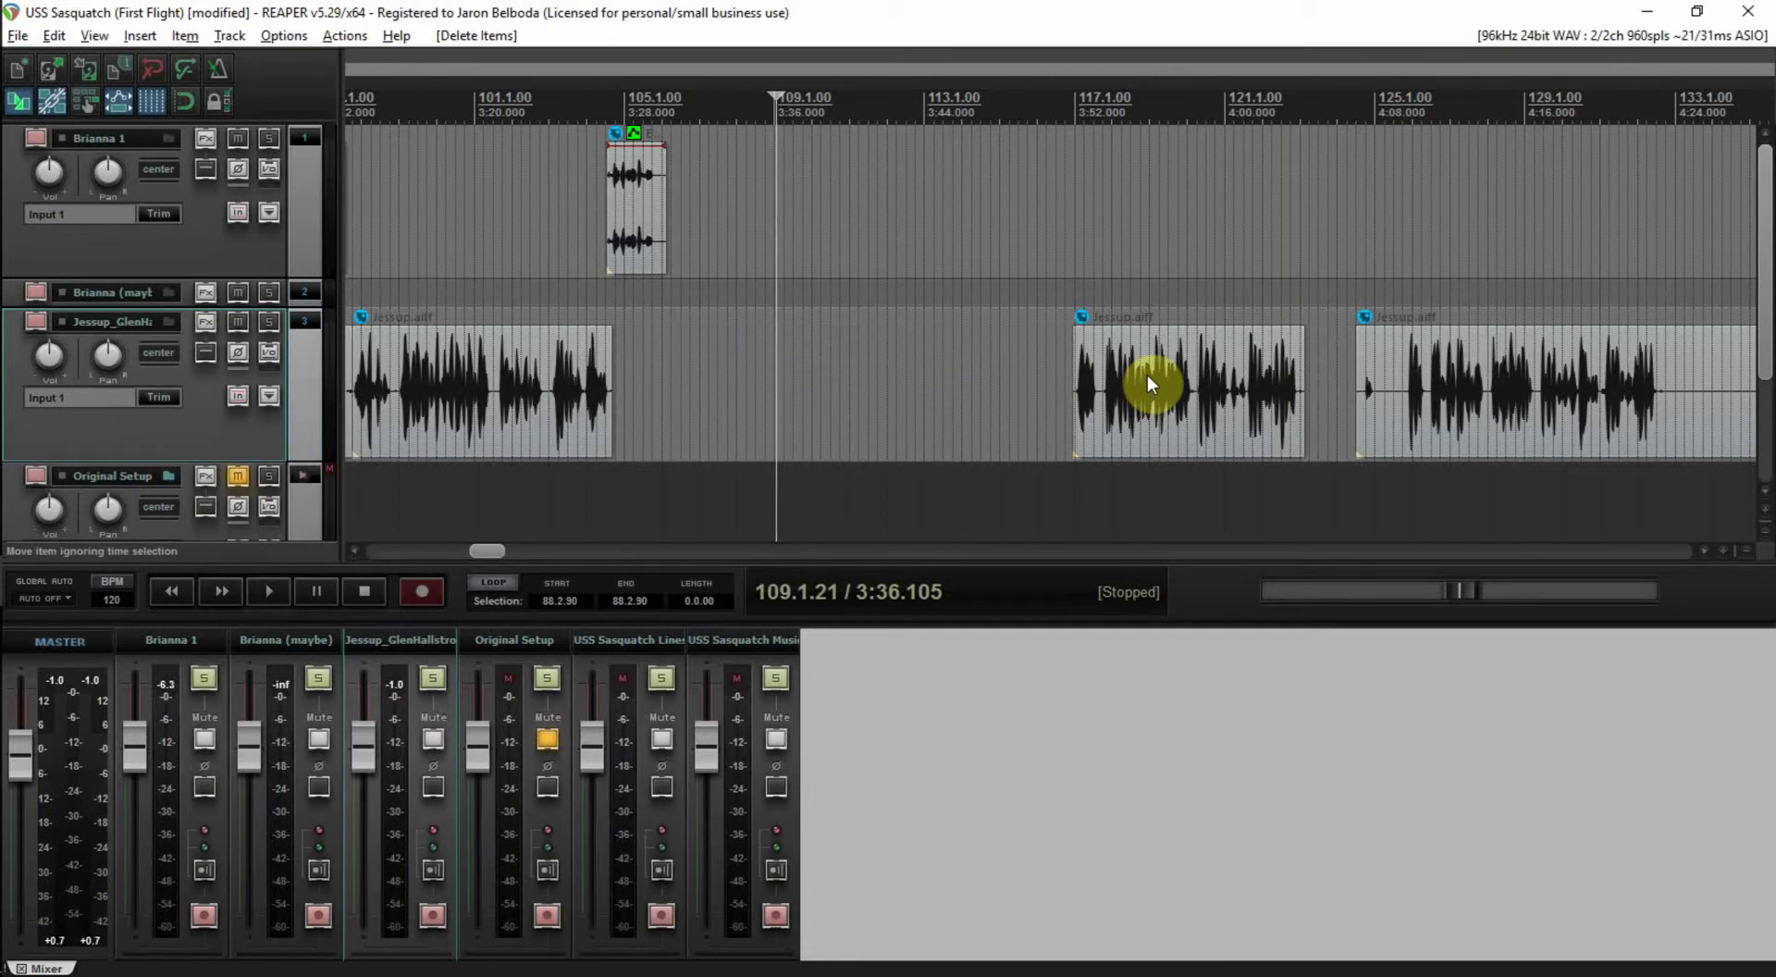
pyautogui.moveTo(1147, 375); pyautogui.dragTo(737, 377)
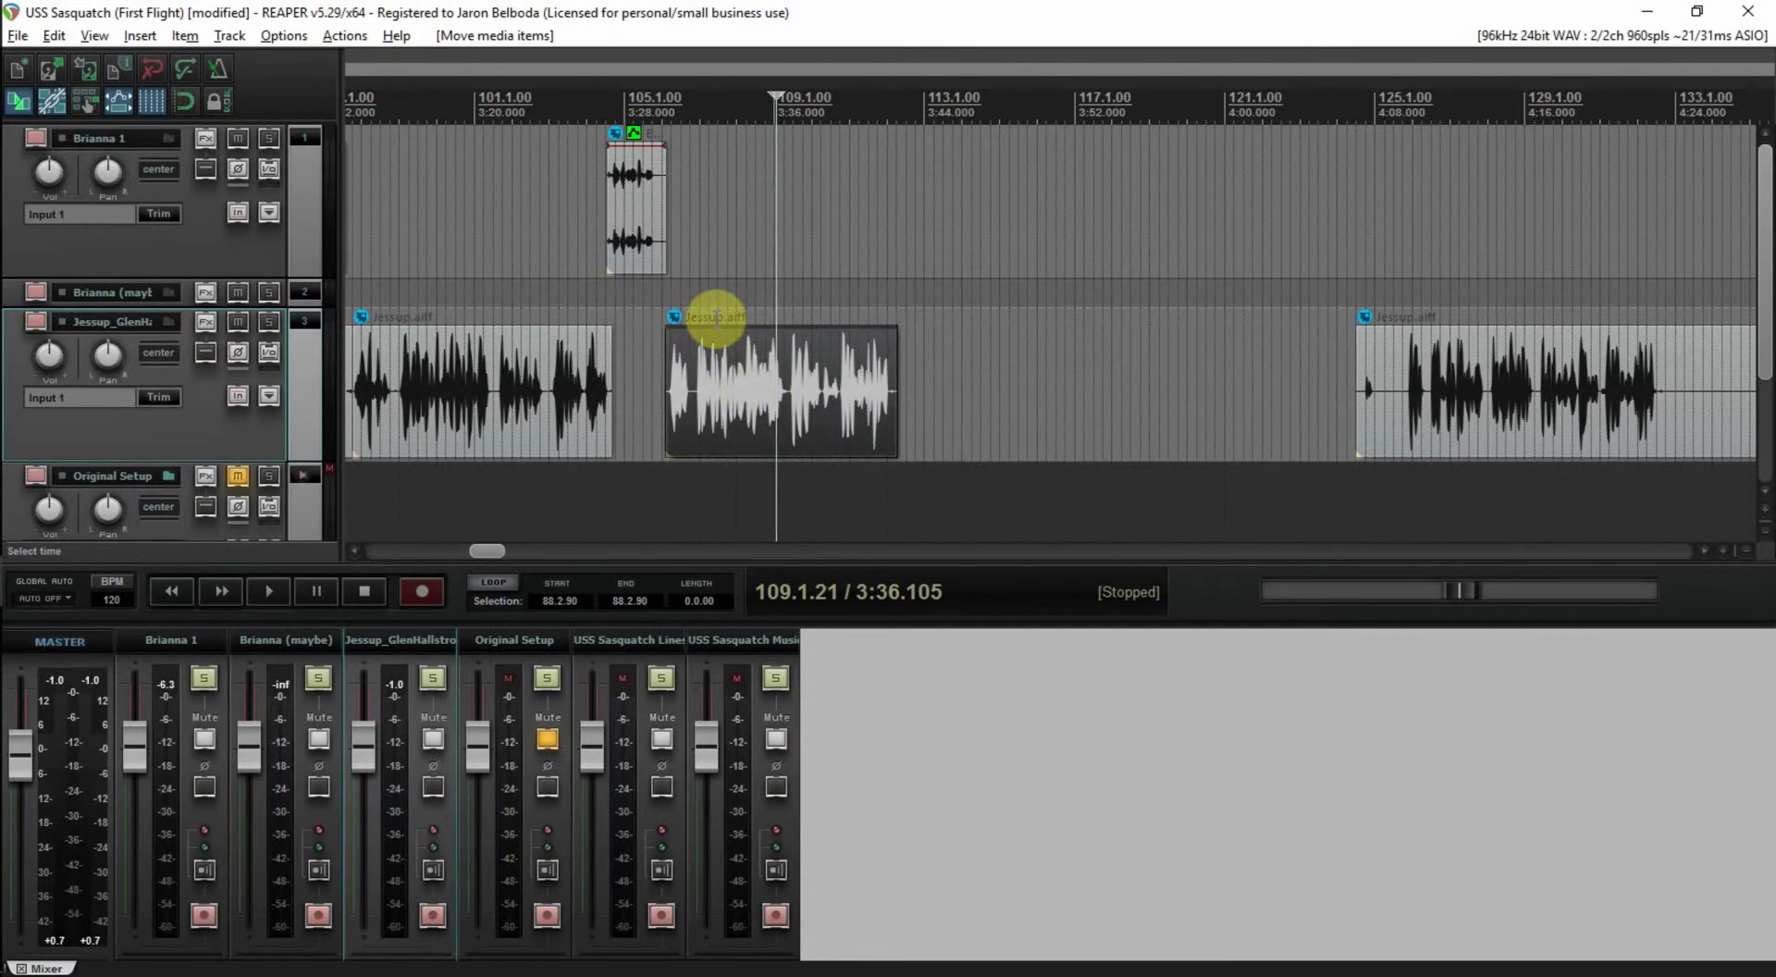